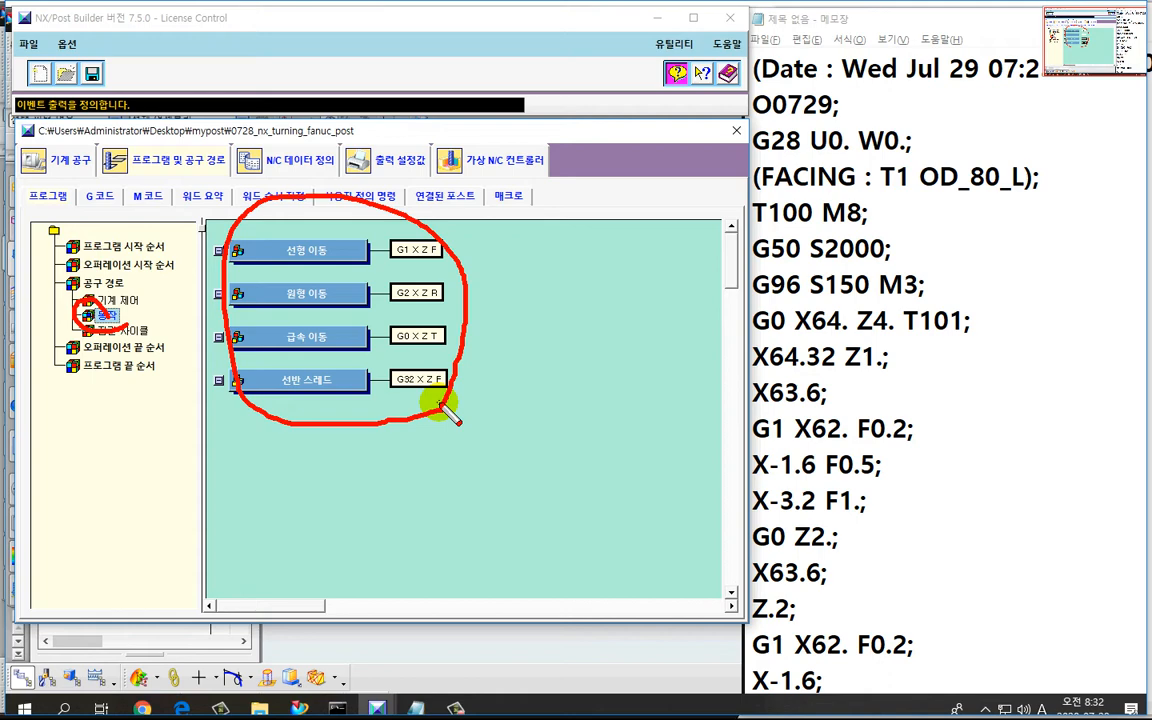
# Open the operation end sequence (오퍼레이션 끝 순서) and bring the end of the first FACING operation in the NC code into view.
pyautogui.press('Escape')
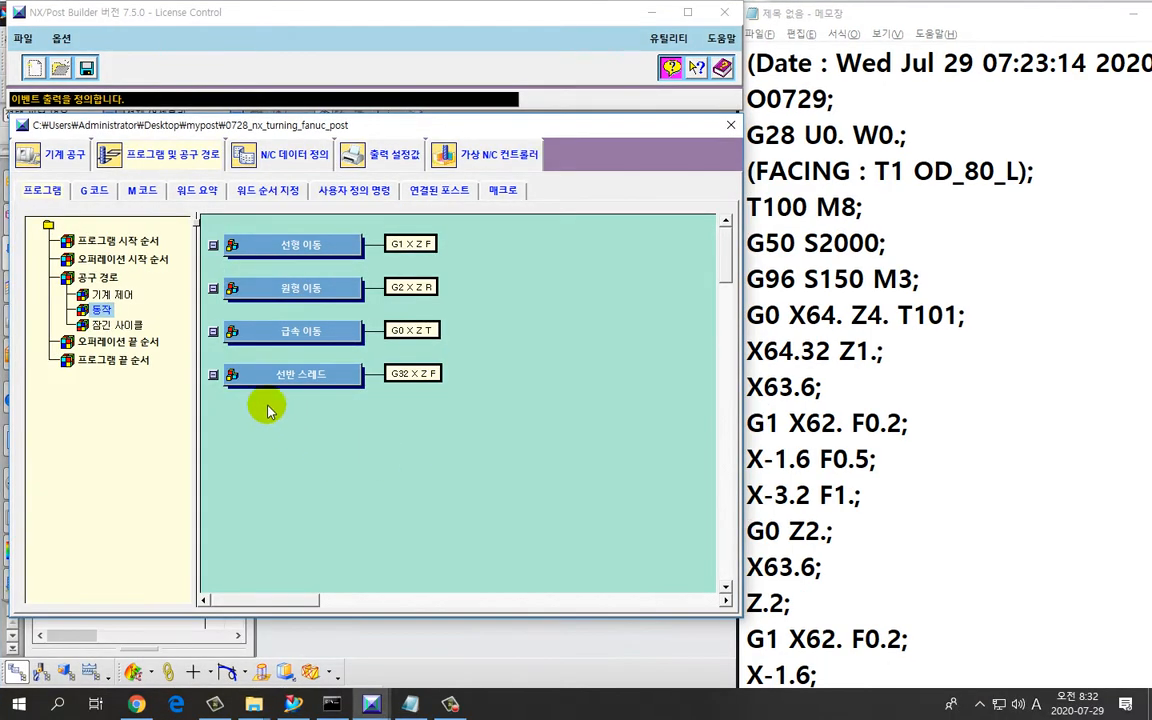
pyautogui.click(150, 347)
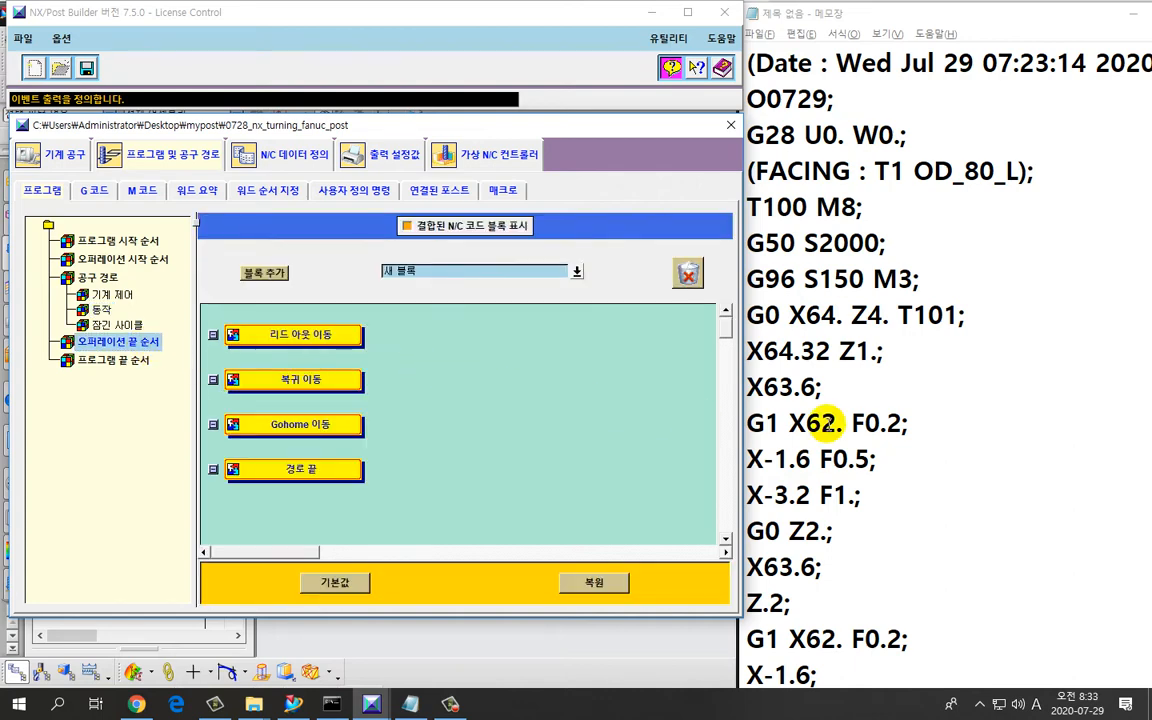
pyautogui.click(877, 352)
pyautogui.scroll(-5, 860, 340)
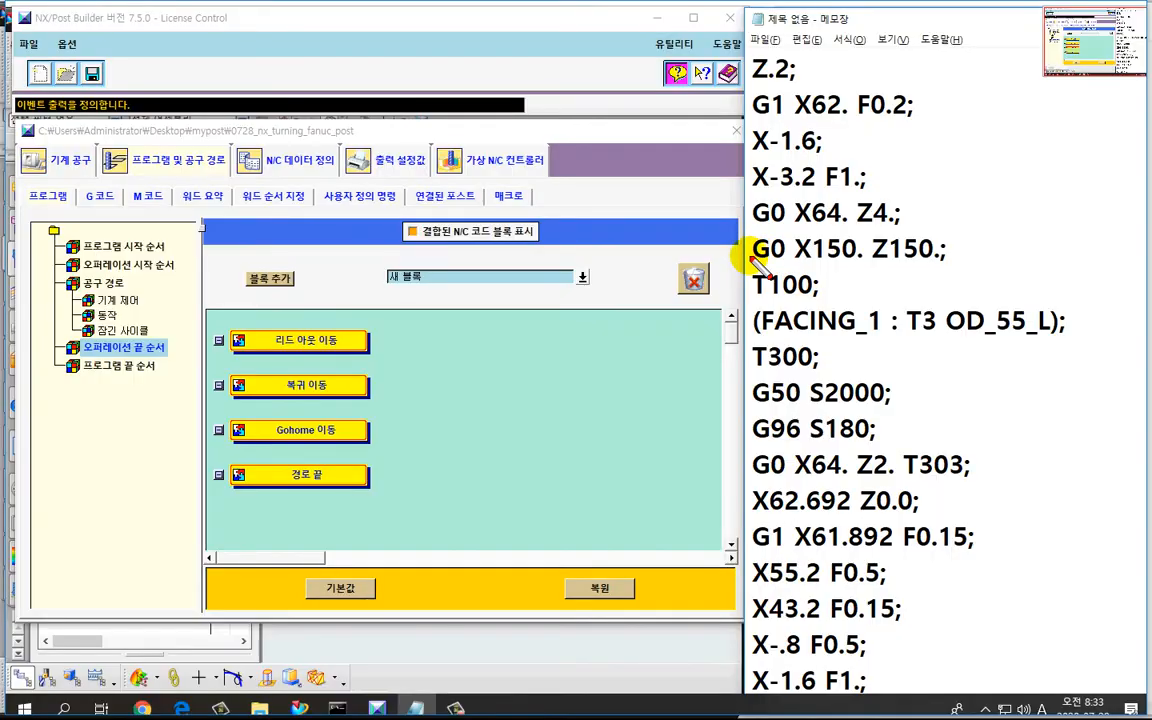
pyautogui.moveTo(733, 260)
pyautogui.mouseDown()
pyautogui.moveTo(922, 266)
pyautogui.moveTo(956, 247)
pyautogui.moveTo(828, 224)
pyautogui.moveTo(765, 228)
pyautogui.moveTo(722, 243)
pyautogui.moveTo(745, 268)
pyautogui.mouseUp()
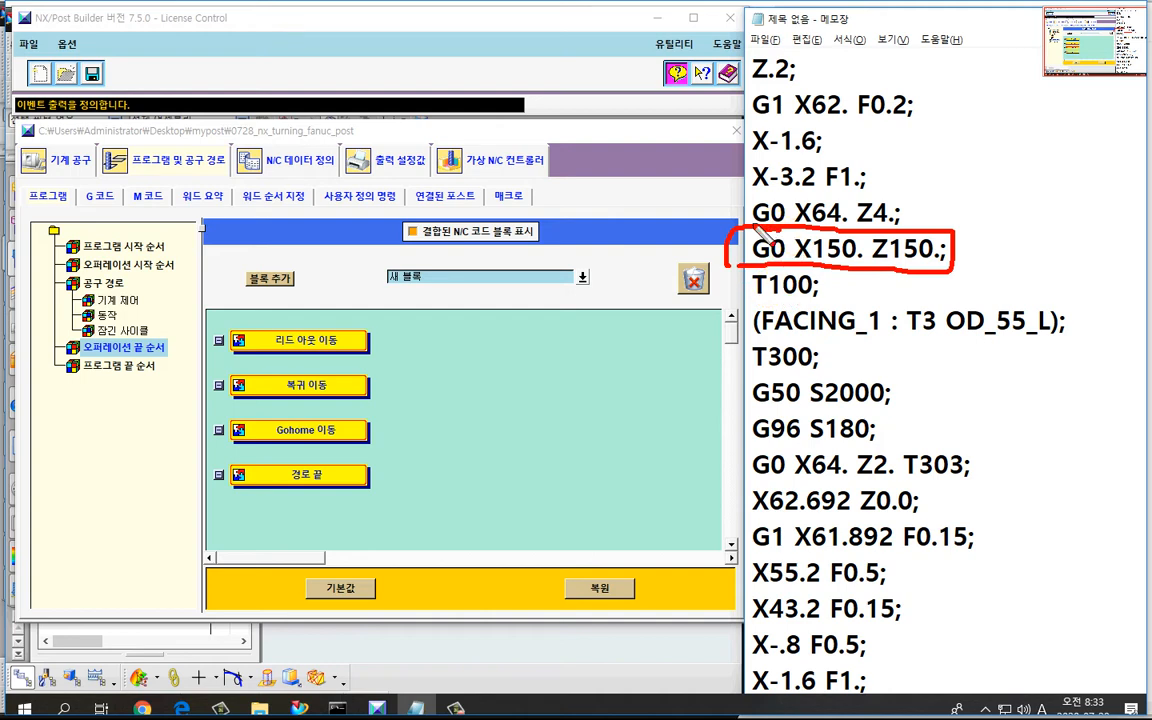
pyautogui.moveTo(745, 222)
pyautogui.mouseDown()
pyautogui.moveTo(753, 200)
pyautogui.moveTo(797, 216)
pyautogui.mouseUp()
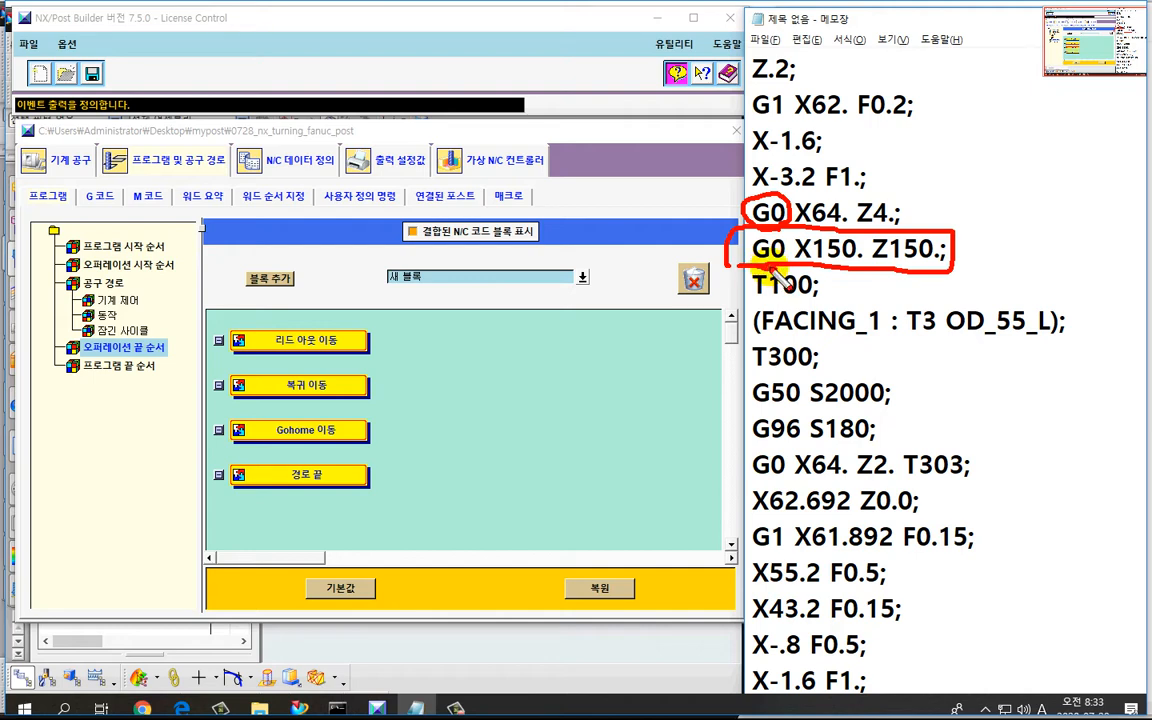
pyautogui.moveTo(900, 281)
pyautogui.mouseDown()
pyautogui.moveTo(700, 262)
pyautogui.moveTo(668, 240)
pyautogui.moveTo(745, 205)
pyautogui.moveTo(934, 216)
pyautogui.mouseUp()
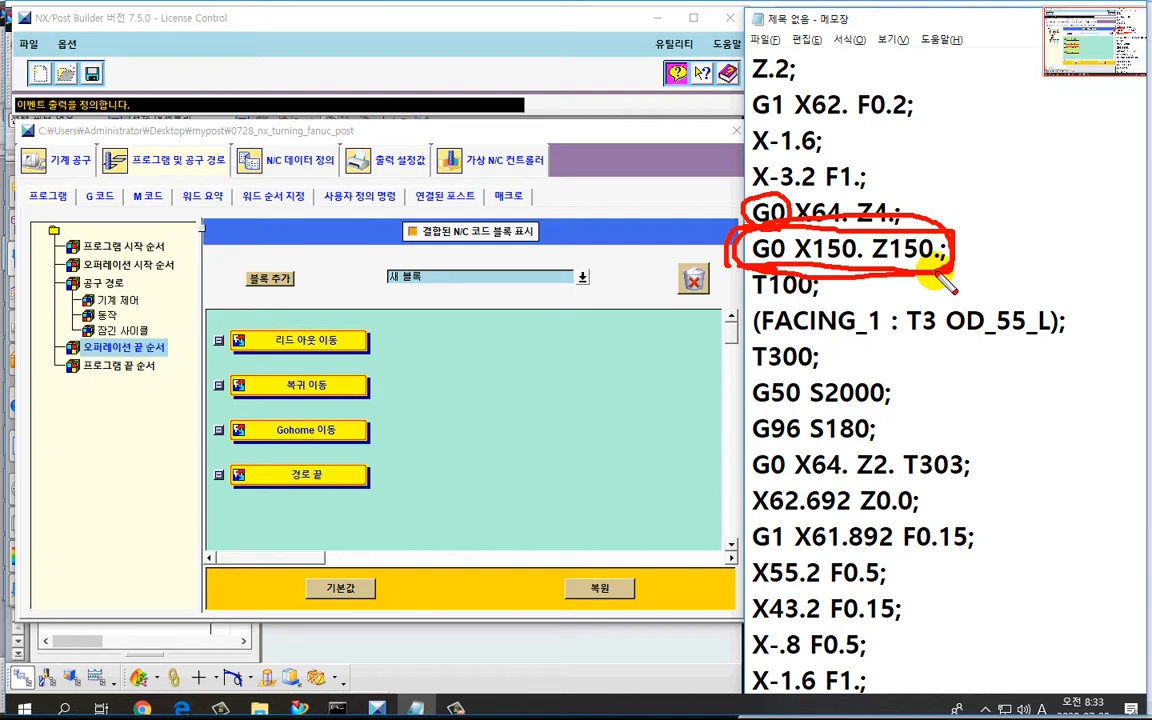
pyautogui.press('Escape')
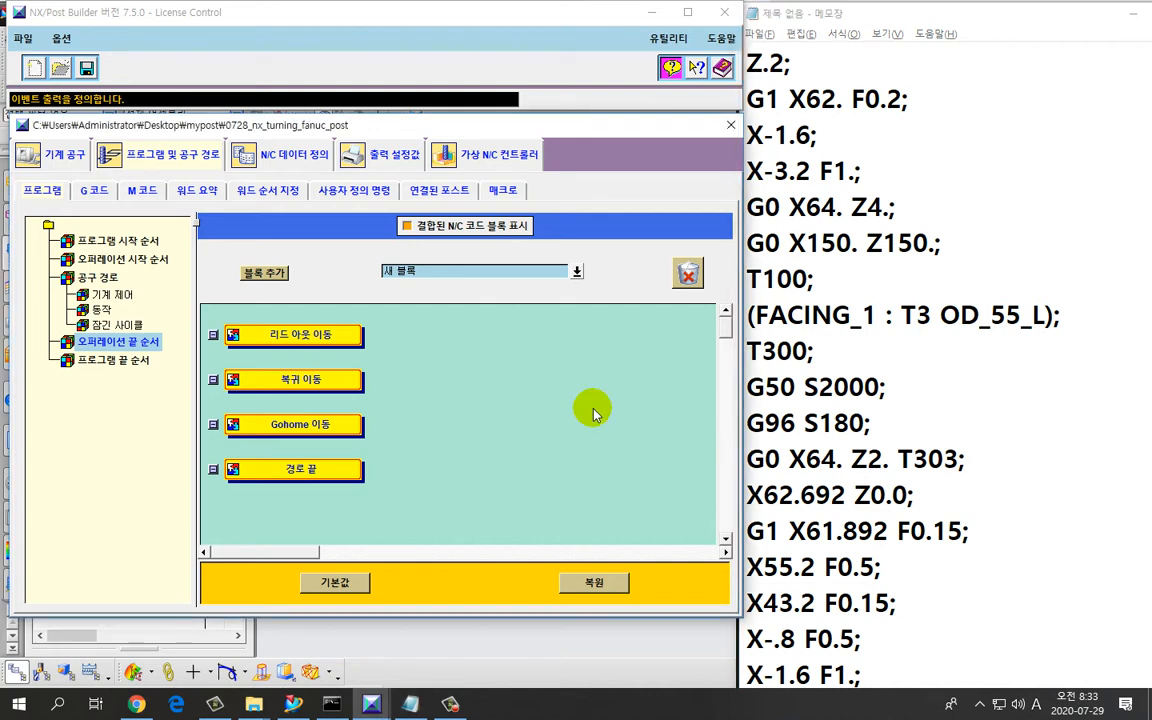
pyautogui.hotkey('ctrl', '2')
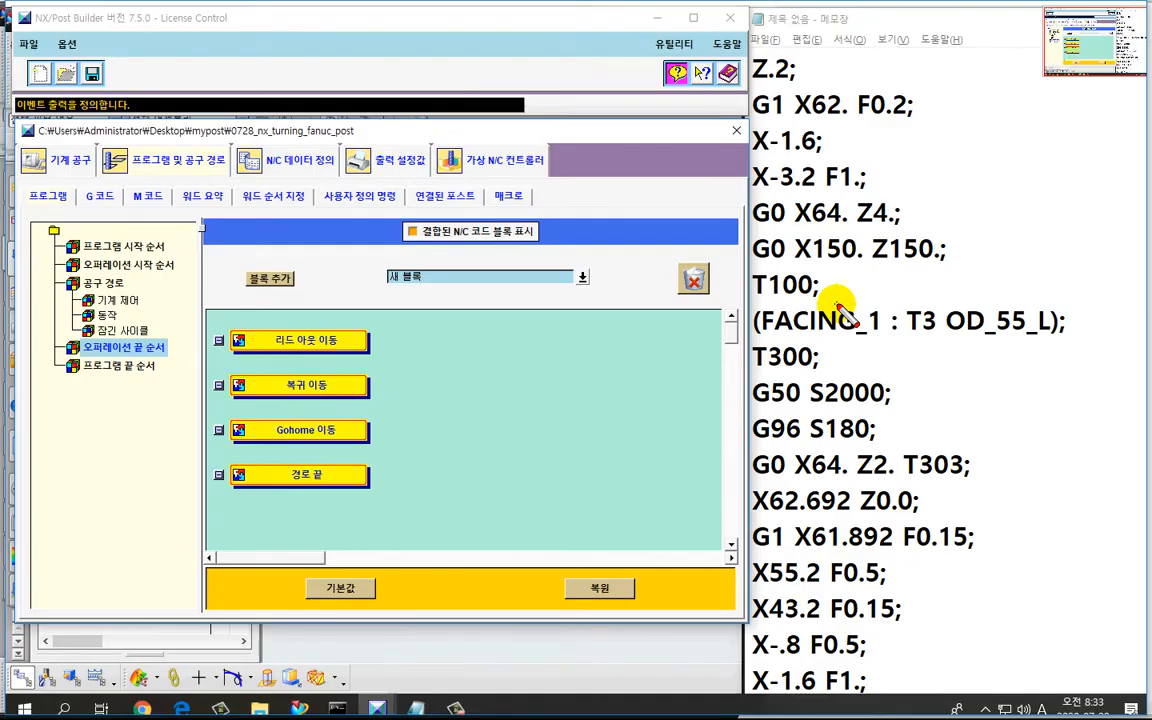
pyautogui.moveTo(745, 266); pyautogui.dragTo(960, 271)
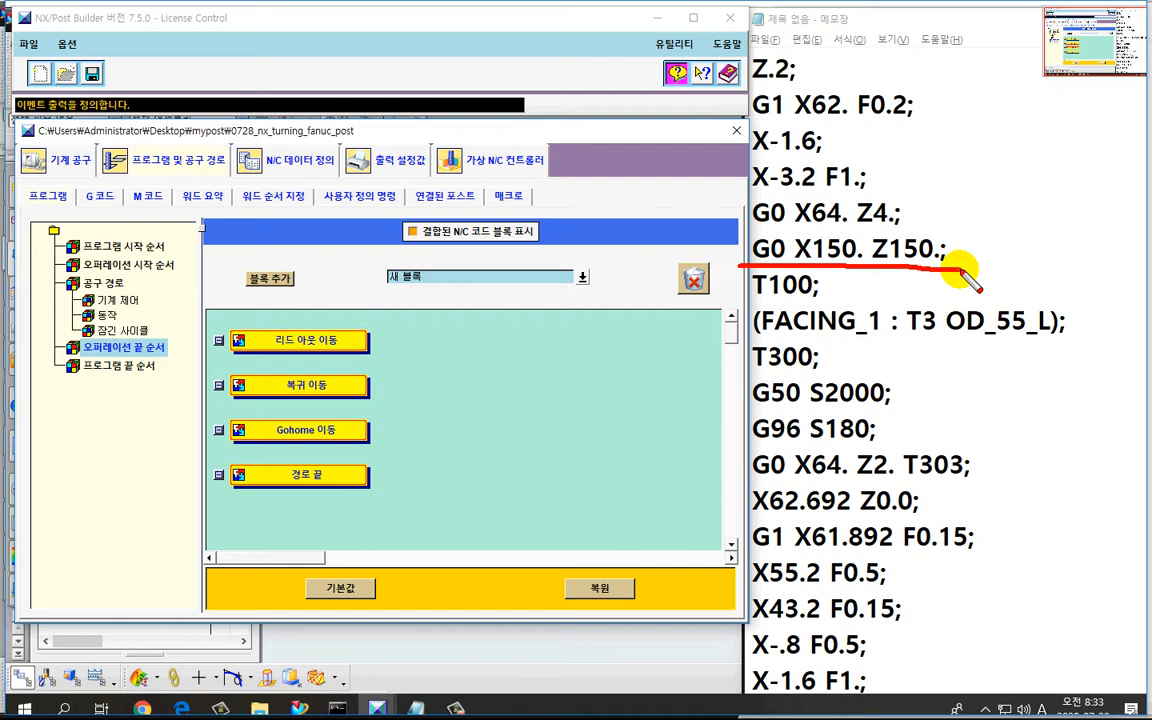
pyautogui.moveTo(740, 270)
pyautogui.mouseDown()
pyautogui.moveTo(765, 296)
pyautogui.moveTo(760, 266)
pyautogui.mouseUp()
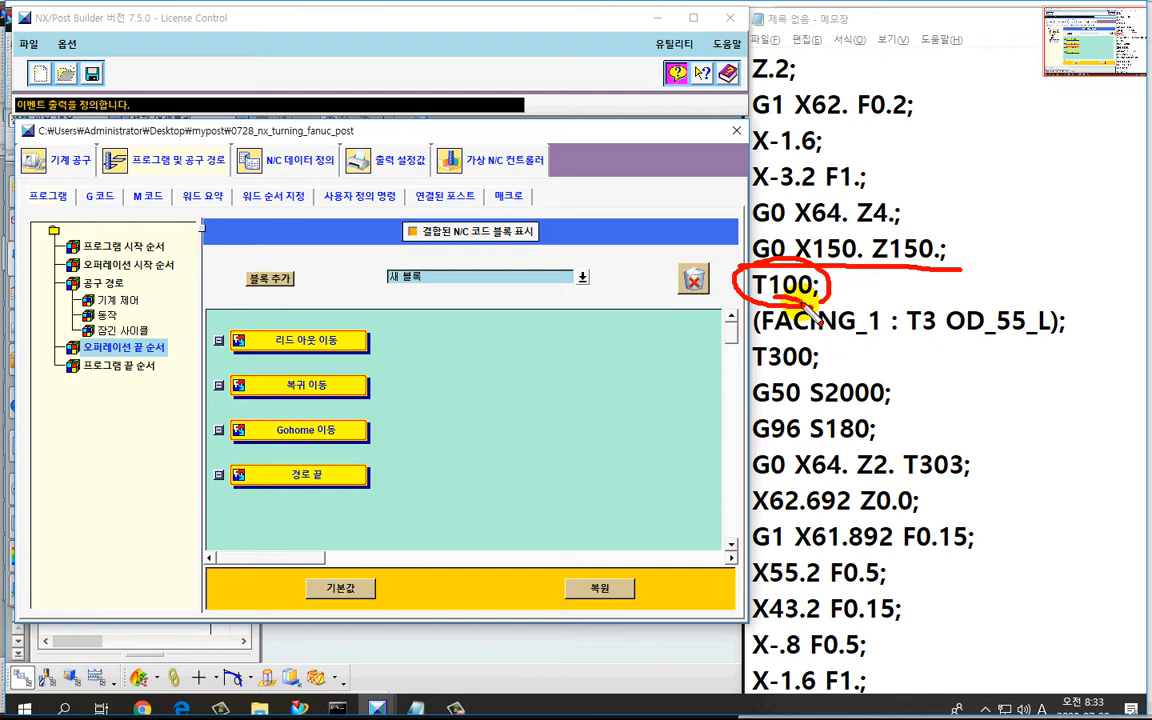
pyautogui.moveTo(763, 221); pyautogui.dragTo(742, 275)
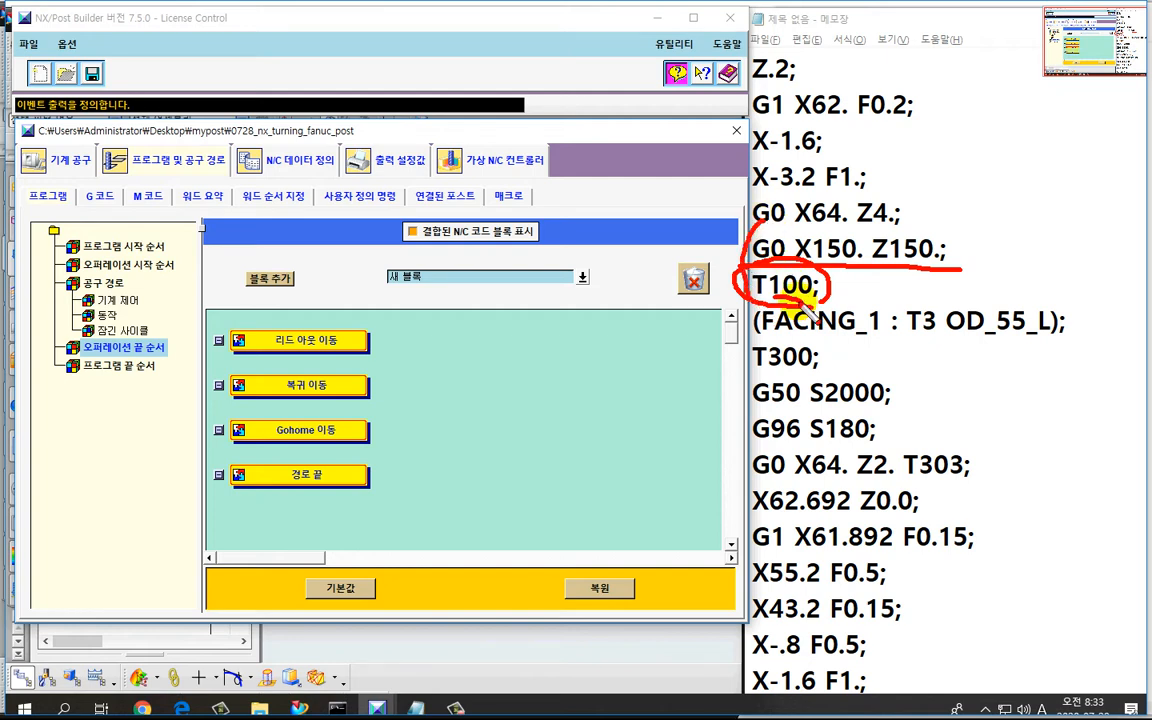
pyautogui.moveTo(947, 226); pyautogui.dragTo(960, 268)
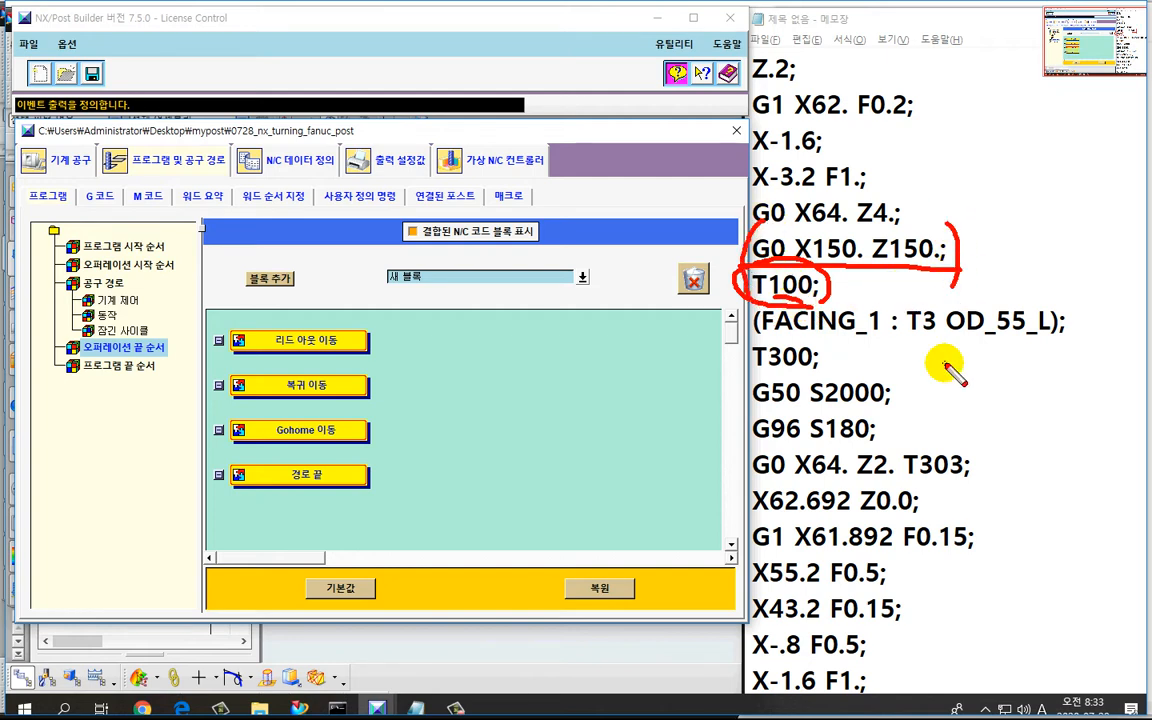
pyautogui.press('Escape')
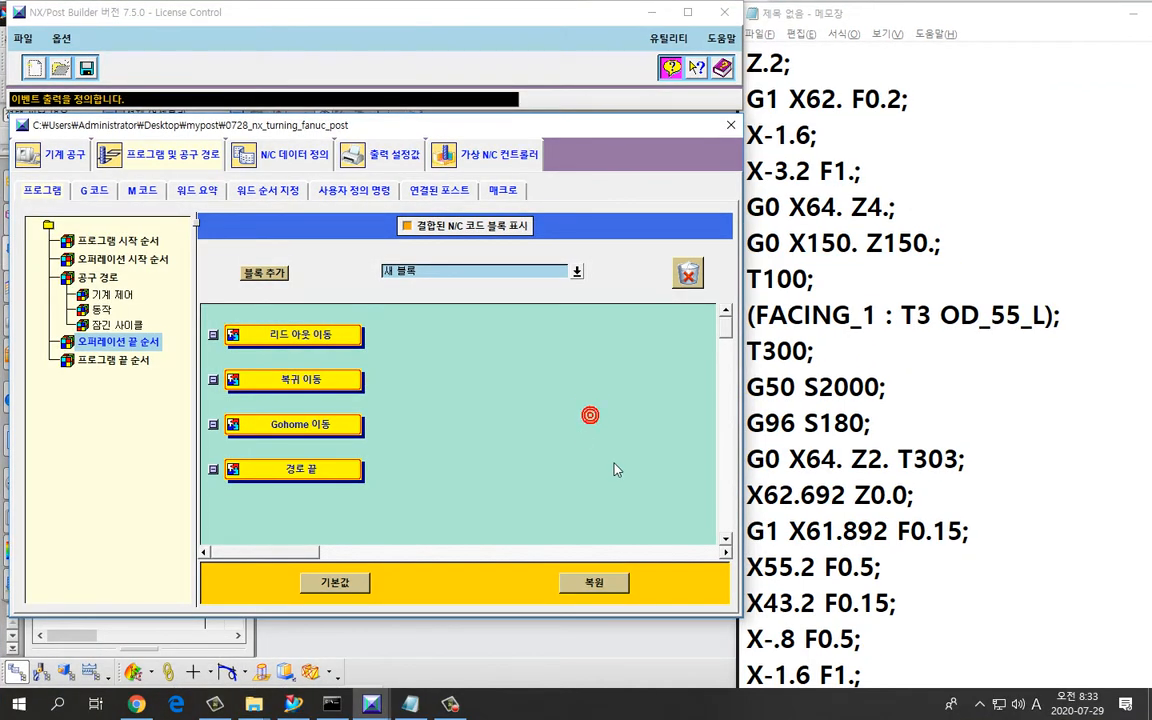
pyautogui.hotkey('ctrl', '2')
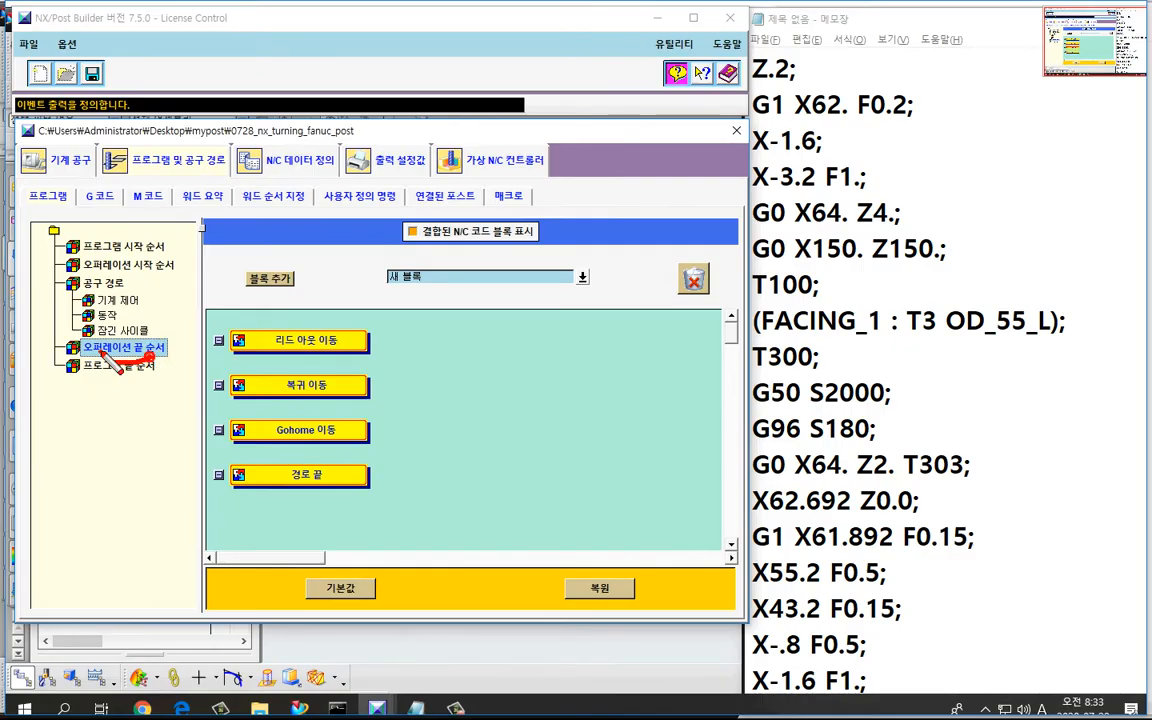
pyautogui.moveTo(115, 365); pyautogui.dragTo(144, 342)
pyautogui.press('Escape')
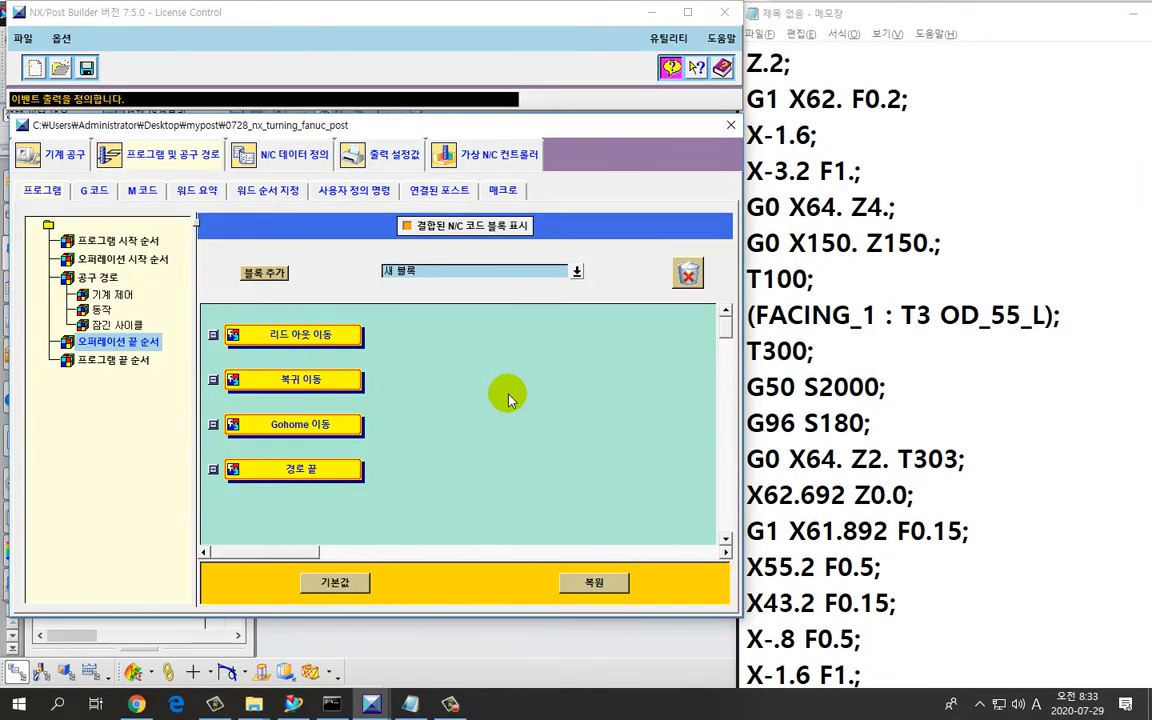
# Add a new block to the end-of-path event (경로 끝) in the operation end sequence.
pyautogui.moveTo(266, 273); pyautogui.dragTo(462, 480)
pyautogui.hotkey('ctrl', '1')
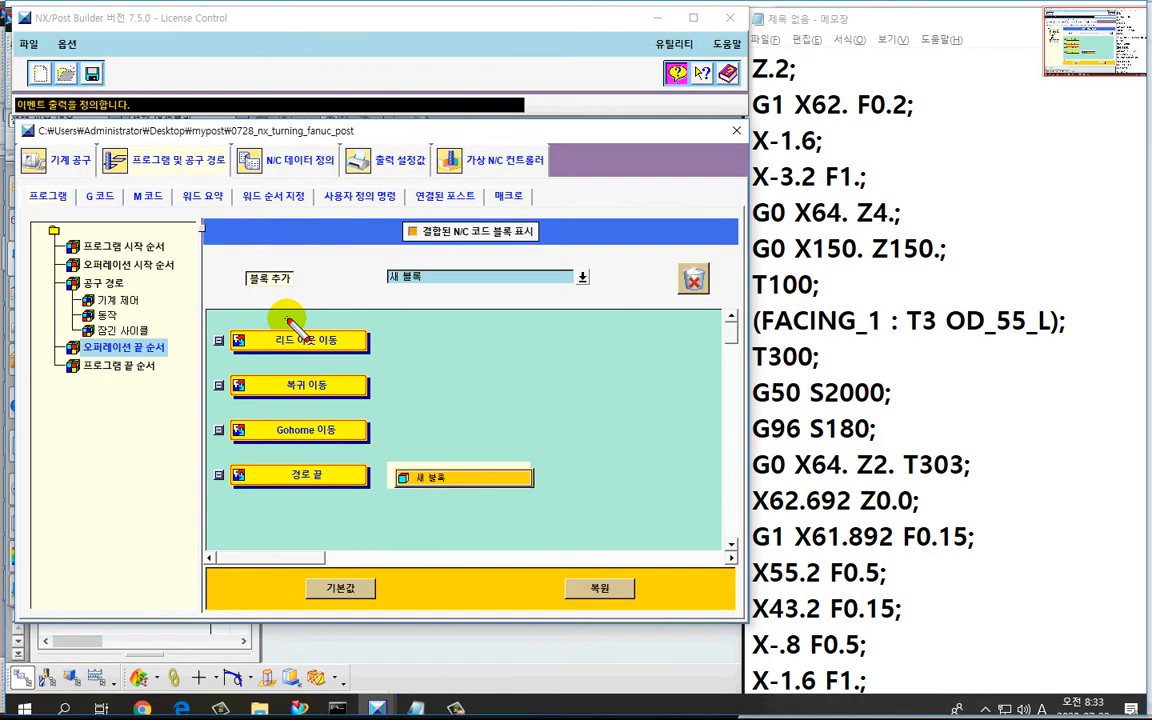
pyautogui.moveTo(288, 318); pyautogui.dragTo(295, 500)
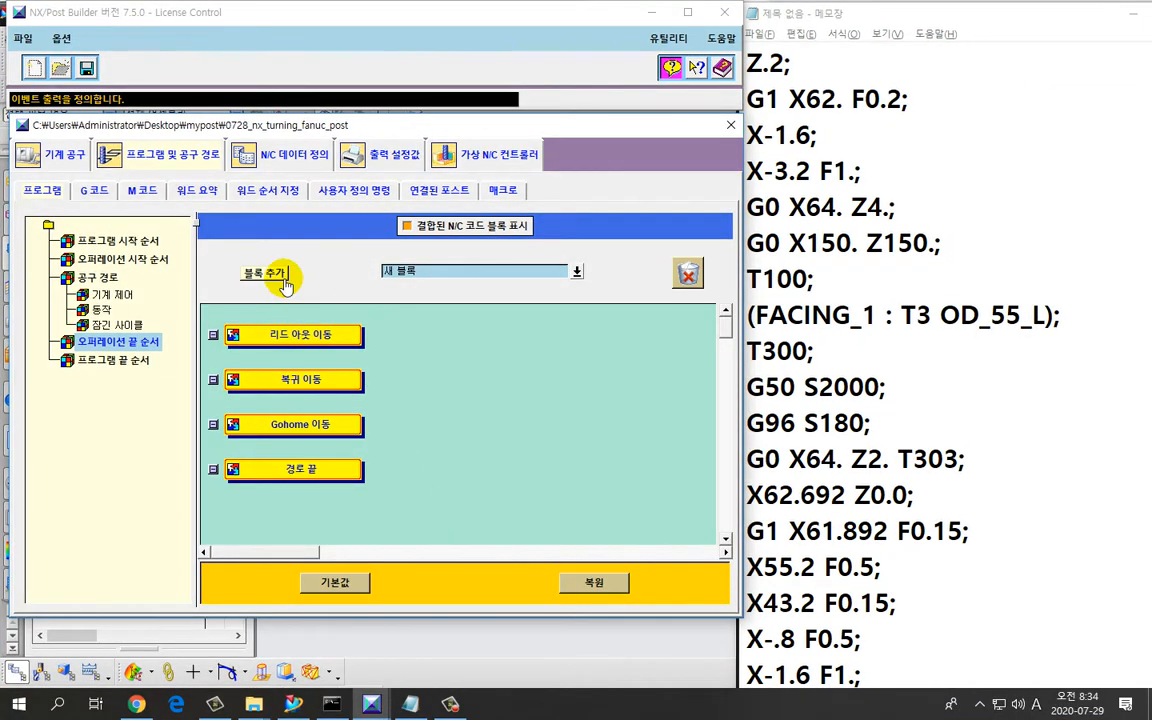
pyautogui.moveTo(270, 268)
pyautogui.mouseDown()
pyautogui.moveTo(437, 314)
pyautogui.moveTo(465, 475)
pyautogui.moveTo(463, 463)
pyautogui.mouseUp()
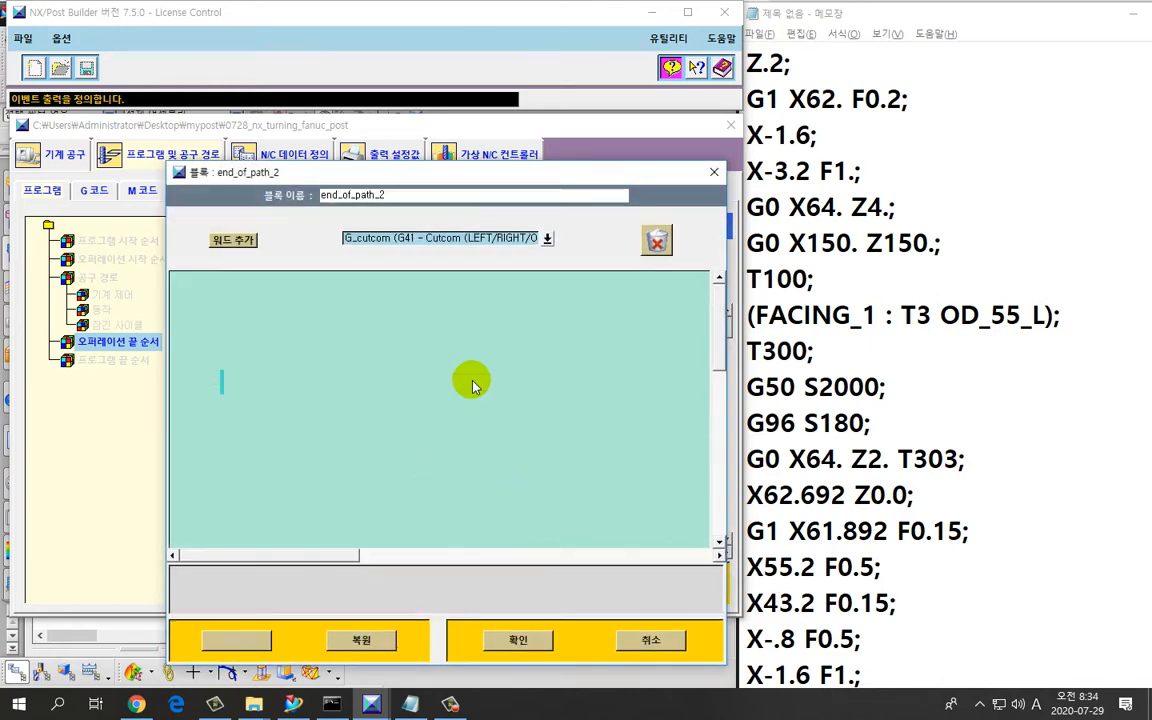
pyautogui.moveTo(443, 141); pyautogui.dragTo(455, 104)
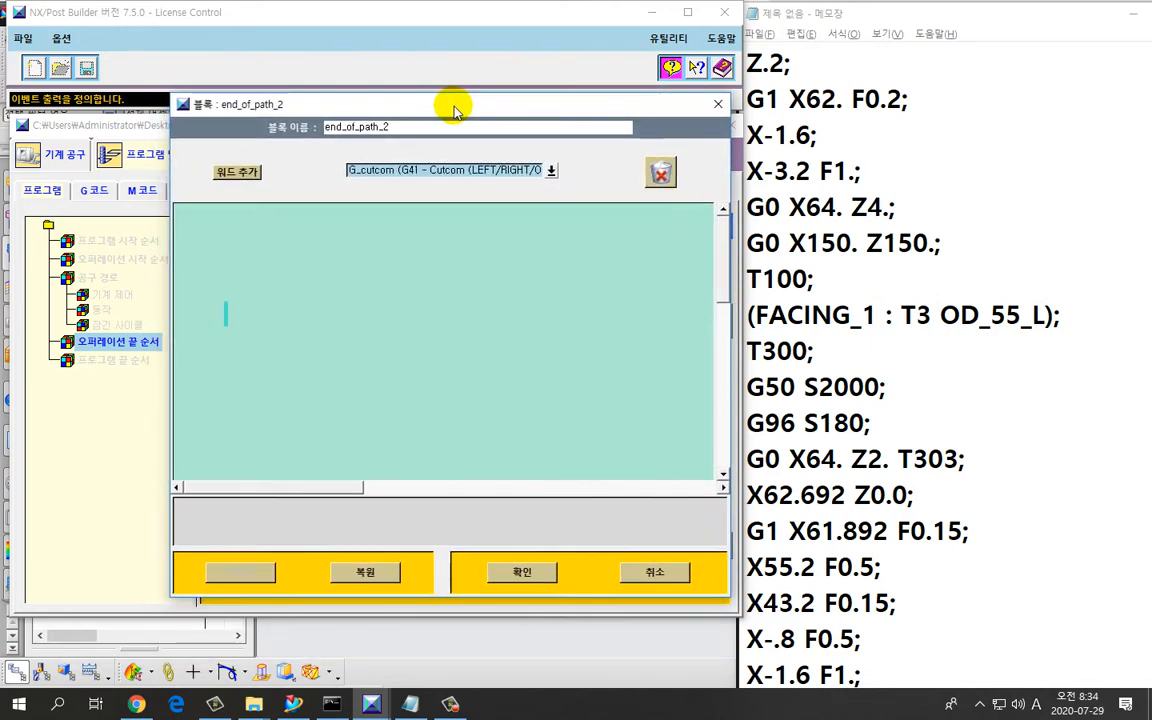
# Add the G_motion word G0-Rapid Move as the first word of the new end-of-path block.
pyautogui.hotkey('ctrl', '2')
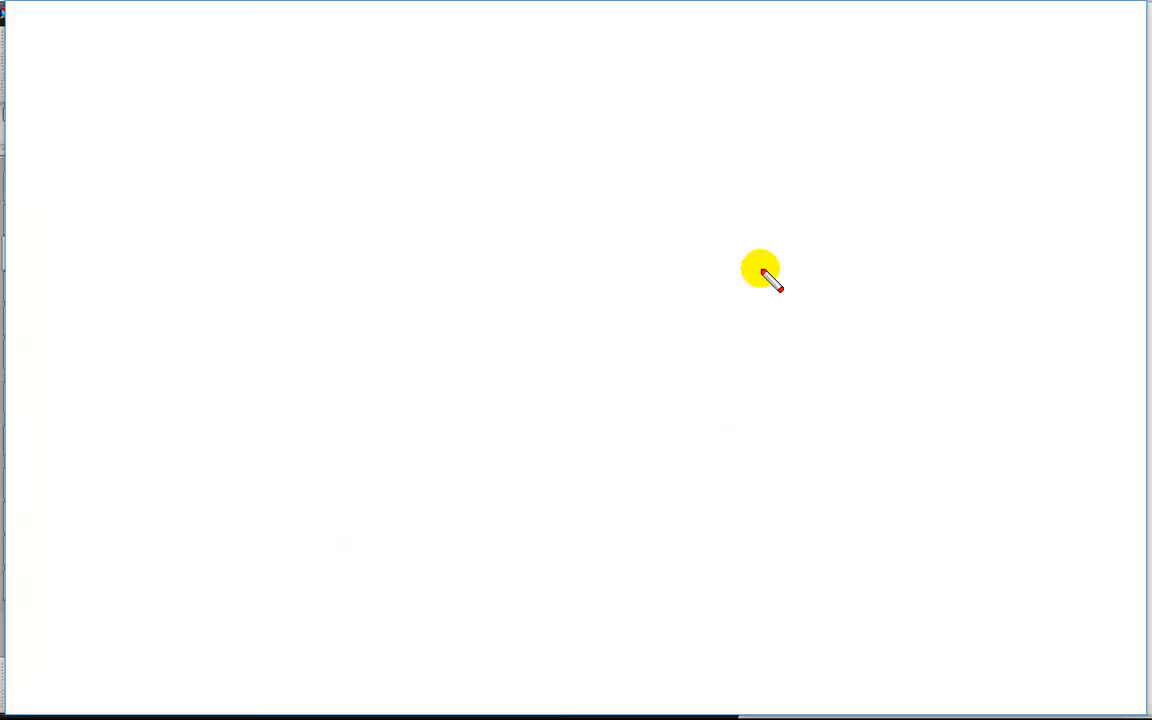
pyautogui.moveTo(755, 267)
pyautogui.mouseDown()
pyautogui.moveTo(945, 269)
pyautogui.moveTo(913, 238)
pyautogui.moveTo(748, 260)
pyautogui.mouseUp()
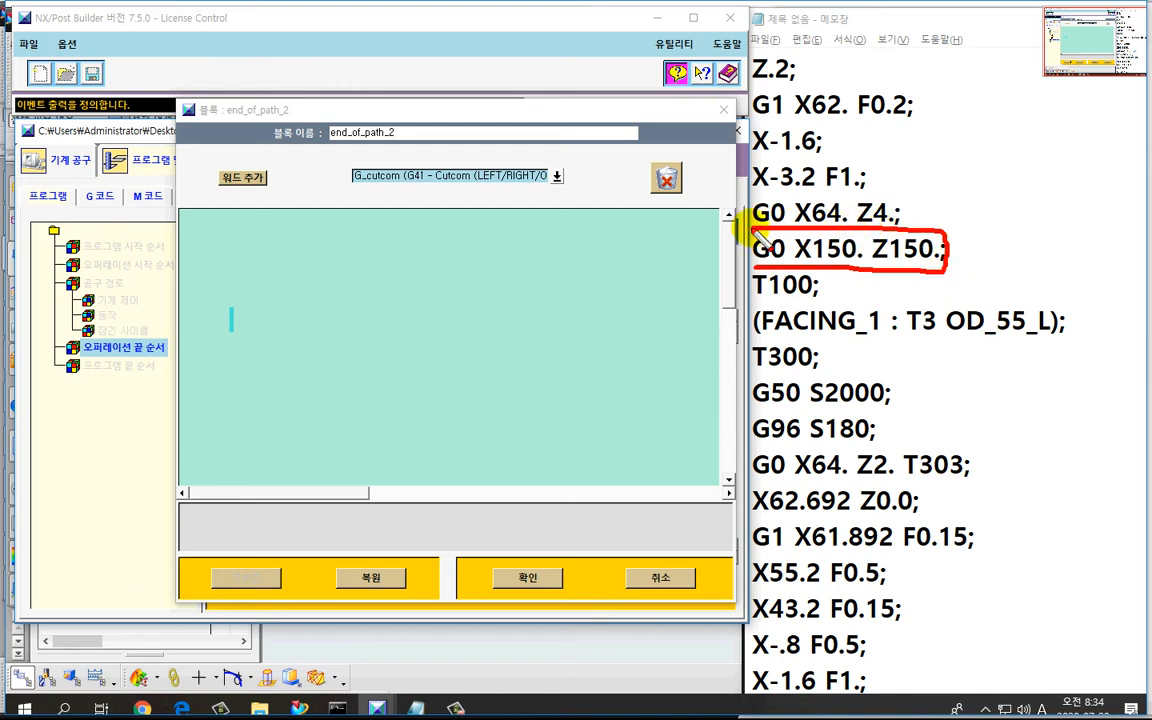
pyautogui.press('Escape')
pyautogui.click(557, 179)
pyautogui.hotkey('ctrl', '2')
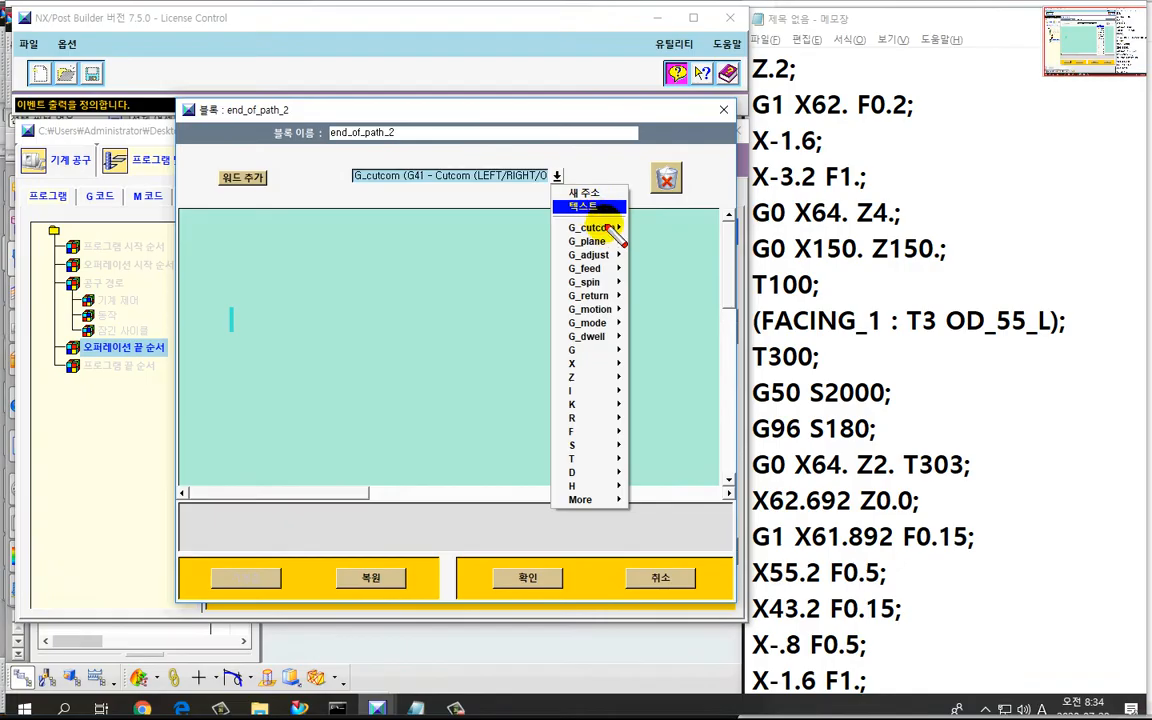
pyautogui.moveTo(594, 196); pyautogui.dragTo(606, 226)
pyautogui.moveTo(734, 260); pyautogui.dragTo(940, 259)
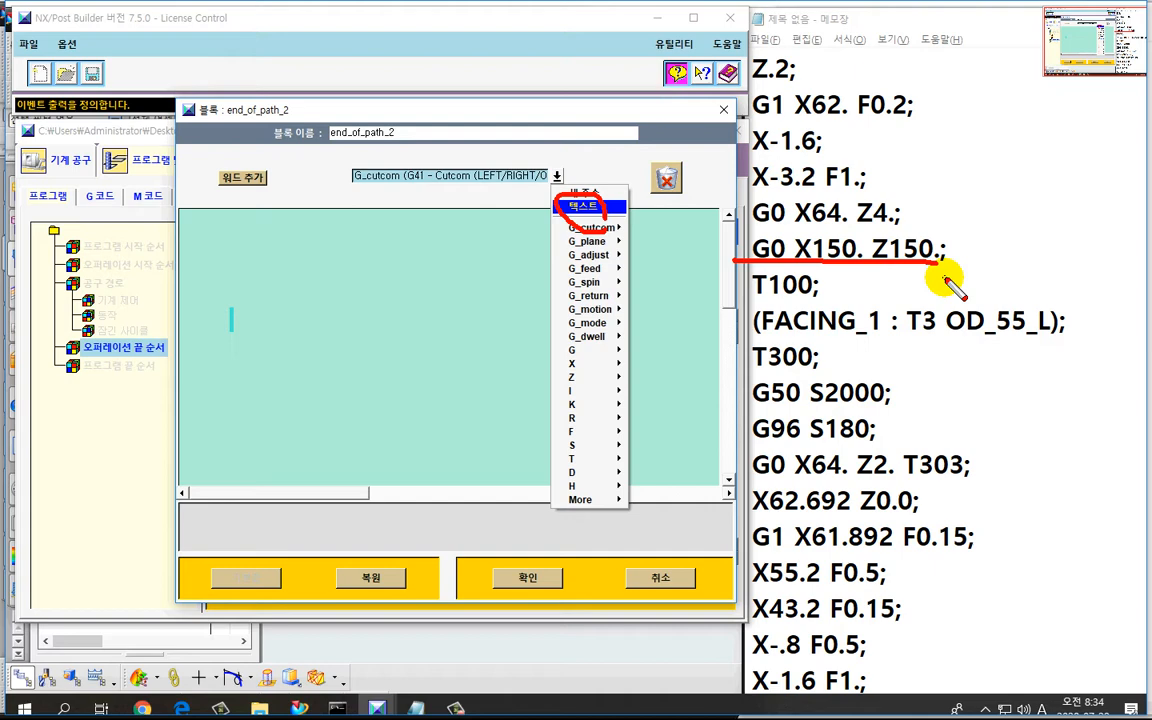
pyautogui.press('Escape')
pyautogui.click(551, 170)
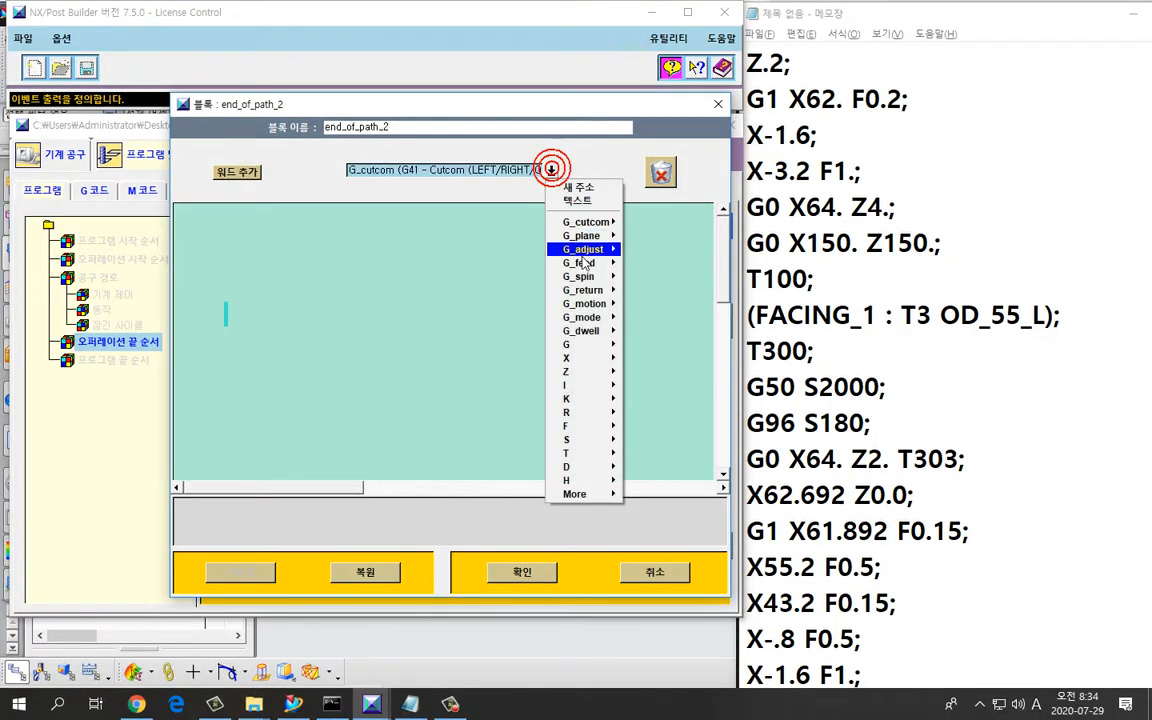
pyautogui.moveTo(598, 304)
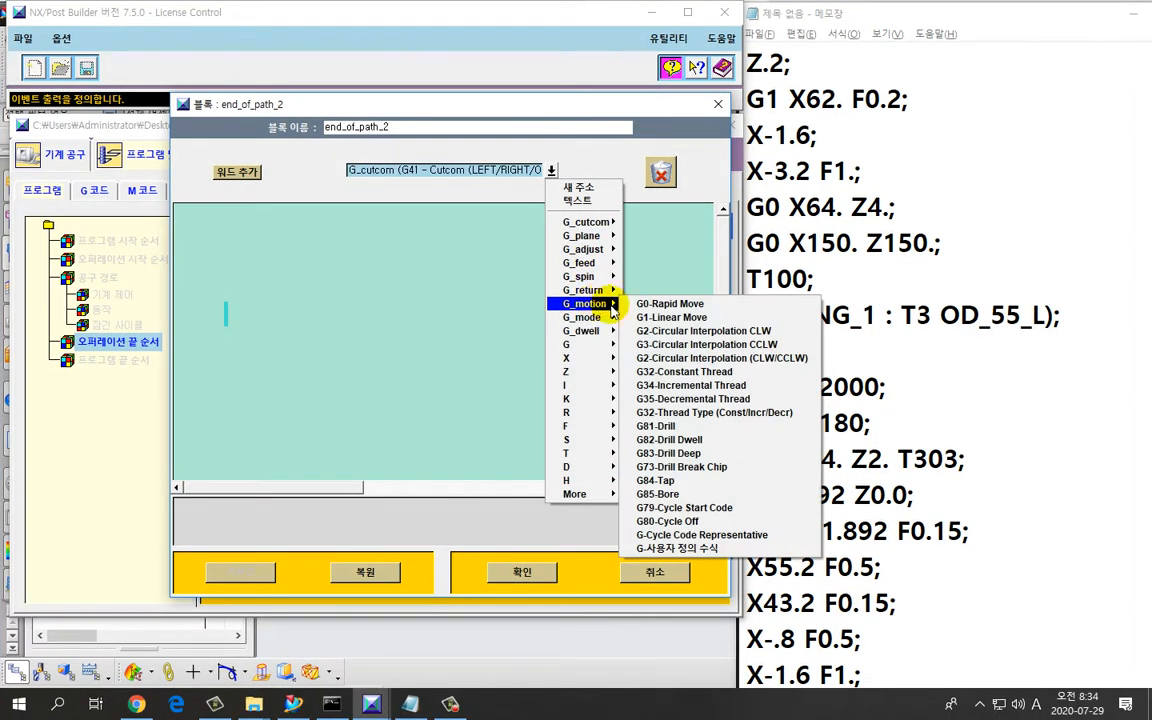
pyautogui.click(655, 306)
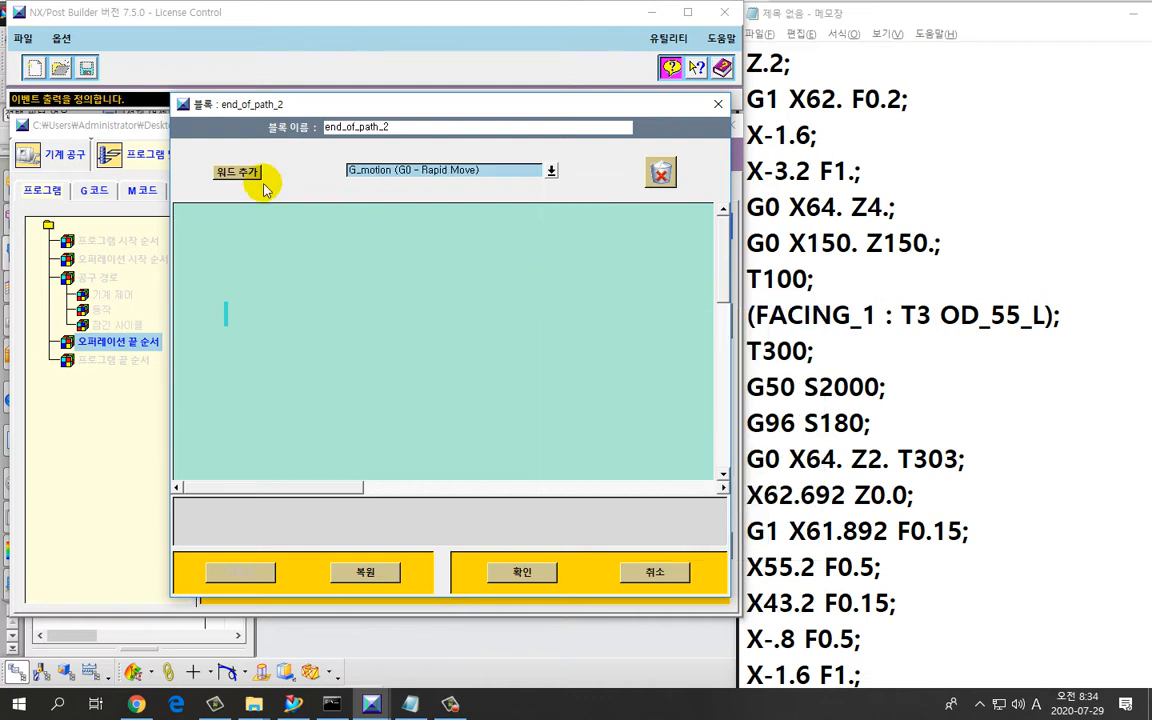
pyautogui.moveTo(248, 176); pyautogui.dragTo(242, 311)
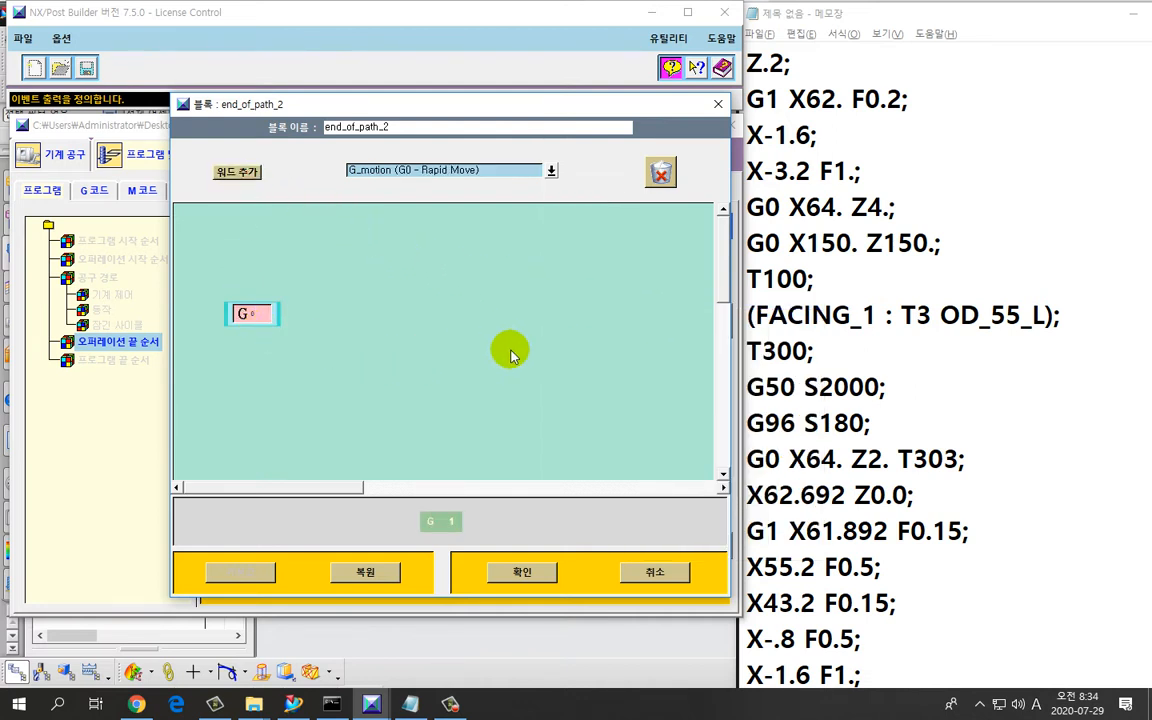
# Add a text word (텍스트) reading "X100. Z100" after the G0 word in the block.
pyautogui.hotkey('ctrl', '1')
pyautogui.moveTo(755, 268); pyautogui.dragTo(943, 264)
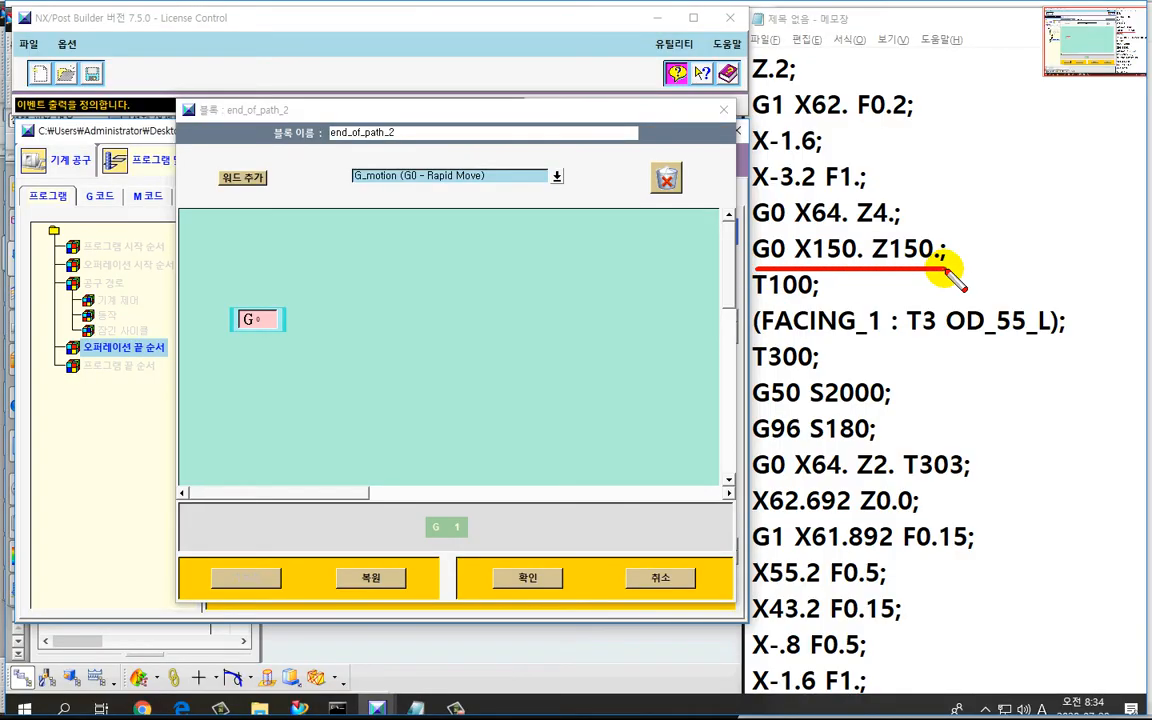
pyautogui.press('Escape')
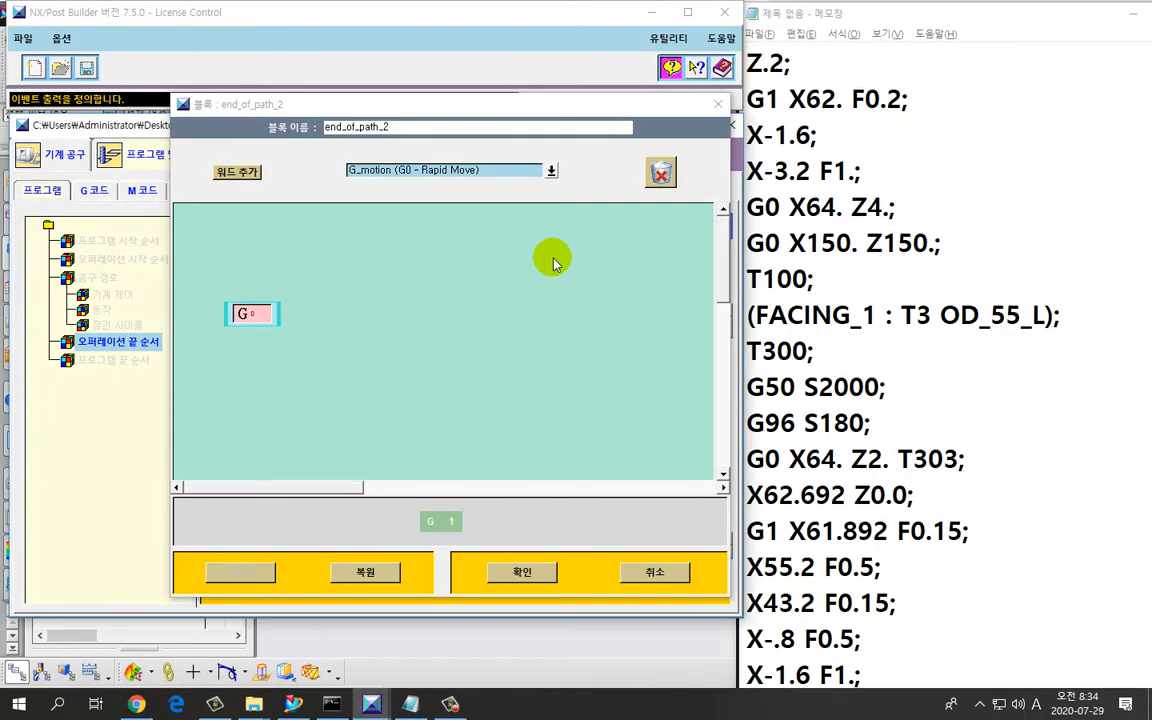
pyautogui.click(557, 176)
pyautogui.click(577, 199)
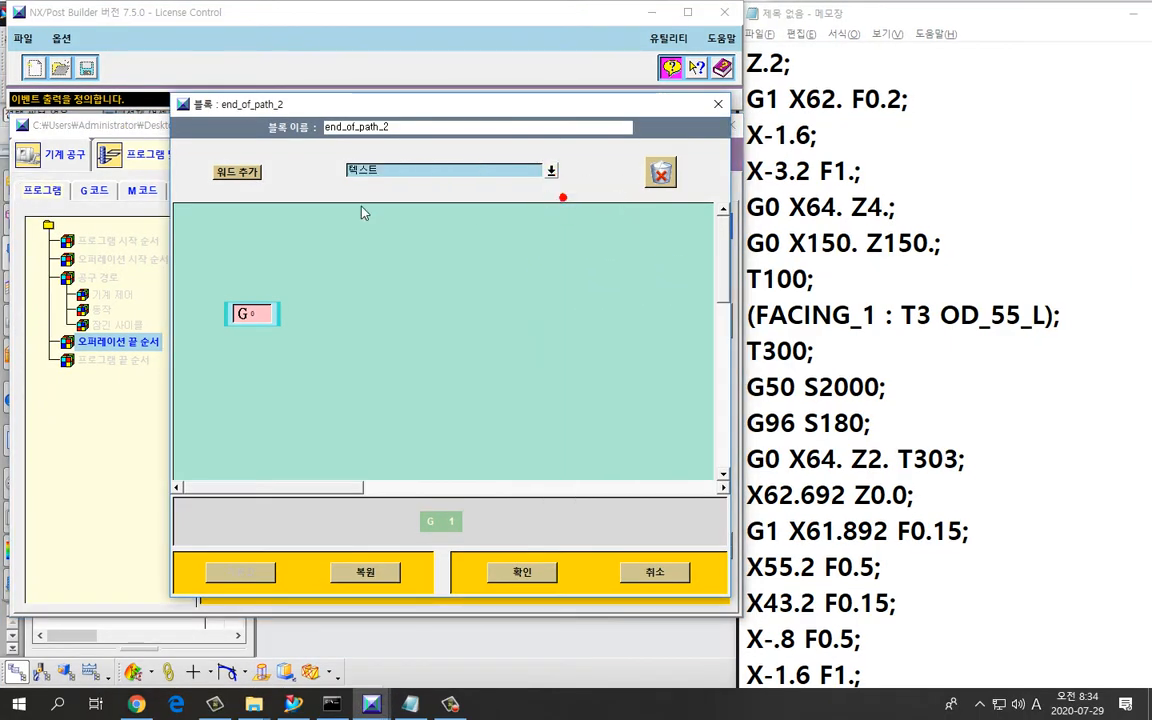
pyautogui.moveTo(226, 172); pyautogui.dragTo(290, 312)
pyautogui.moveTo(374, 88); pyautogui.dragTo(535, 199)
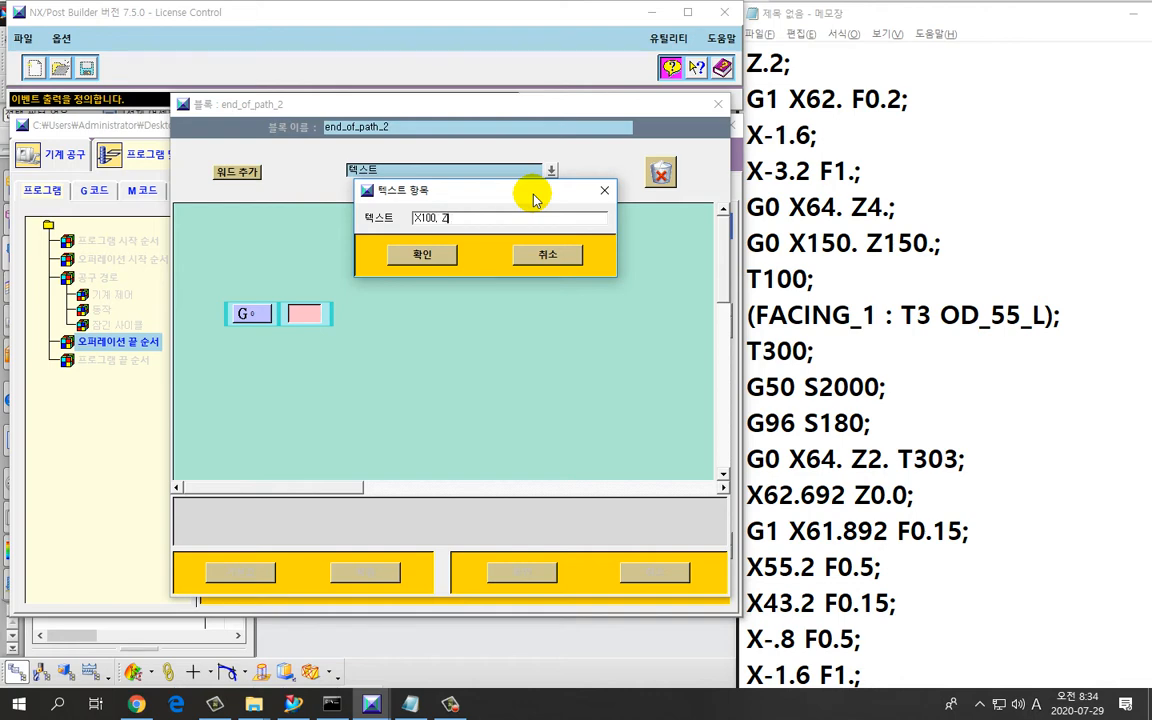
pyautogui.write('X100. Z10')
pyautogui.press('Return')
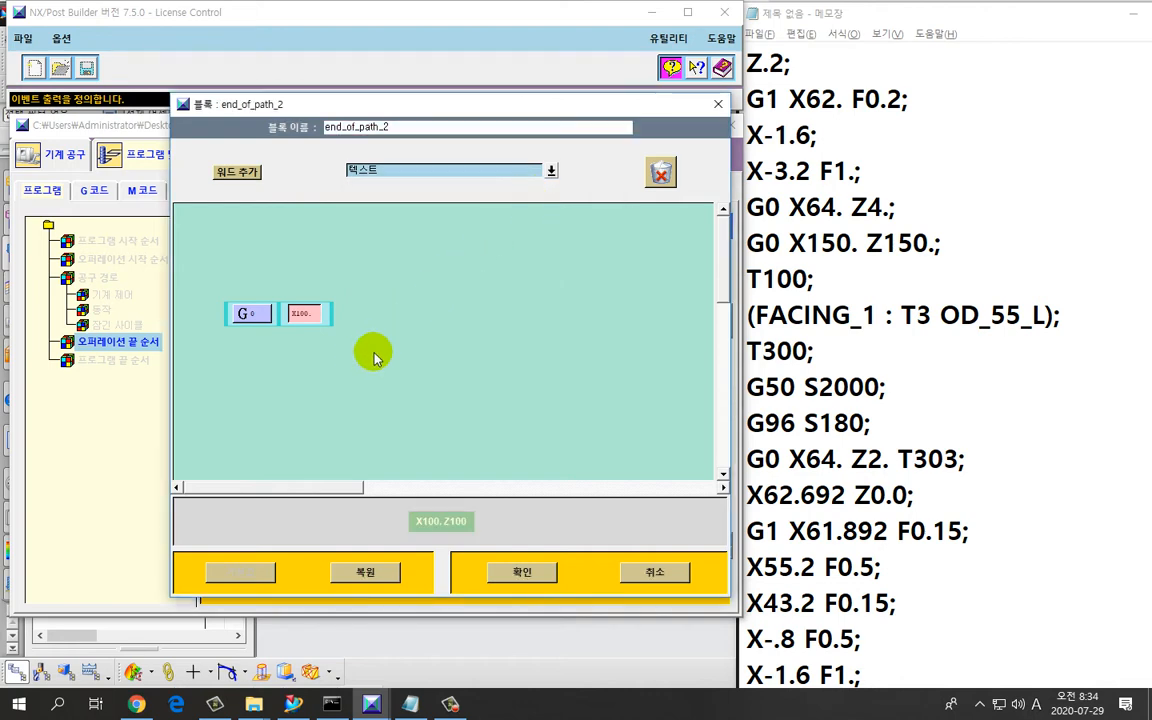
pyautogui.hotkey('ctrl', '2')
pyautogui.press('w')
pyautogui.press('w')
pyautogui.moveTo(330, 350)
pyautogui.mouseDown()
pyautogui.moveTo(244, 339)
pyautogui.moveTo(319, 273)
pyautogui.moveTo(324, 366)
pyautogui.mouseUp()
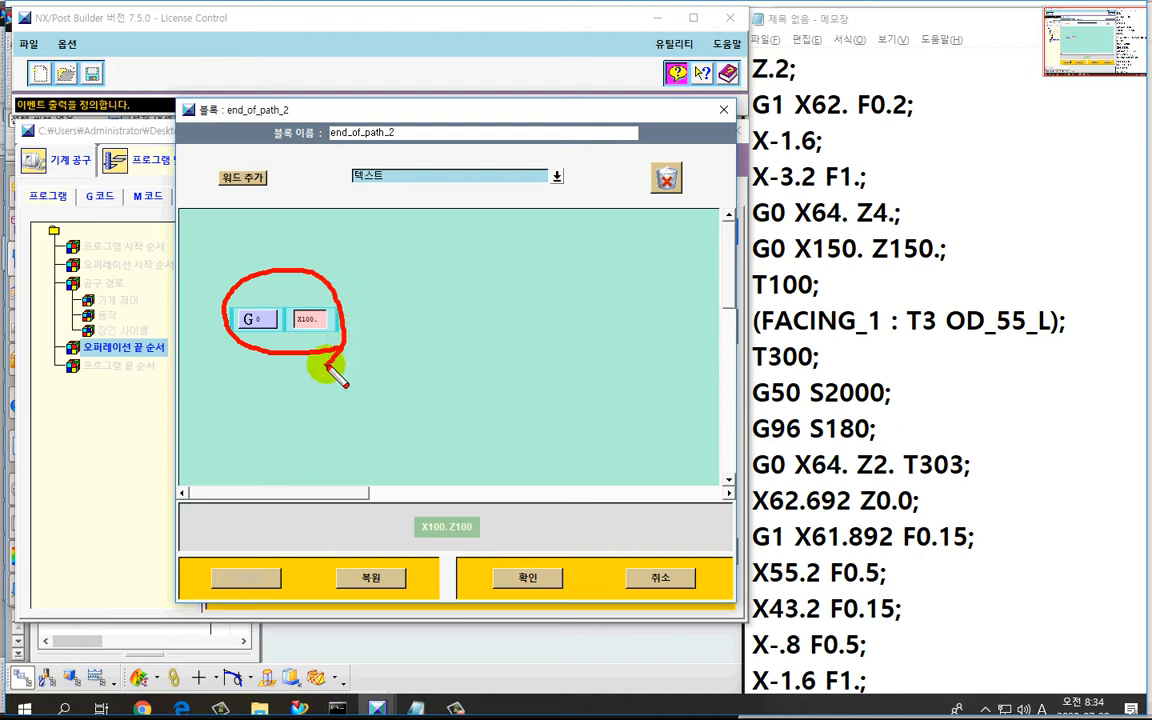
pyautogui.moveTo(800, 268); pyautogui.dragTo(945, 258)
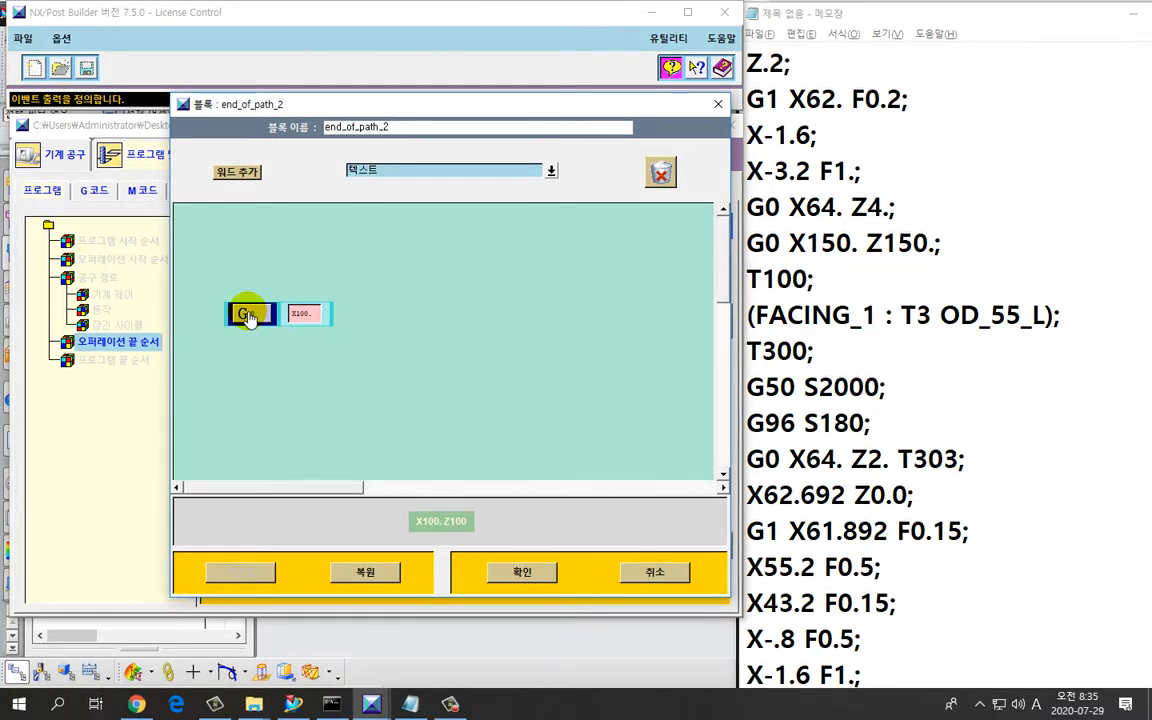
# Check the format and modal settings of the G_motion word, and accept the new end-of-path block.
pyautogui.rightClick(255, 322)
pyautogui.click(275, 319)
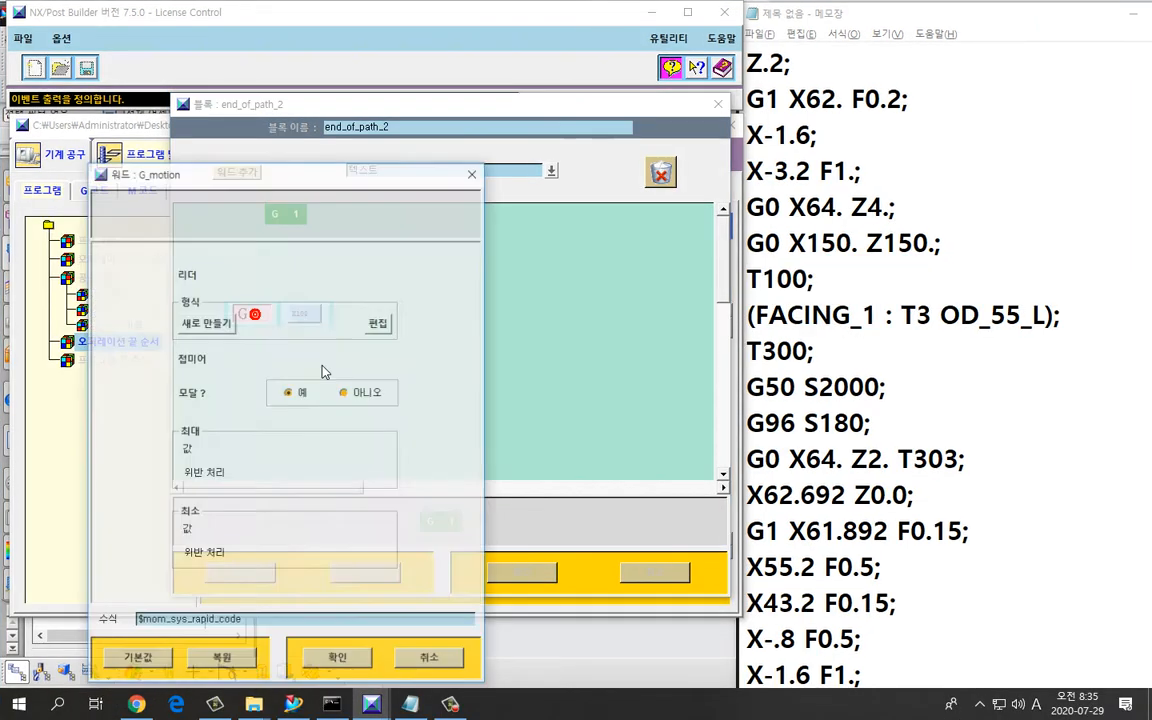
pyautogui.moveTo(326, 368)
pyautogui.mouseDown()
pyautogui.moveTo(300, 366)
pyautogui.moveTo(330, 418)
pyautogui.mouseUp()
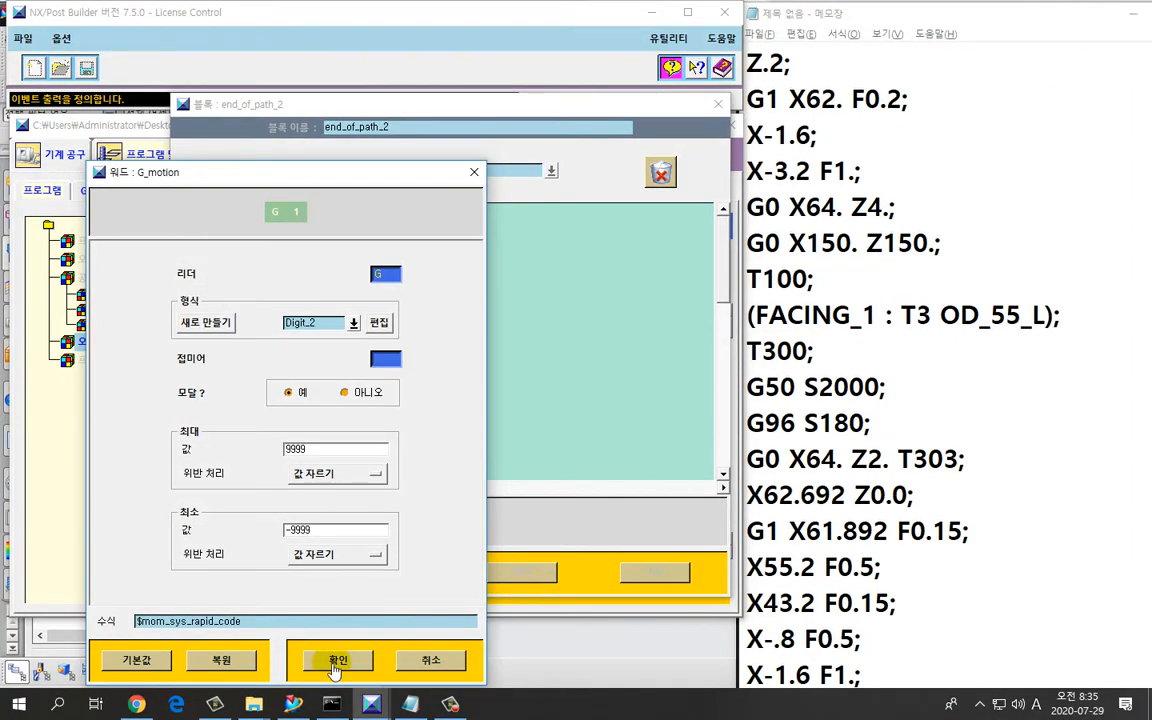
pyautogui.click(343, 663)
pyautogui.click(520, 572)
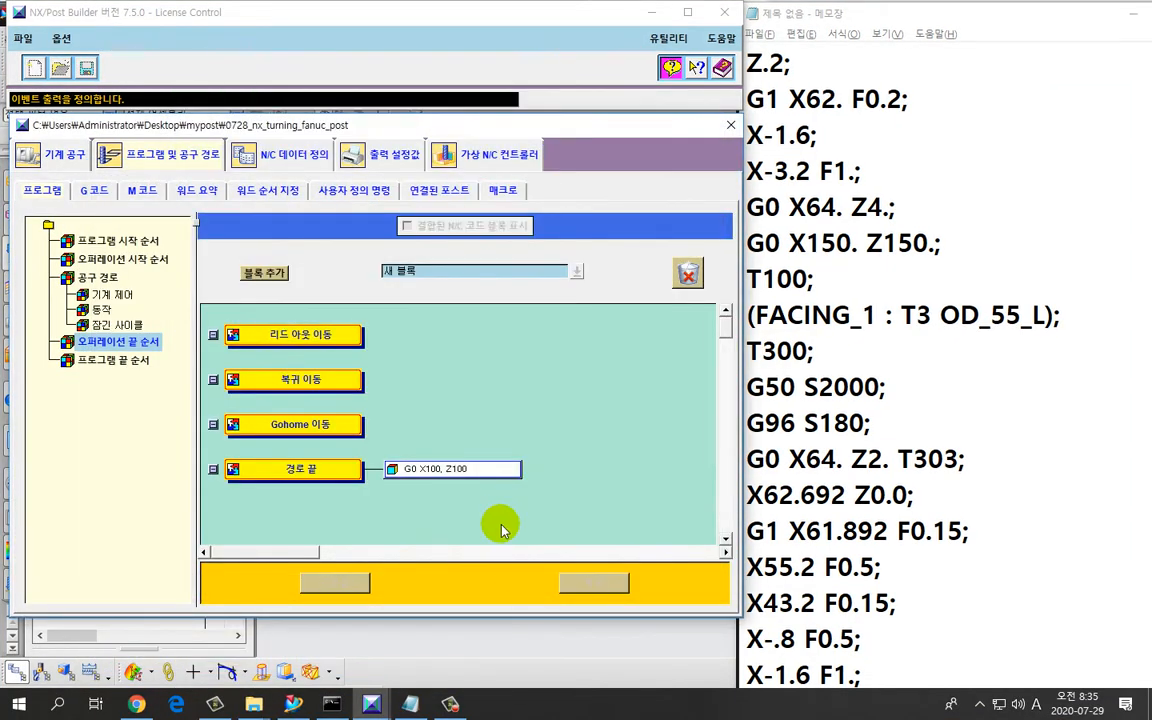
# Save the postprocessor, and postprocess the PROGRAM group in NX with 0728_nx_turning_fanuc_post.
pyautogui.click(442, 279)
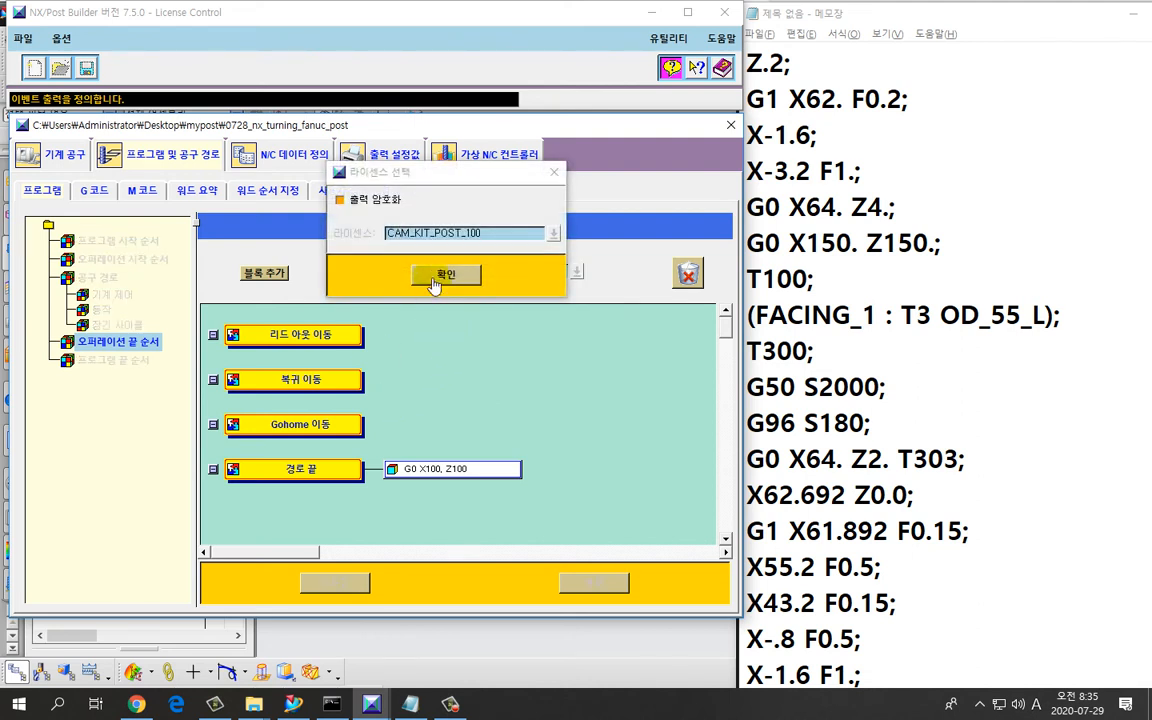
pyautogui.click(440, 276)
pyautogui.hotkey('alt', 'Tab')
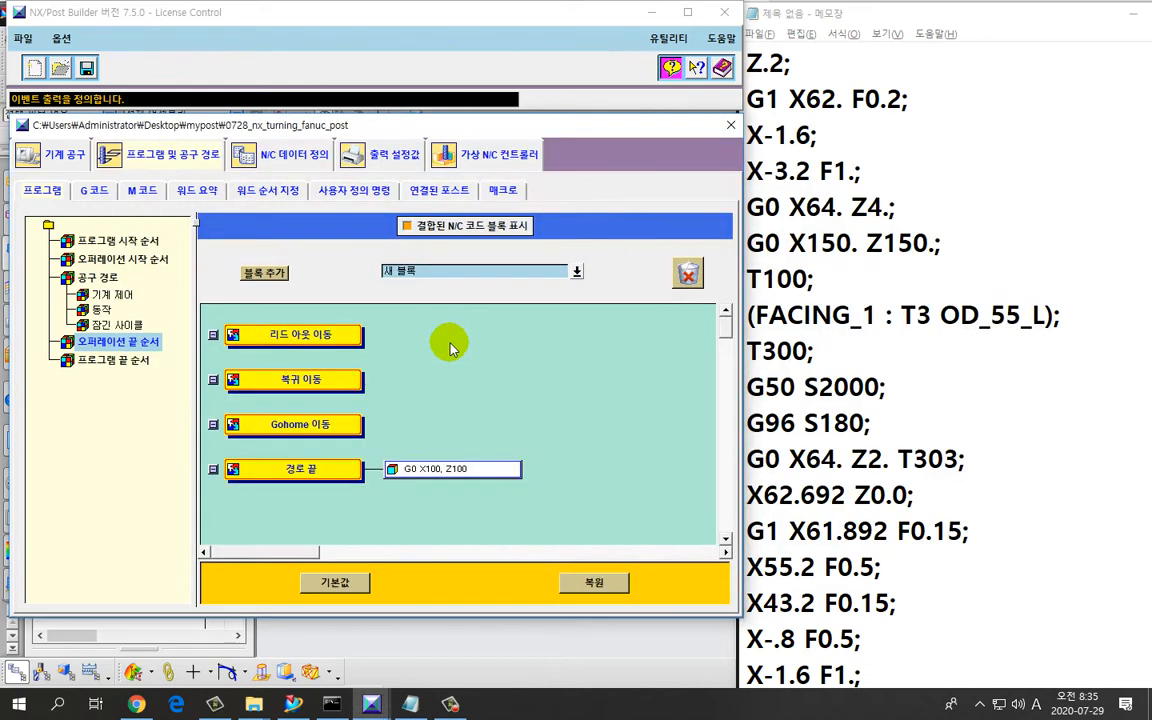
pyautogui.hotkey('alt', 'Tab')
pyautogui.click(138, 225)
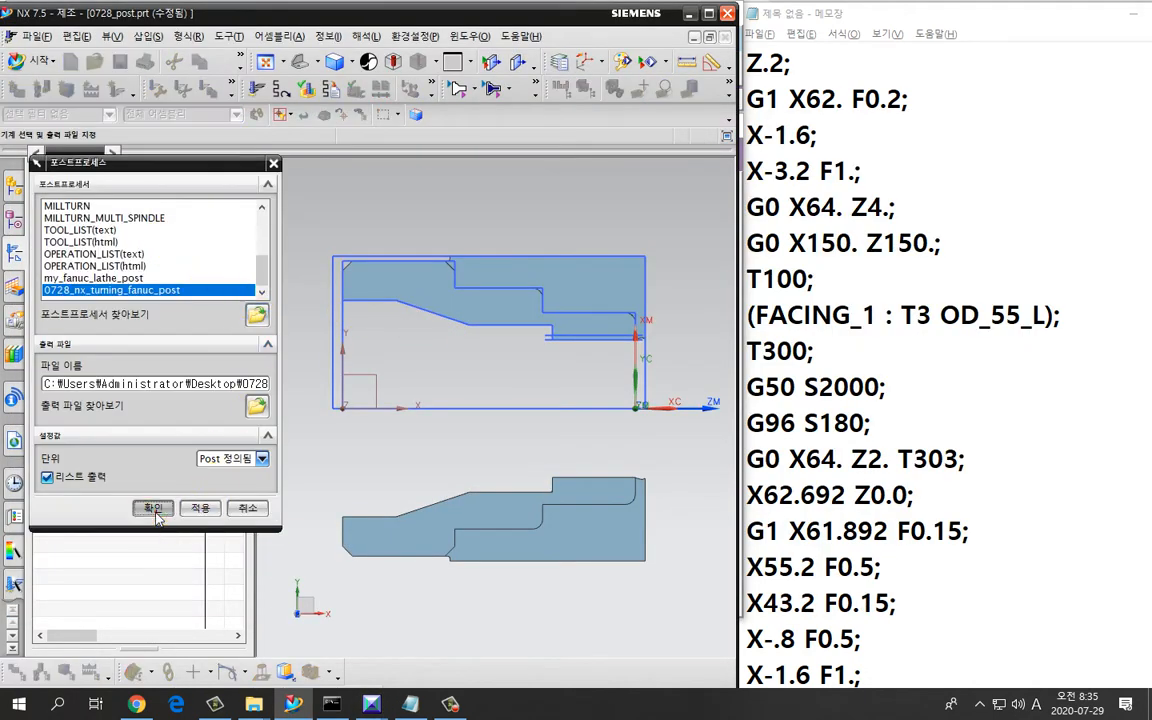
pyautogui.click(155, 508)
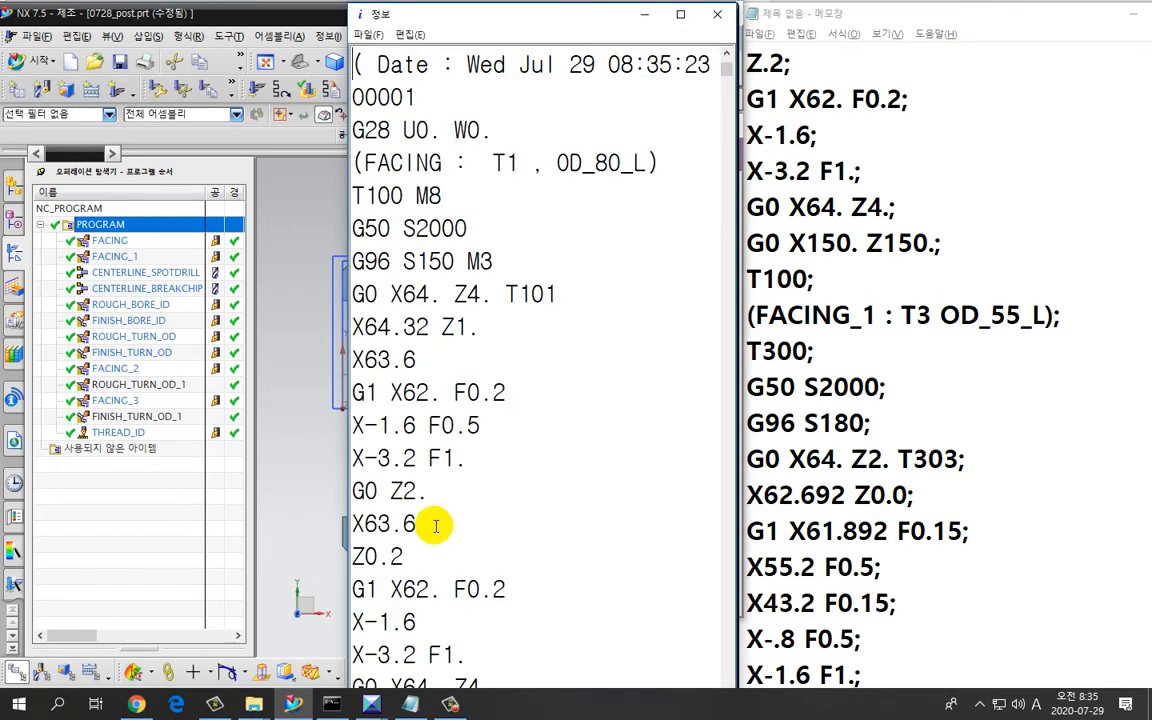
# Examine the retract lines ending the FACING operation in the posted code, comparing their G0 words with the reference NC code.
pyautogui.scroll(-2, 440, 522)
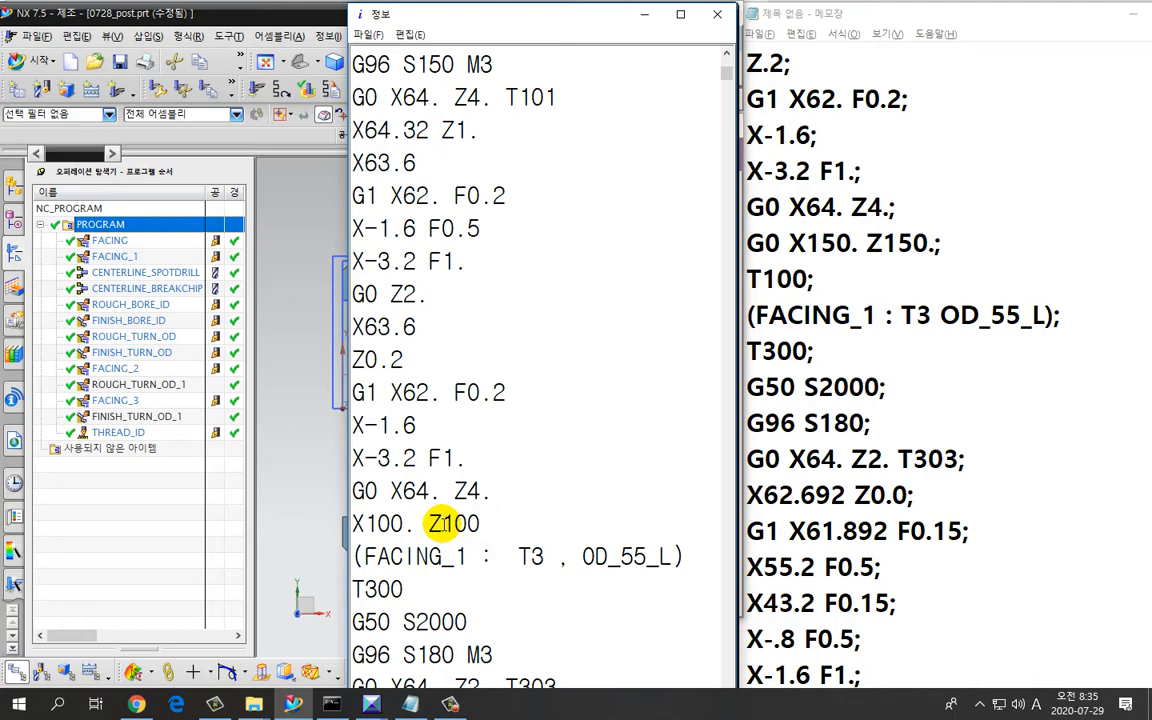
pyautogui.scroll(1, 465, 518)
pyautogui.scroll(-3, 440, 505)
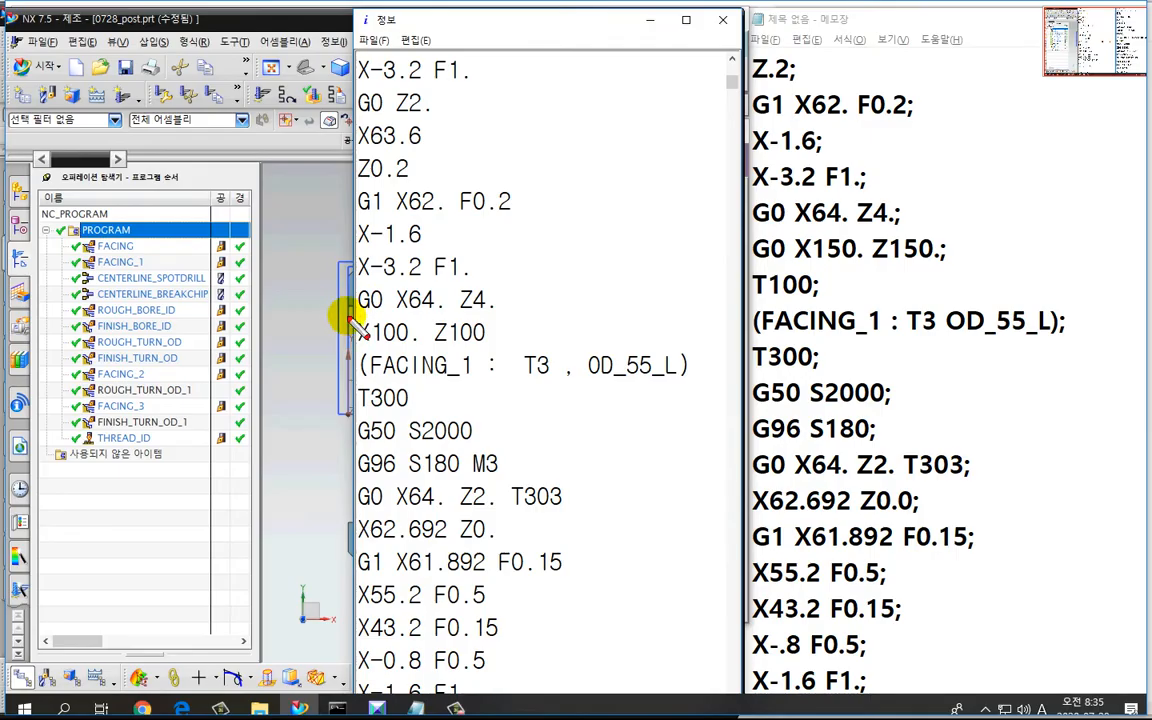
pyautogui.moveTo(341, 317); pyautogui.dragTo(489, 318)
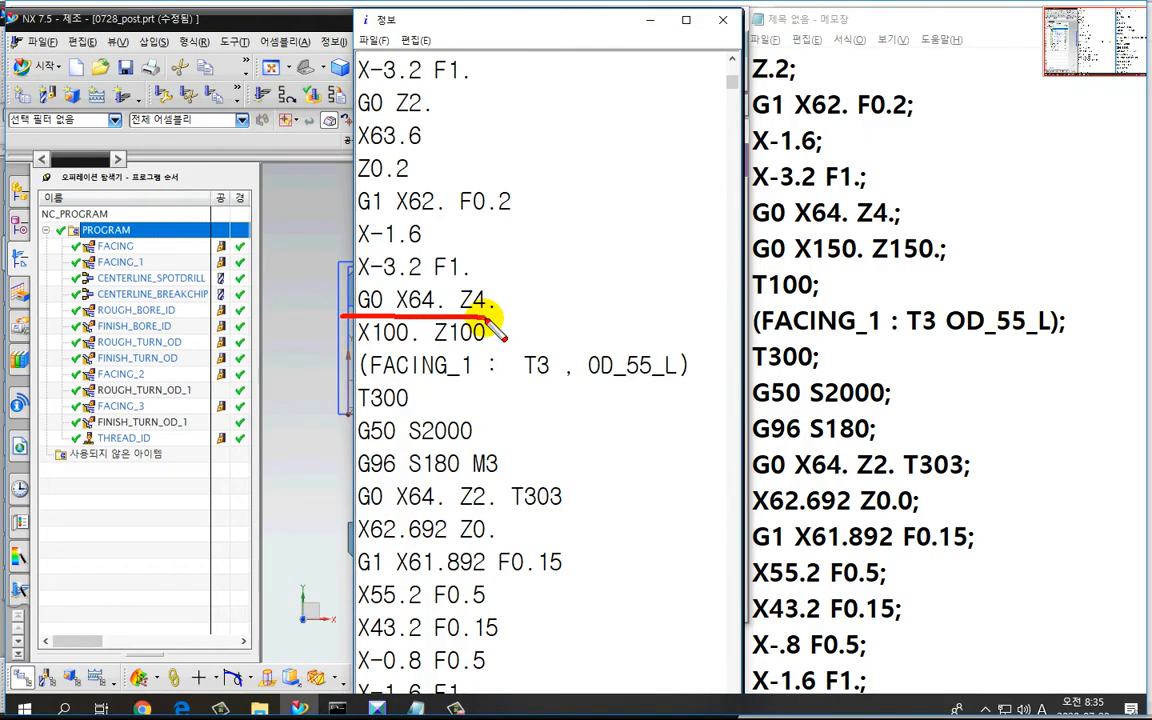
pyautogui.press('Escape')
pyautogui.scroll(3, 530, 338)
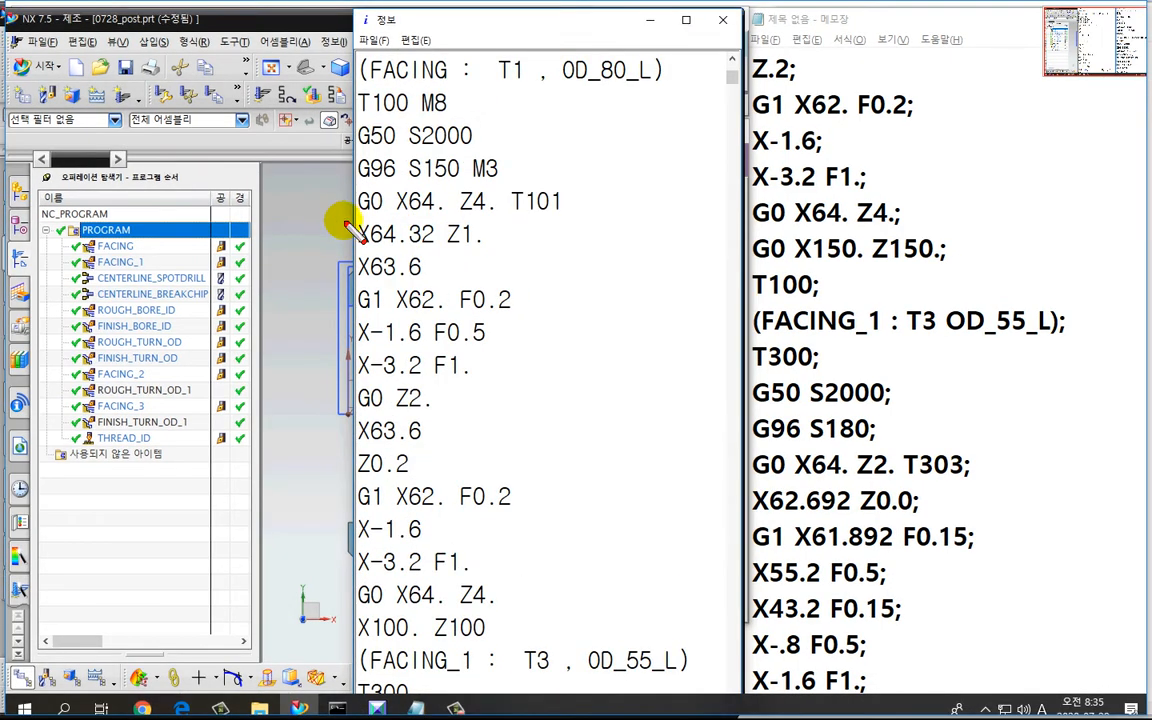
pyautogui.moveTo(351, 207); pyautogui.dragTo(481, 207)
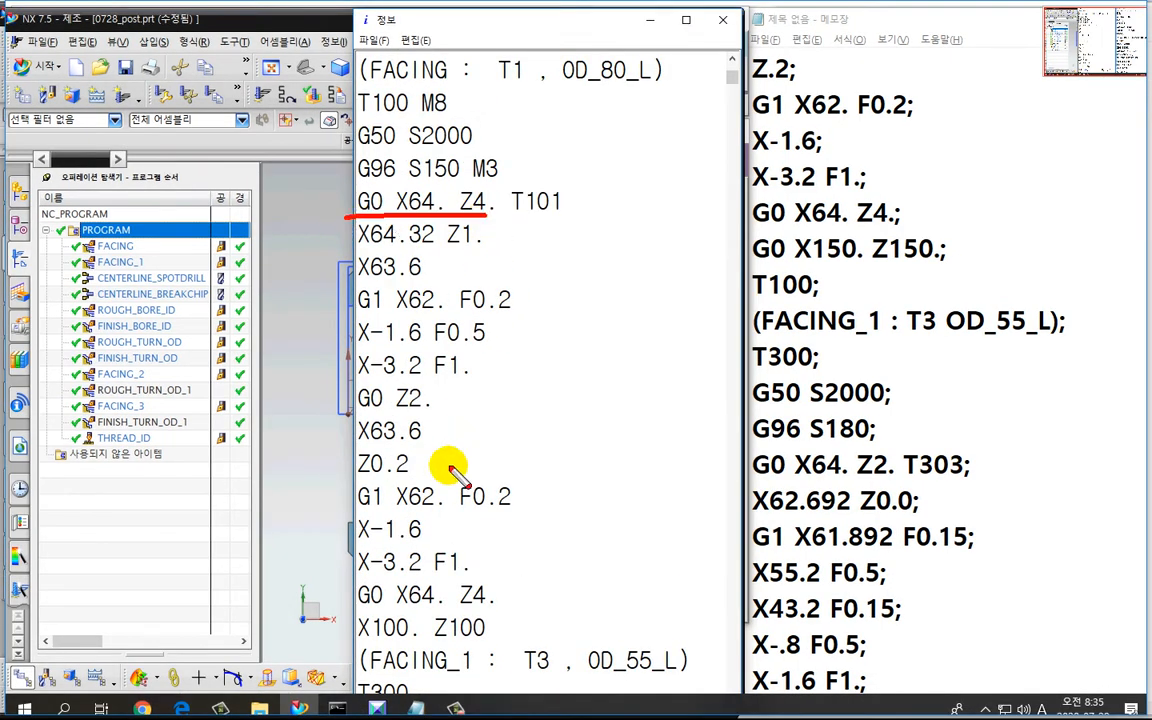
pyautogui.moveTo(342, 608); pyautogui.dragTo(484, 607)
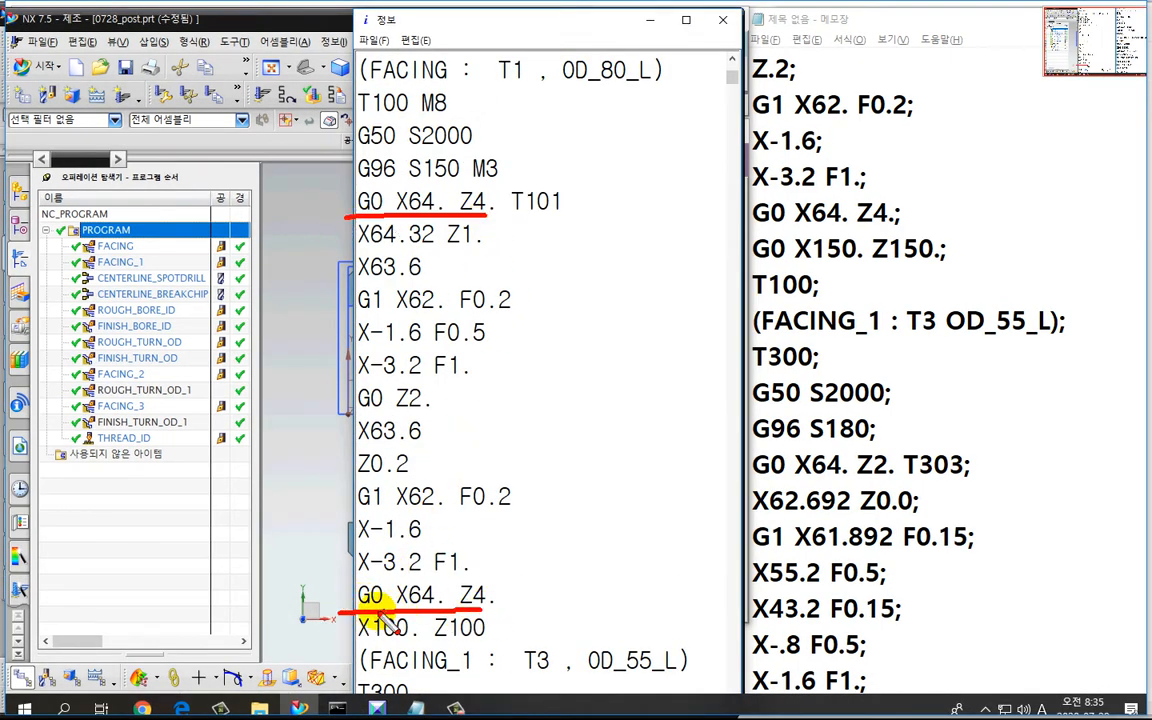
pyautogui.moveTo(352, 592); pyautogui.dragTo(362, 580)
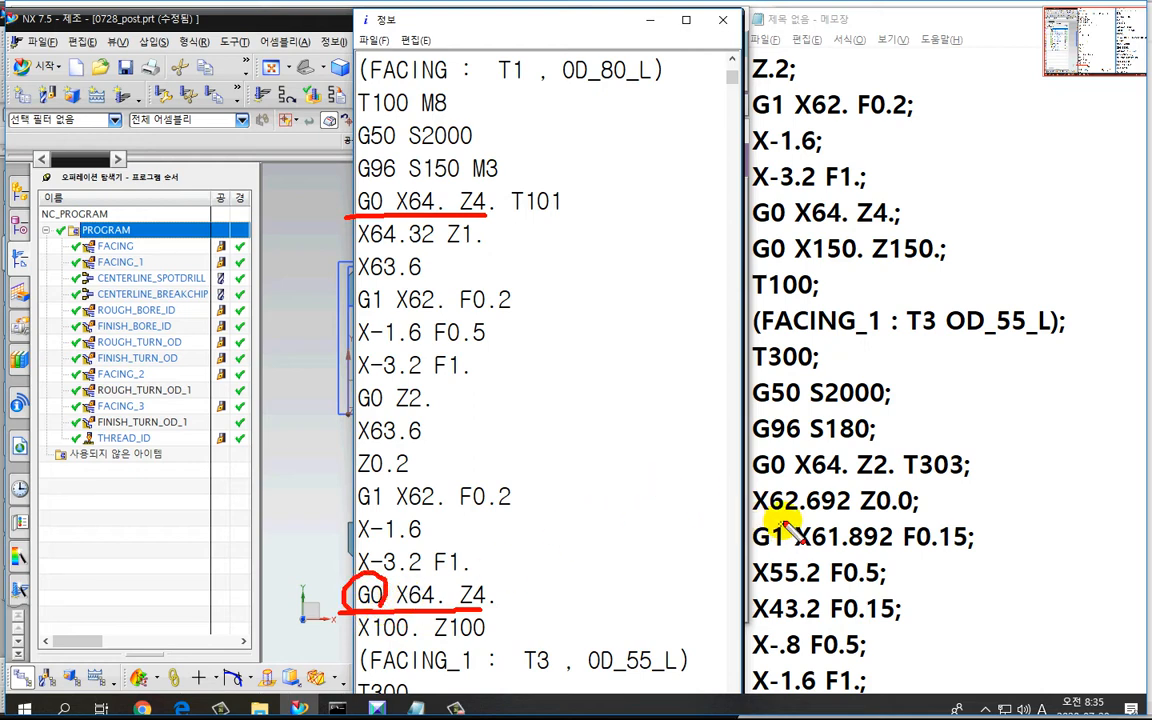
pyautogui.moveTo(792, 474)
pyautogui.mouseDown()
pyautogui.moveTo(740, 481)
pyautogui.moveTo(786, 476)
pyautogui.mouseUp()
pyautogui.moveTo(374, 653); pyautogui.dragTo(338, 637)
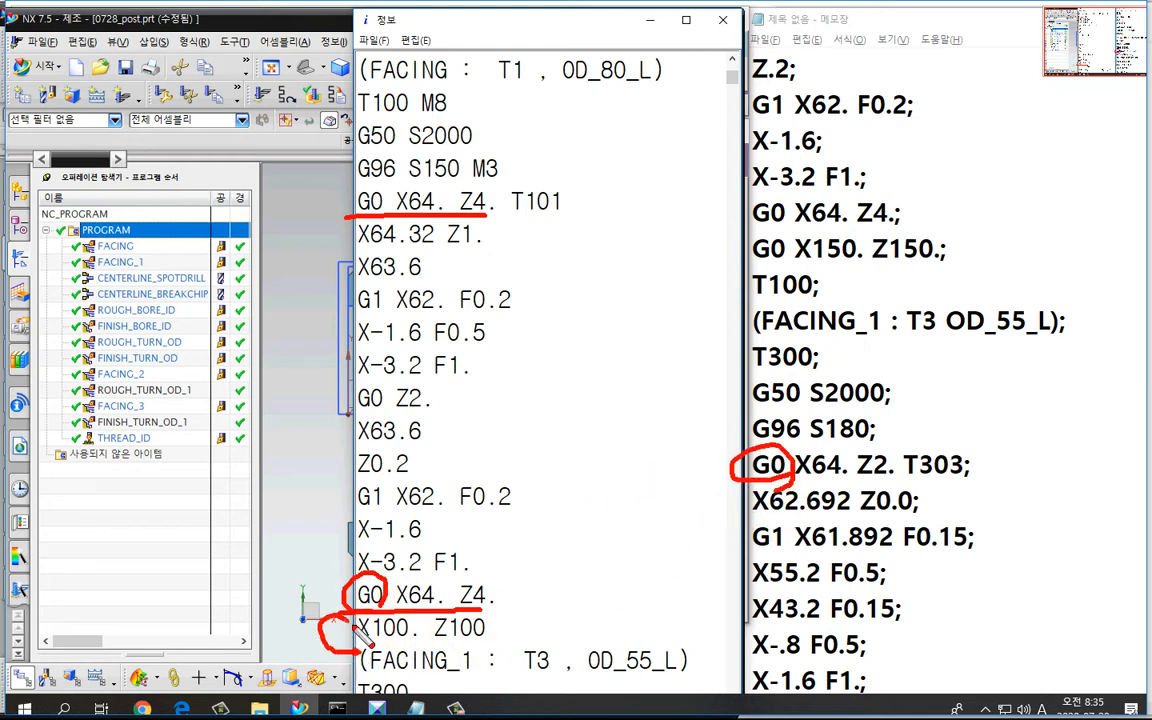
pyautogui.press('Escape')
pyautogui.scroll(-4, 440, 600)
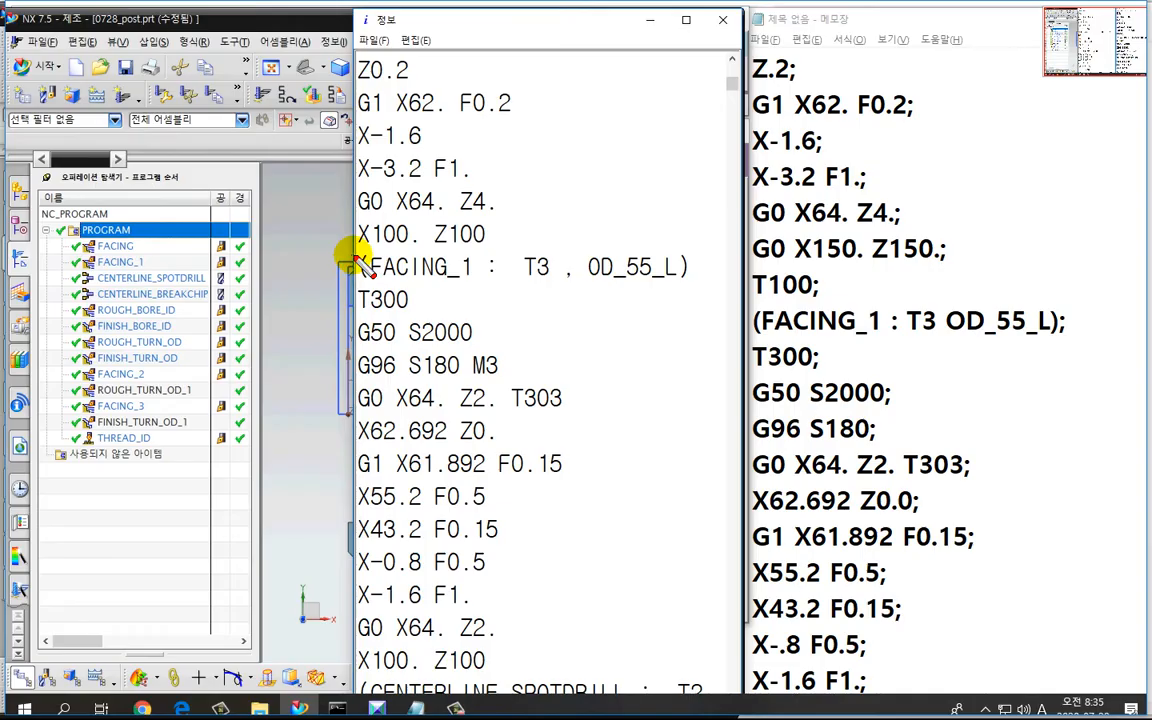
pyautogui.moveTo(355, 262)
pyautogui.mouseDown()
pyautogui.moveTo(325, 252)
pyautogui.moveTo(350, 264)
pyautogui.mouseUp()
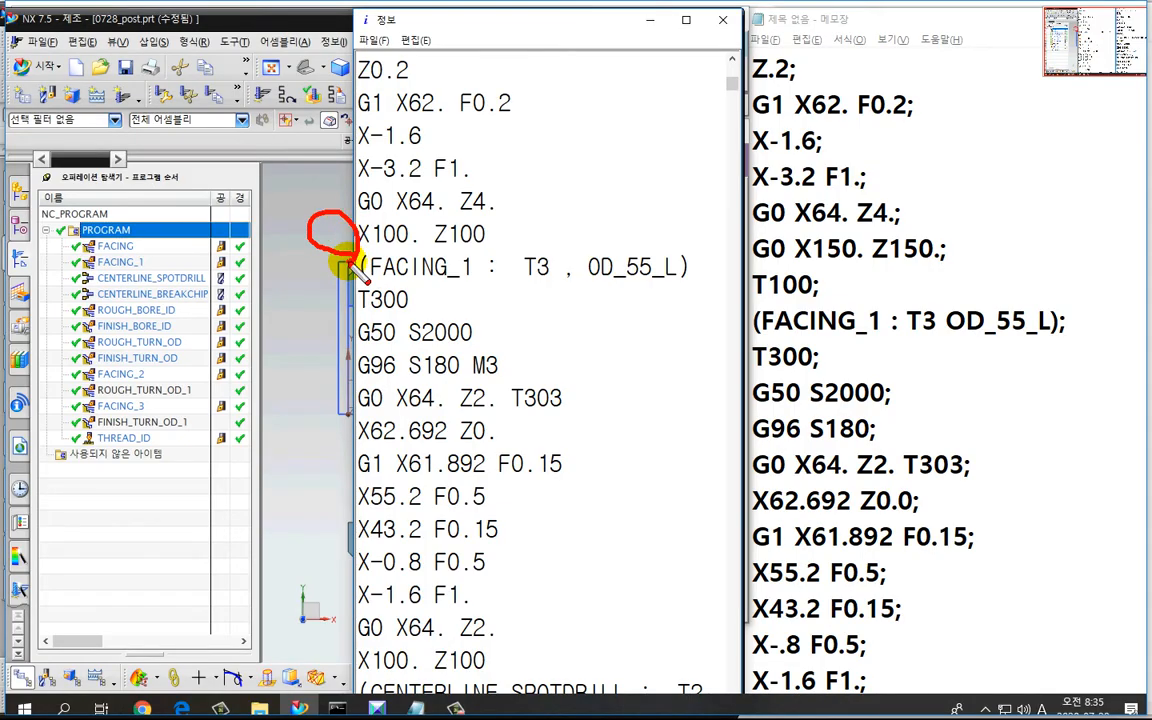
pyautogui.moveTo(327, 247); pyautogui.dragTo(490, 252)
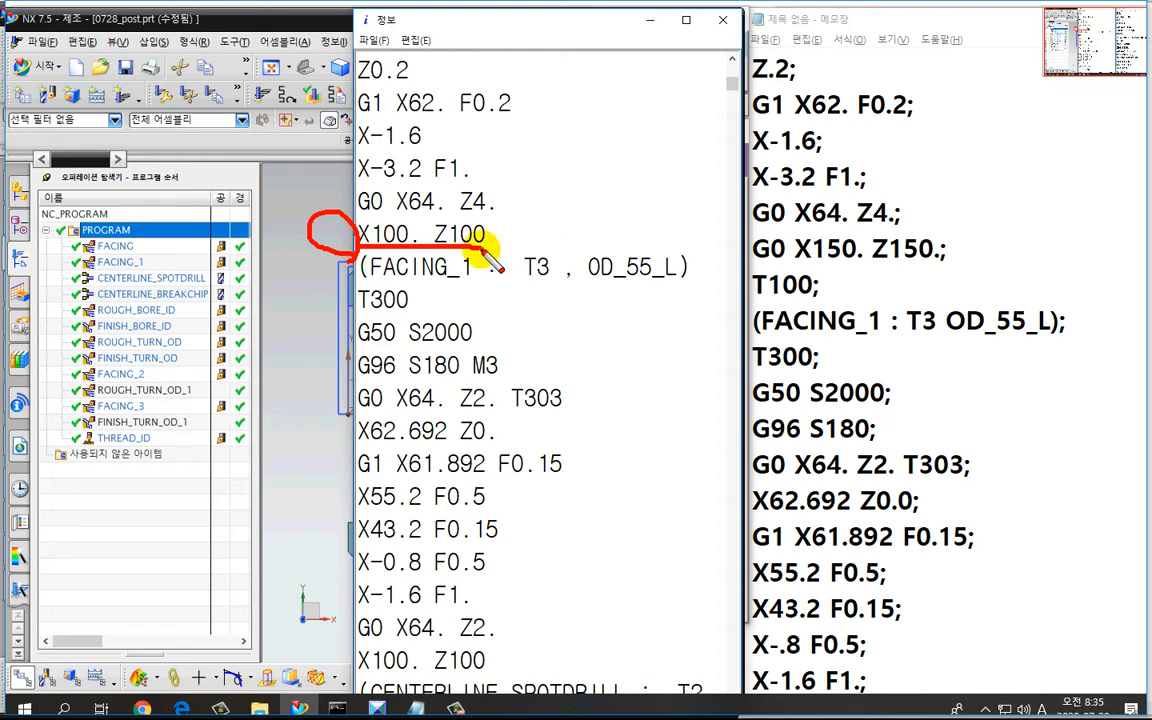
pyautogui.press('Escape')
# In Post Builder, turn on forced output (강제 출력) for the G0 word of the end-of-path block and accept the block.
pyautogui.hotkey('alt', 'Tab')
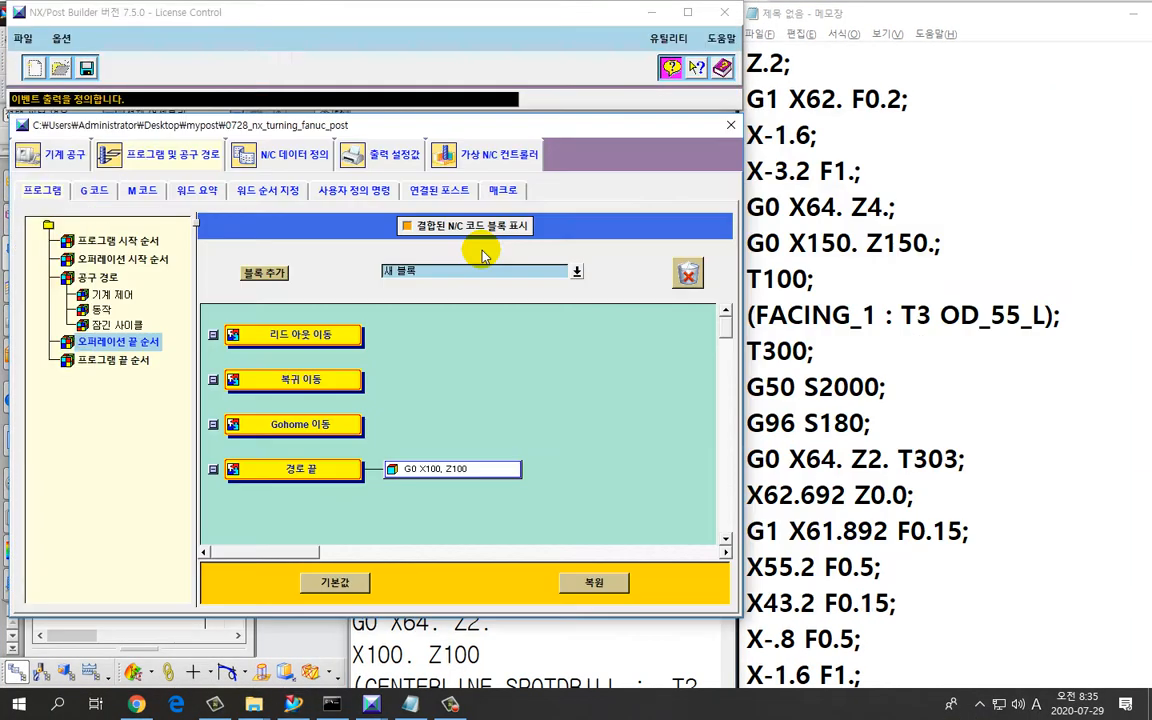
pyautogui.click(396, 466)
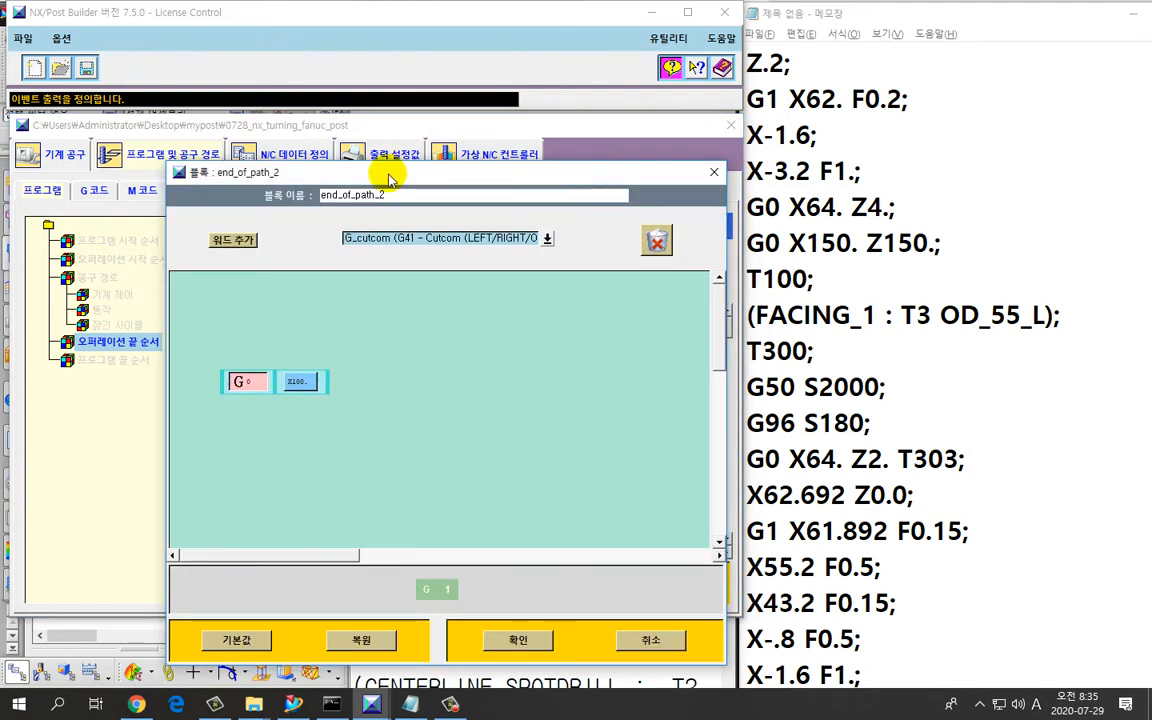
pyautogui.moveTo(415, 170); pyautogui.dragTo(505, 44)
pyautogui.rightClick(337, 253)
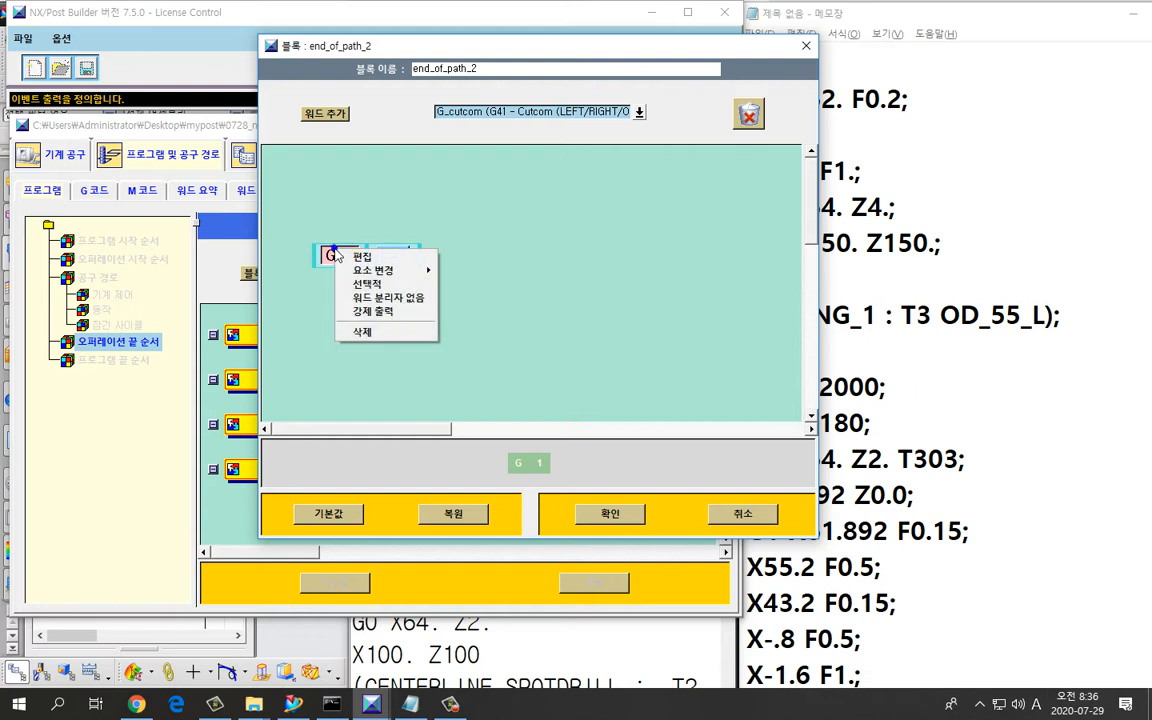
pyautogui.click(365, 312)
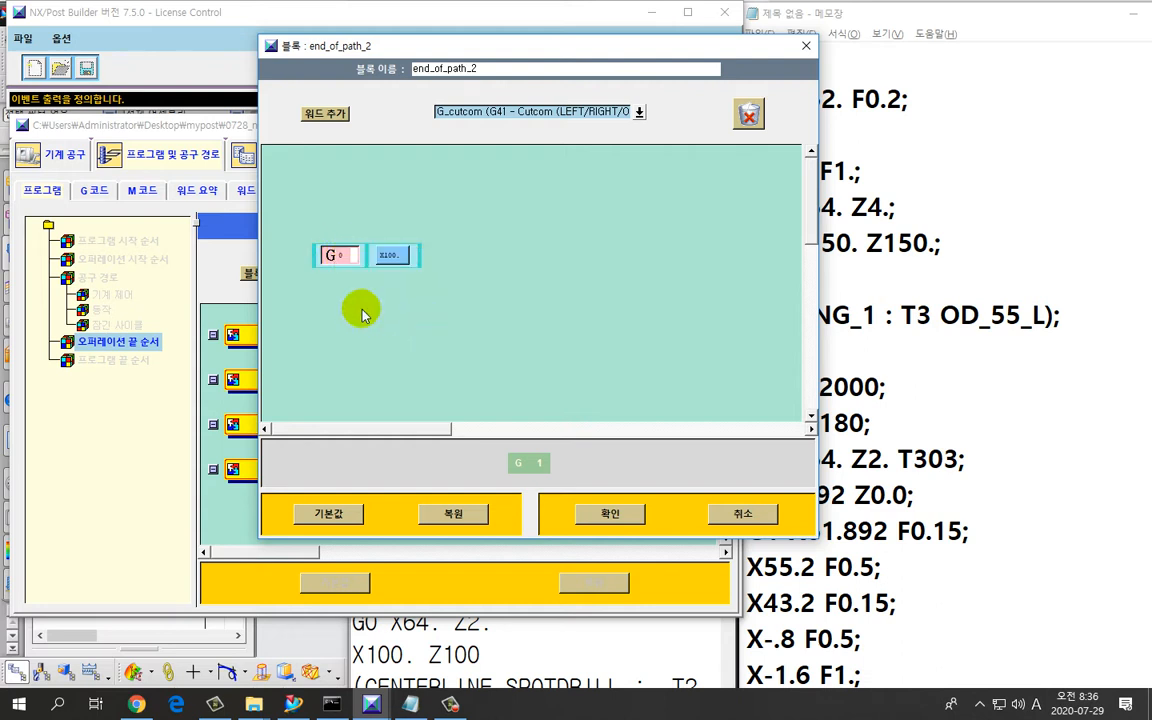
pyautogui.hotkey('ctrl', '2')
pyautogui.moveTo(355, 283)
pyautogui.mouseDown()
pyautogui.moveTo(321, 270)
pyautogui.moveTo(360, 248)
pyautogui.moveTo(350, 279)
pyautogui.mouseUp()
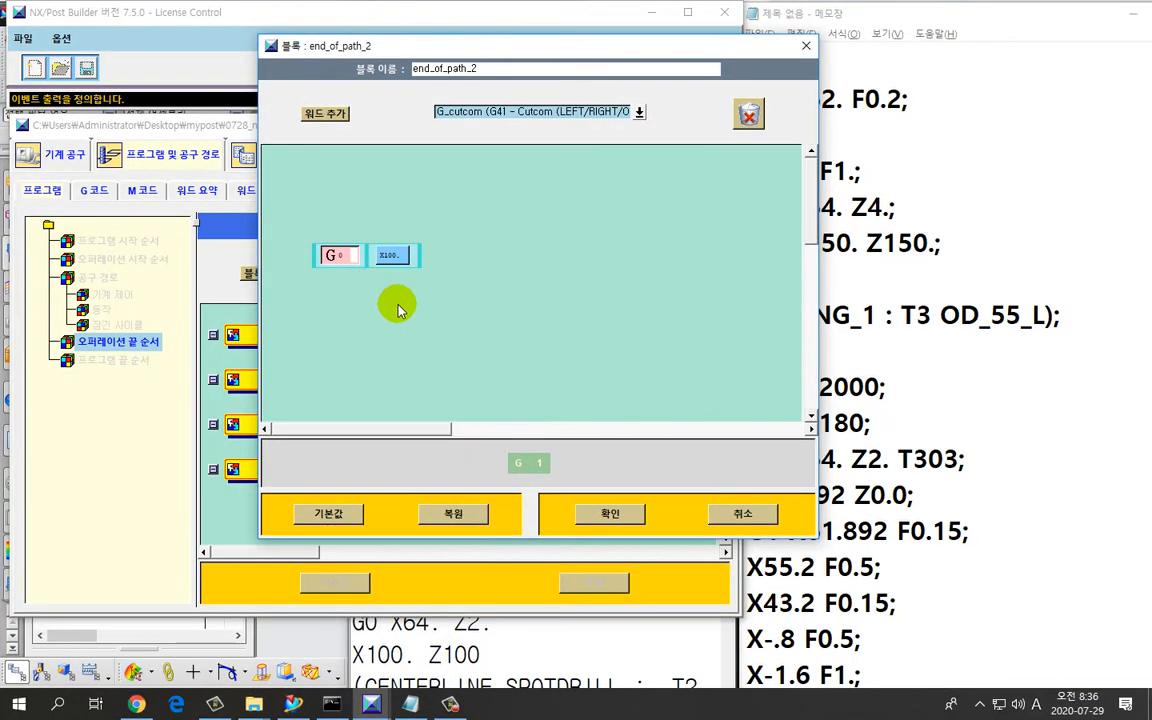
pyautogui.click(615, 519)
# Save the postprocessor with the forced G0 word, and postprocess PROGRAM in NX again, closing the previous listing.
pyautogui.hotkey('ctrl', 's')
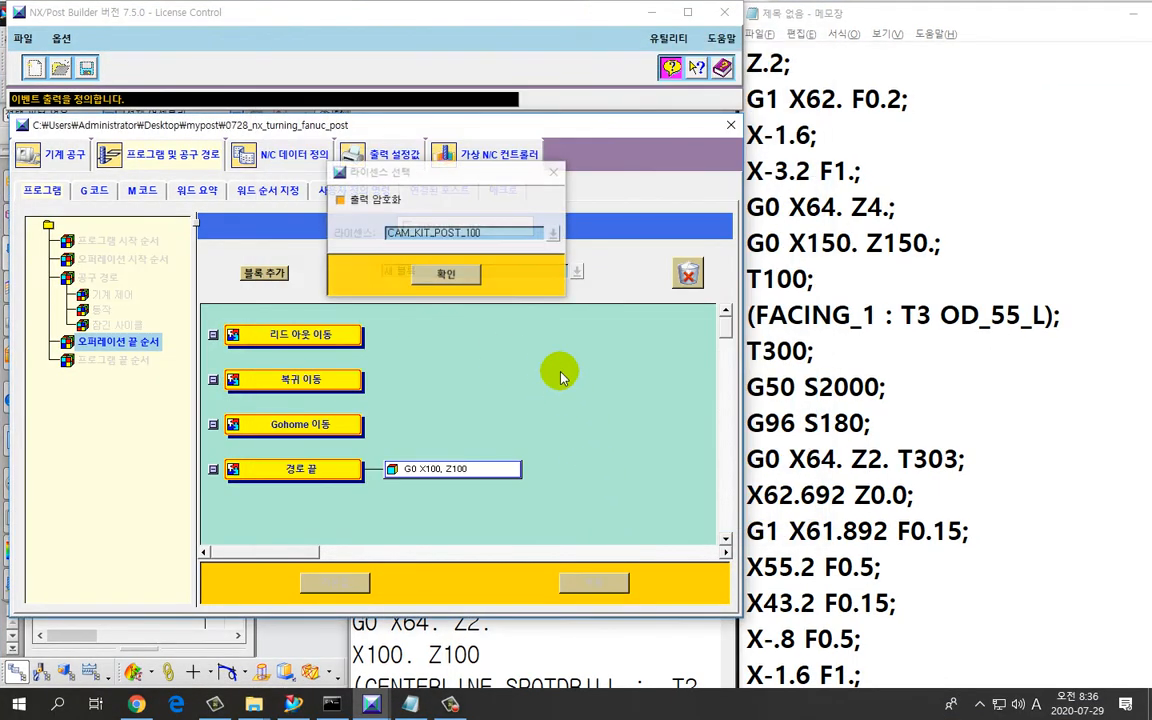
pyautogui.click(465, 282)
pyautogui.hotkey('alt', 'Tab')
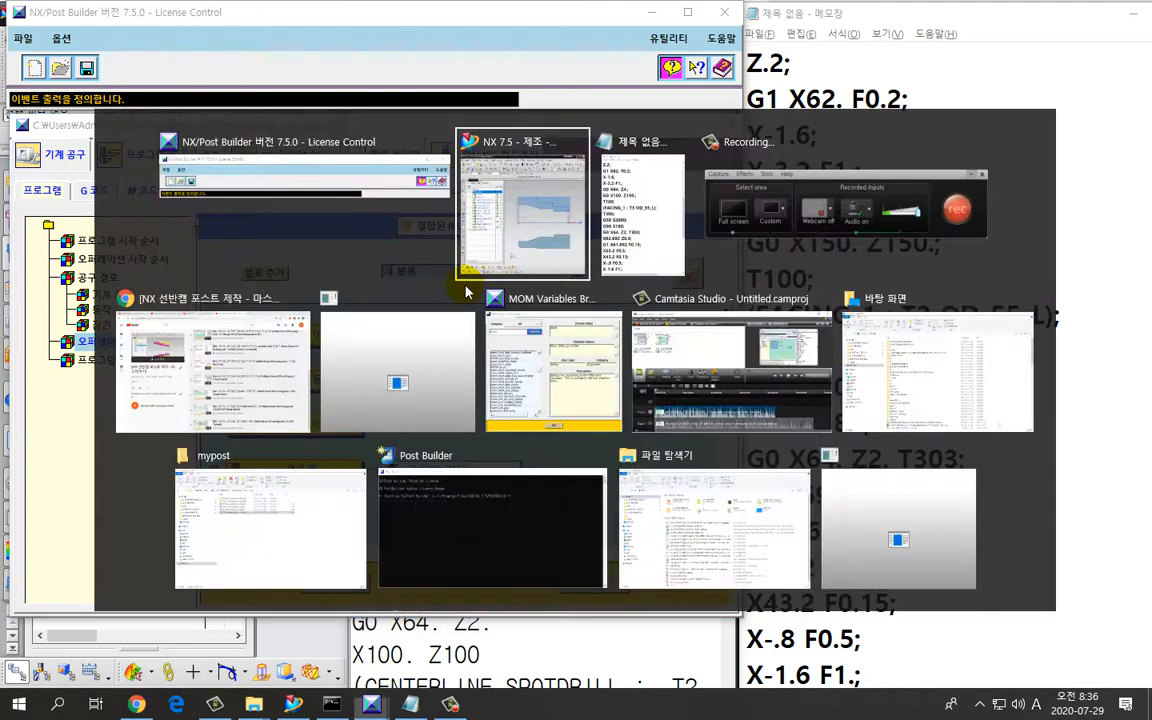
pyautogui.click(717, 17)
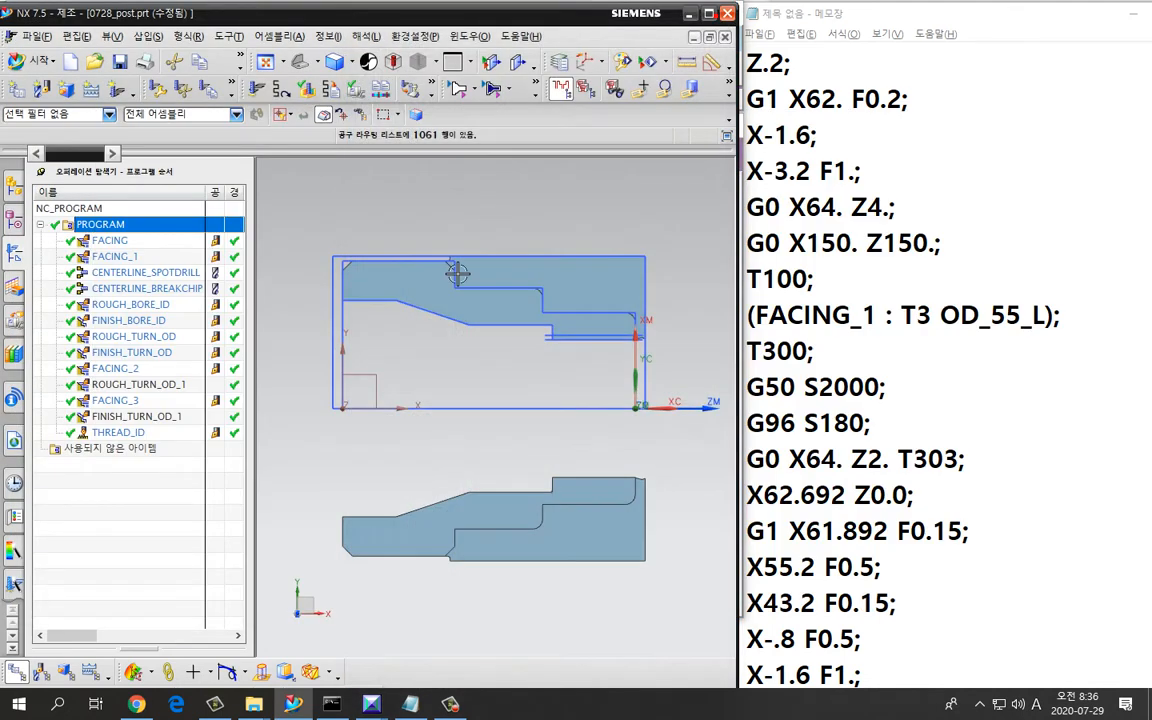
pyautogui.click(154, 504)
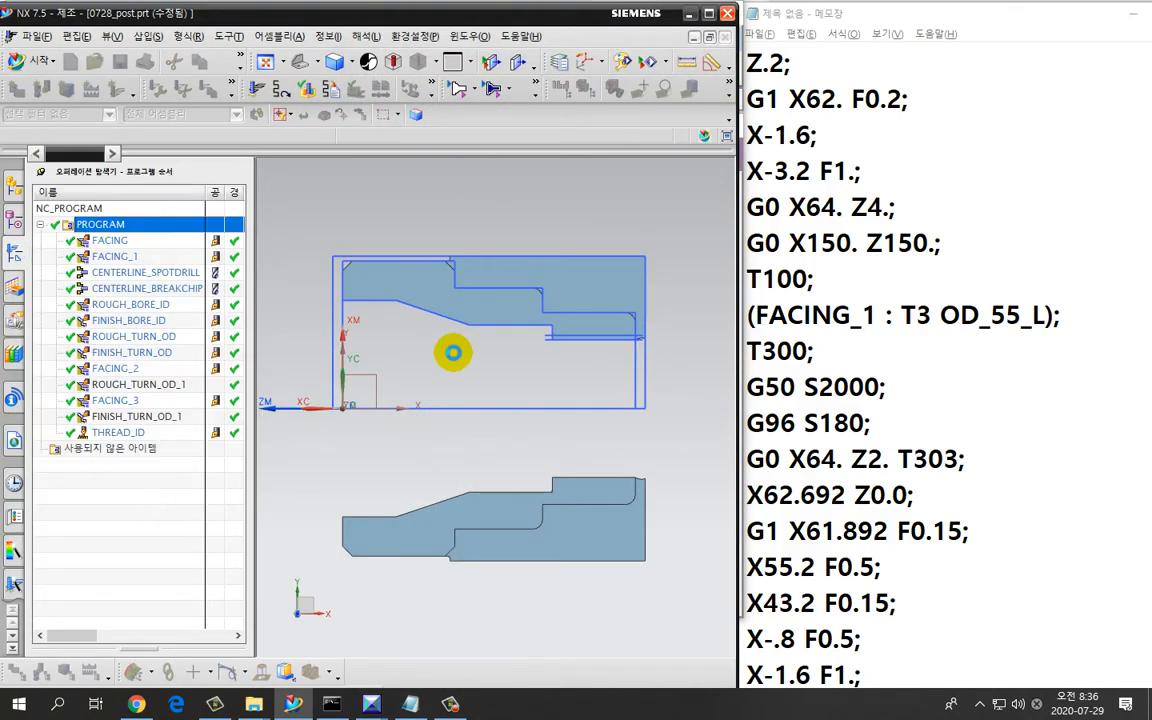
# Examine the end of the FACING operation in the new listing, checking the G0 word and the decimal point after Z100.
pyautogui.scroll(-3, 441, 354)
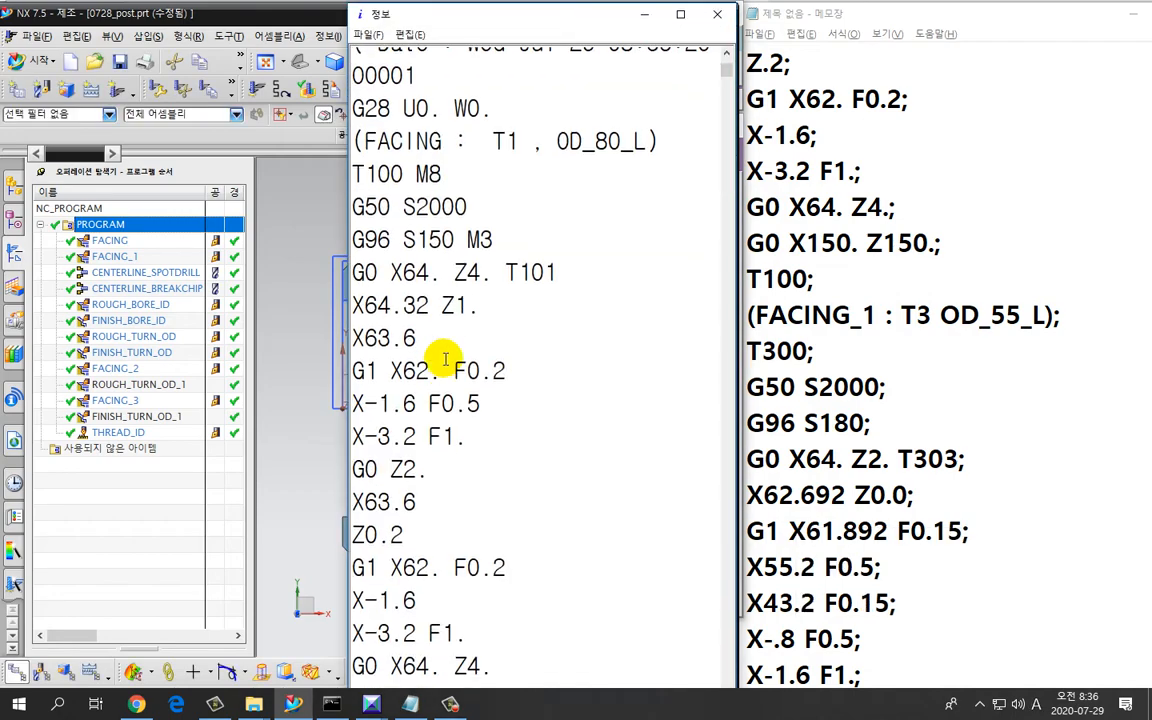
pyautogui.scroll(-1, 405, 390)
pyautogui.hotkey('ctrl', '2')
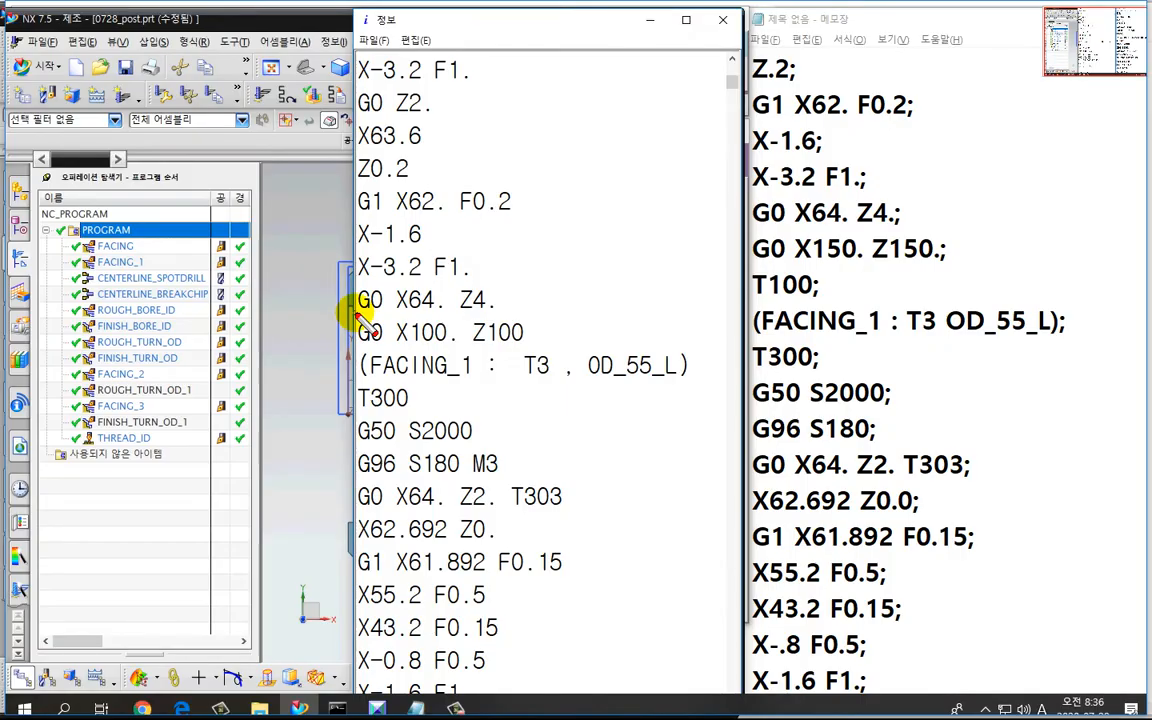
pyautogui.moveTo(355, 313)
pyautogui.mouseDown()
pyautogui.moveTo(385, 312)
pyautogui.moveTo(377, 346)
pyautogui.mouseUp()
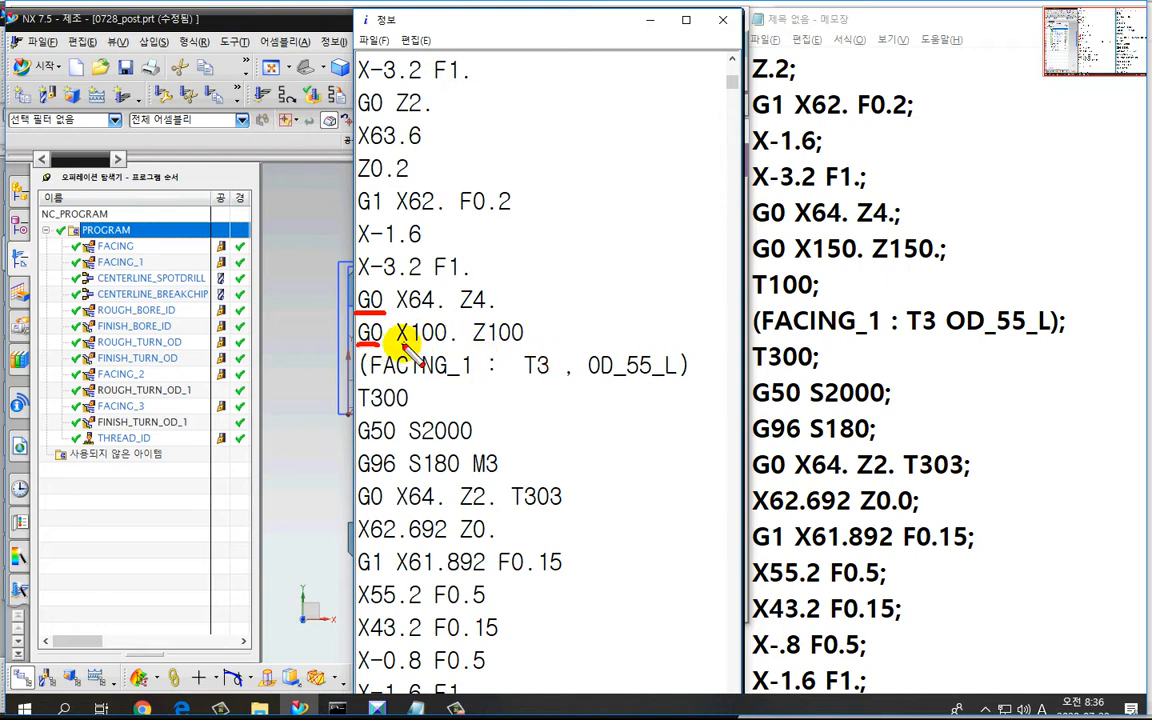
pyautogui.moveTo(464, 352); pyautogui.dragTo(524, 344)
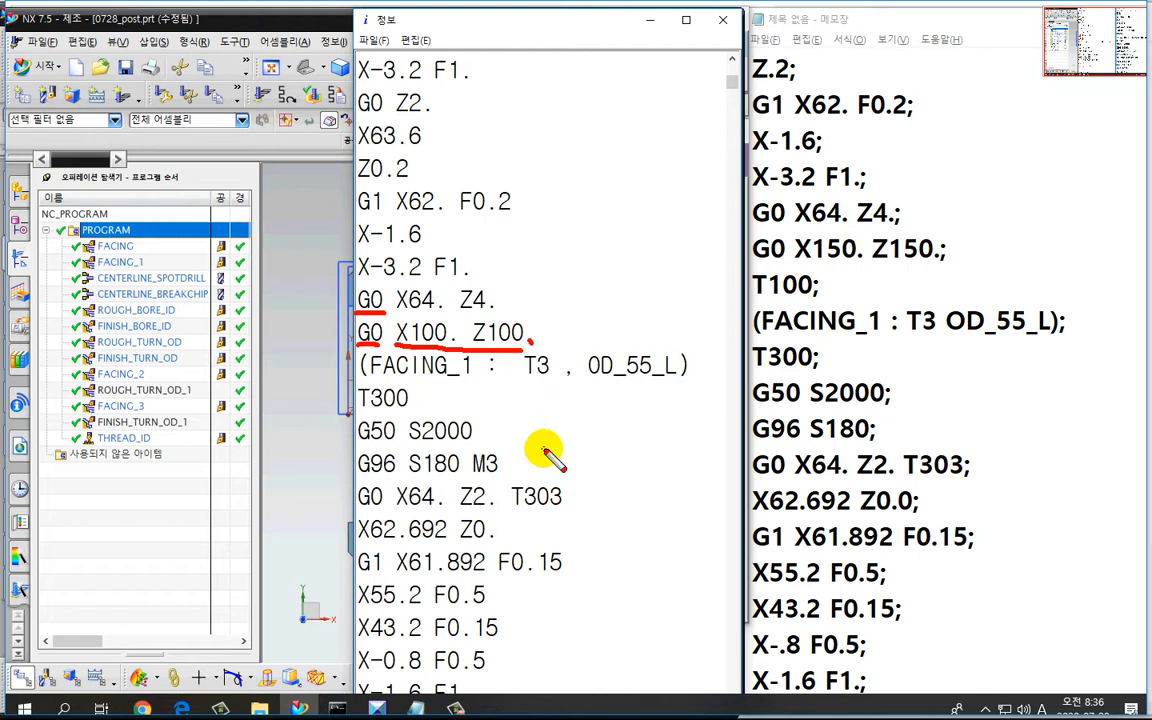
pyautogui.moveTo(562, 310); pyautogui.dragTo(544, 341)
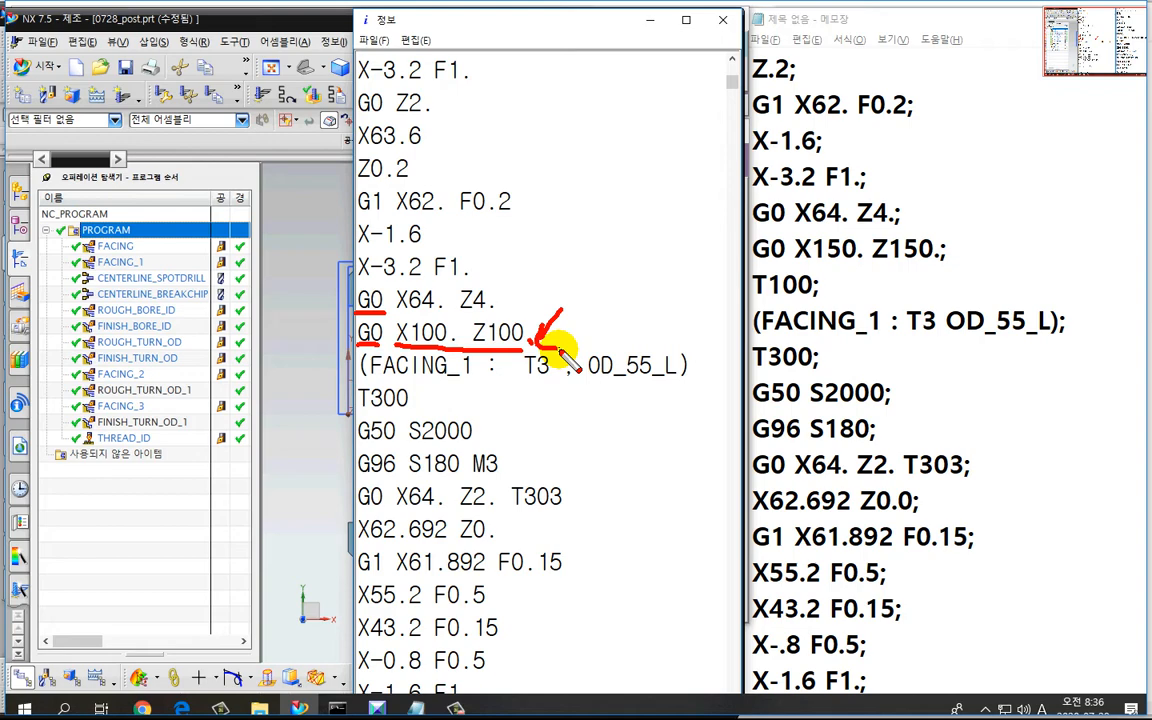
pyautogui.press('Escape')
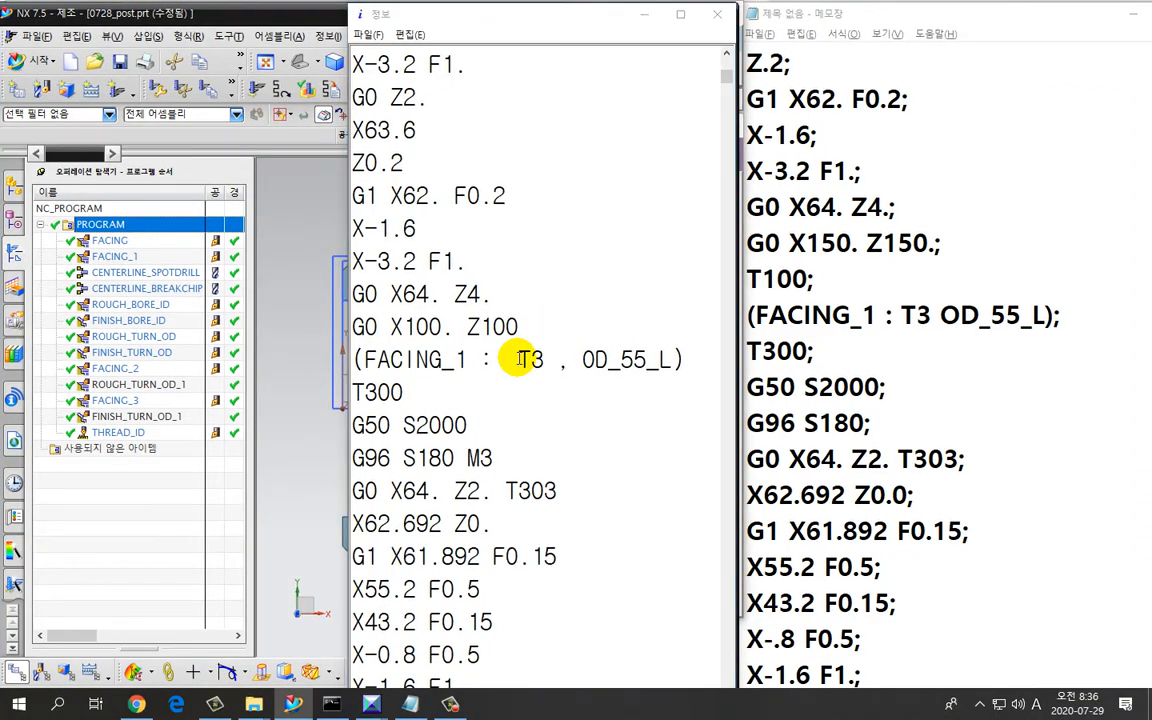
# In Post Builder, open the end-of-path block and change its text word to X100. Z100.
pyautogui.hotkey('alt', 'Tab')
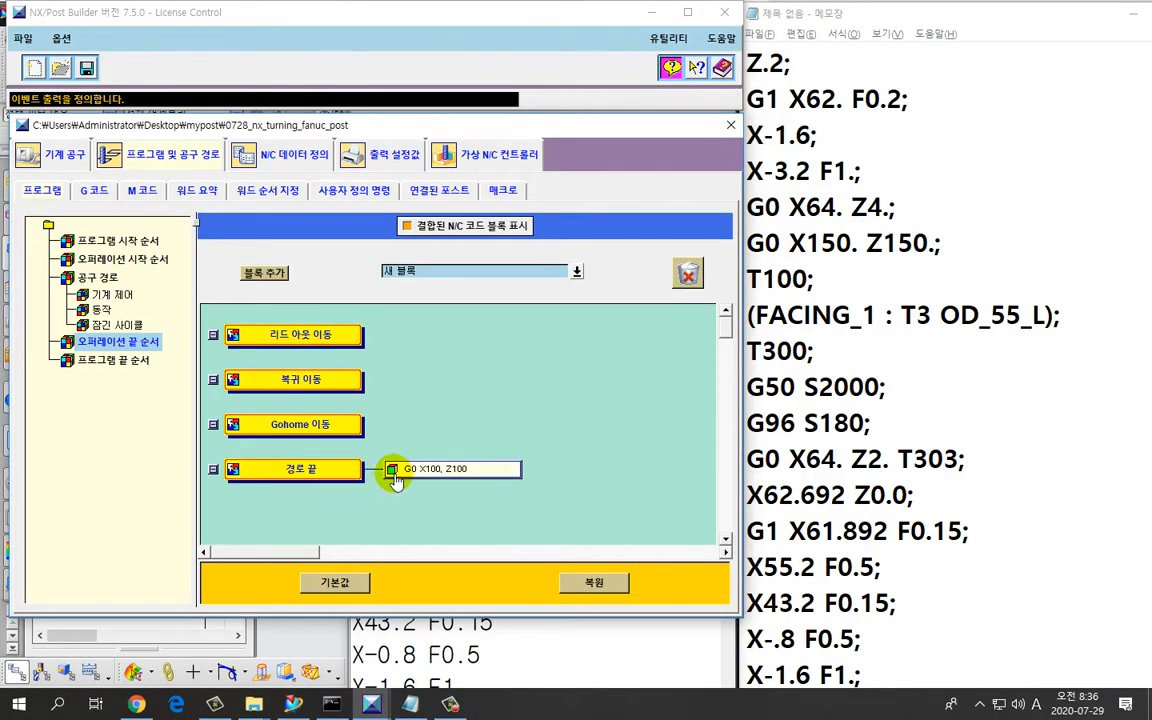
pyautogui.doubleClick(395, 474)
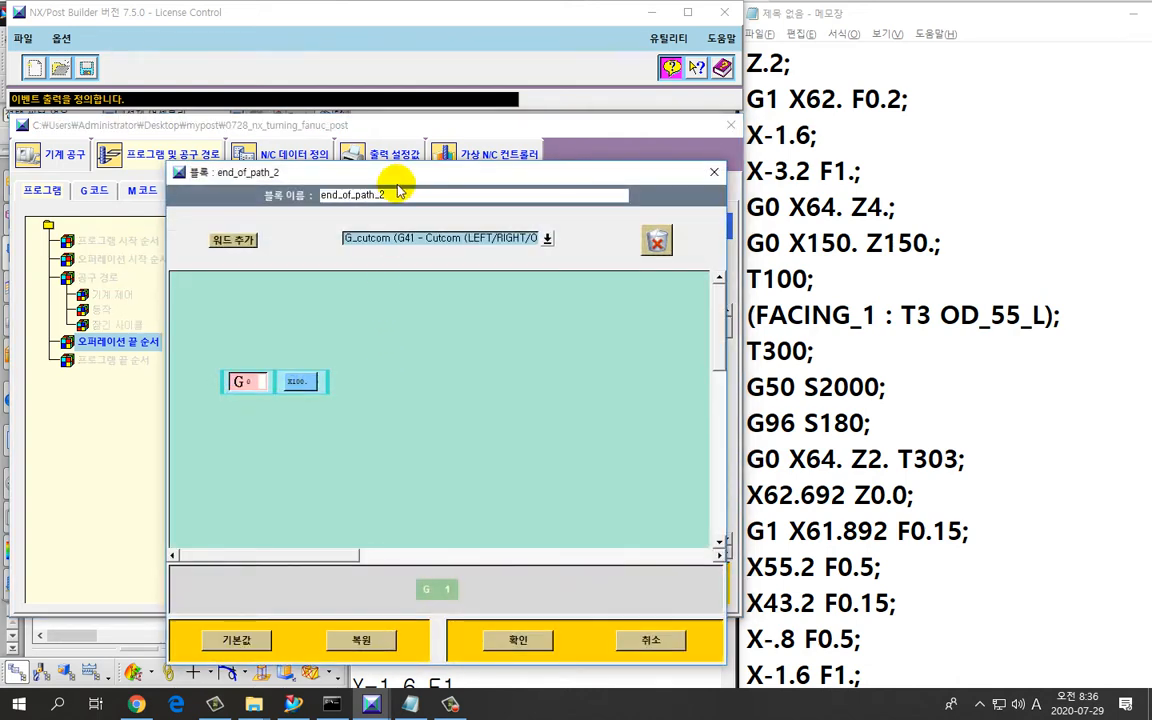
pyautogui.moveTo(404, 172); pyautogui.dragTo(440, 73)
pyautogui.click(336, 287)
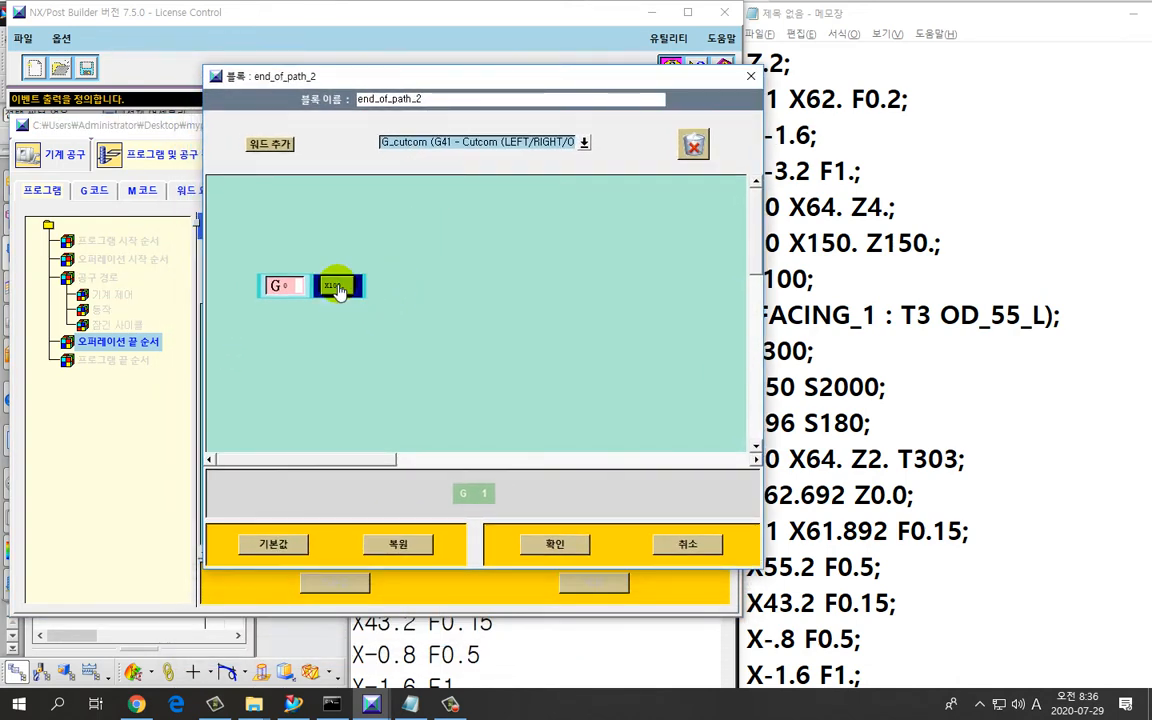
pyautogui.rightClick(337, 287)
pyautogui.click(345, 286)
pyautogui.rightClick(340, 286)
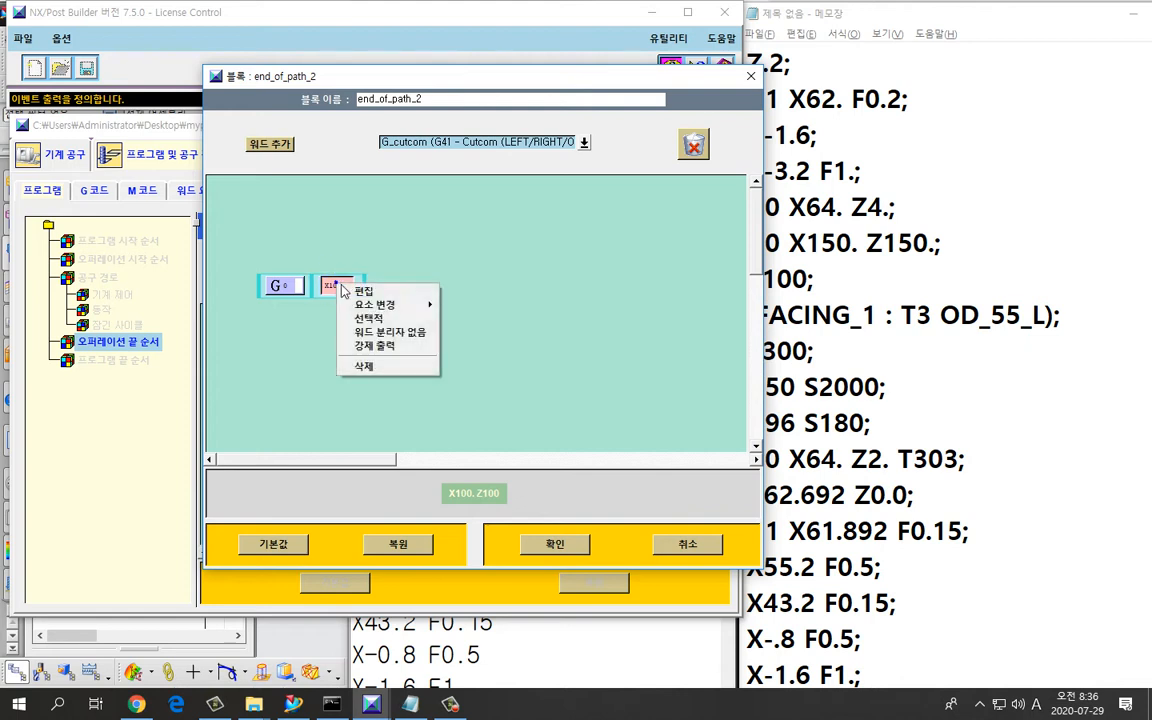
pyautogui.moveTo(368, 313)
pyautogui.click(465, 305)
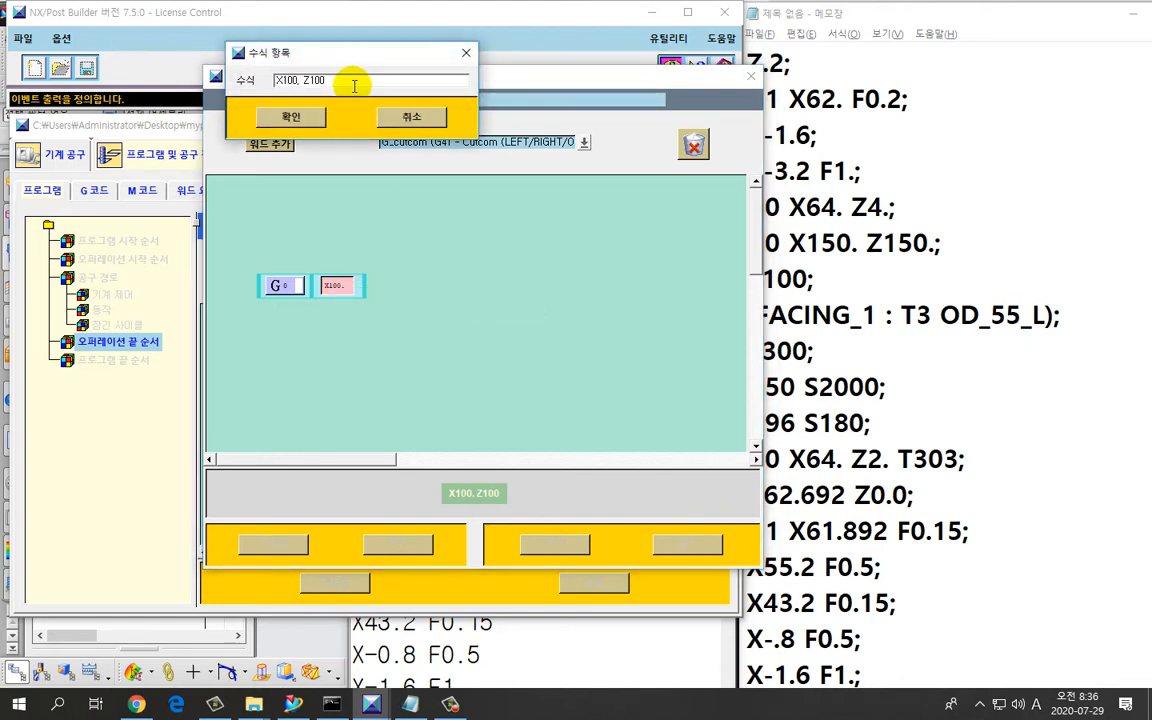
pyautogui.click(326, 120)
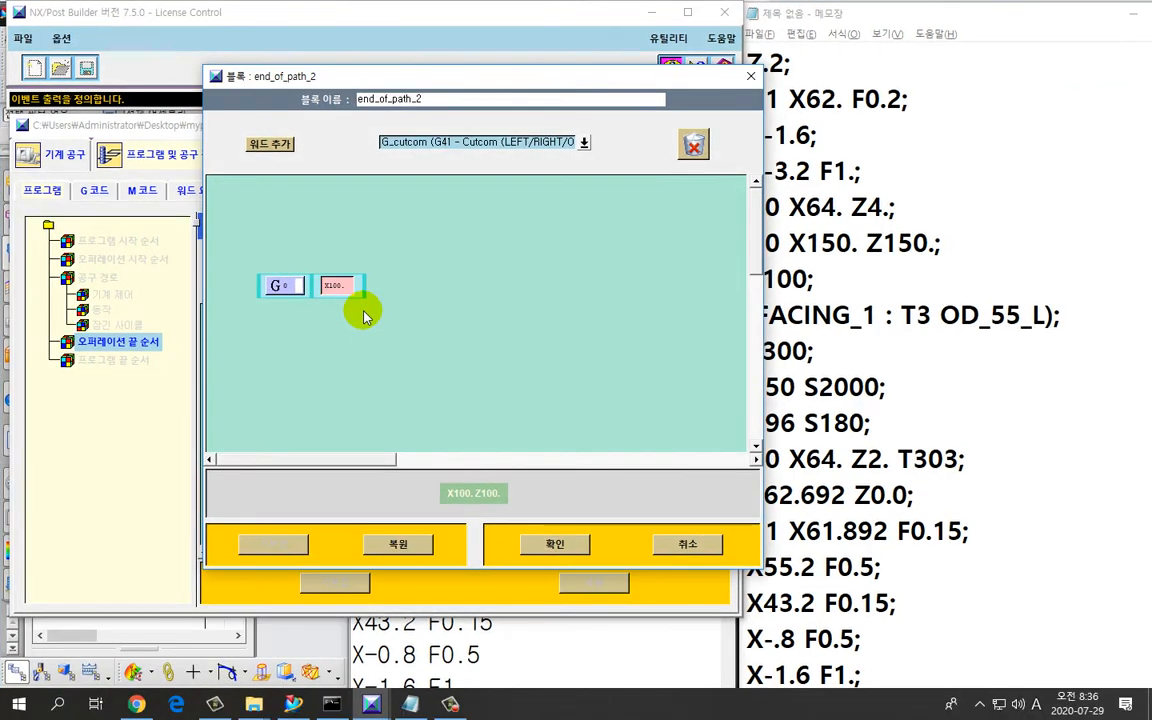
# Delete the combined X and Z text word from the block and add a user-defined X word with the expression 100.
pyautogui.moveTo(342, 291)
pyautogui.mouseDown()
pyautogui.moveTo(563, 270)
pyautogui.moveTo(692, 145)
pyautogui.mouseUp()
pyautogui.click(585, 142)
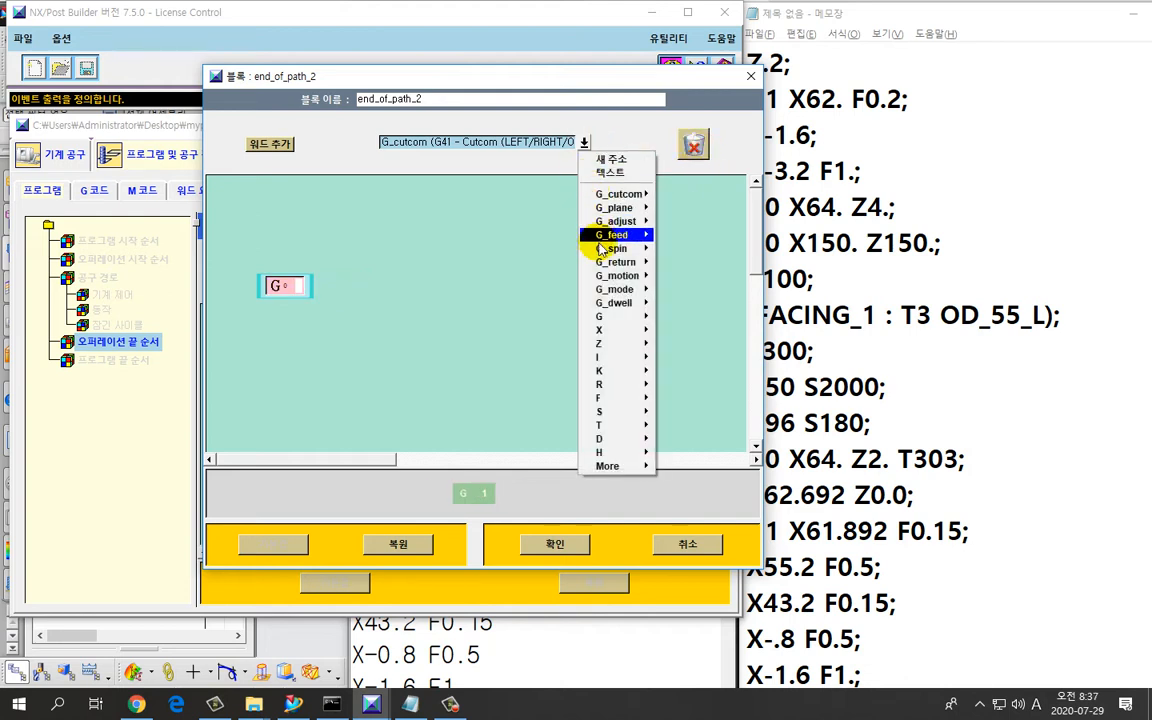
pyautogui.moveTo(608, 330)
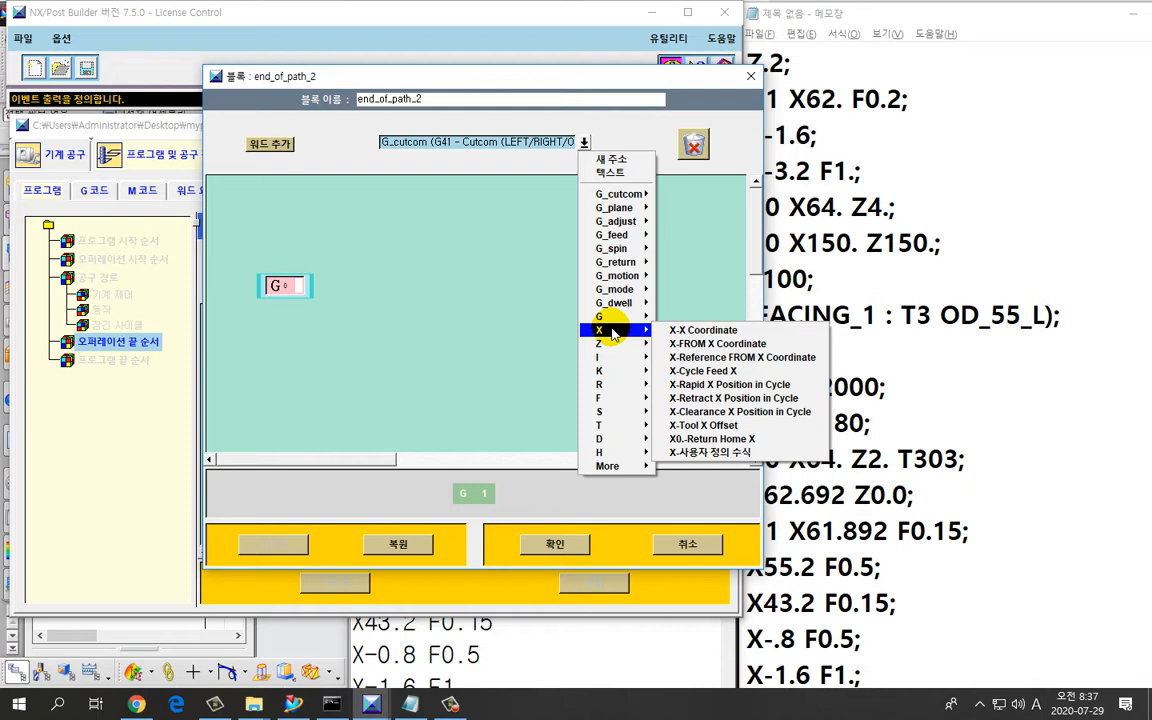
pyautogui.click(705, 455)
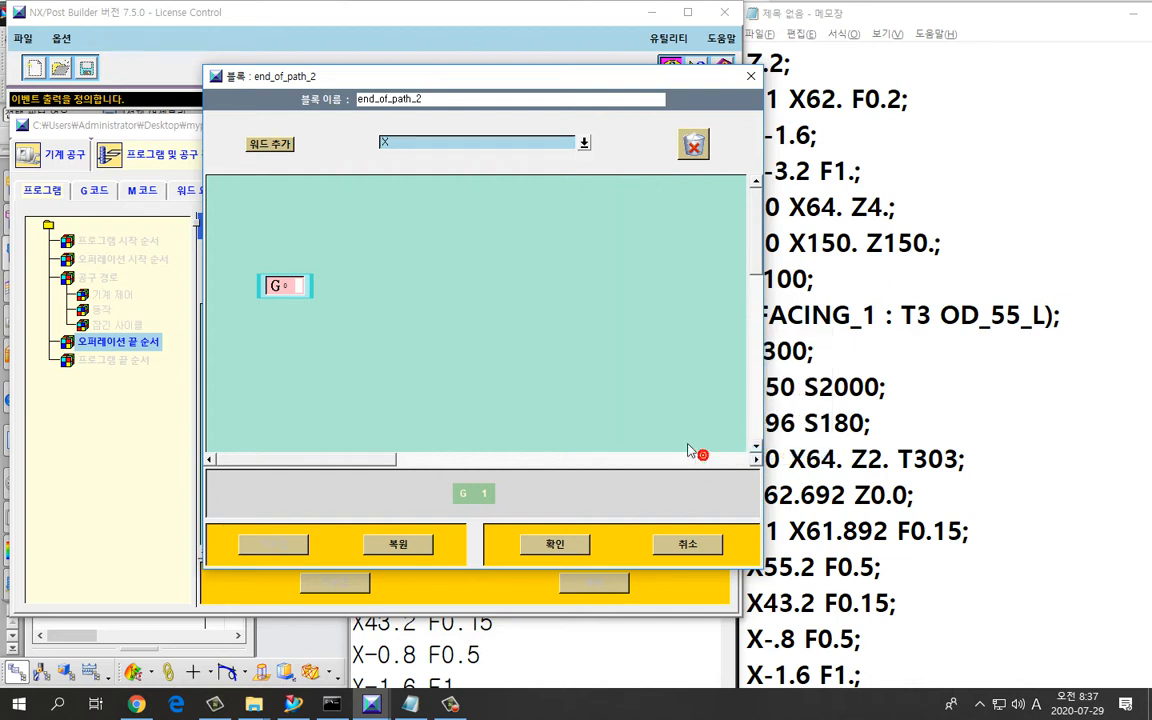
pyautogui.moveTo(272, 143)
pyautogui.mouseDown()
pyautogui.moveTo(284, 145)
pyautogui.moveTo(321, 284)
pyautogui.mouseUp()
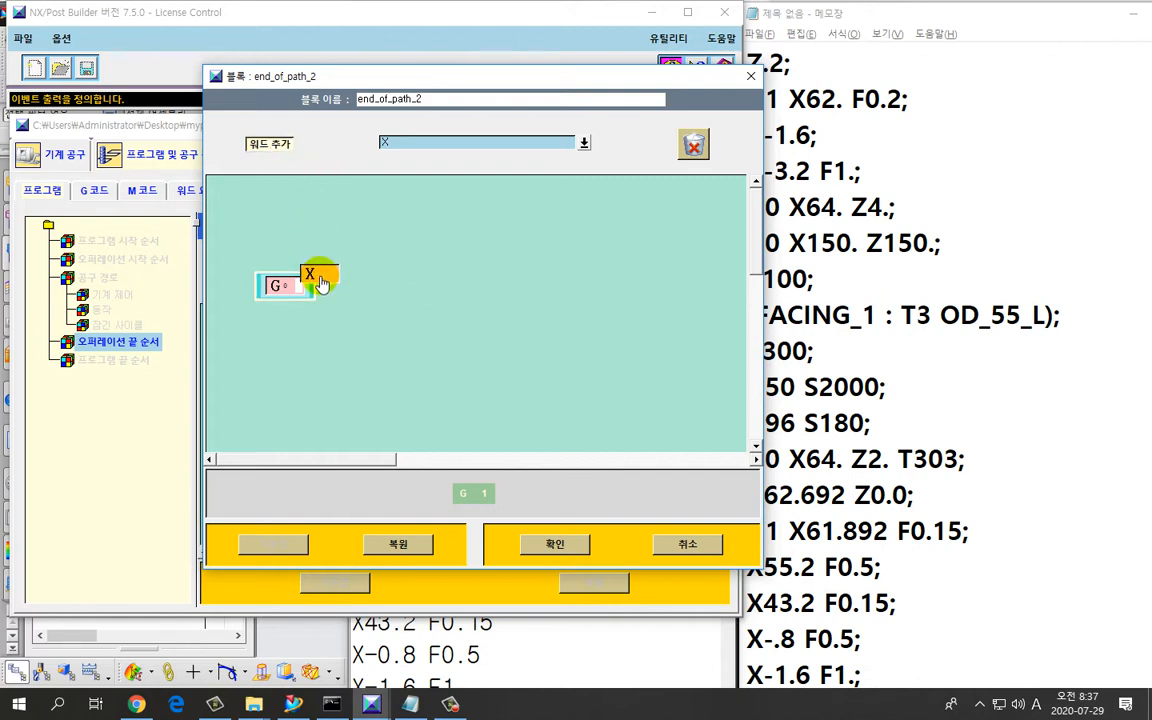
pyautogui.moveTo(321, 64); pyautogui.dragTo(528, 187)
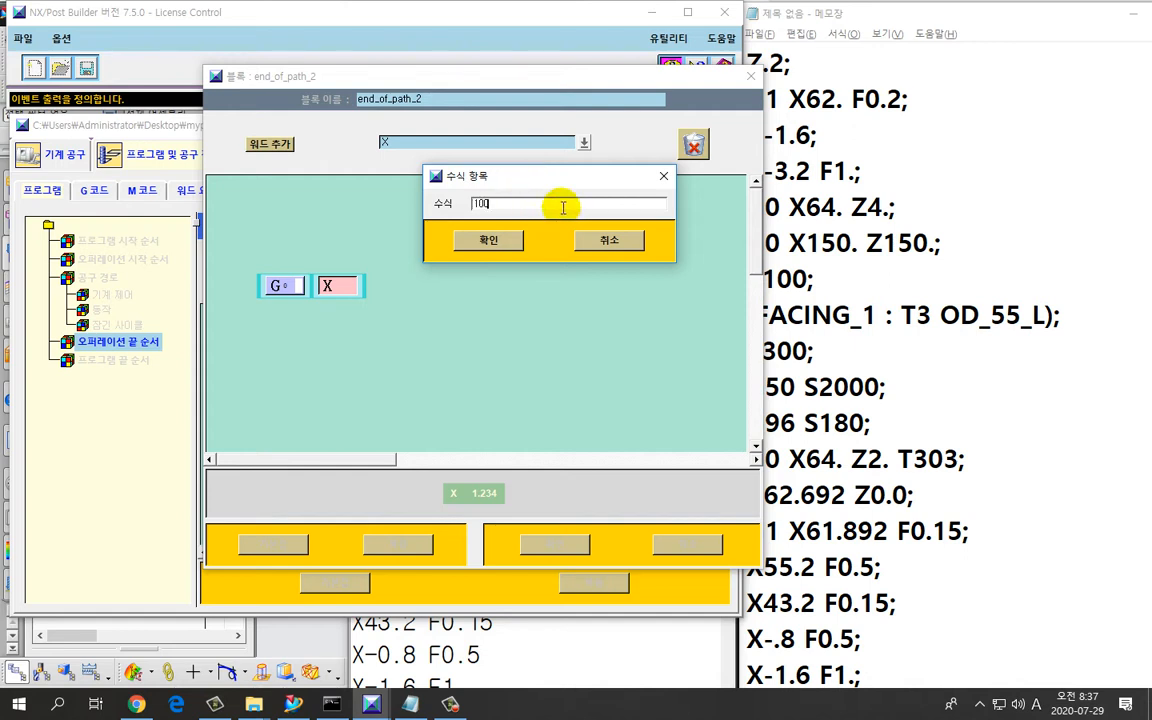
pyautogui.click(510, 242)
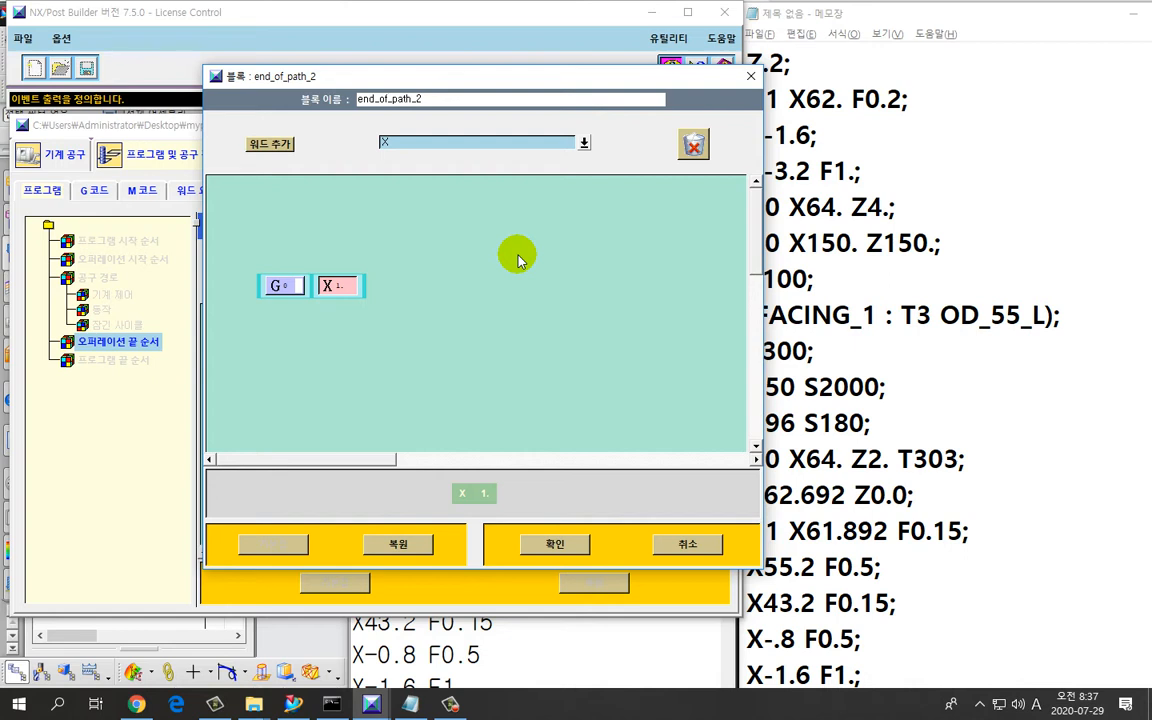
# Add a user-defined Z word with the expression 100. after the X word and accept the block.
pyautogui.click(583, 142)
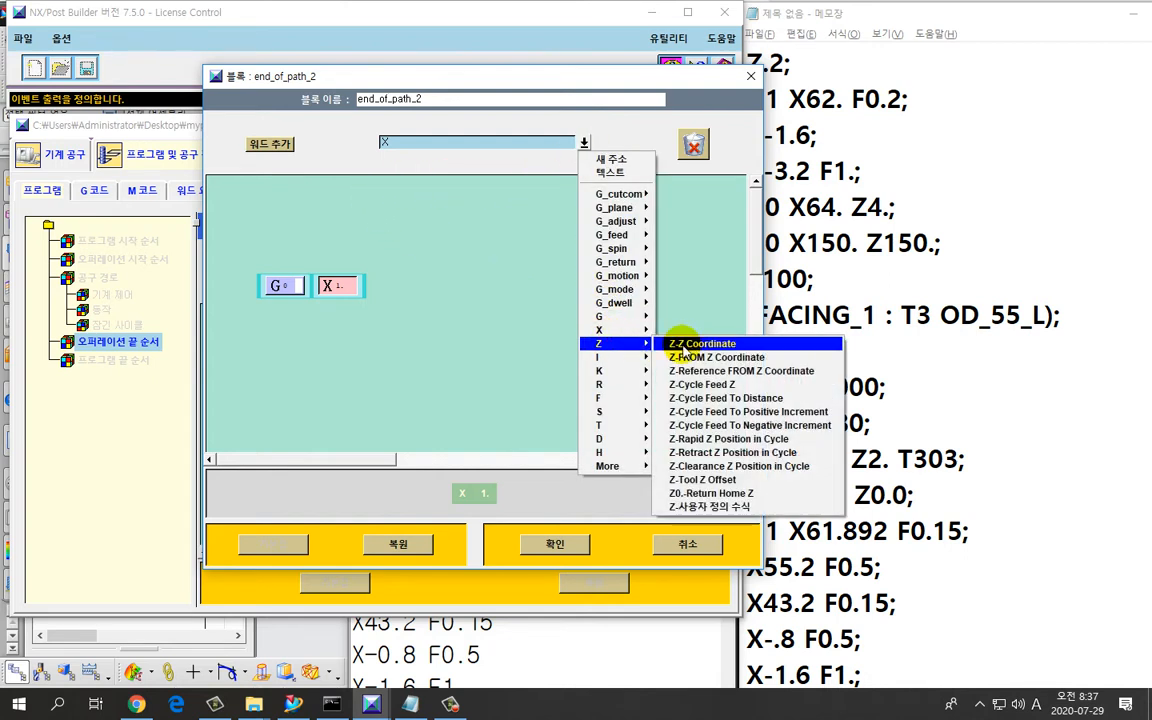
pyautogui.click(745, 507)
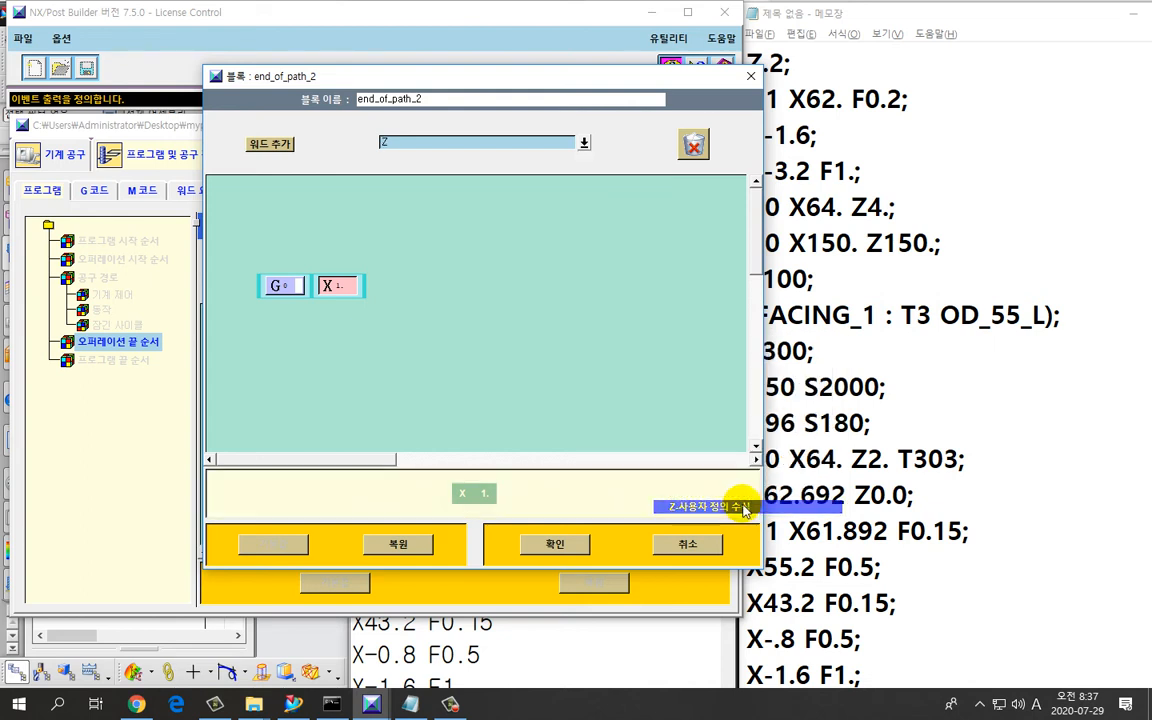
pyautogui.moveTo(275, 143); pyautogui.dragTo(378, 284)
pyautogui.write('100')
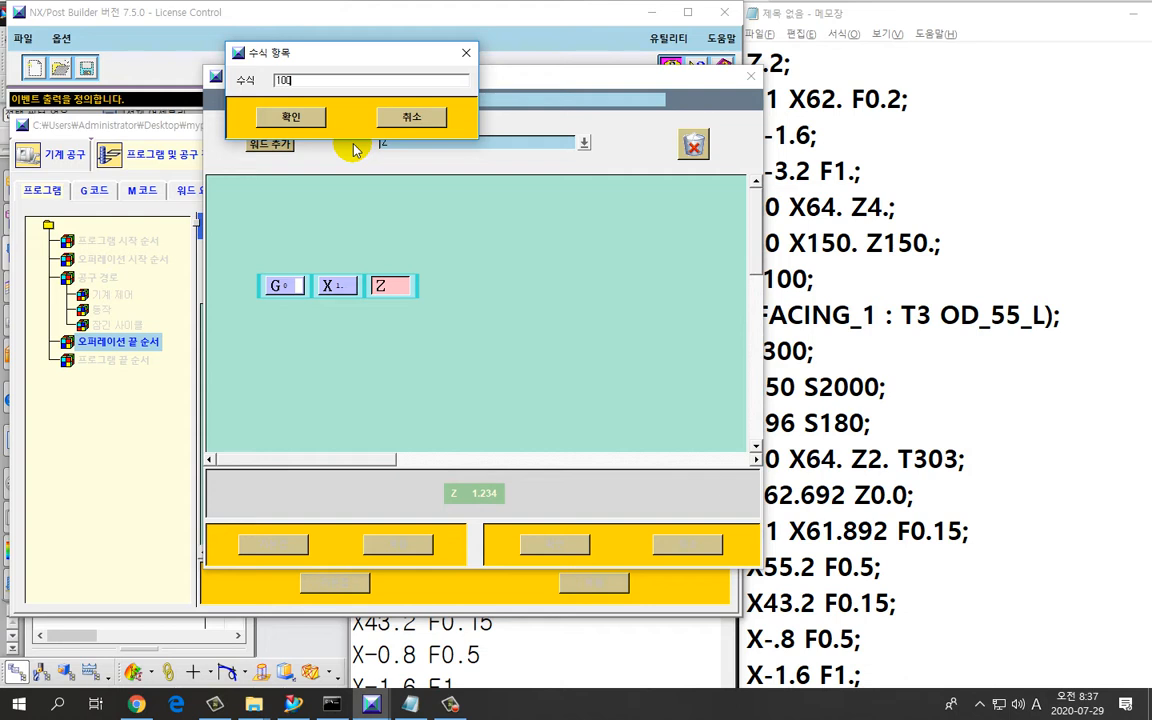
pyautogui.write('.')
pyautogui.click(290, 117)
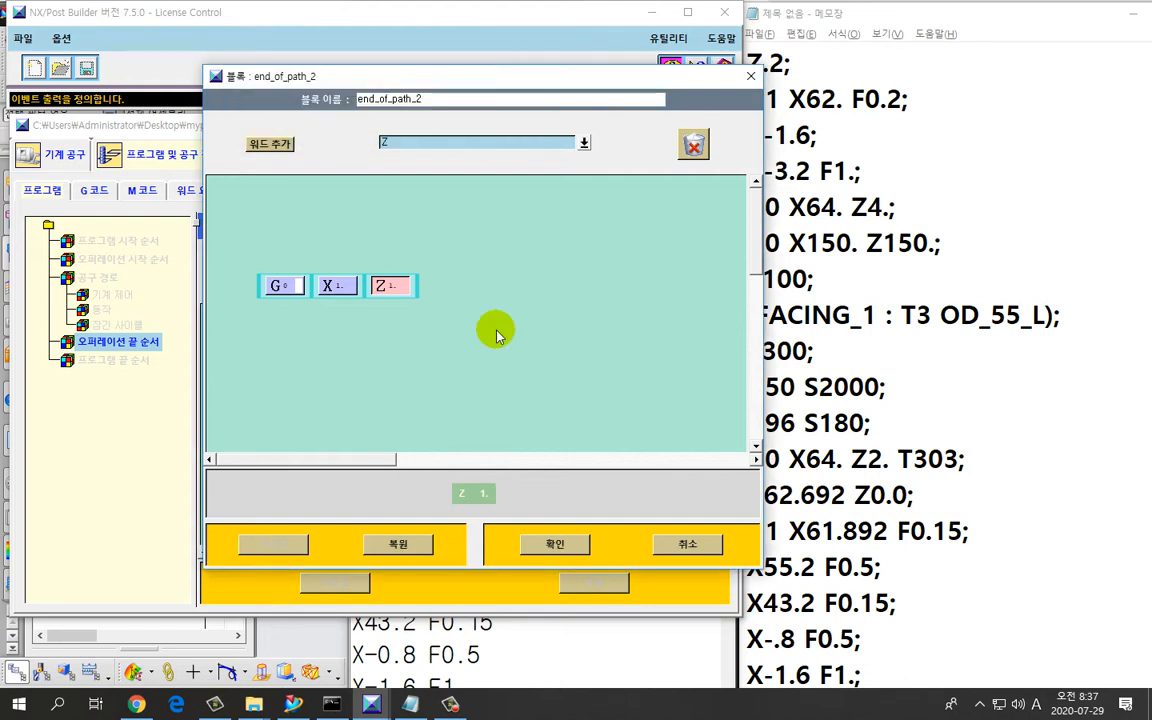
pyautogui.click(558, 544)
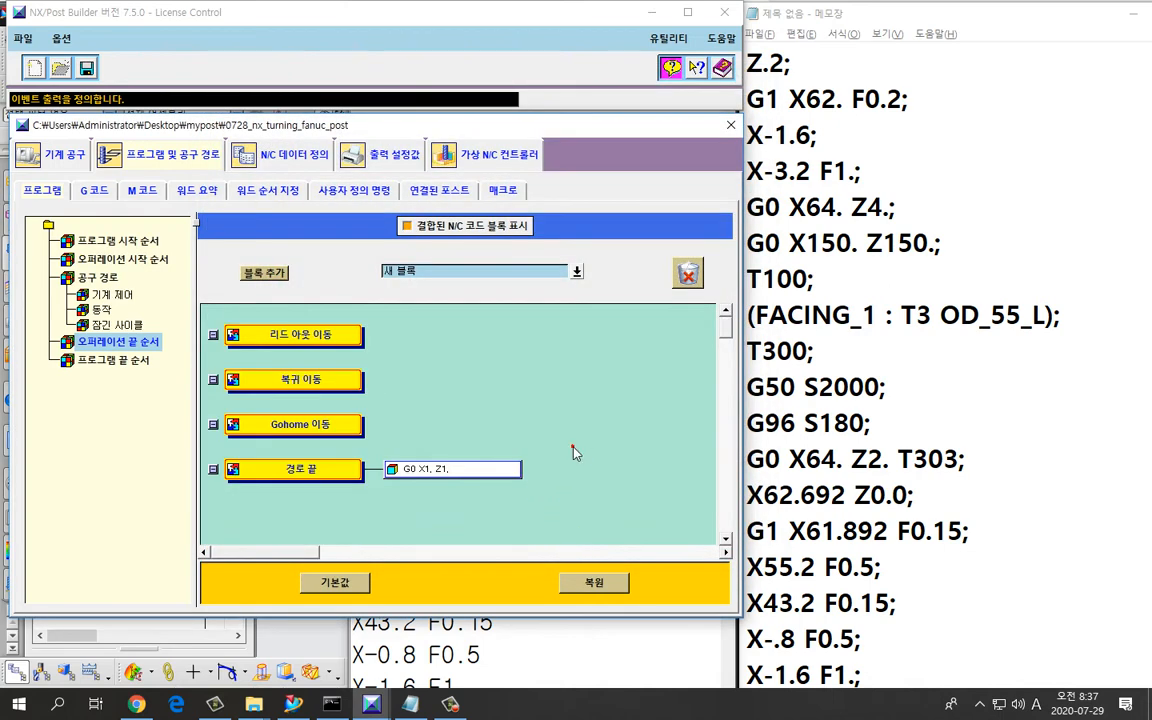
# Save the postprocessor with the separate X and Z words and postprocess PROGRAM in NX again, closing the previous listing.
pyautogui.hotkey('ctrl', 's')
pyautogui.click(453, 276)
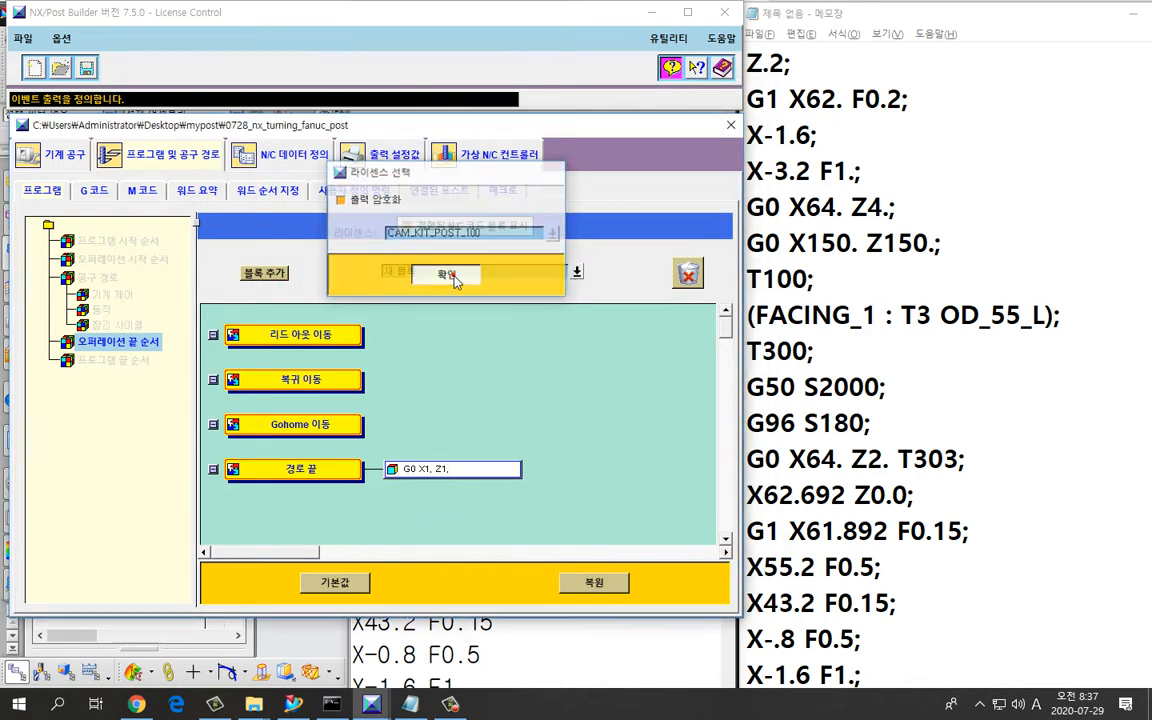
pyautogui.hotkey('alt', 'Tab')
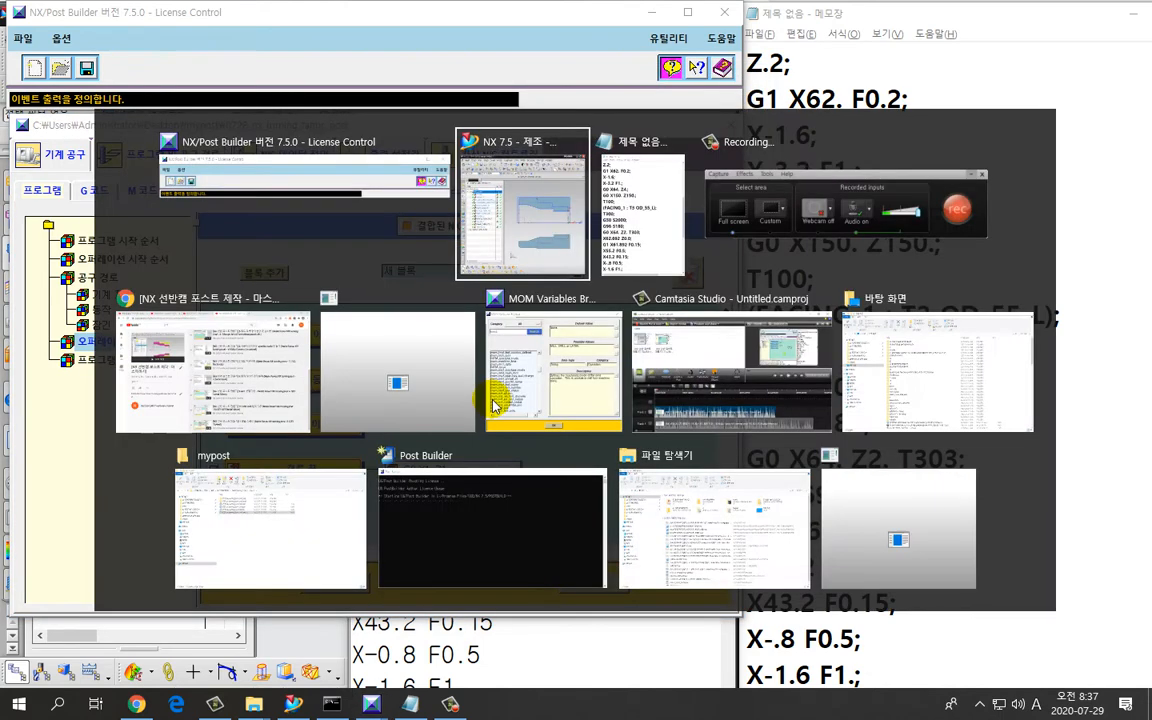
pyautogui.press('F4')
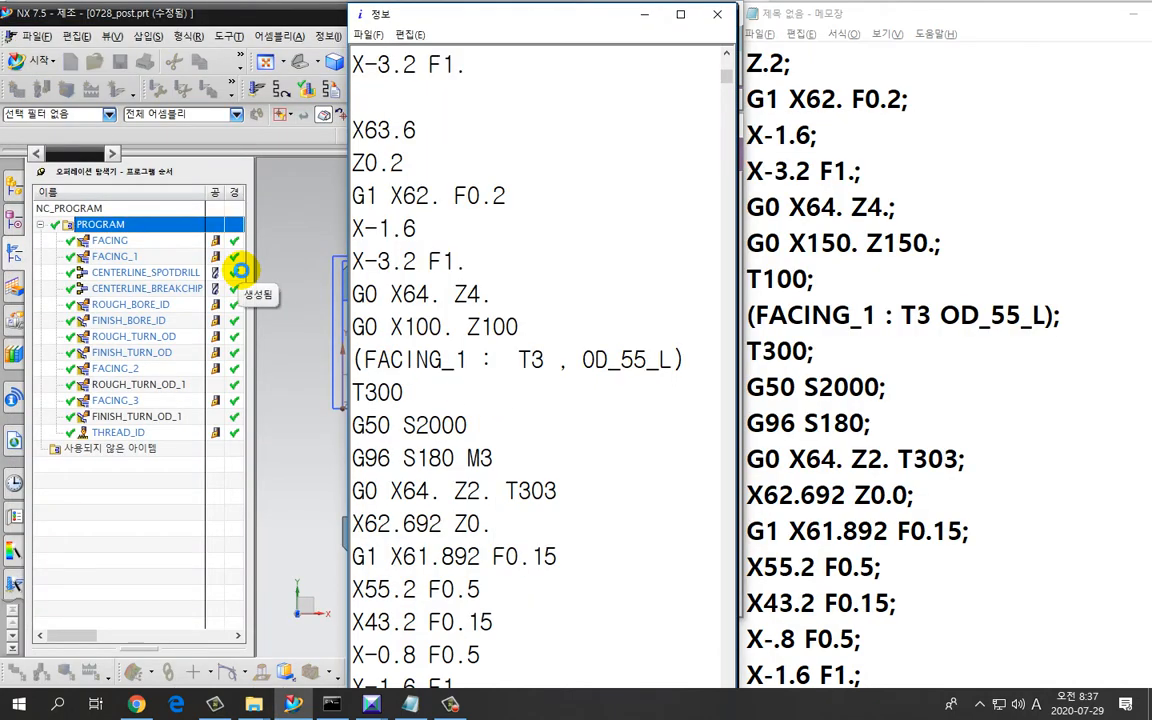
pyautogui.click(152, 507)
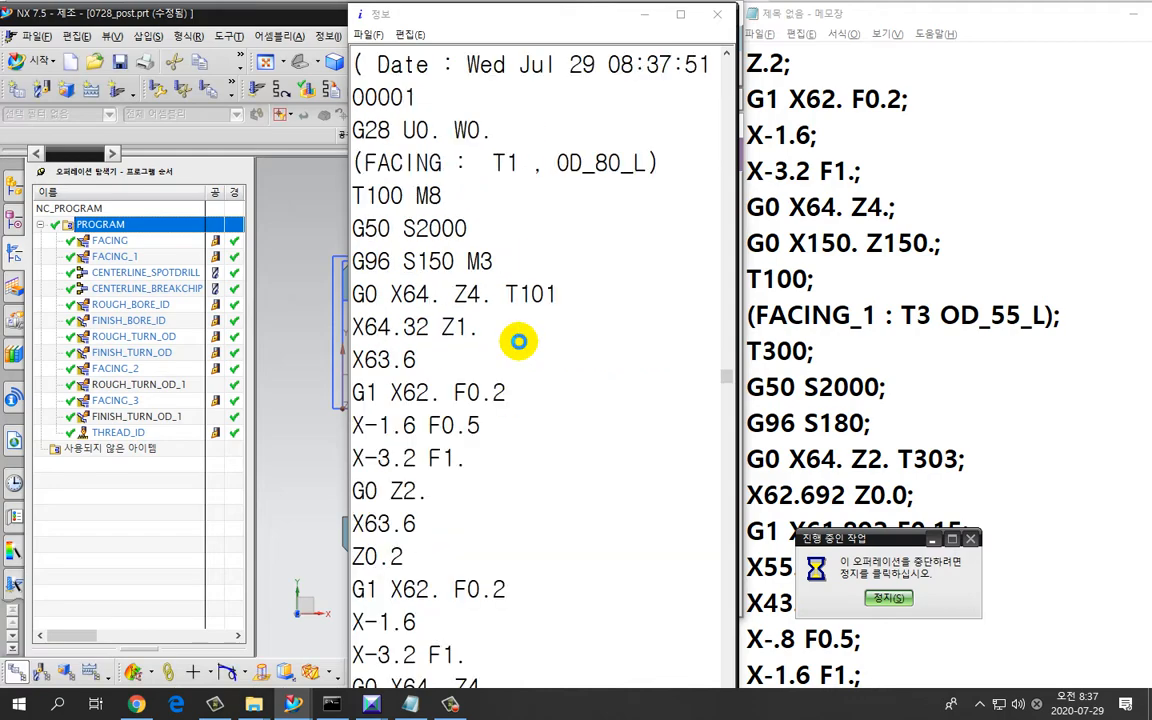
# Examine the retract line ending the FACING operation in the new listing, checking the X and Z words.
pyautogui.scroll(-3, 527, 328)
pyautogui.scroll(-1, 527, 328)
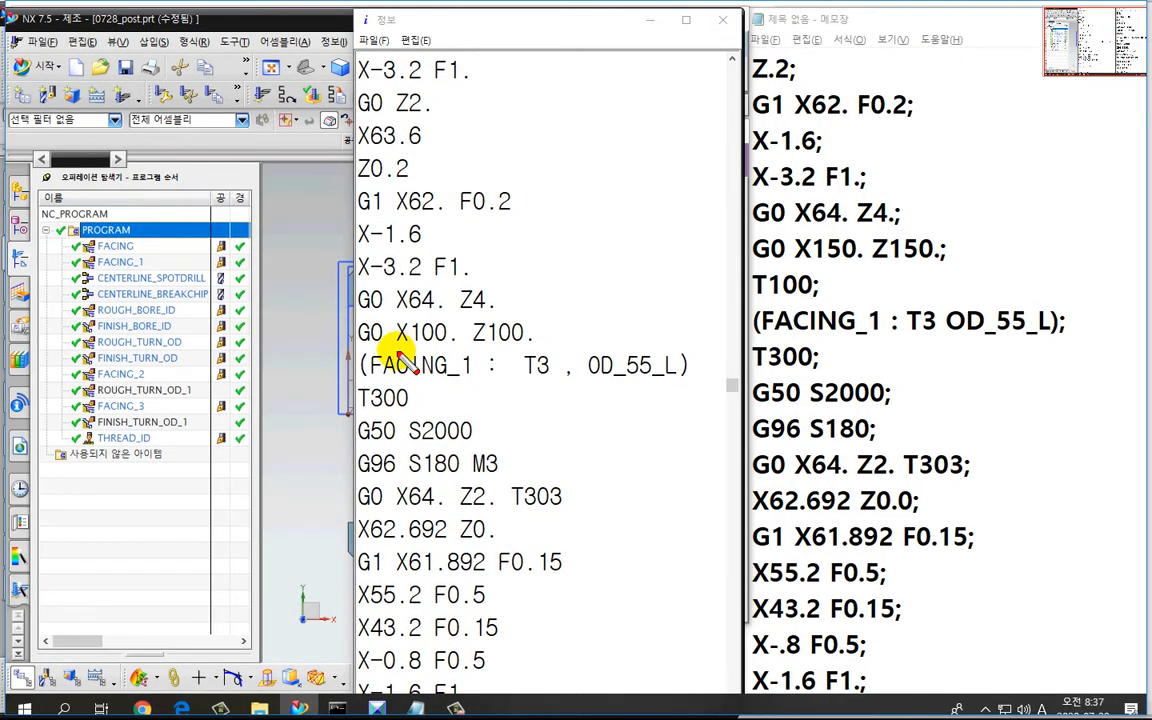
pyautogui.moveTo(387, 344)
pyautogui.mouseDown()
pyautogui.moveTo(506, 350)
pyautogui.moveTo(527, 303)
pyautogui.moveTo(406, 296)
pyautogui.moveTo(394, 340)
pyautogui.mouseUp()
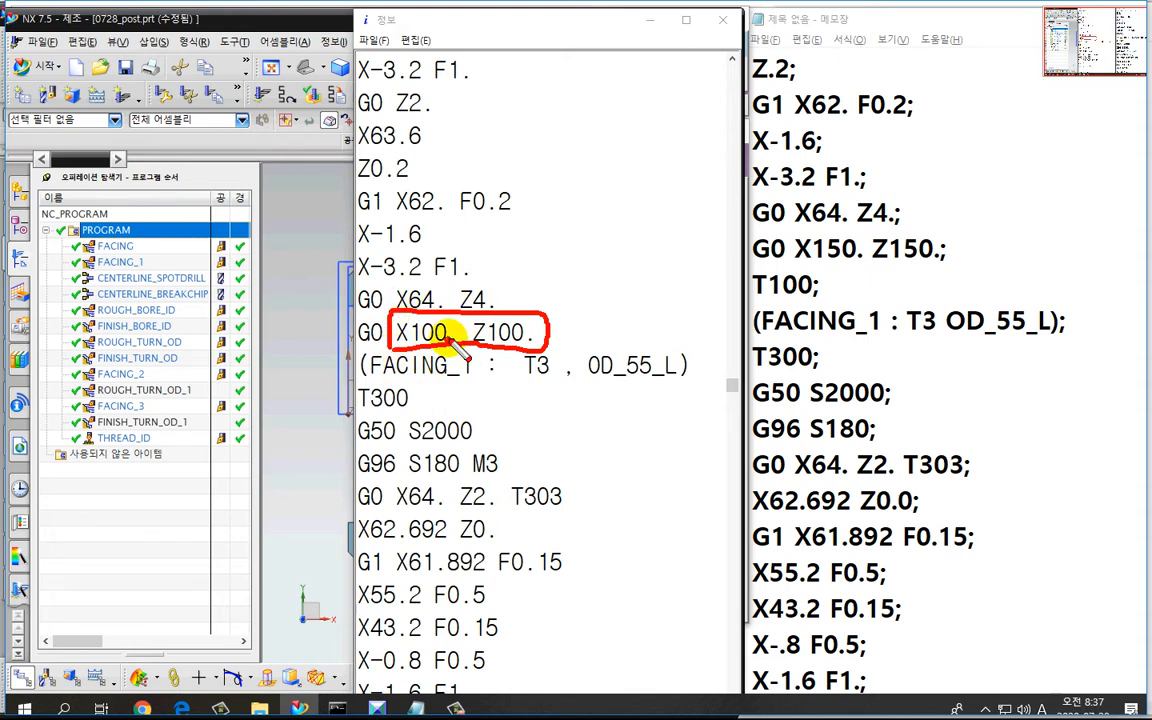
pyautogui.press('Escape')
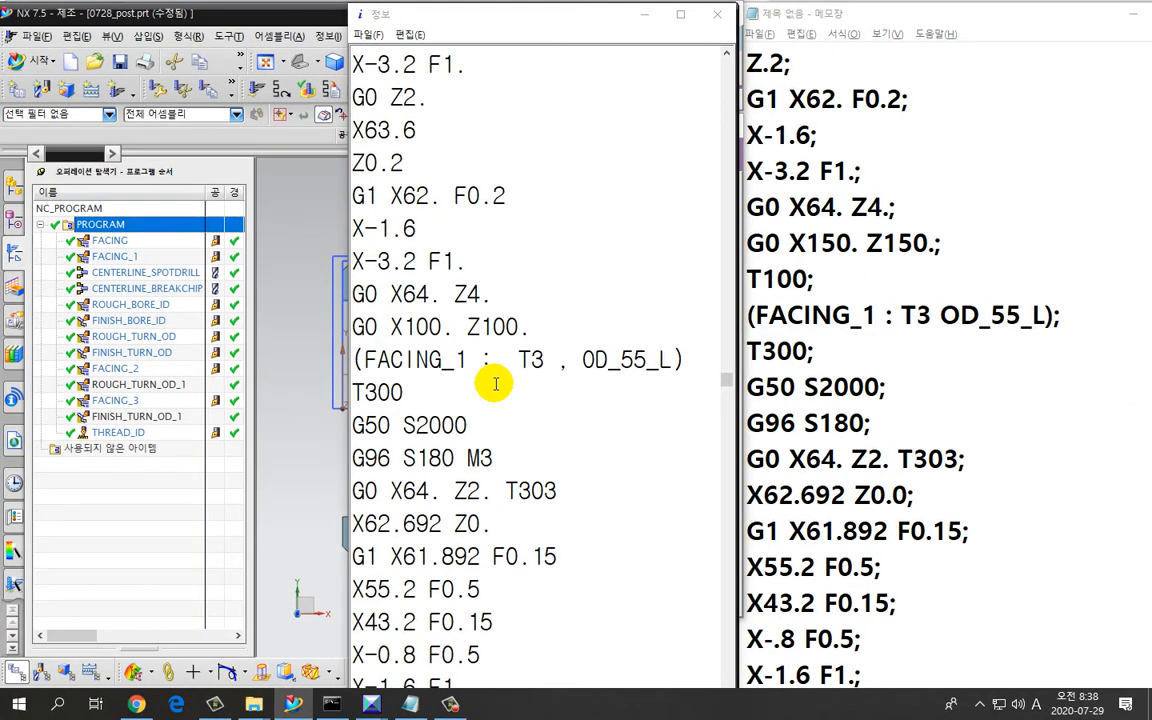
# In Post Builder, set the end-of-path block's user-defined Z expression to 100, accept the block and save the postprocessor.
pyautogui.hotkey('alt', 'Tab')
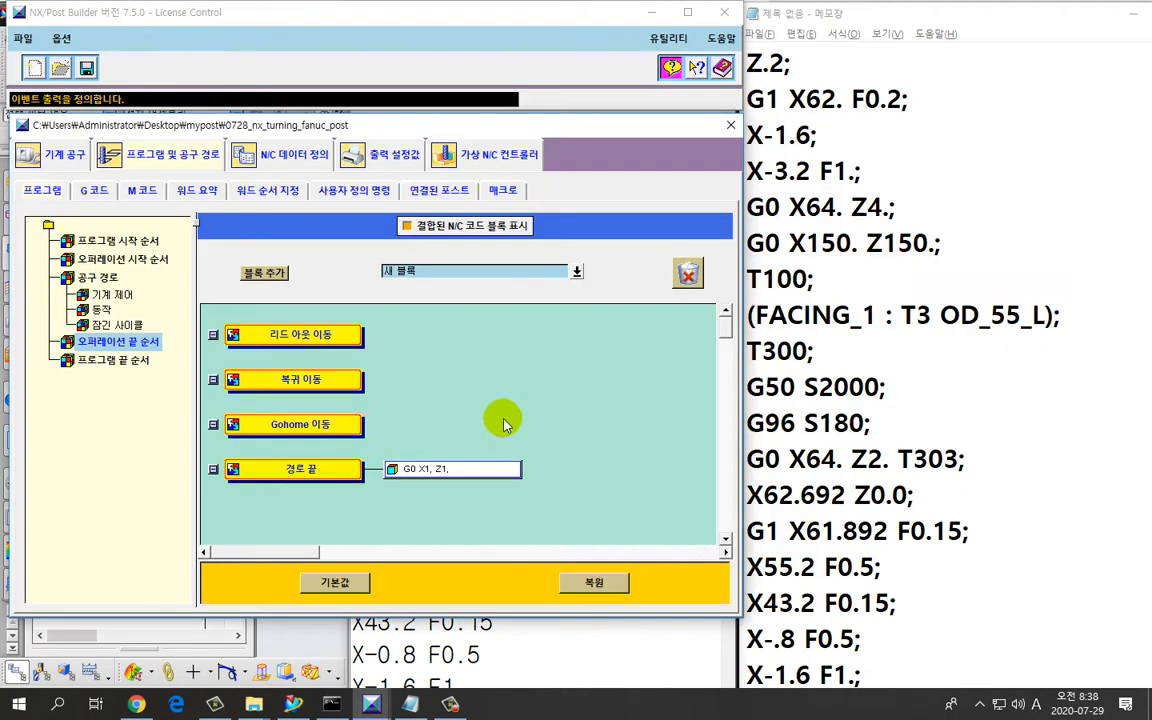
pyautogui.doubleClick(410, 471)
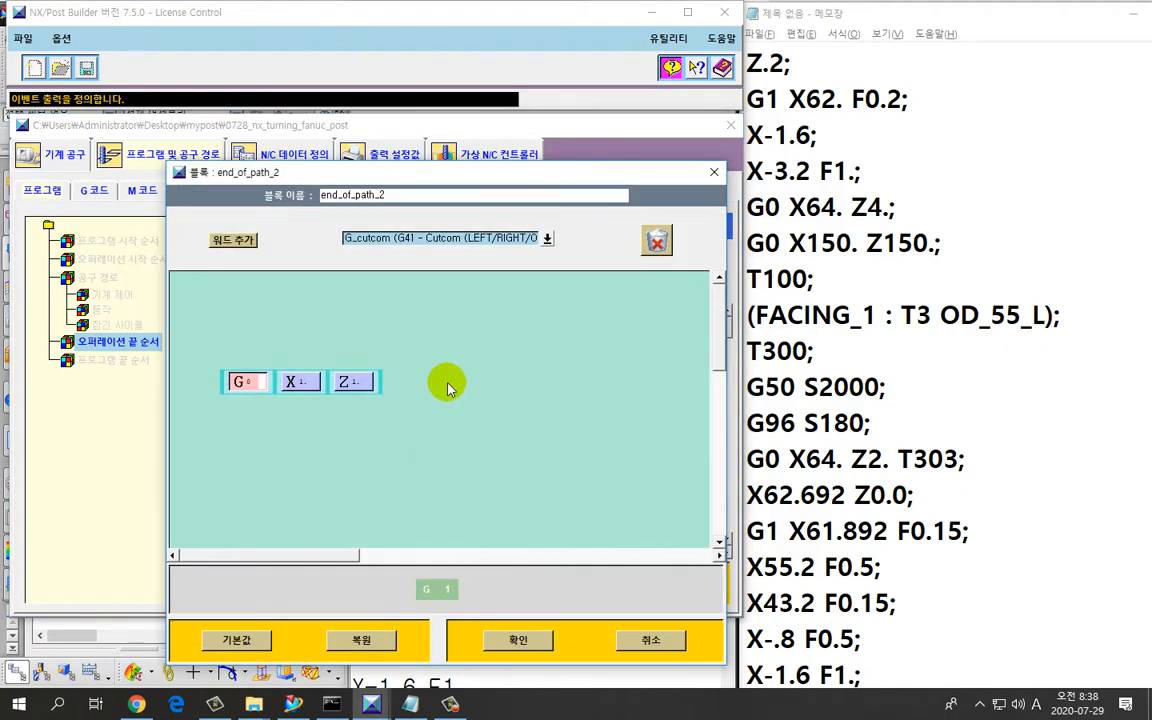
pyautogui.rightClick(364, 386)
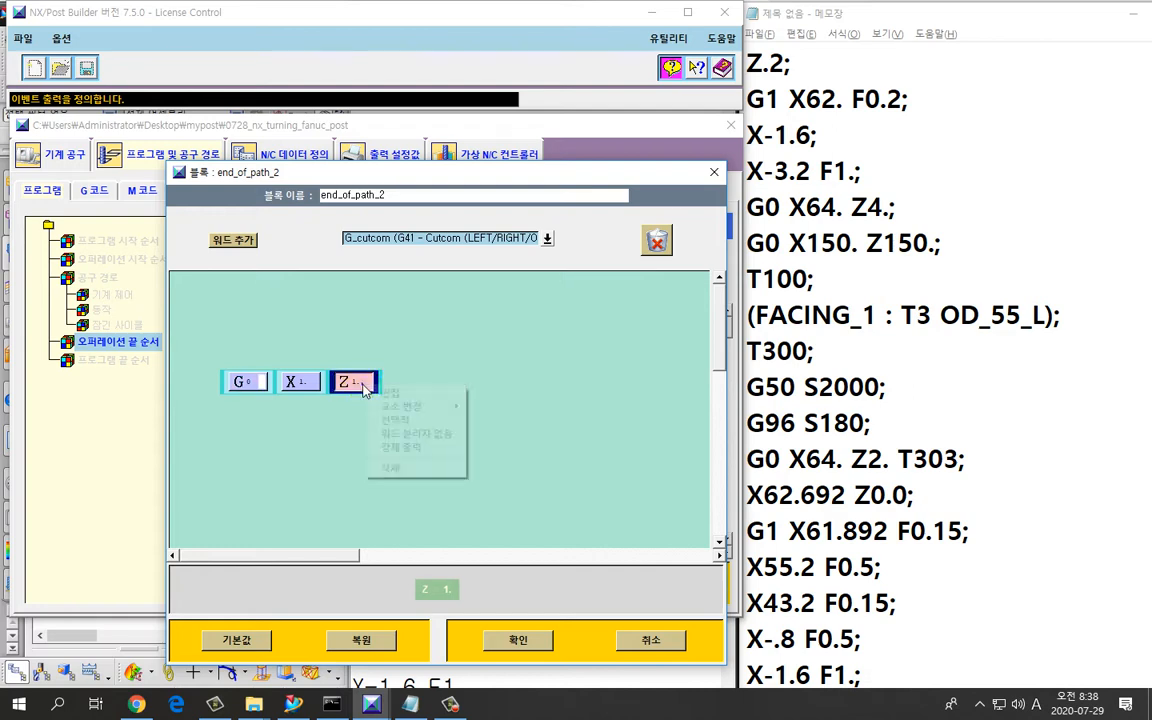
pyautogui.moveTo(400, 406)
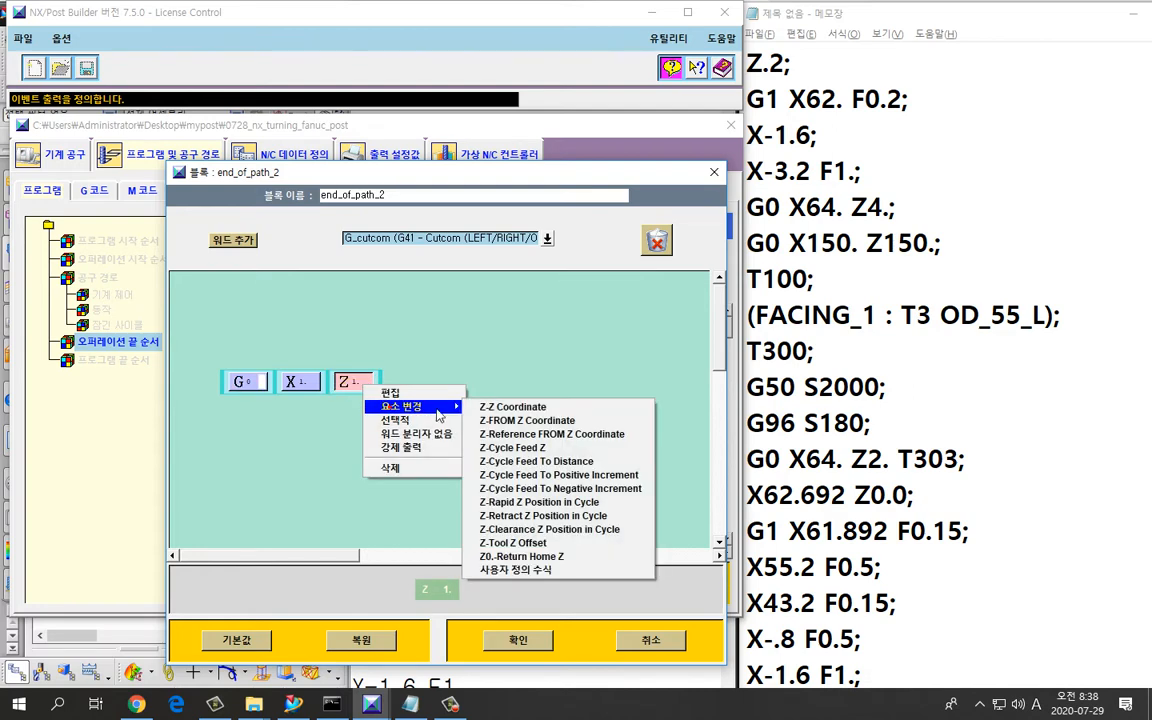
pyautogui.click(544, 570)
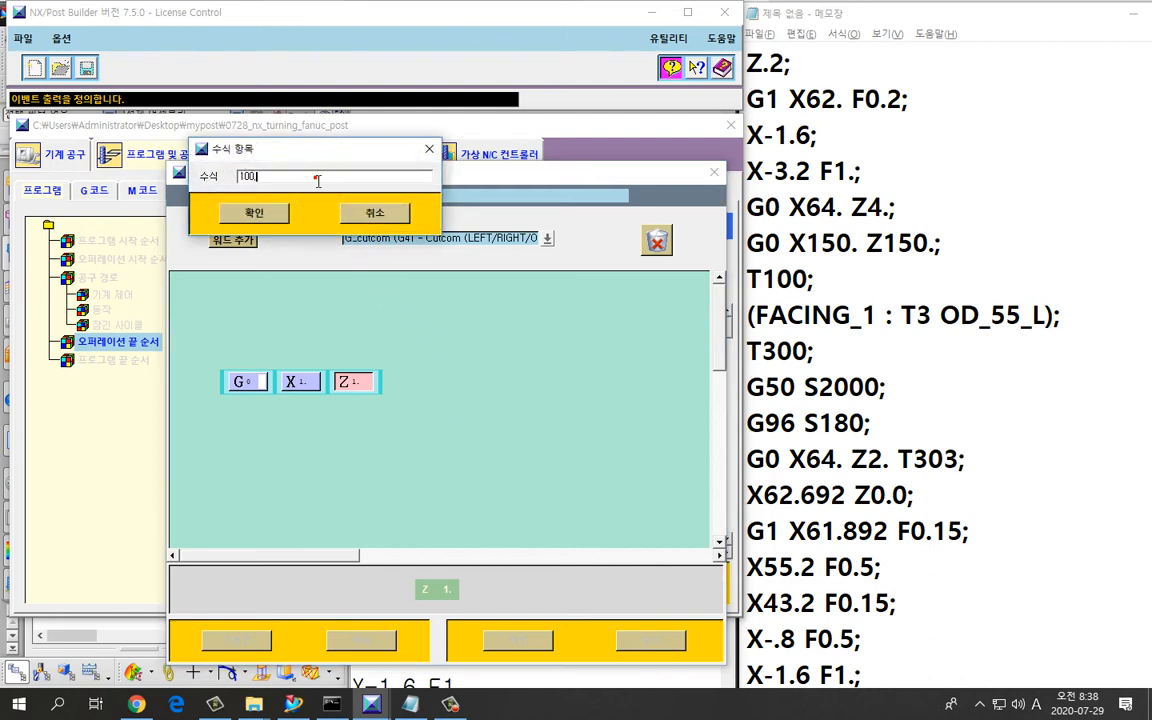
pyautogui.click(280, 218)
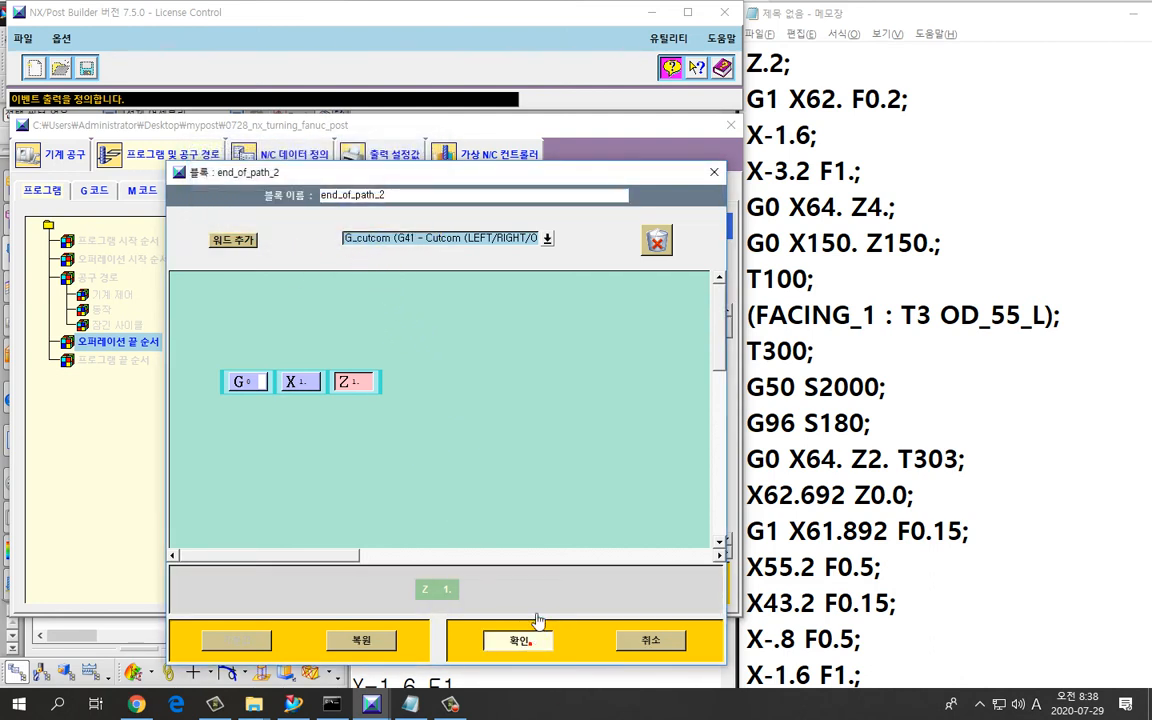
pyautogui.click(520, 640)
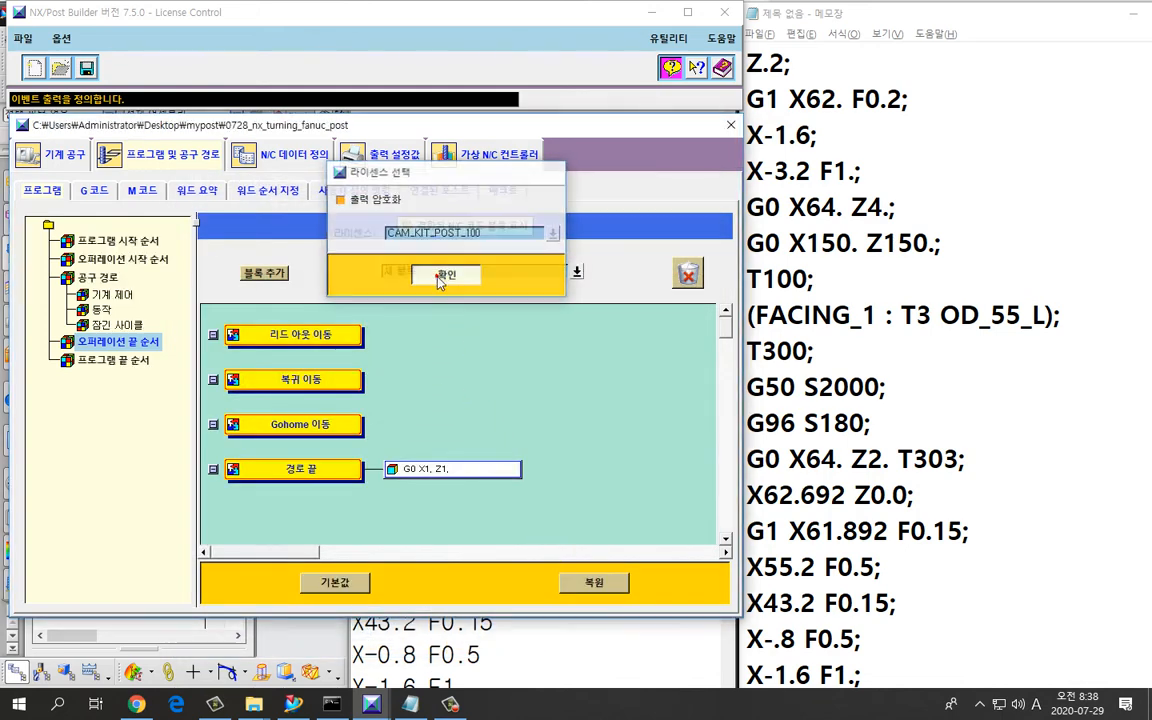
pyautogui.click(437, 278)
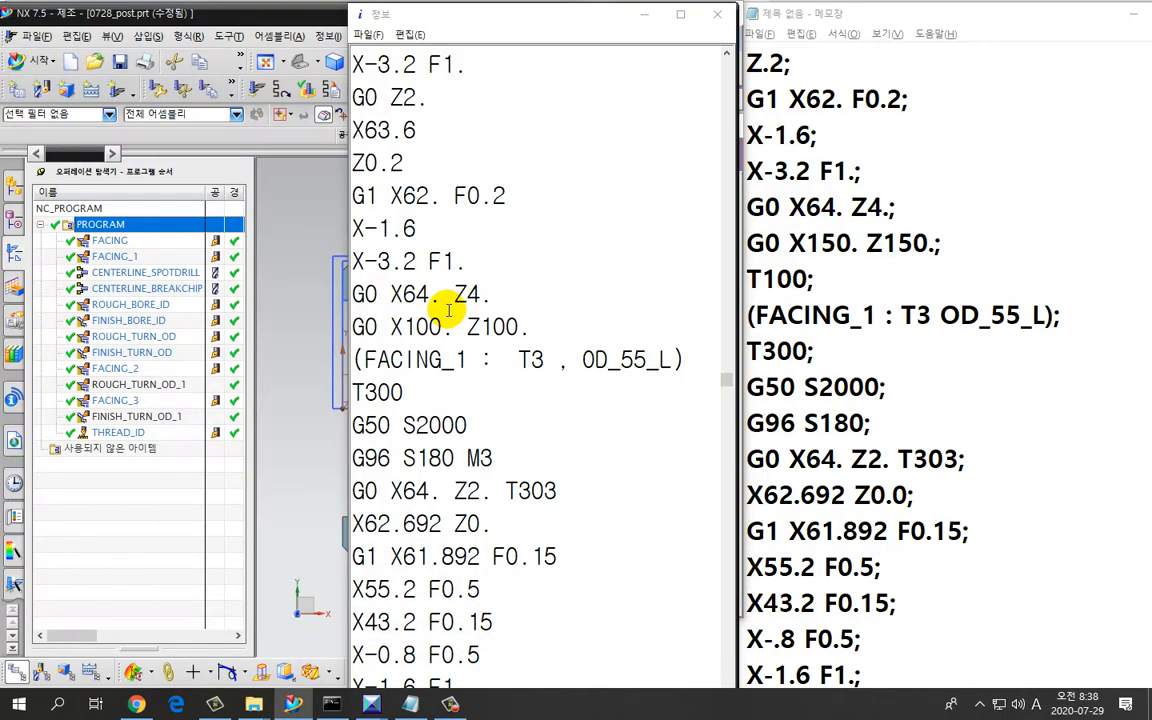
# Postprocess PROGRAM in NX once more and check the decimal point of the Z word ending the FACING operation.
pyautogui.click(145, 510)
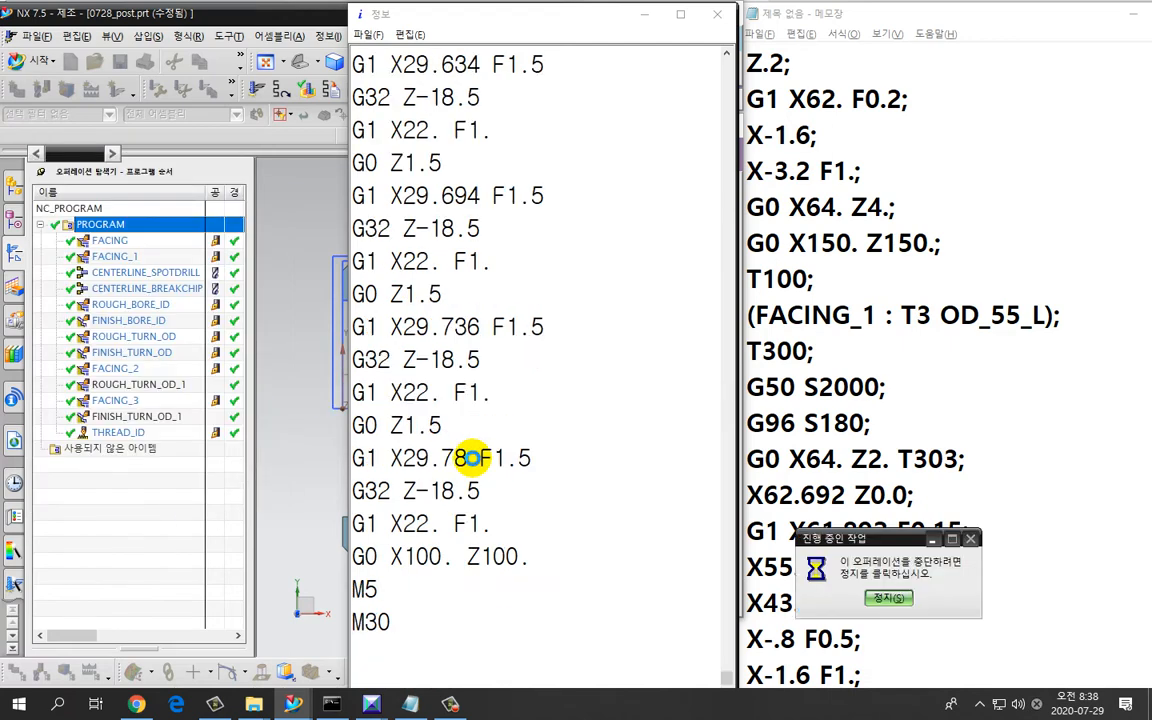
pyautogui.scroll(-5, 477, 457)
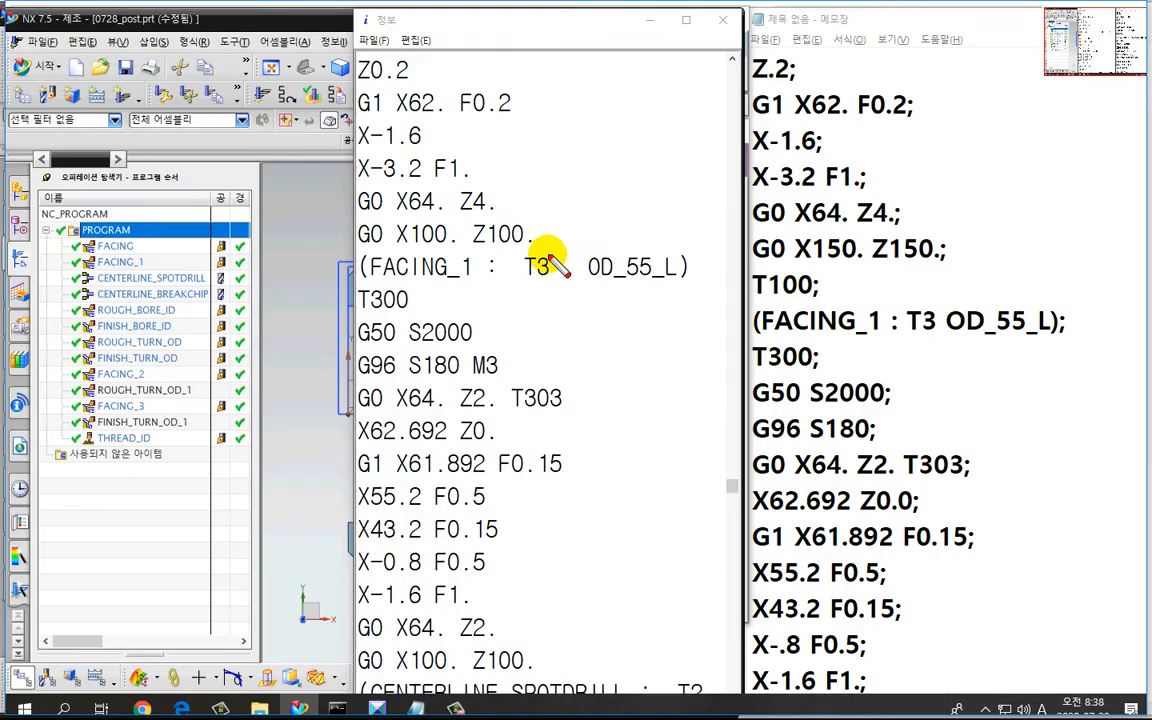
pyautogui.moveTo(477, 243)
pyautogui.mouseDown()
pyautogui.moveTo(431, 235)
pyautogui.moveTo(529, 255)
pyautogui.mouseUp()
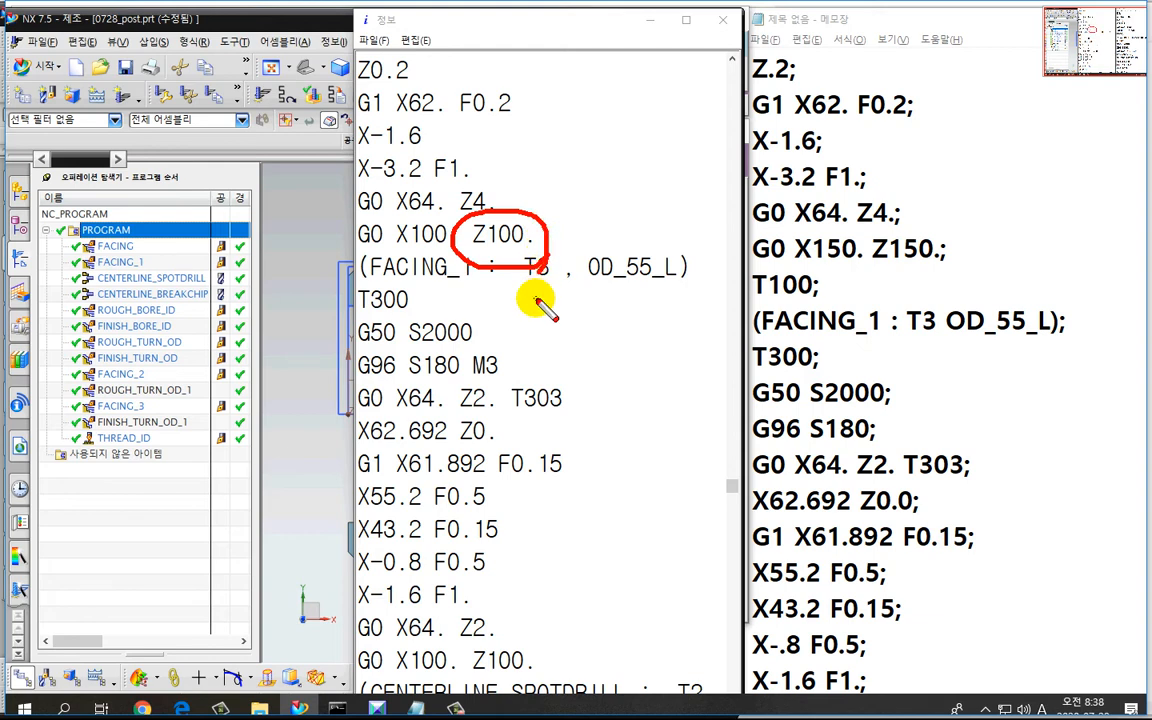
# In Post Builder, open the end-of-path G0 block and remove its Z and X words.
pyautogui.press('Escape')
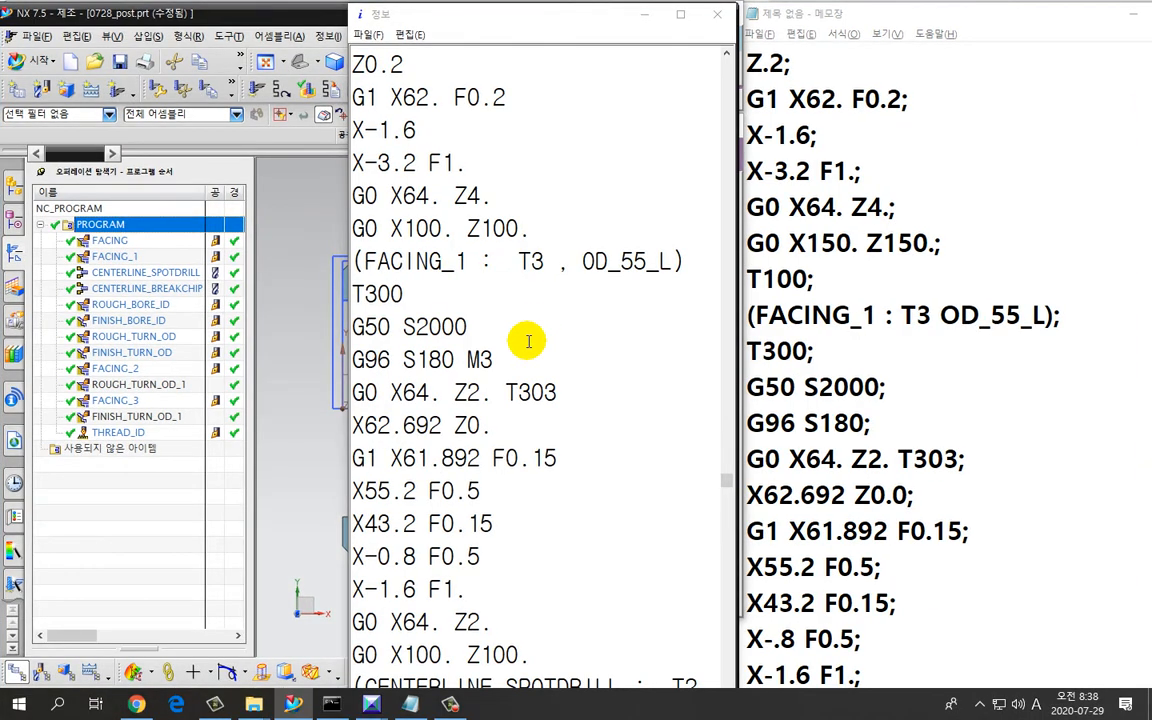
pyautogui.hotkey('alt', 'Tab')
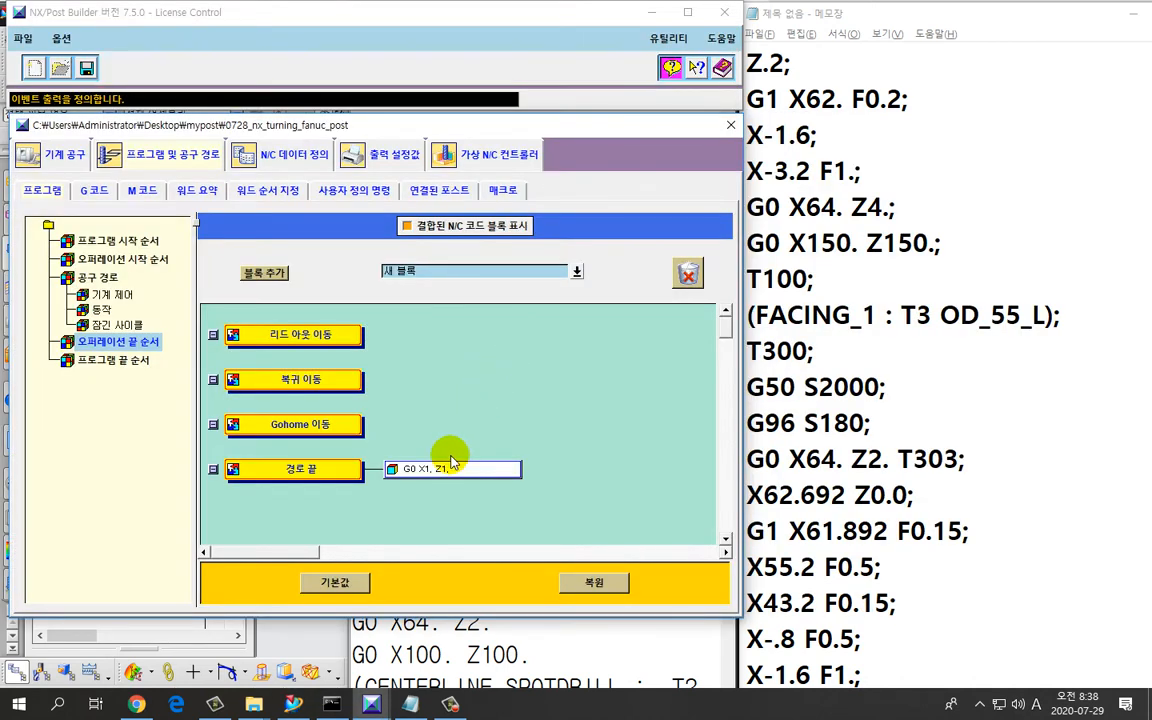
pyautogui.click(437, 472)
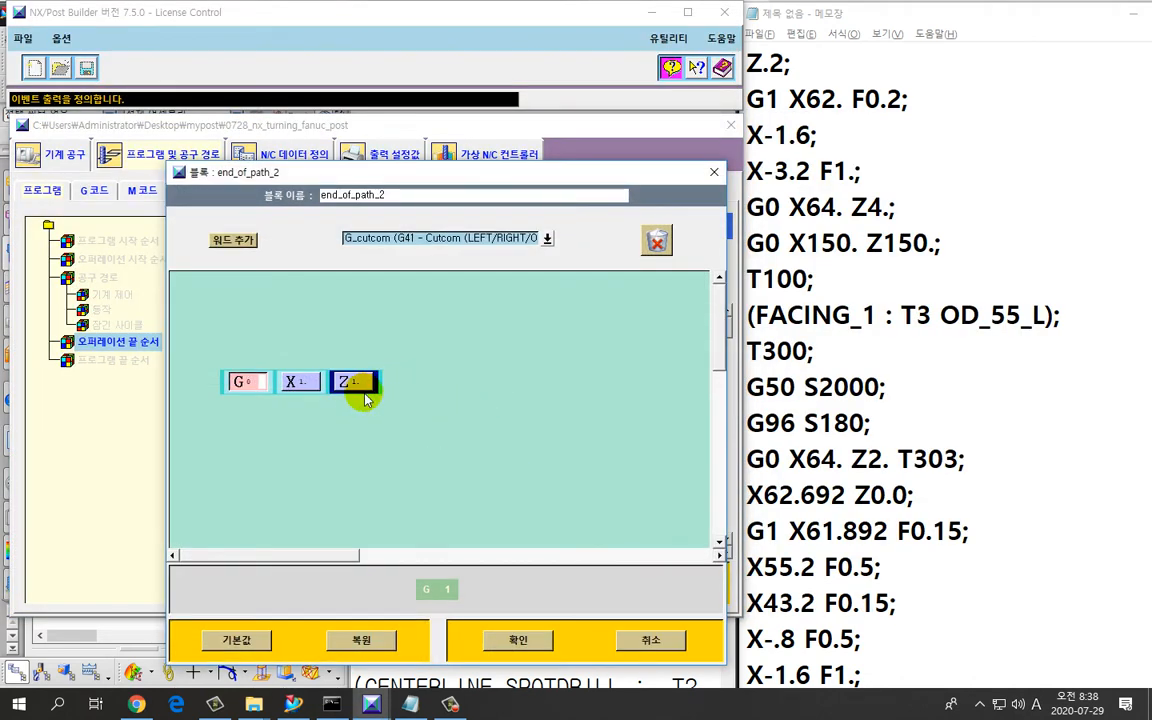
pyautogui.moveTo(355, 383); pyautogui.dragTo(660, 244)
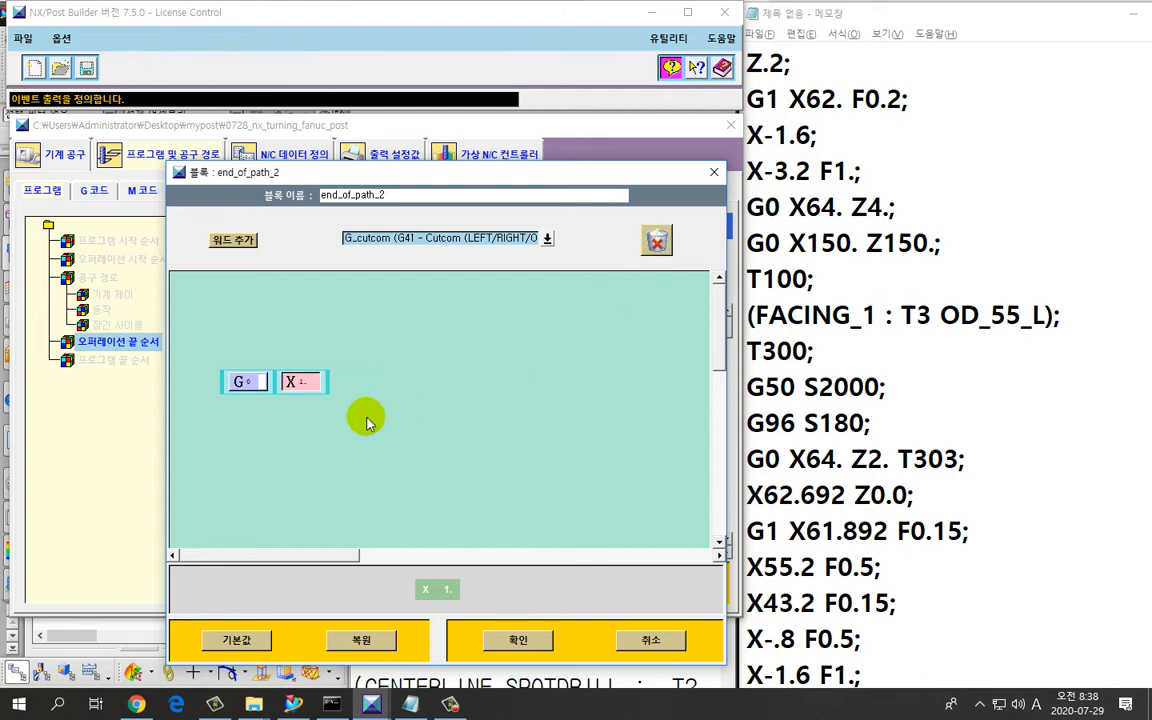
pyautogui.moveTo(346, 387); pyautogui.dragTo(657, 246)
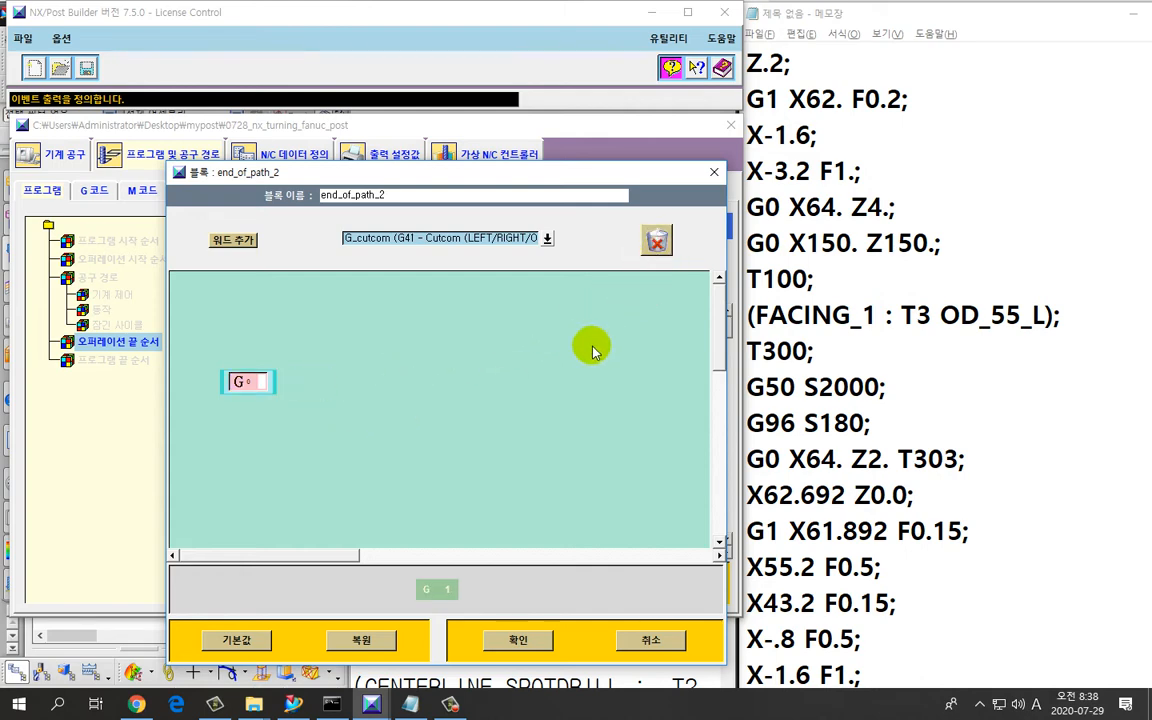
# Add a user-defined X word after G0 in the end_of_path_2 block with the expression 100.
pyautogui.click(547, 238)
pyautogui.moveTo(597, 428)
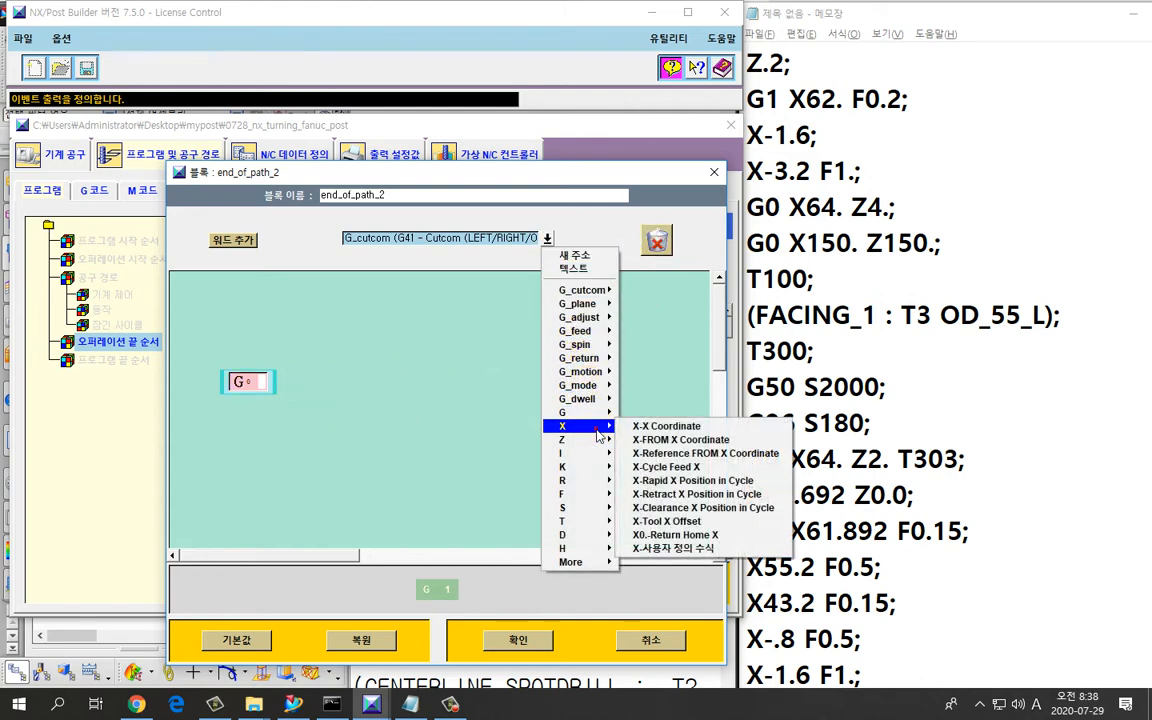
pyautogui.click(672, 548)
pyautogui.click(246, 251)
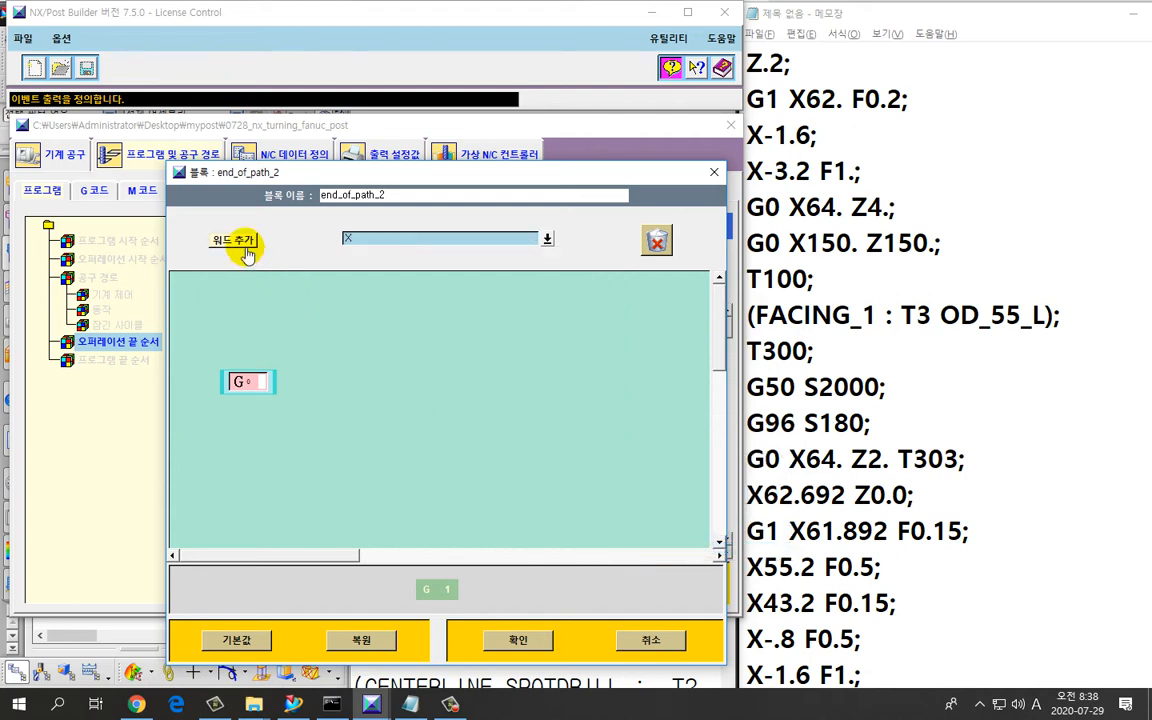
pyautogui.moveTo(246, 251); pyautogui.dragTo(288, 378)
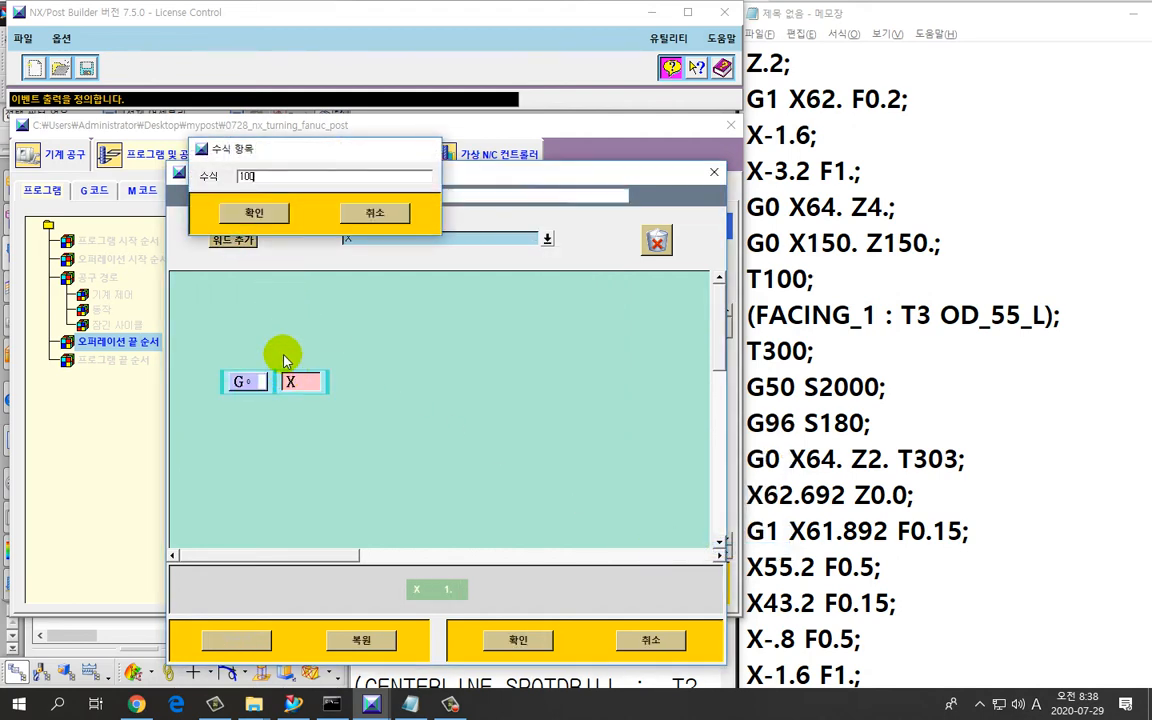
pyautogui.press('Return')
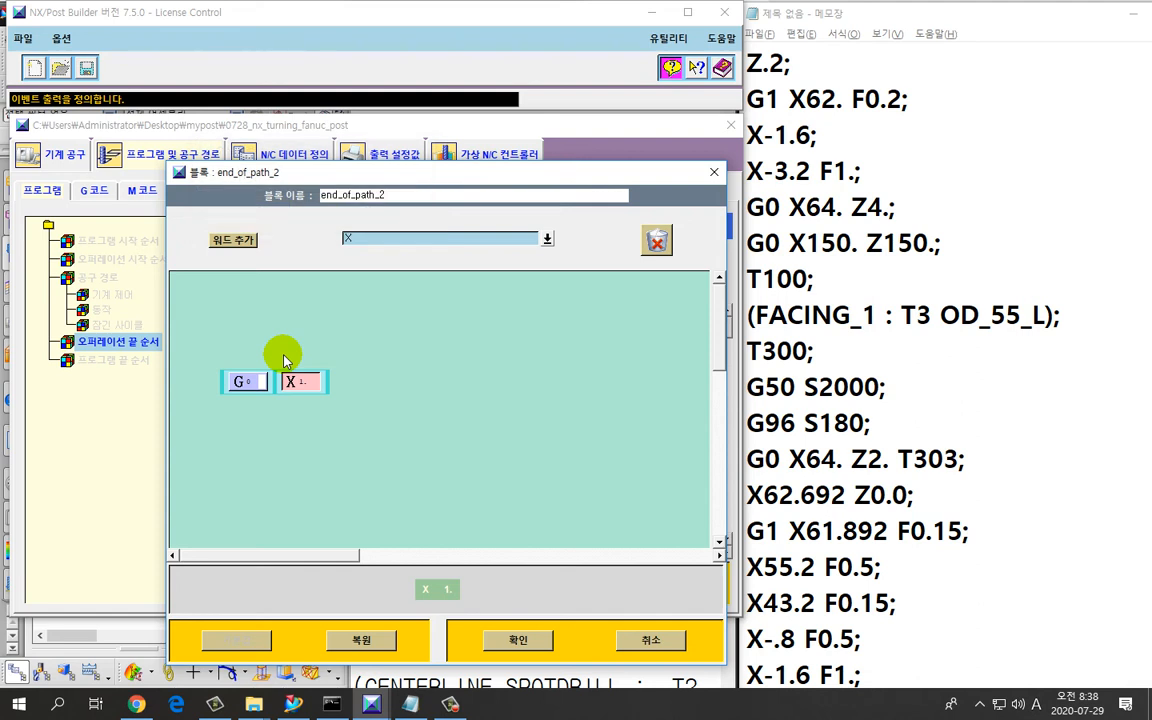
# Add a user-defined Z word after the X word with the expression 100, and accept the block.
pyautogui.click(547, 238)
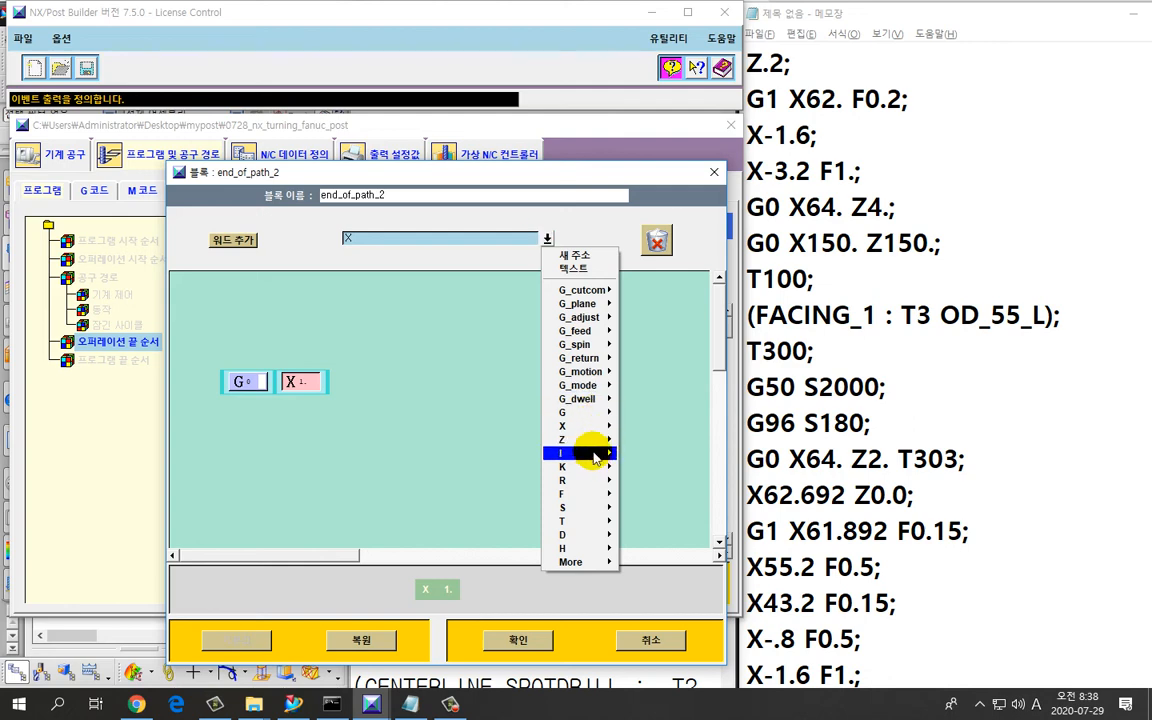
pyautogui.moveTo(562, 439)
pyautogui.click(672, 665)
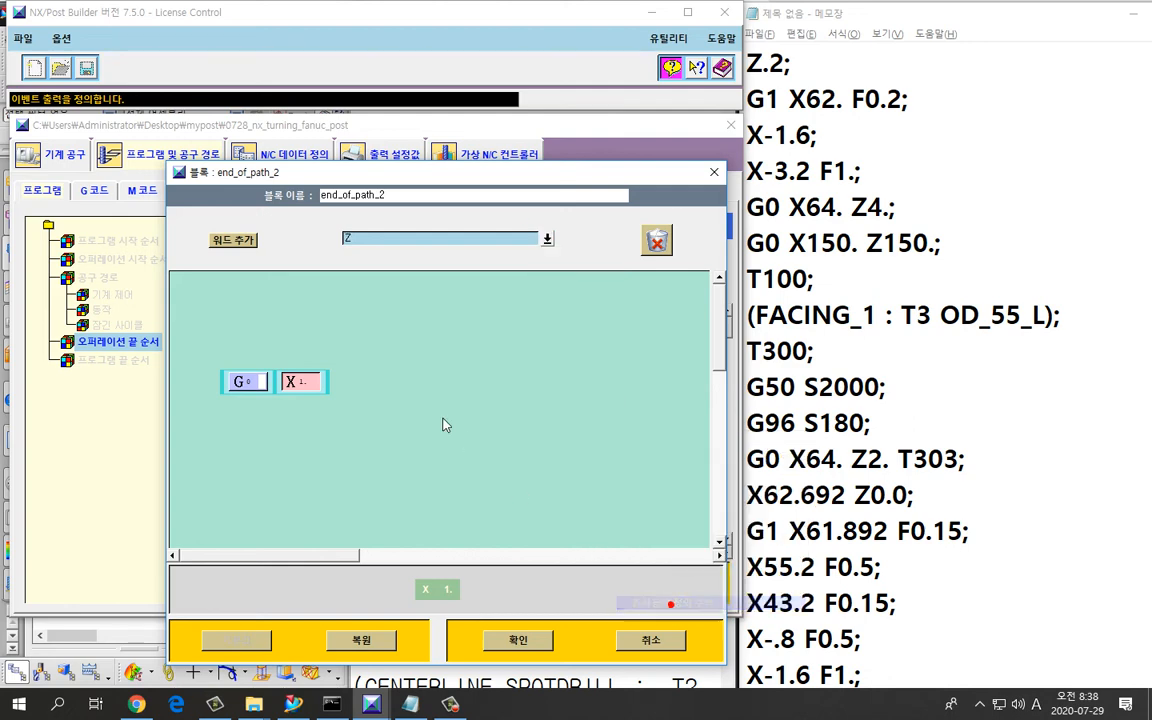
pyautogui.moveTo(240, 244); pyautogui.dragTo(342, 381)
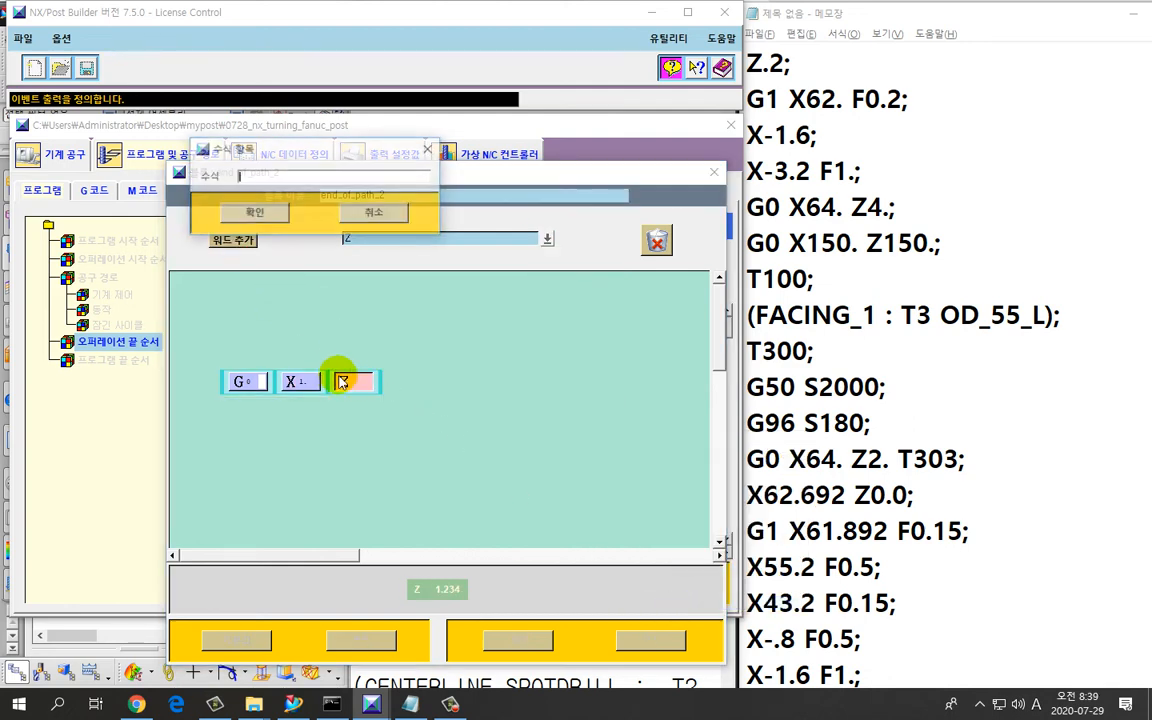
pyautogui.press('Return')
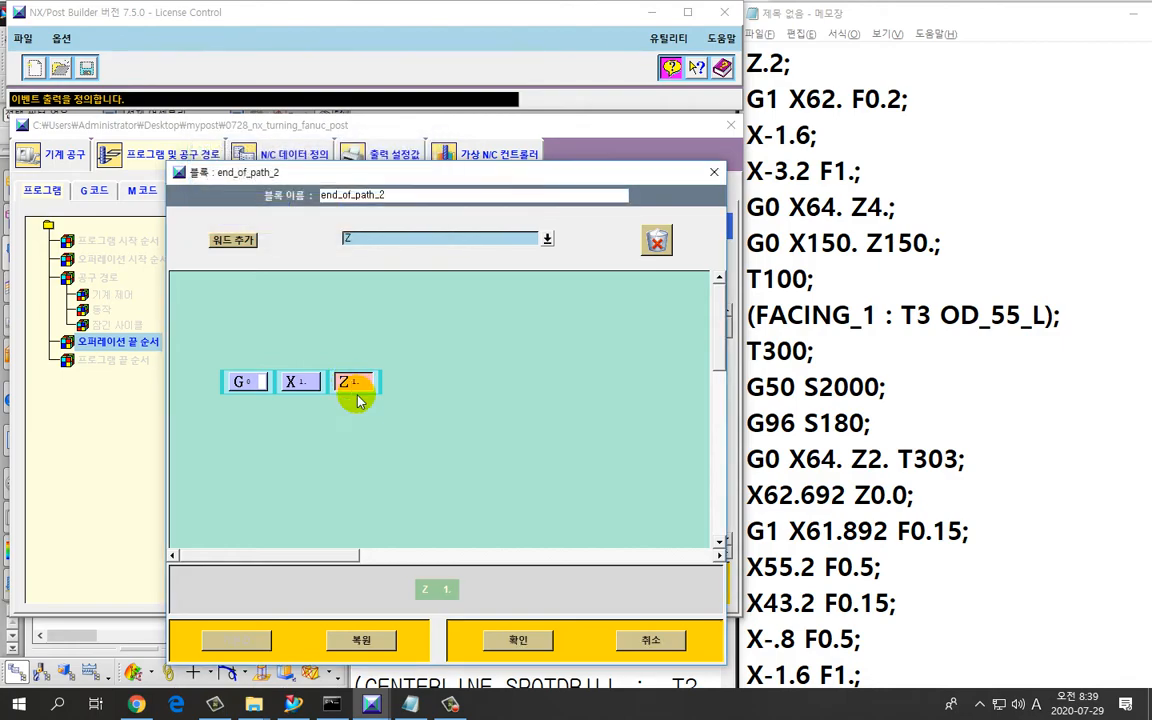
pyautogui.hotkey('ctrl', '2')
pyautogui.press('Escape')
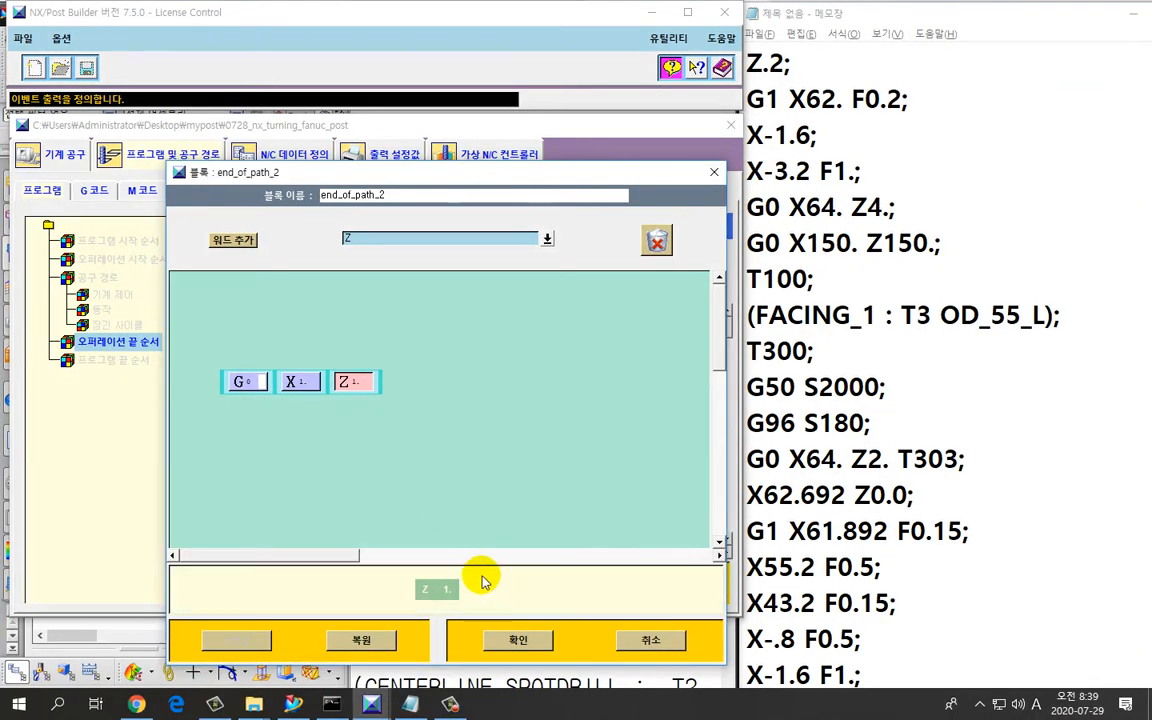
pyautogui.click(519, 642)
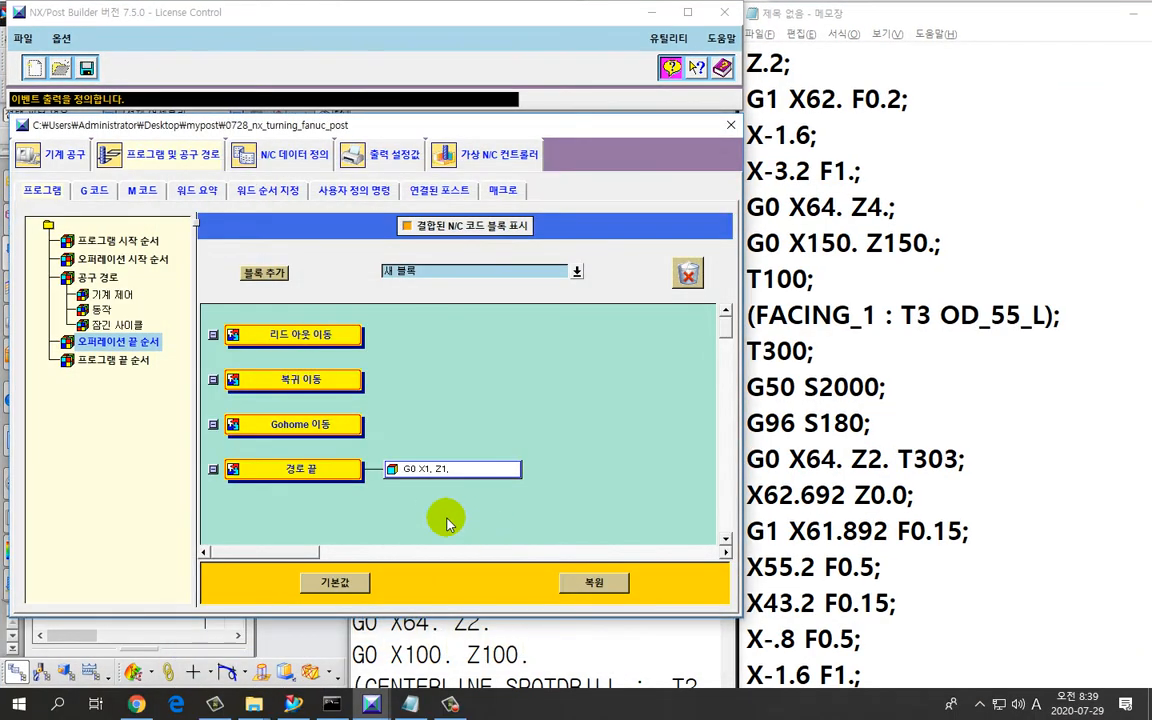
# Save the postprocessor and postprocess PROGRAM in NX again.
pyautogui.hotkey('ctrl', 's')
pyautogui.click(429, 278)
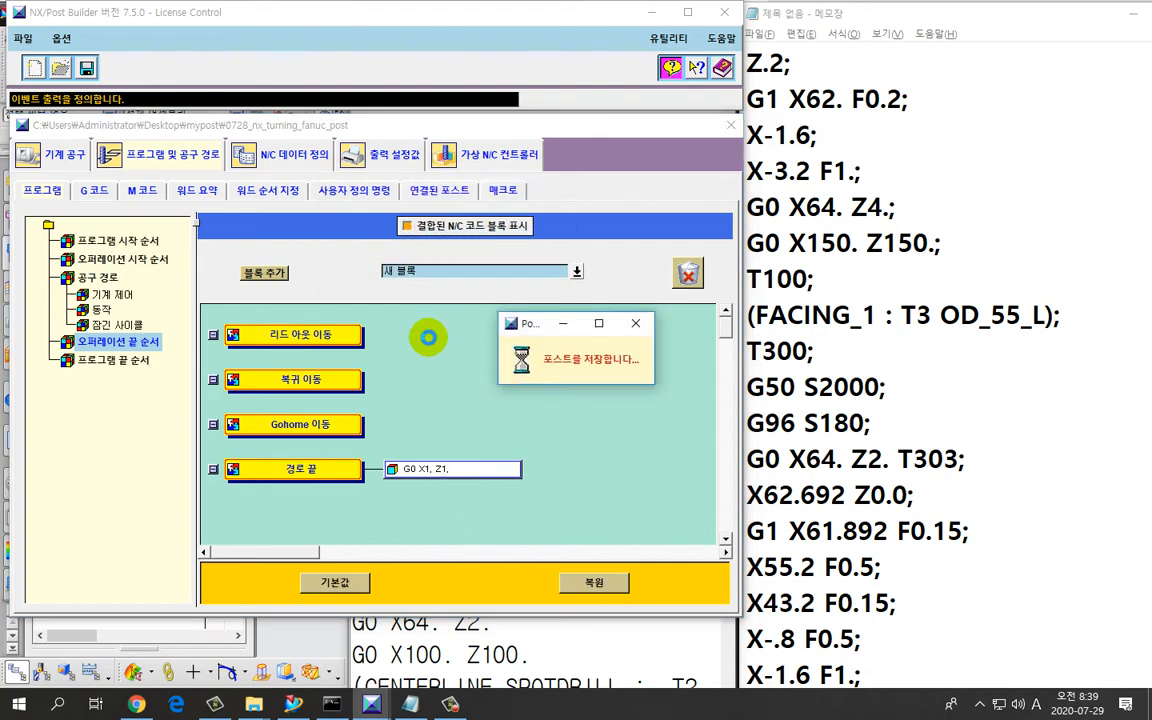
pyautogui.hotkey('alt', 'Tab')
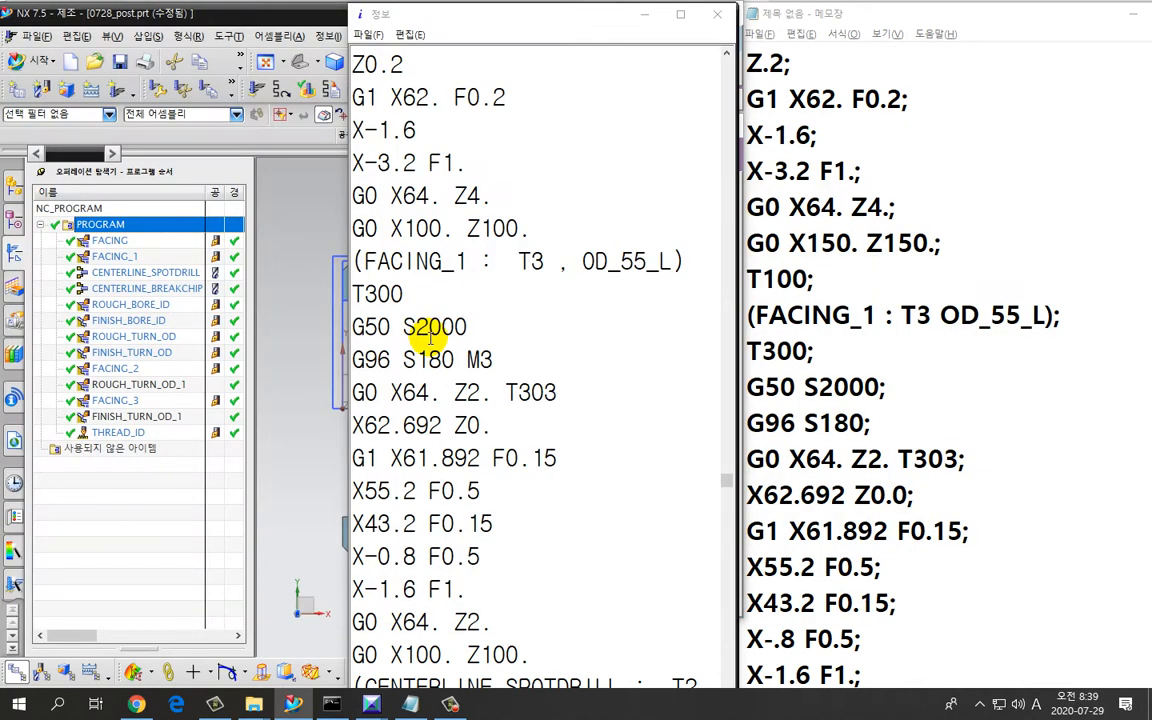
pyautogui.click(153, 512)
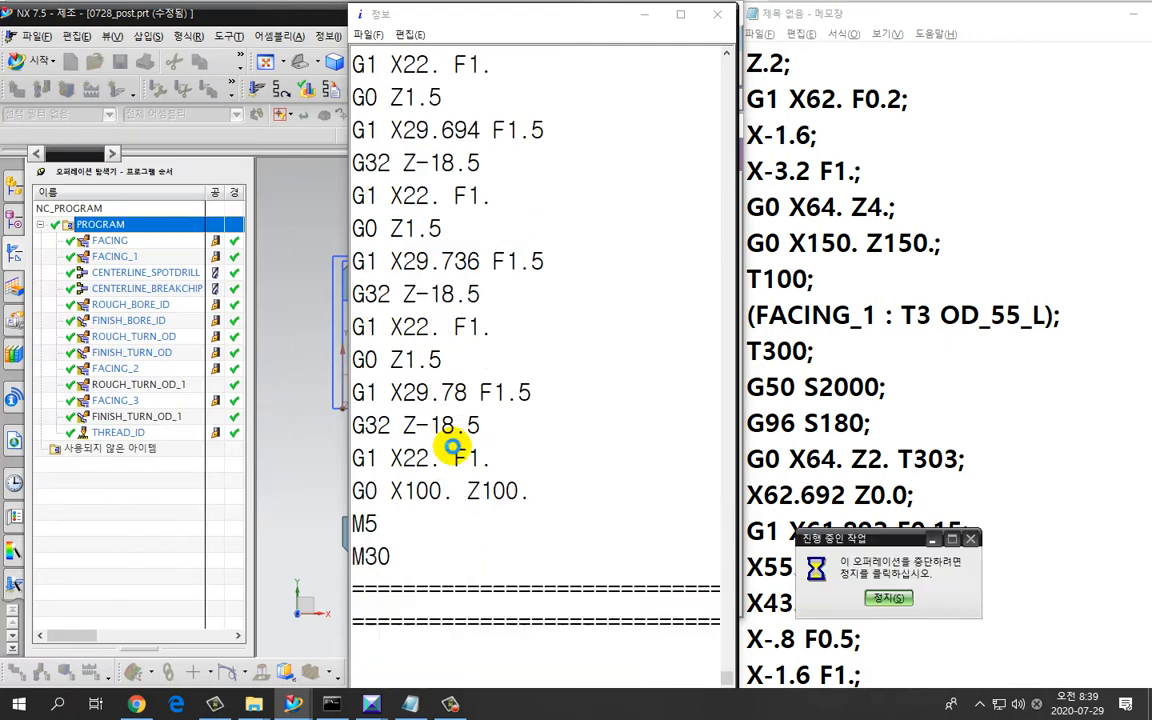
# Find the end of the FACING operation in the new listing and examine its last two G0 lines.
pyautogui.scroll(-5, 462, 447)
pyautogui.scroll(1, 472, 441)
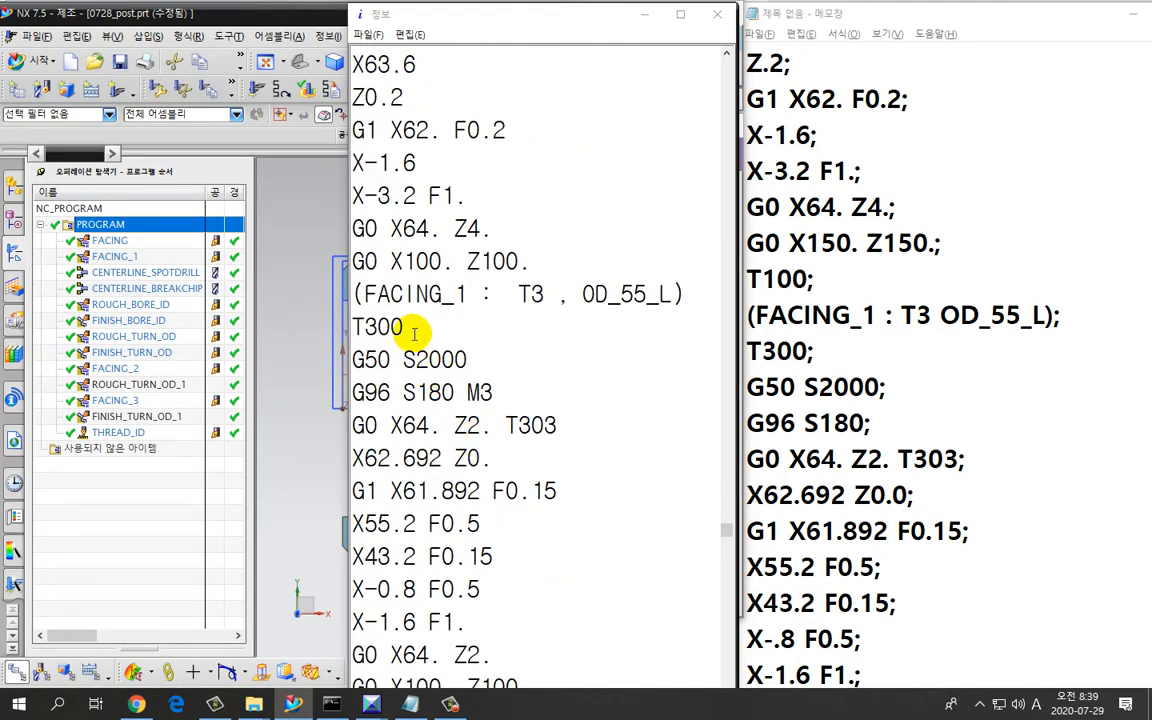
pyautogui.hotkey('ctrl', '2')
pyautogui.moveTo(334, 216)
pyautogui.mouseDown()
pyautogui.moveTo(442, 208)
pyautogui.moveTo(521, 242)
pyautogui.moveTo(540, 272)
pyautogui.moveTo(342, 300)
pyautogui.moveTo(321, 211)
pyautogui.moveTo(334, 214)
pyautogui.mouseUp()
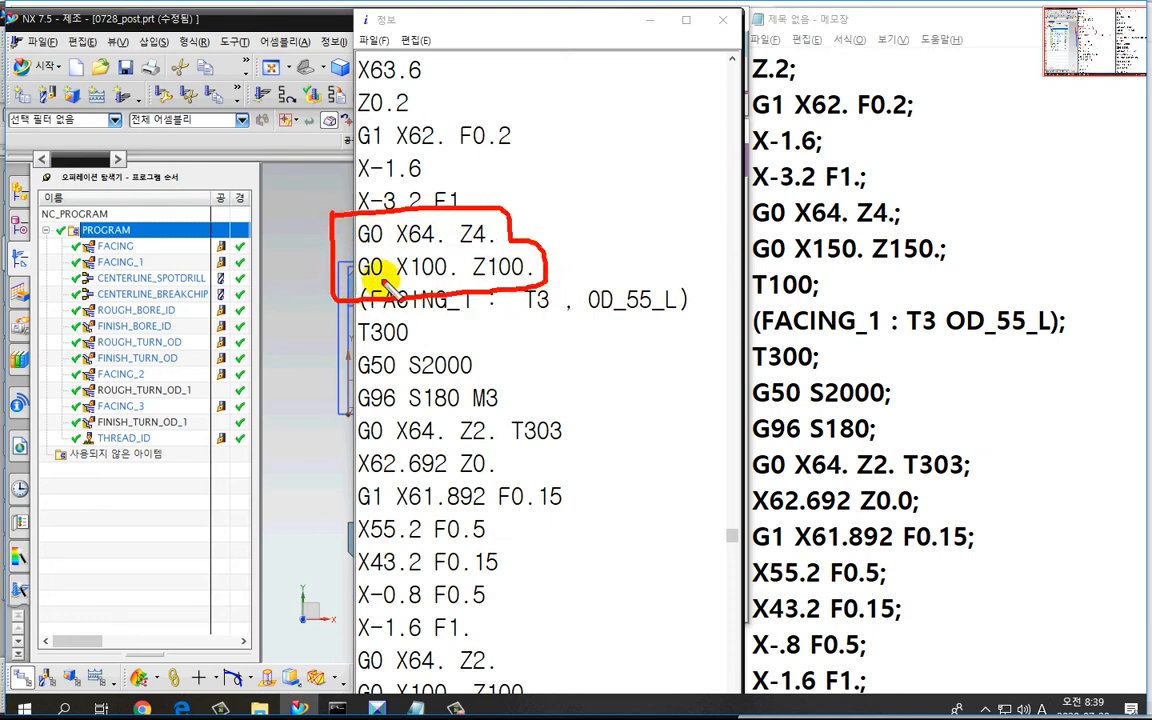
pyautogui.moveTo(342, 288)
pyautogui.mouseDown()
pyautogui.moveTo(330, 240)
pyautogui.moveTo(515, 240)
pyautogui.mouseUp()
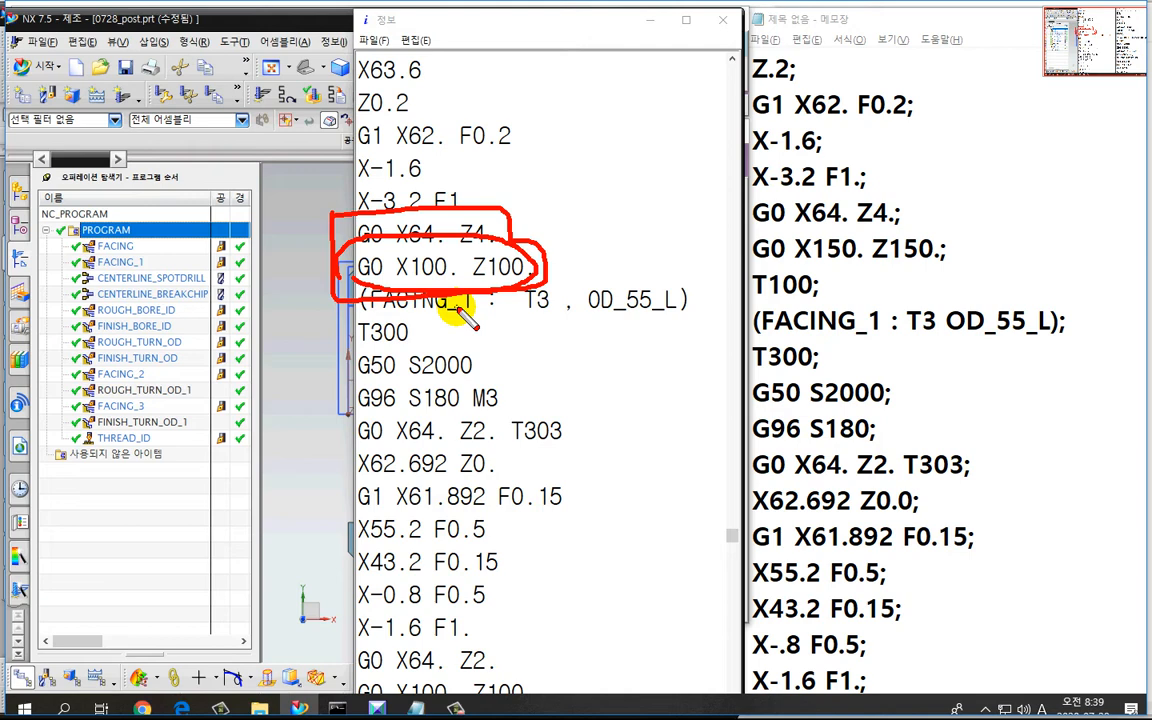
pyautogui.press('Escape')
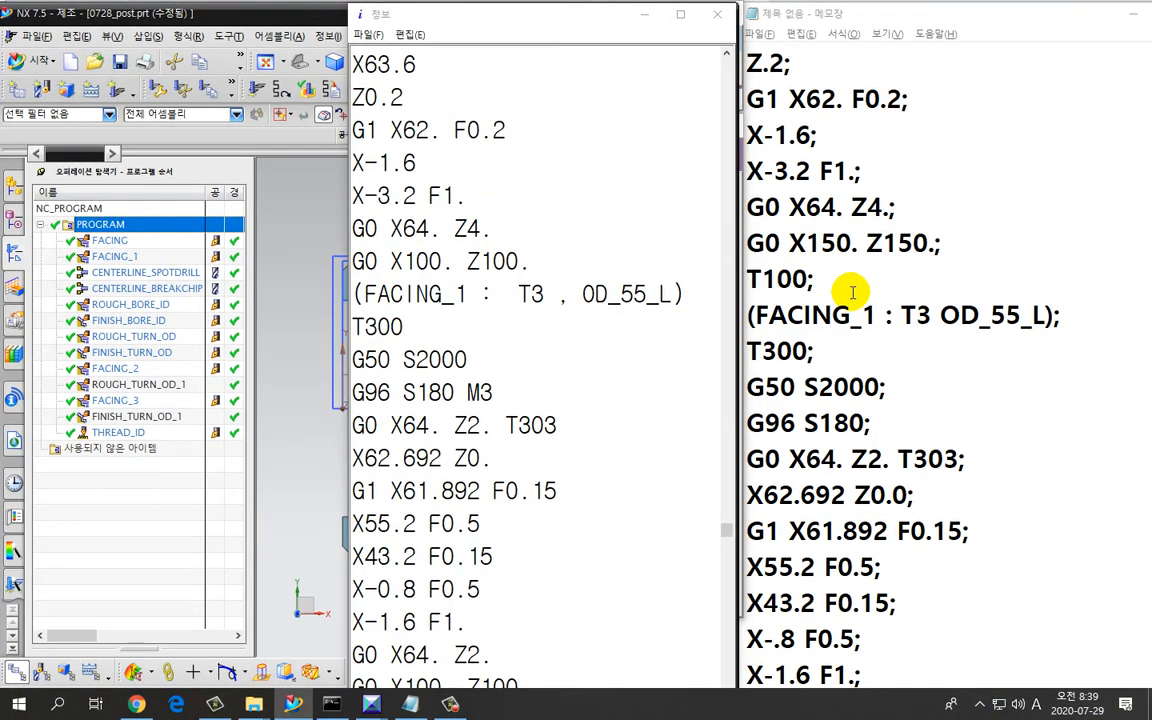
# Compare the end of FACING with the reference program in Notepad, examining the T100 line and the order of operations.
pyautogui.hotkey('ctrl', '2')
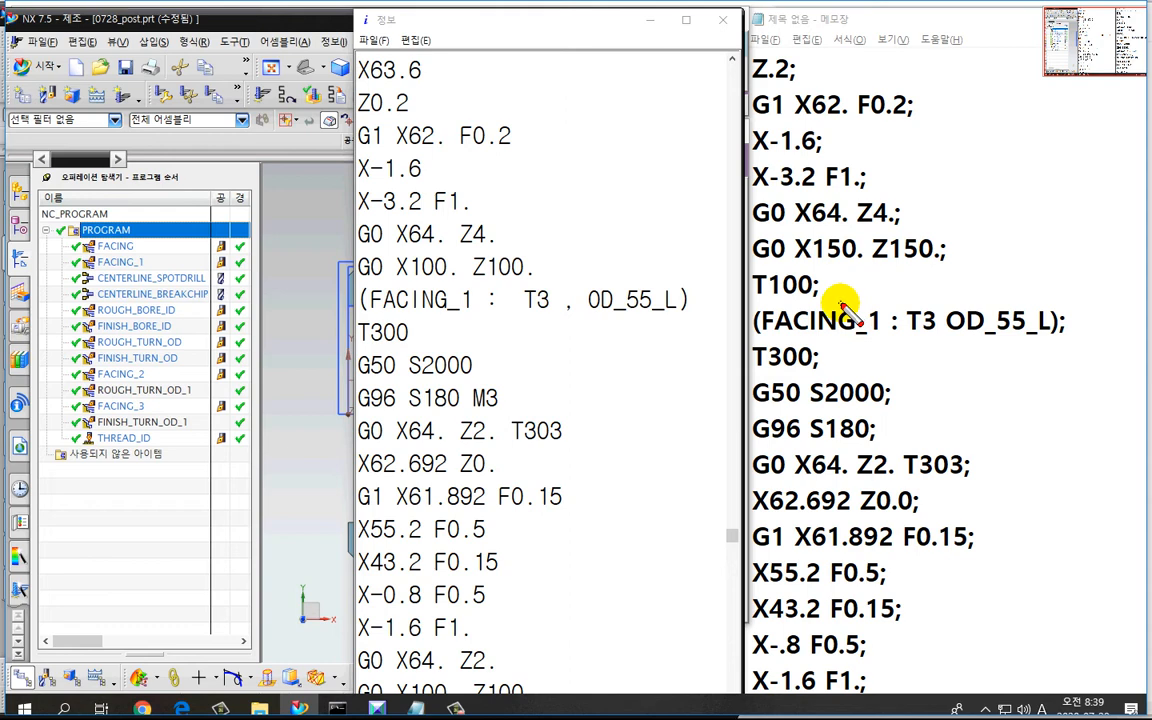
pyautogui.moveTo(836, 308)
pyautogui.mouseDown()
pyautogui.moveTo(743, 301)
pyautogui.moveTo(764, 265)
pyautogui.moveTo(828, 320)
pyautogui.mouseUp()
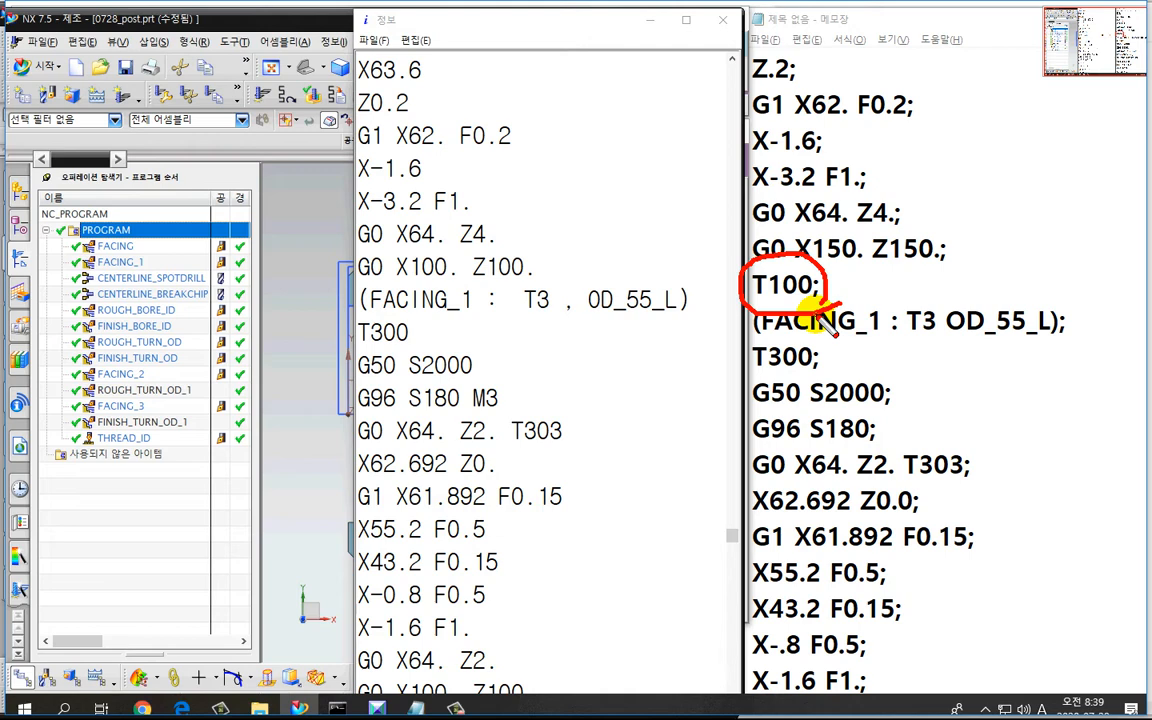
pyautogui.moveTo(891, 265)
pyautogui.mouseDown()
pyautogui.moveTo(852, 290)
pyautogui.moveTo(866, 291)
pyautogui.mouseUp()
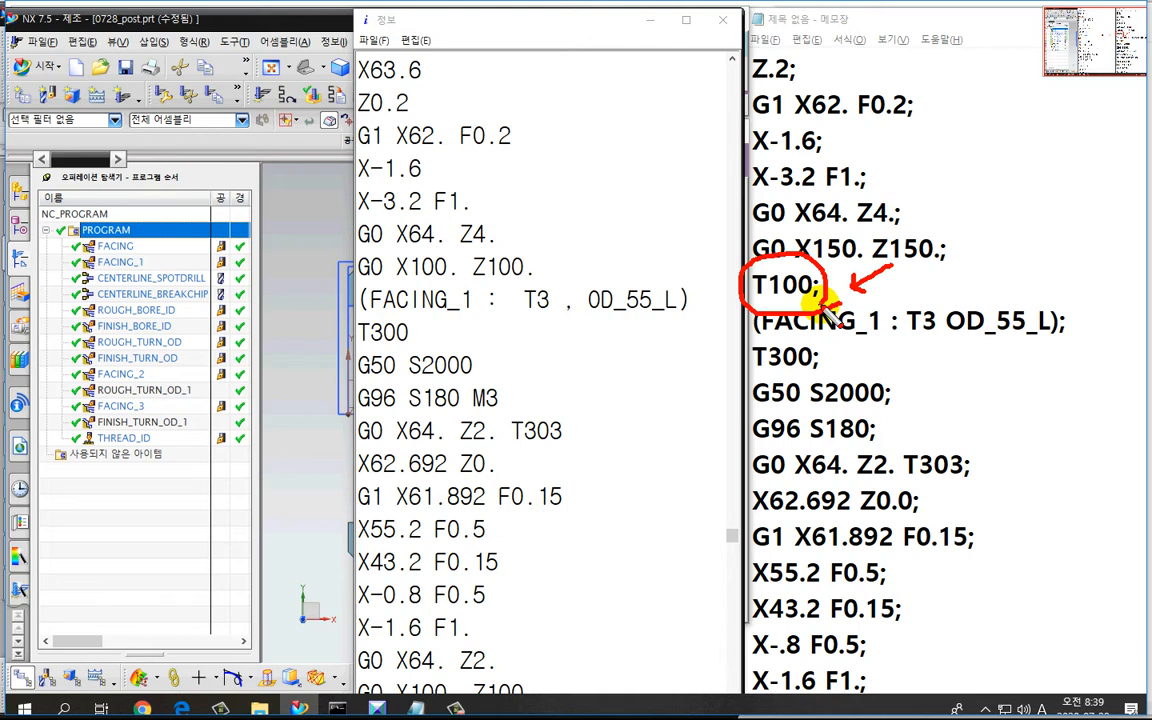
pyautogui.press('Escape')
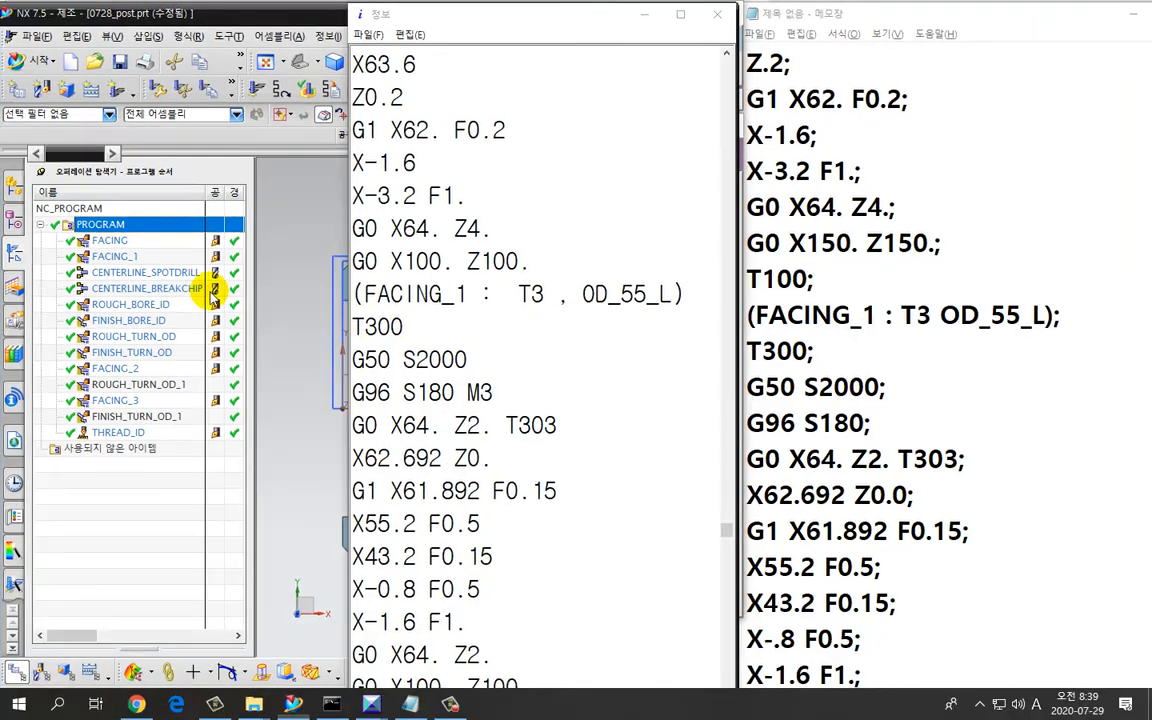
pyautogui.hotkey('ctrl', '2')
pyautogui.click(160, 241)
pyautogui.click(161, 264)
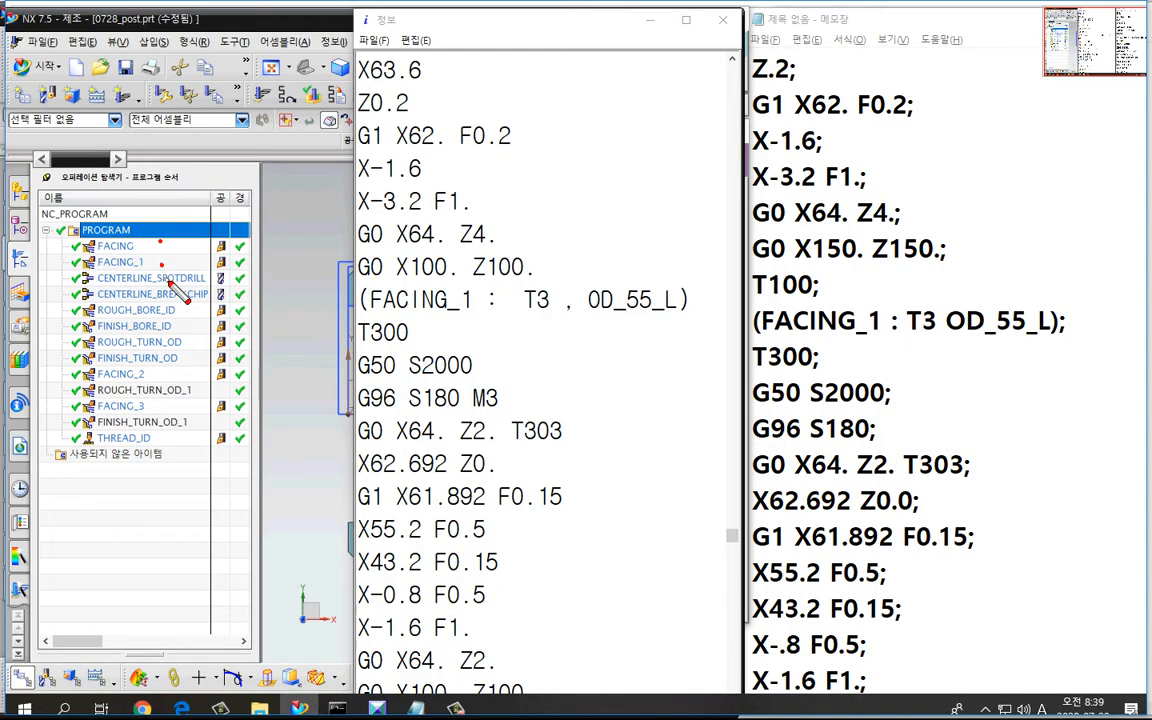
pyautogui.moveTo(778, 300)
pyautogui.mouseDown()
pyautogui.moveTo(806, 266)
pyautogui.moveTo(814, 292)
pyautogui.mouseUp()
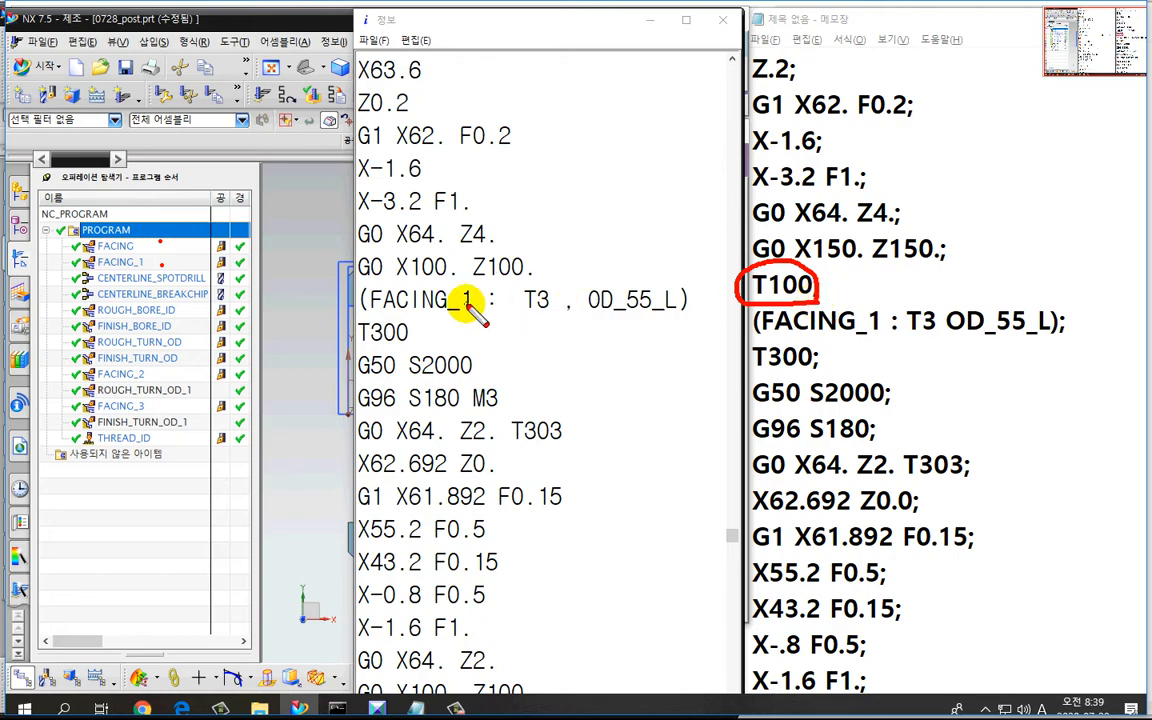
pyautogui.press('Escape')
pyautogui.hotkey('ctrl', '2')
pyautogui.click(158, 233)
pyautogui.click(159, 261)
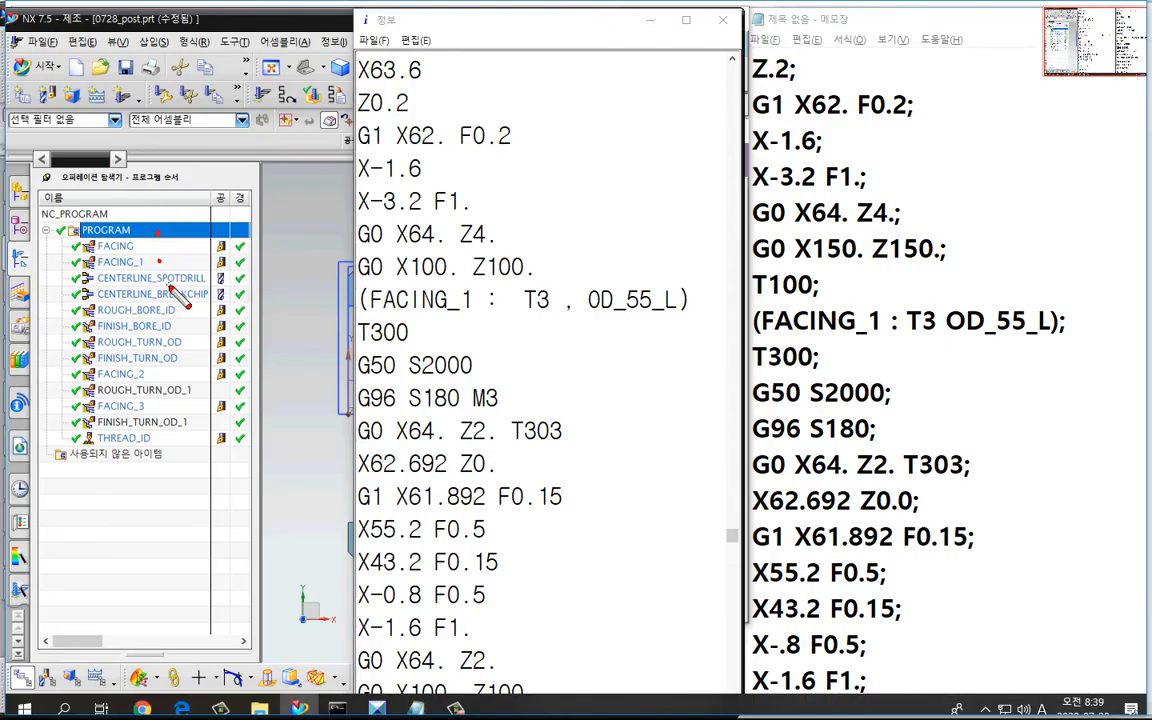
pyautogui.click(169, 288)
pyautogui.click(161, 316)
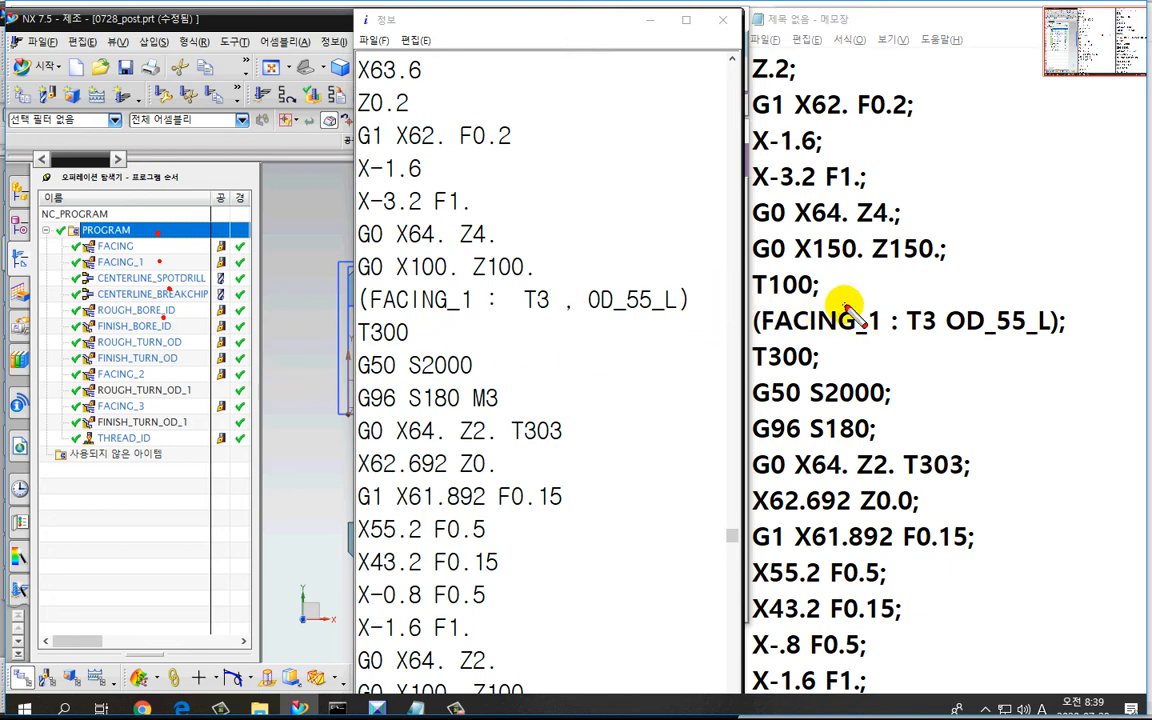
pyautogui.moveTo(848, 306)
pyautogui.mouseDown()
pyautogui.moveTo(762, 315)
pyautogui.moveTo(764, 267)
pyautogui.moveTo(815, 269)
pyautogui.moveTo(804, 309)
pyautogui.moveTo(742, 271)
pyautogui.moveTo(752, 257)
pyautogui.mouseUp()
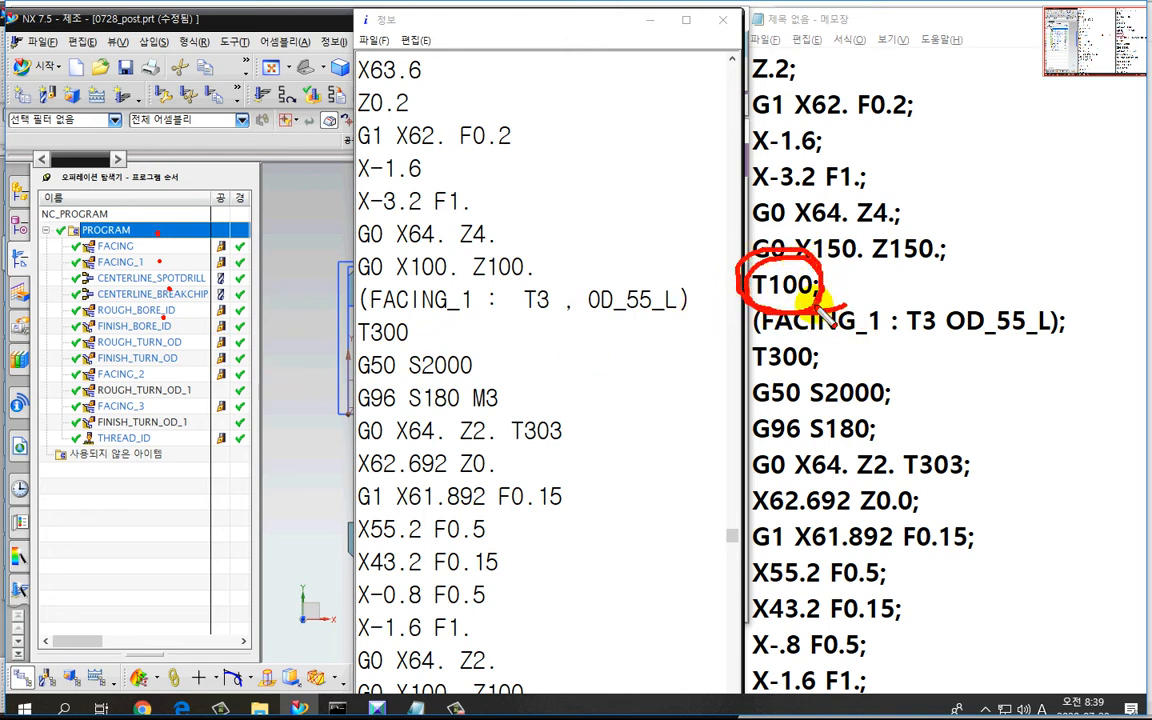
pyautogui.moveTo(826, 297)
pyautogui.mouseDown()
pyautogui.moveTo(792, 312)
pyautogui.moveTo(764, 262)
pyautogui.moveTo(826, 297)
pyautogui.moveTo(836, 322)
pyautogui.mouseUp()
pyautogui.press('Escape')
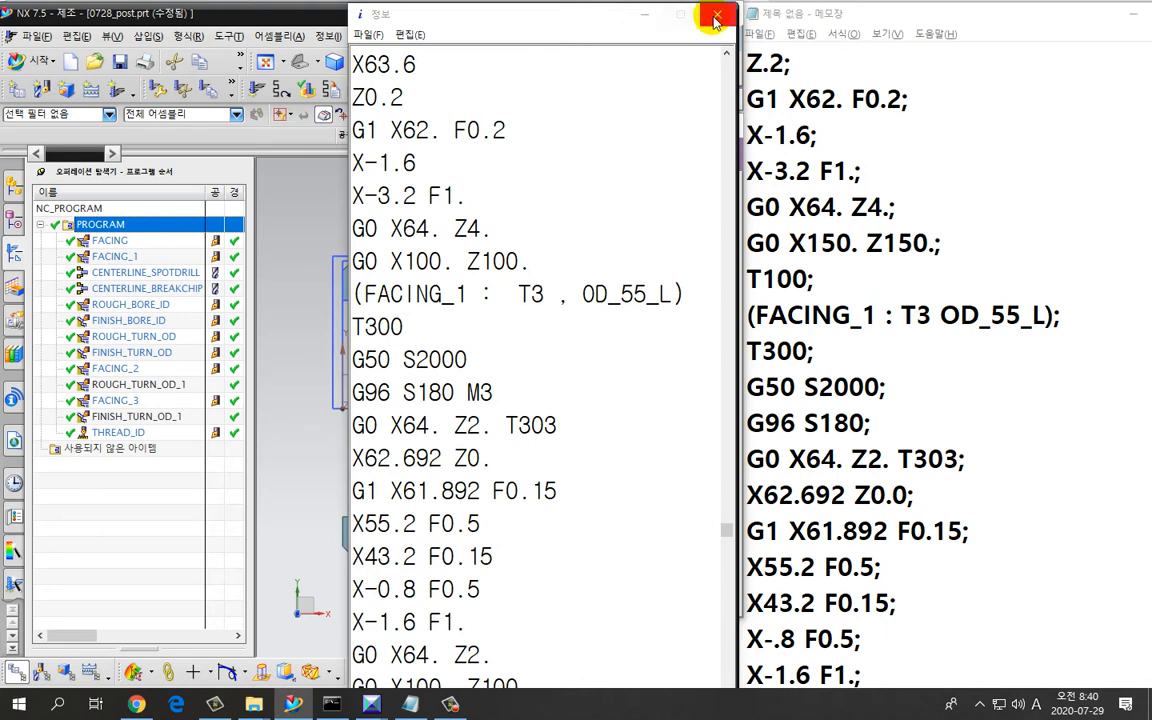
# Minimize the listing, switch to the MOM Variables Browser and view the description of mom_next_oper_has_tool_change.
pyautogui.click(647, 15)
pyautogui.hotkey('alt', 'Tab')
pyautogui.hotkey('alt', 'Tab')
pyautogui.hotkey('alt', 'Tab')
pyautogui.hotkey('alt', 'Tab')
pyautogui.hotkey('alt', 'Tab')
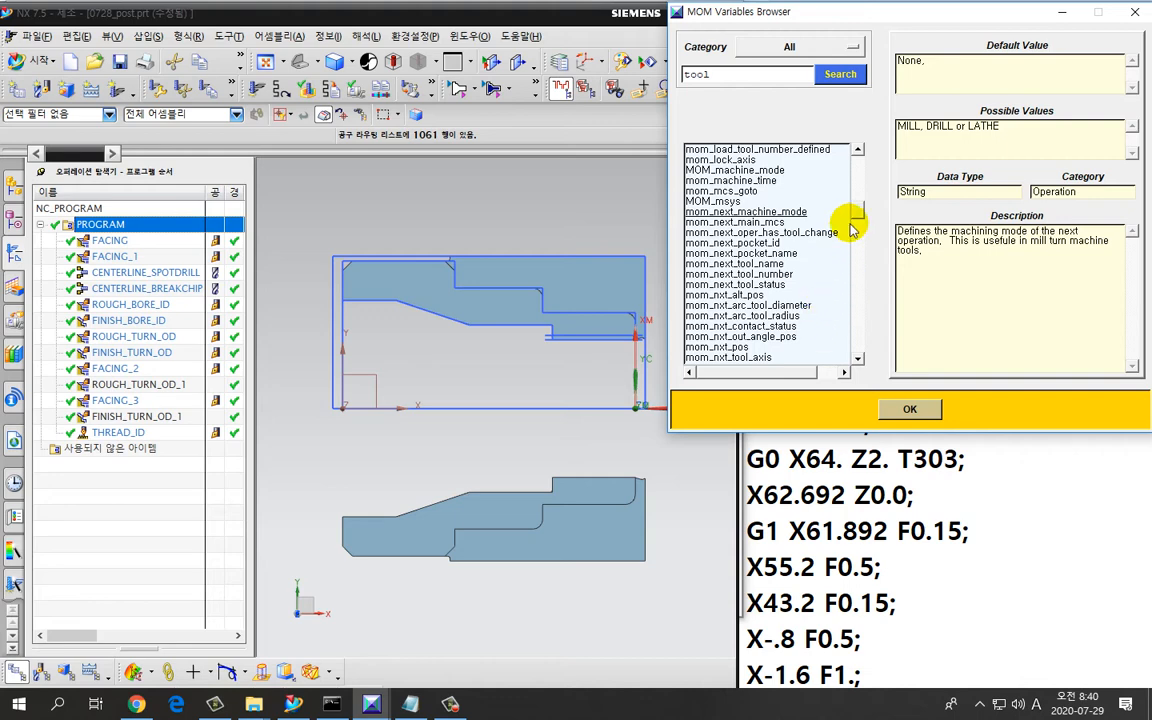
pyautogui.scroll(2, 858, 210)
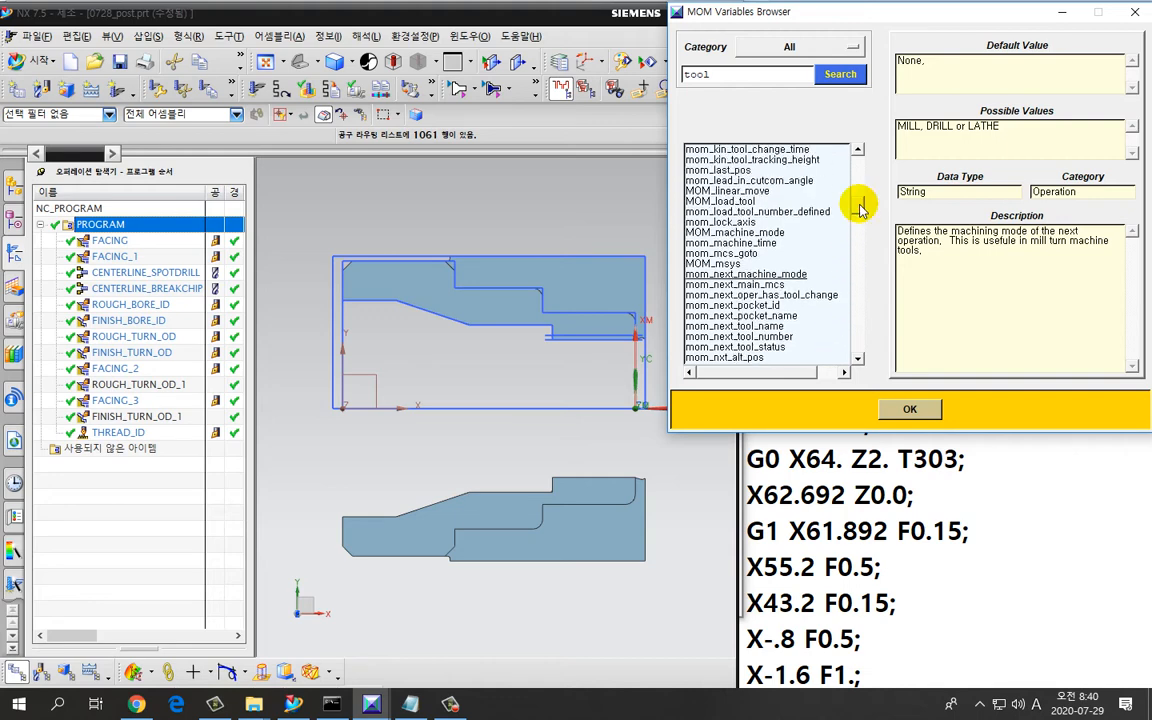
pyautogui.scroll(-2, 858, 208)
pyautogui.click(800, 254)
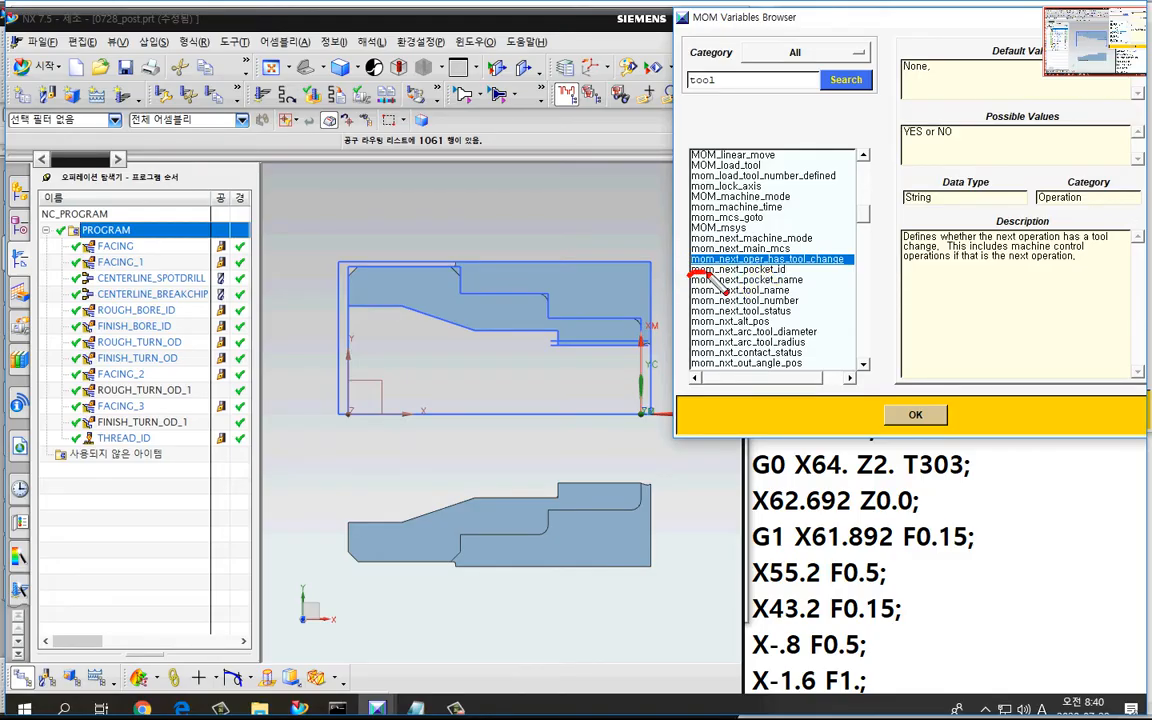
pyautogui.moveTo(712, 274)
pyautogui.mouseDown()
pyautogui.moveTo(688, 274)
pyautogui.moveTo(798, 284)
pyautogui.moveTo(822, 250)
pyautogui.moveTo(718, 248)
pyautogui.mouseUp()
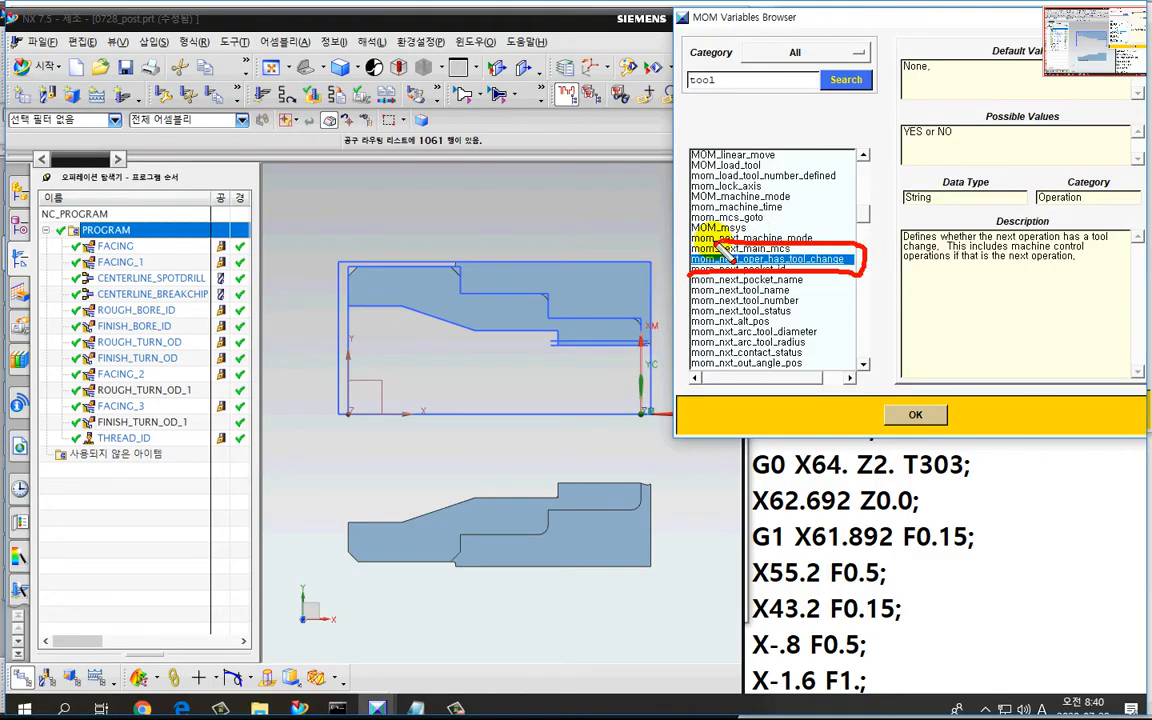
pyautogui.moveTo(772, 200)
pyautogui.mouseDown()
pyautogui.moveTo(780, 184)
pyautogui.moveTo(800, 182)
pyautogui.moveTo(810, 203)
pyautogui.moveTo(840, 184)
pyautogui.moveTo(852, 198)
pyautogui.moveTo(865, 188)
pyautogui.mouseUp()
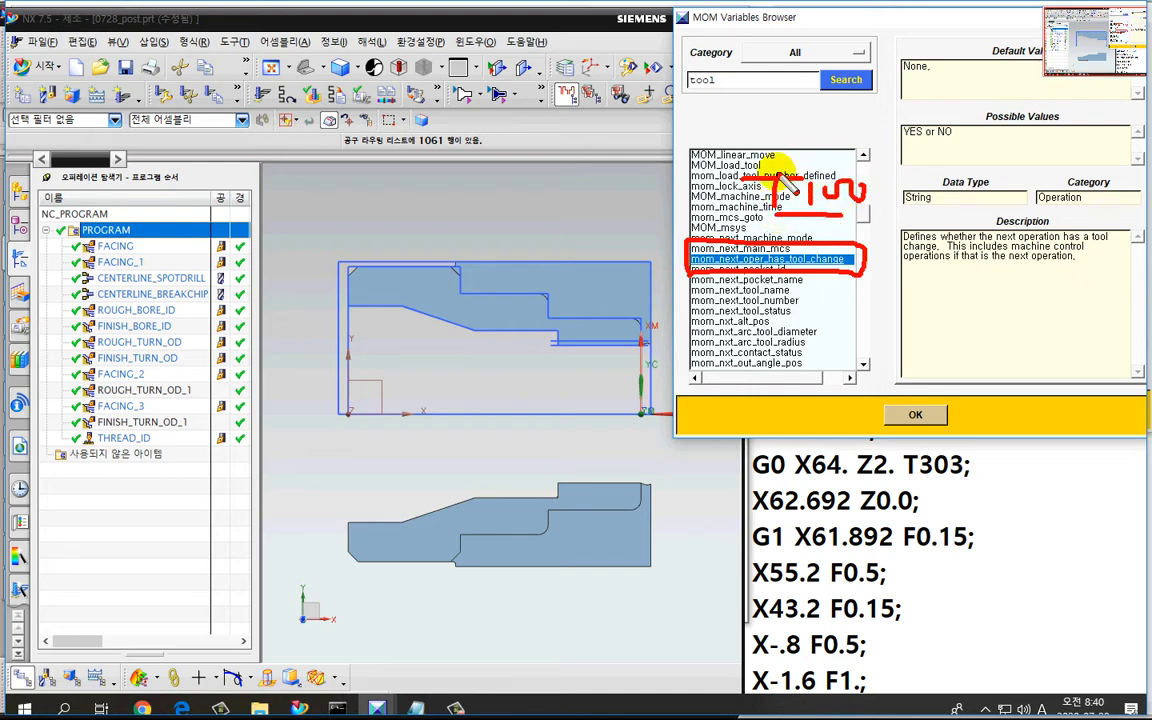
pyautogui.click(727, 133)
pyautogui.click(727, 179)
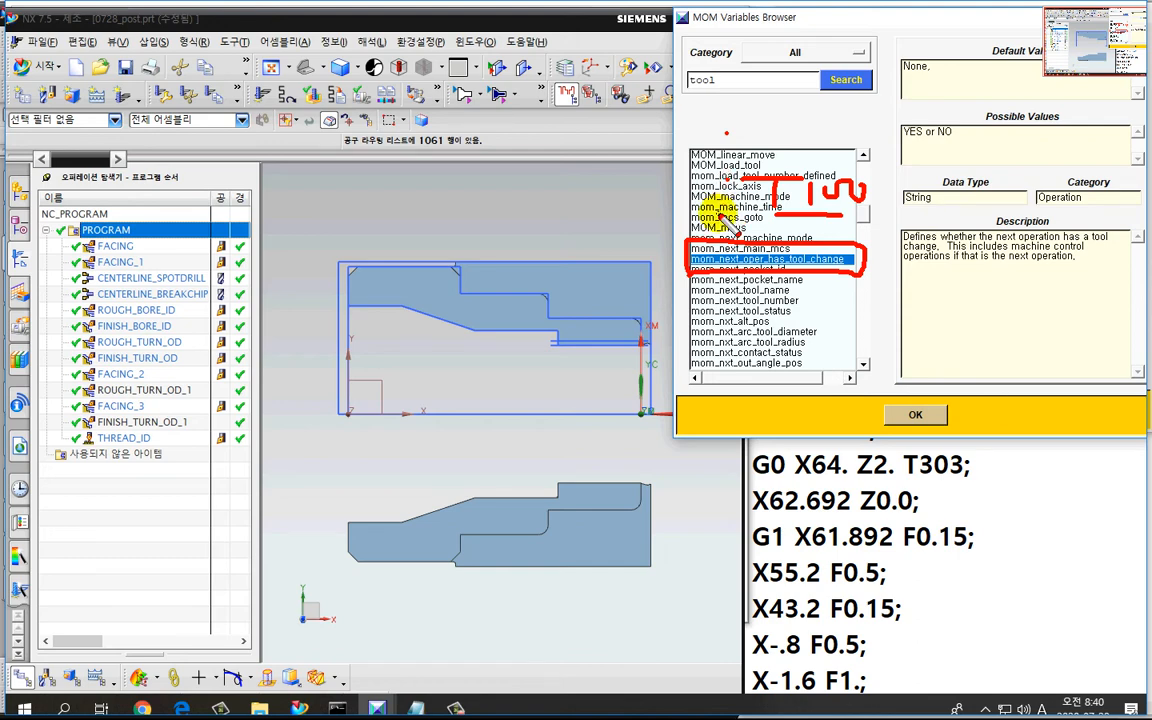
pyautogui.click(714, 110)
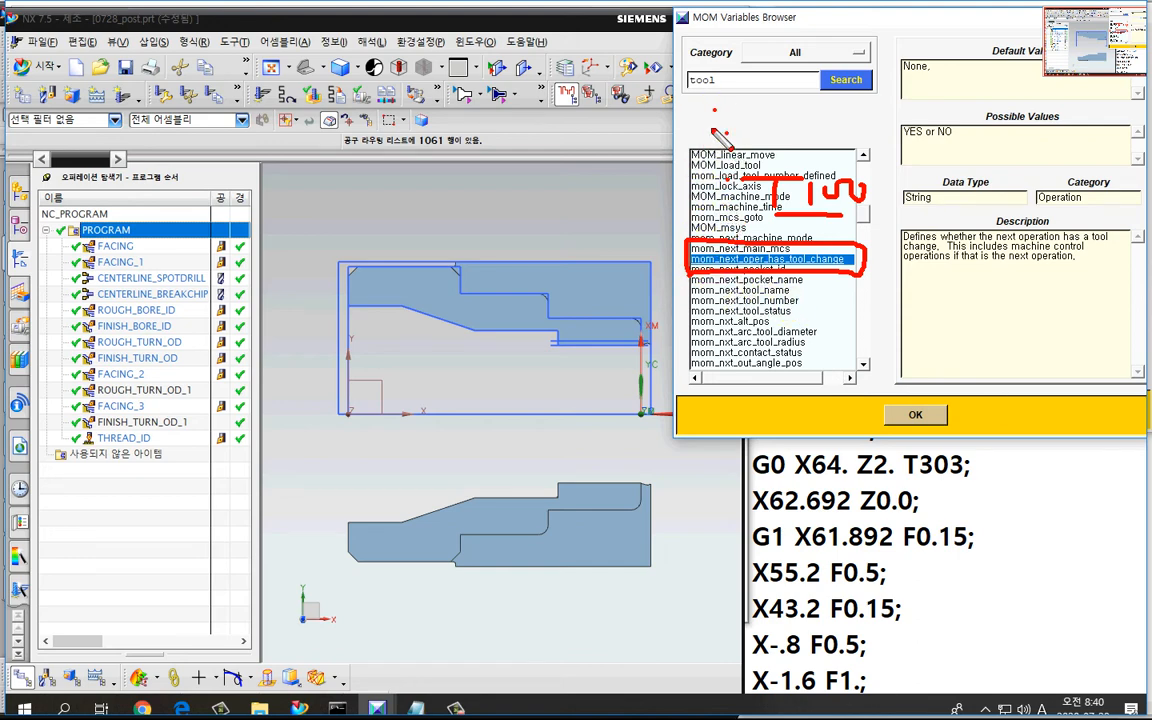
pyautogui.moveTo(713, 134); pyautogui.dragTo(711, 158)
pyautogui.moveTo(751, 102)
pyautogui.mouseDown()
pyautogui.moveTo(736, 139)
pyautogui.moveTo(752, 117)
pyautogui.mouseUp()
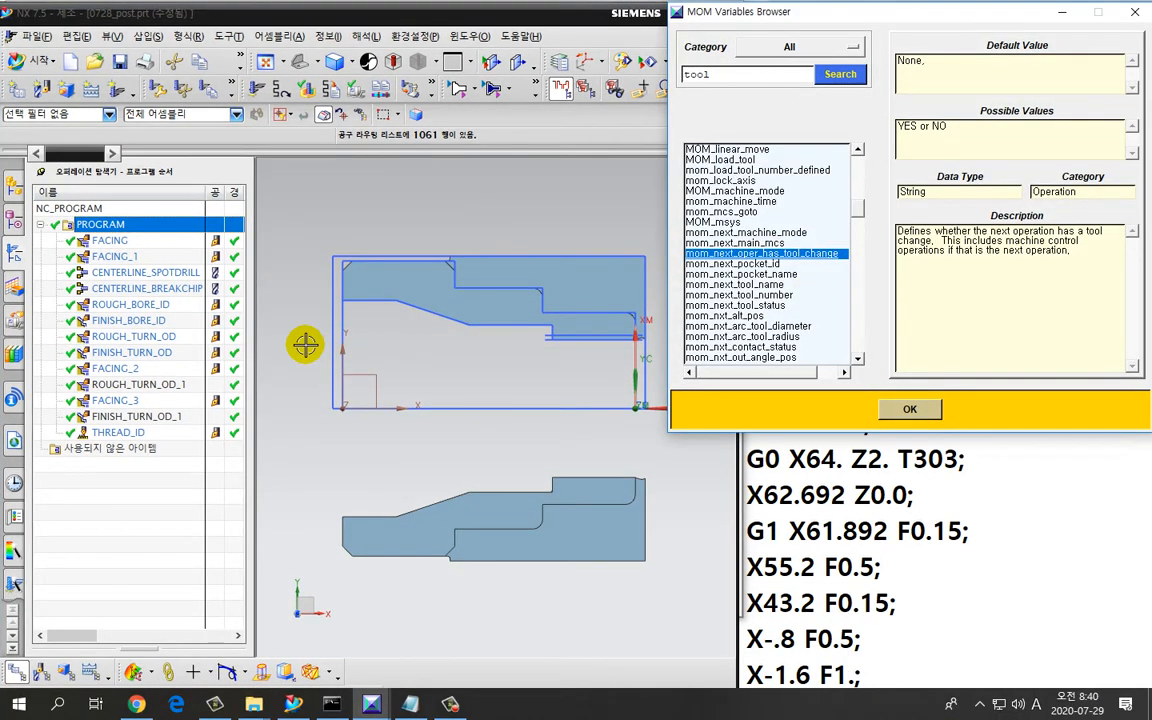
# Switch to Post Builder and add a custom command block below the G0 X1. Z1. block in the End of Path event.
pyautogui.click(310, 348)
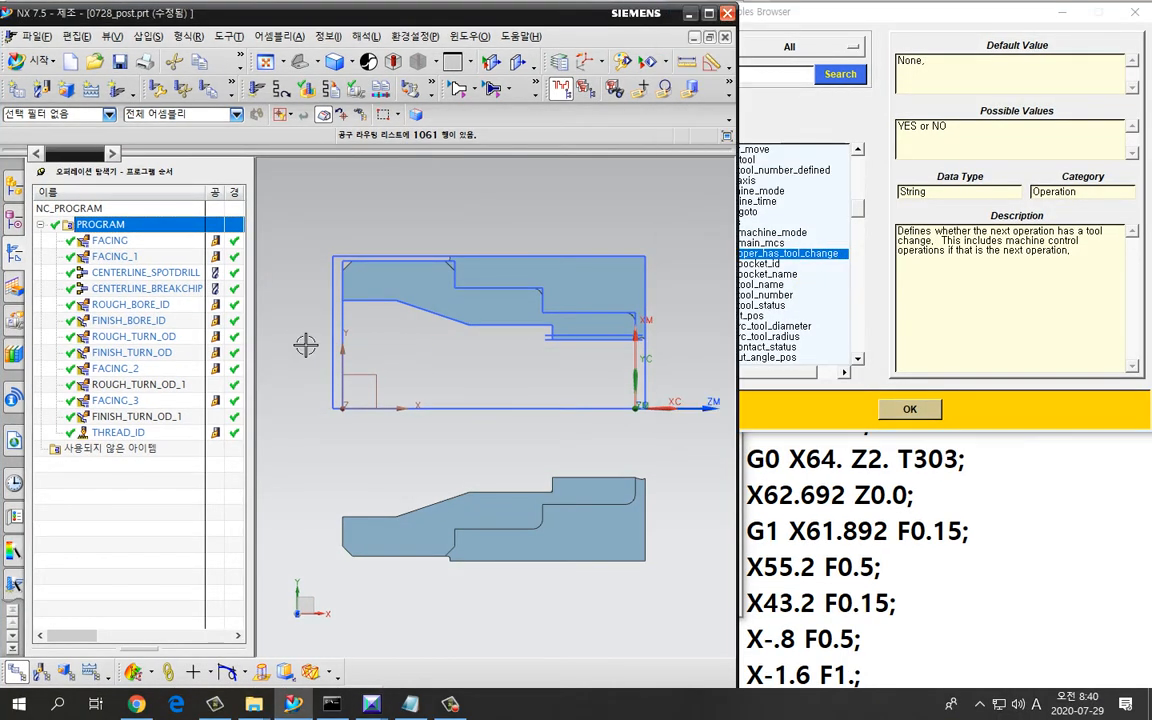
pyautogui.hotkey('alt', 'Tab')
pyautogui.hotkey('alt', 'Tab')
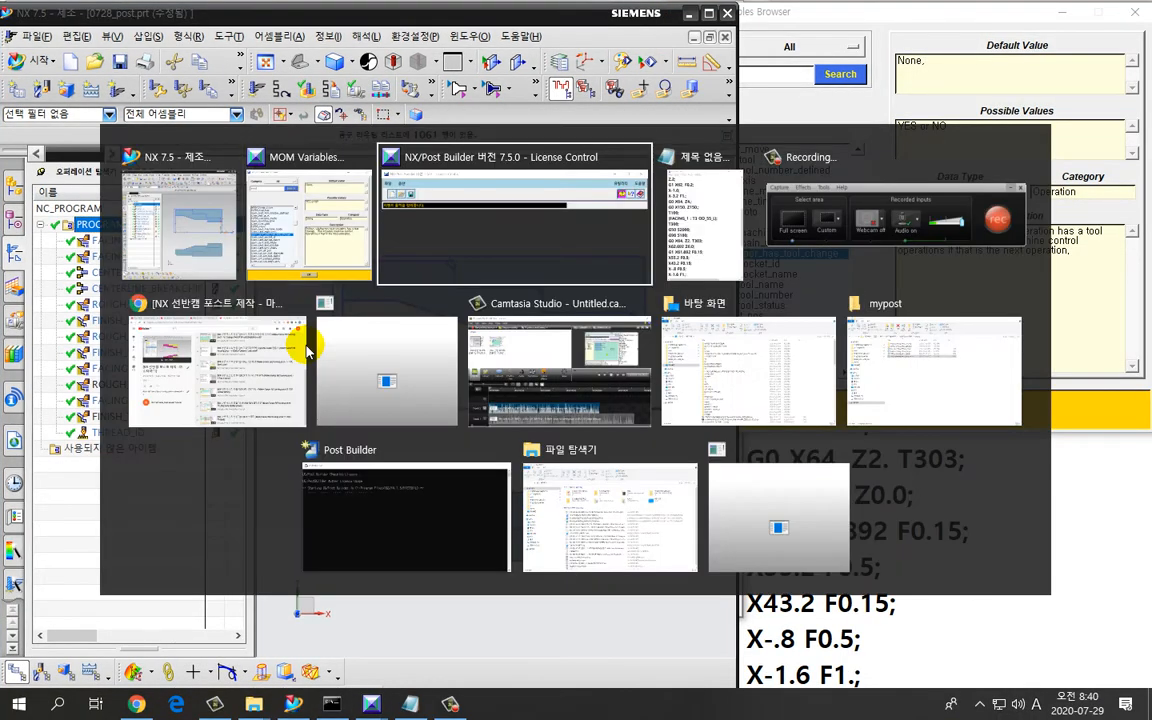
pyautogui.scroll(-3, 593, 428)
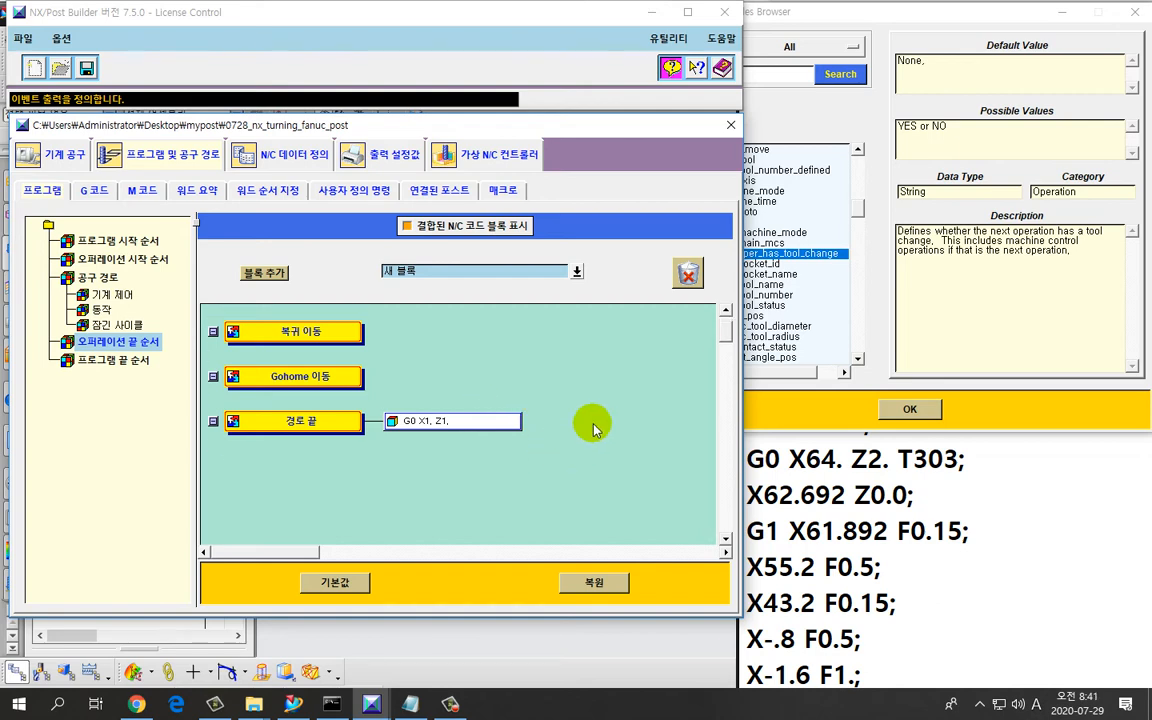
pyautogui.hotkey('ctrl', '2')
pyautogui.moveTo(398, 388)
pyautogui.mouseDown()
pyautogui.moveTo(428, 391)
pyautogui.moveTo(411, 423)
pyautogui.moveTo(436, 394)
pyautogui.moveTo(461, 428)
pyautogui.moveTo(500, 411)
pyautogui.moveTo(484, 393)
pyautogui.mouseUp()
pyautogui.moveTo(510, 396); pyautogui.dragTo(509, 396)
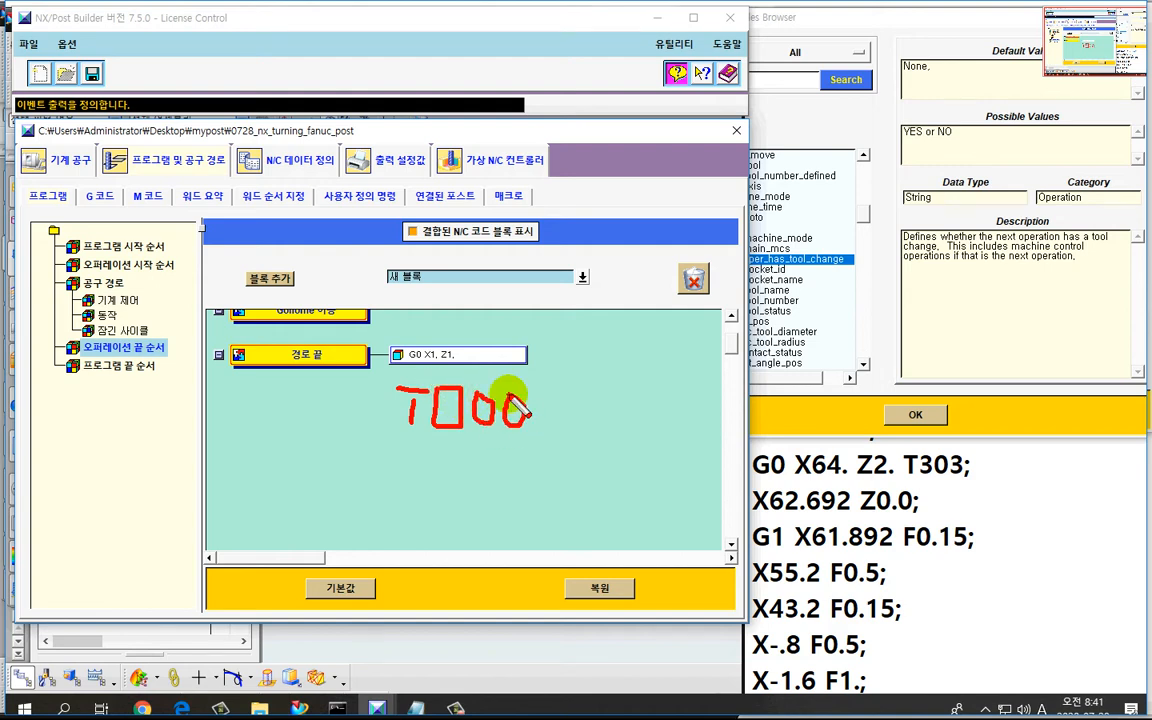
pyautogui.press('Escape')
pyautogui.click(581, 276)
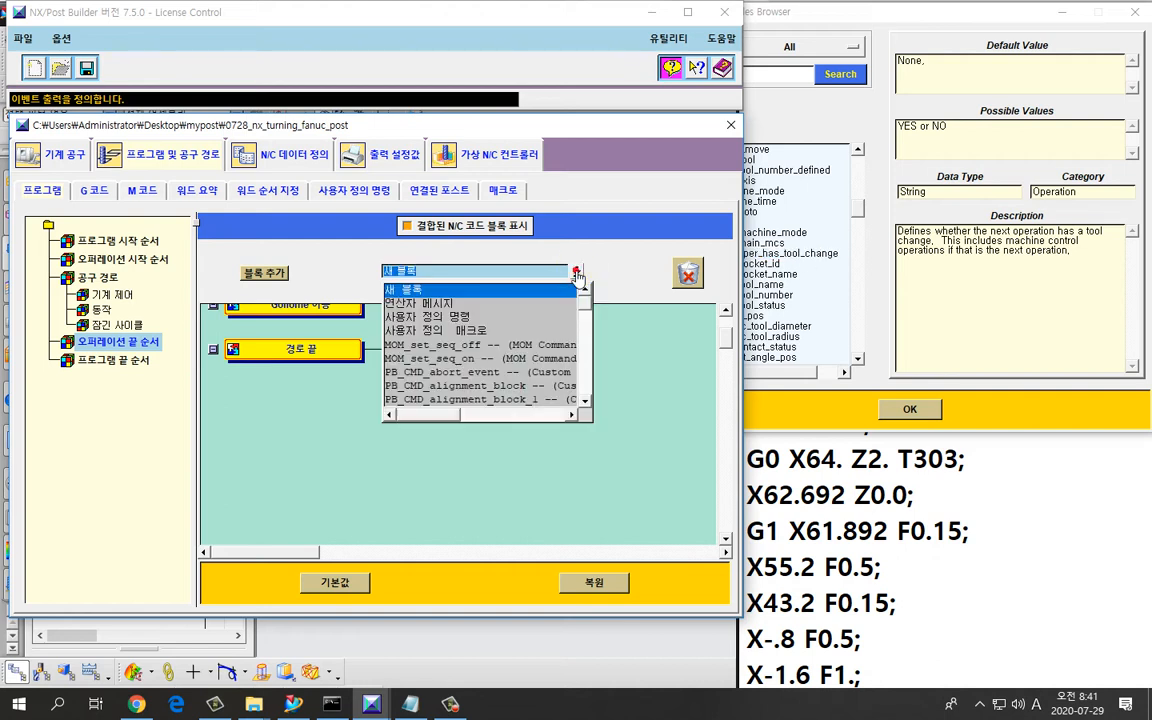
pyautogui.click(489, 316)
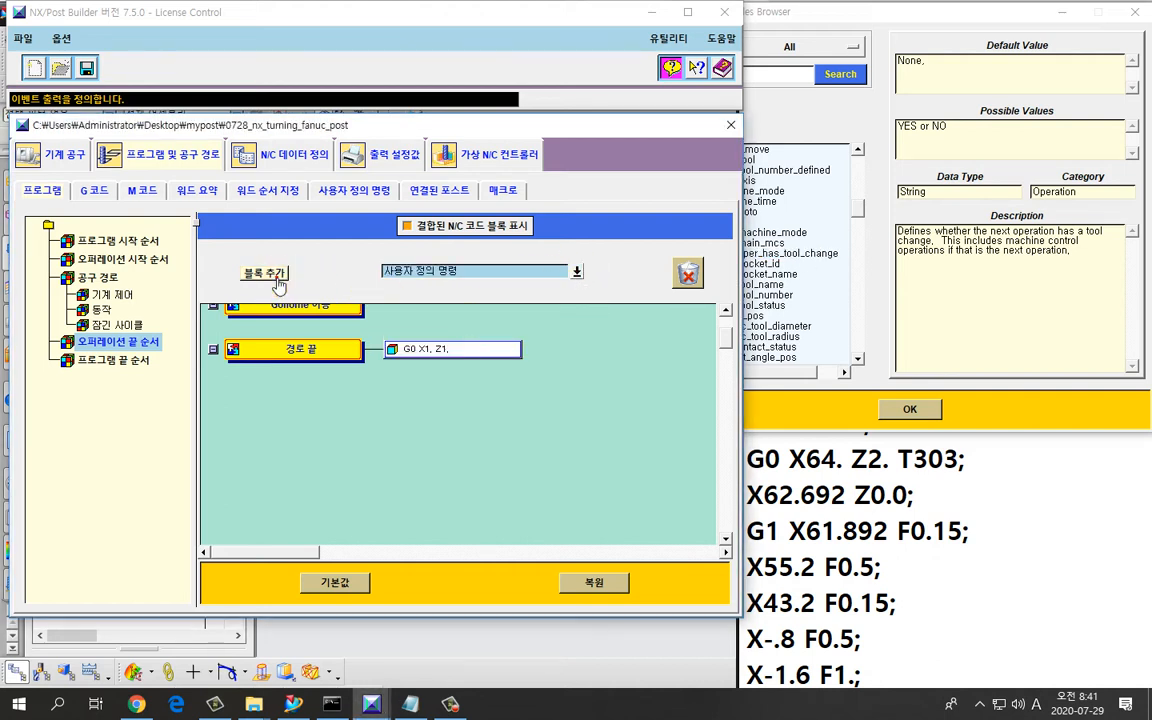
pyautogui.moveTo(279, 285); pyautogui.dragTo(506, 480)
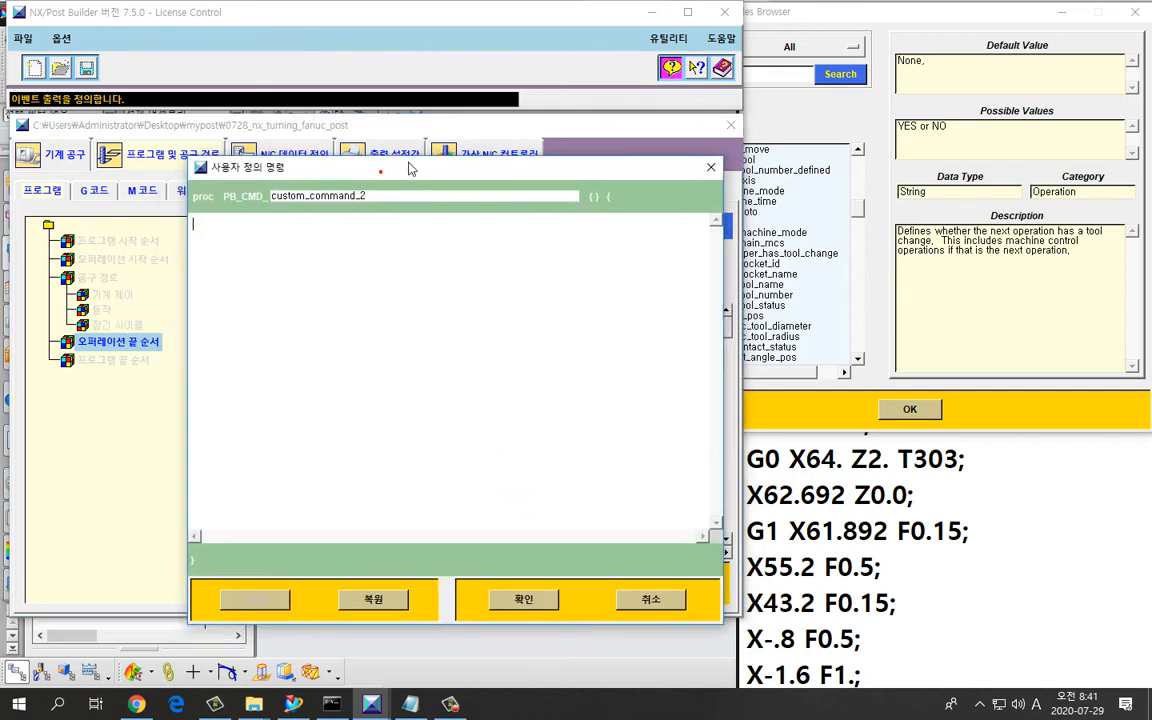
# Name the new custom command PB_CMD_tool_end.
pyautogui.moveTo(408, 170); pyautogui.dragTo(288, 130)
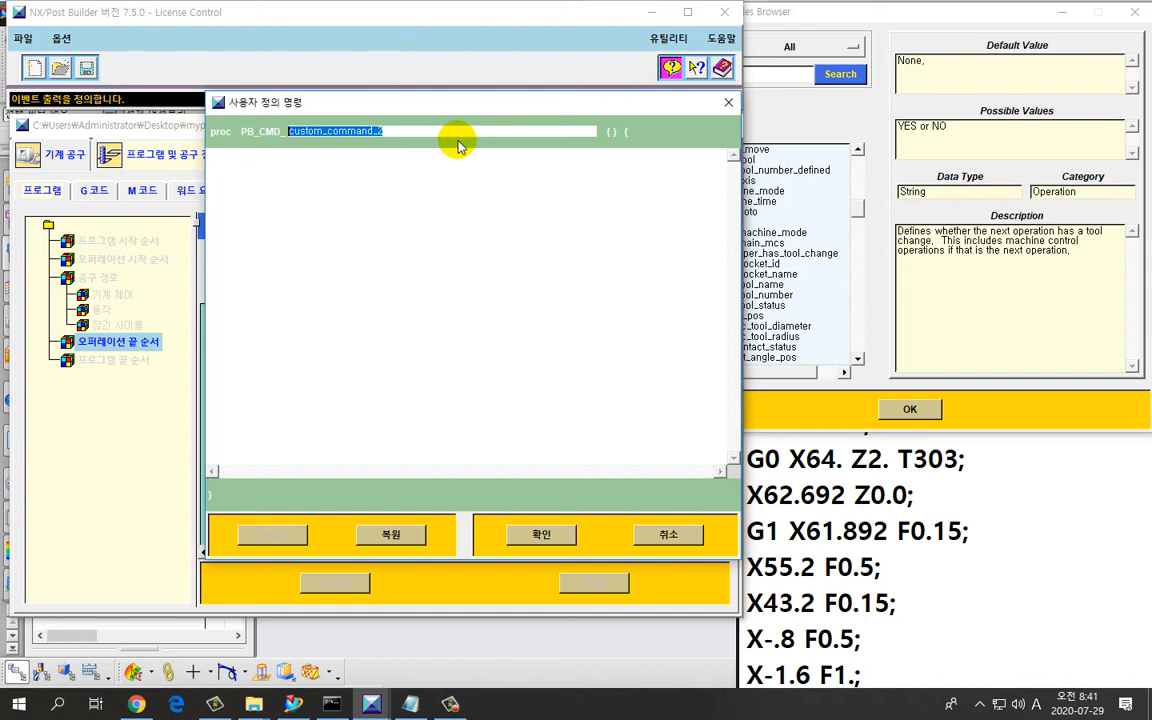
pyautogui.write('tool_end')
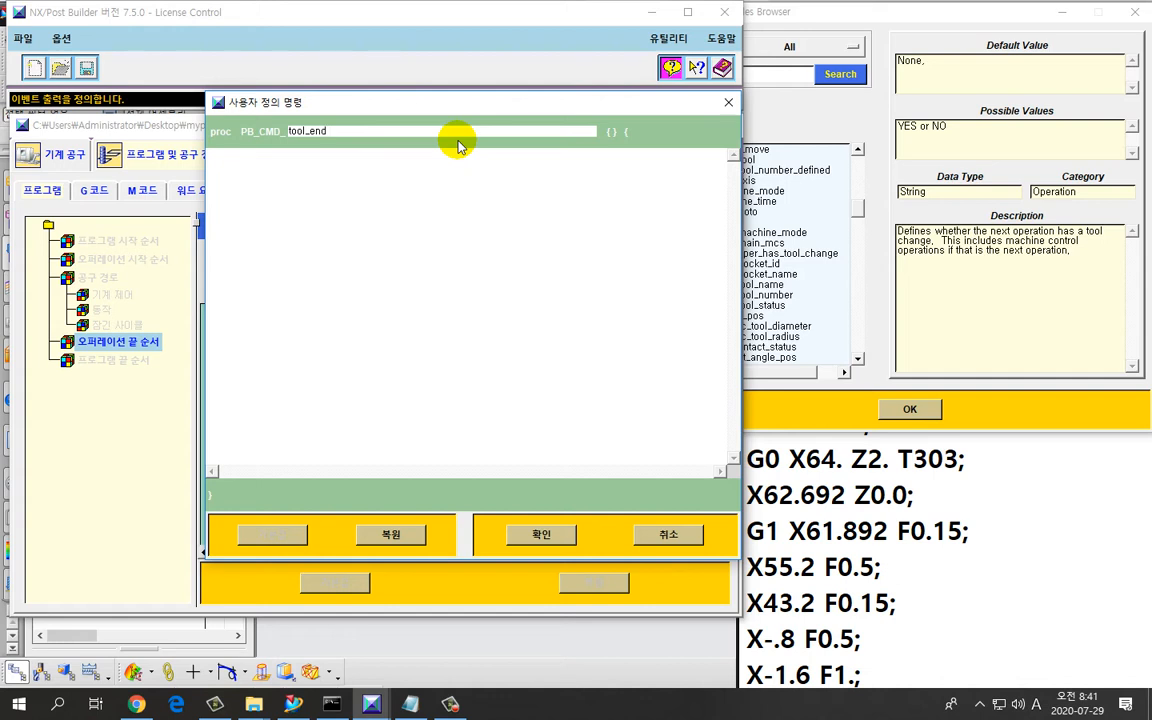
pyautogui.click(462, 150)
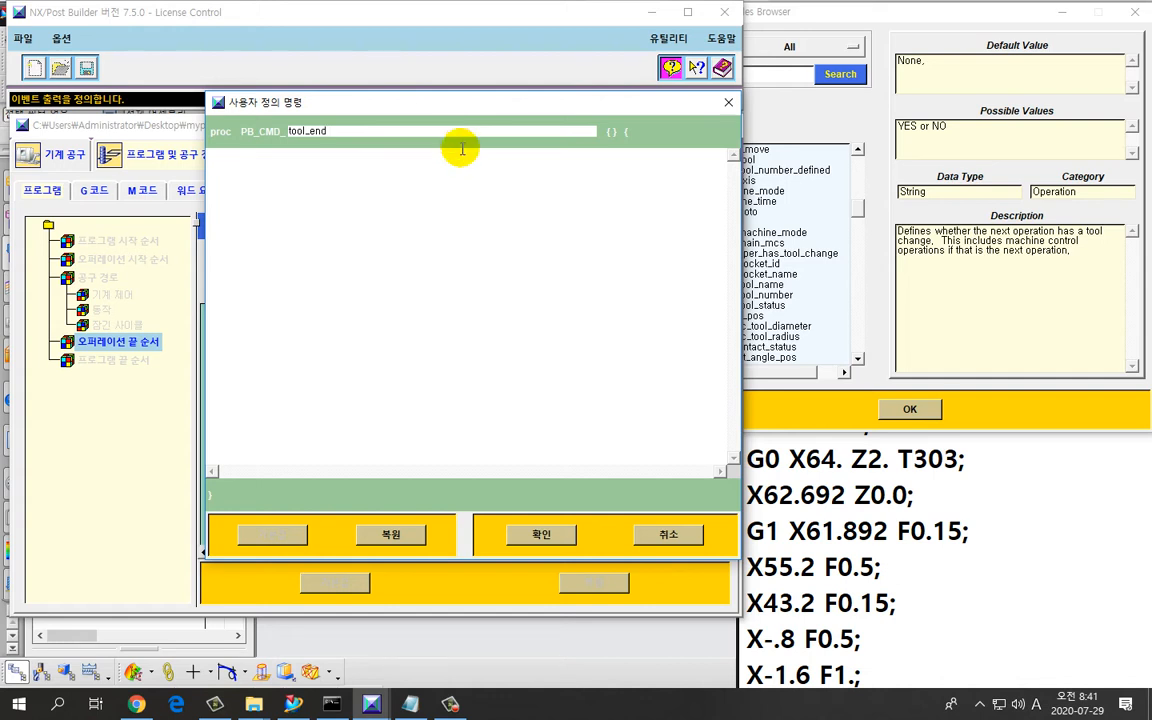
# Open a new empty Notepad document and arrange its window beside the MOM variable description.
pyautogui.hotkey('ctrl', '2')
pyautogui.moveTo(460, 322)
pyautogui.mouseDown()
pyautogui.moveTo(288, 152)
pyautogui.moveTo(455, 368)
pyautogui.mouseUp()
pyautogui.press('Escape')
pyautogui.press('super+r')
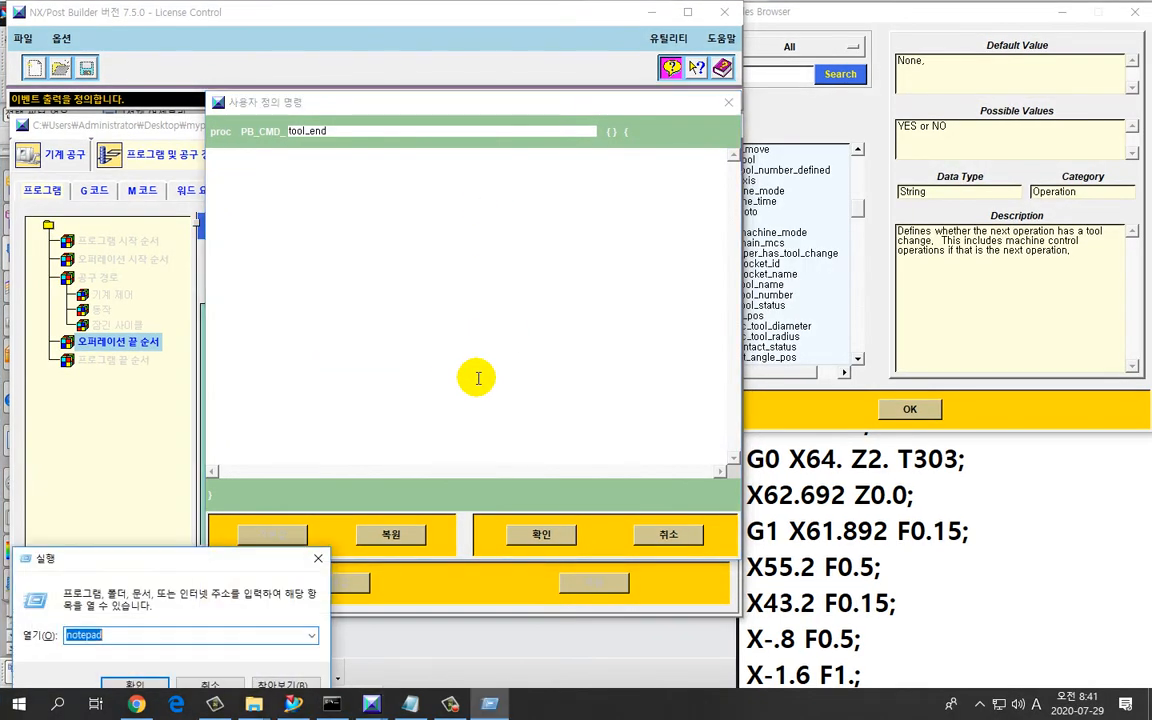
pyautogui.press('Escape')
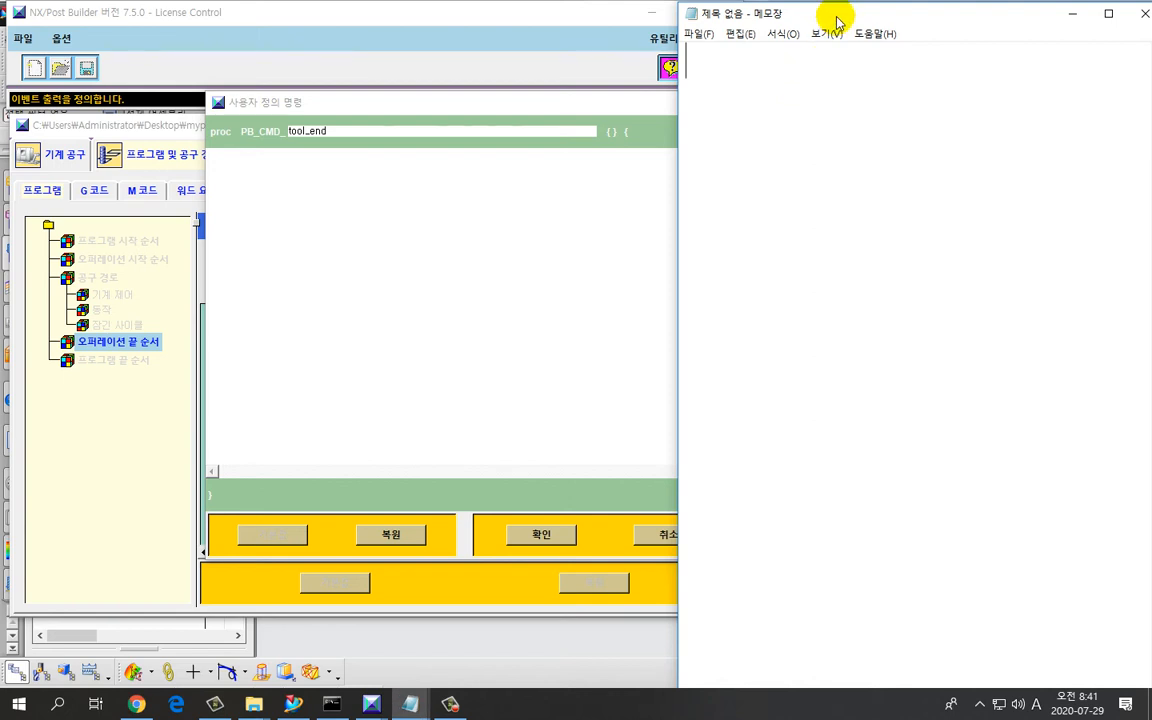
pyautogui.moveTo(830, 21); pyautogui.dragTo(143, 24)
pyautogui.moveTo(487, 129); pyautogui.dragTo(737, 145)
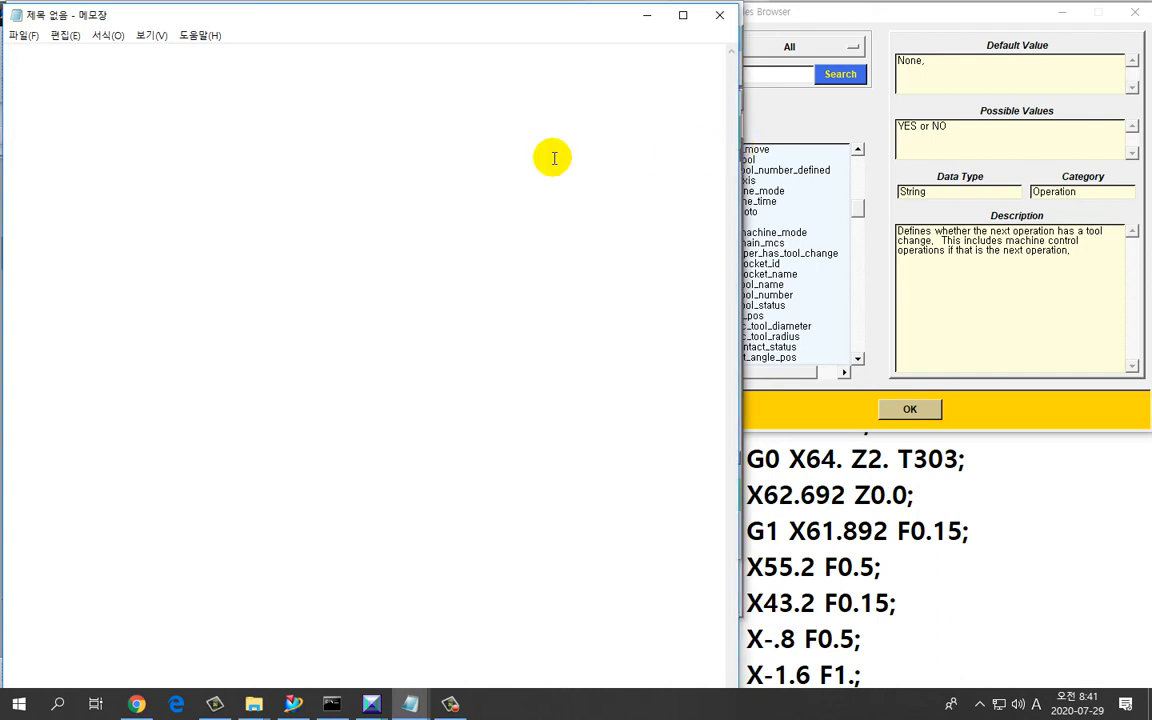
# Write the first comment line "# 이 프로그램은 다음공정에 공구변경이 있으면" in the Notepad document.
pyautogui.write('#')
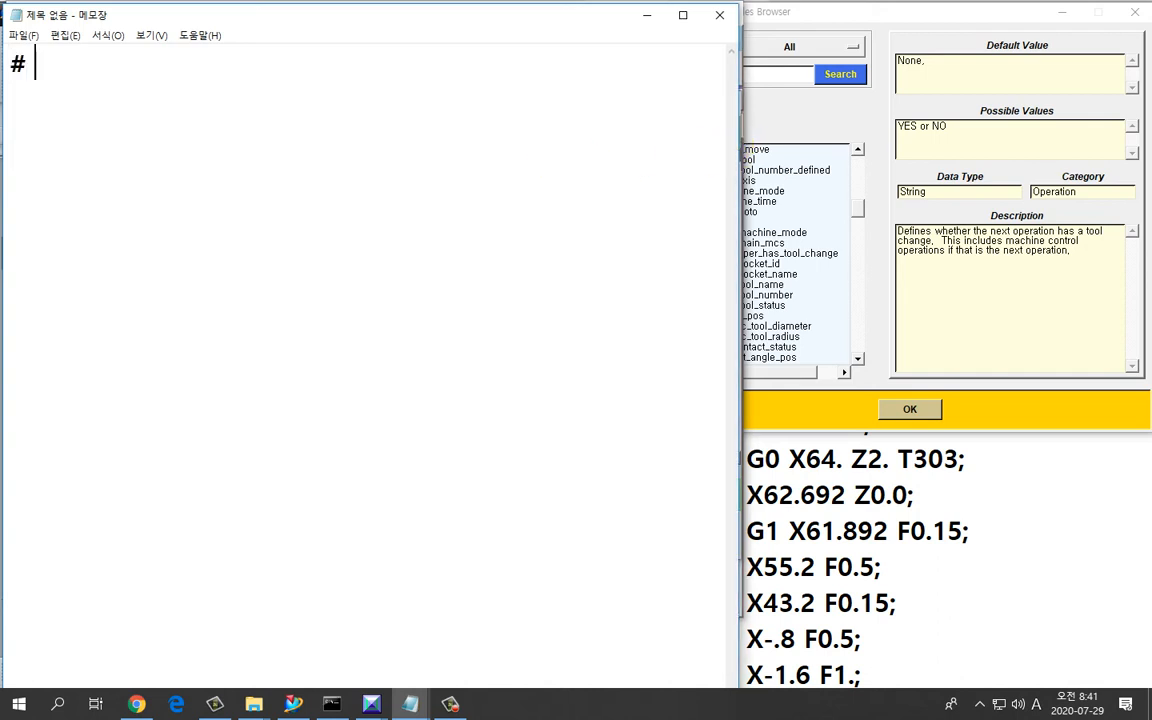
pyautogui.write(' 이 프로그램')
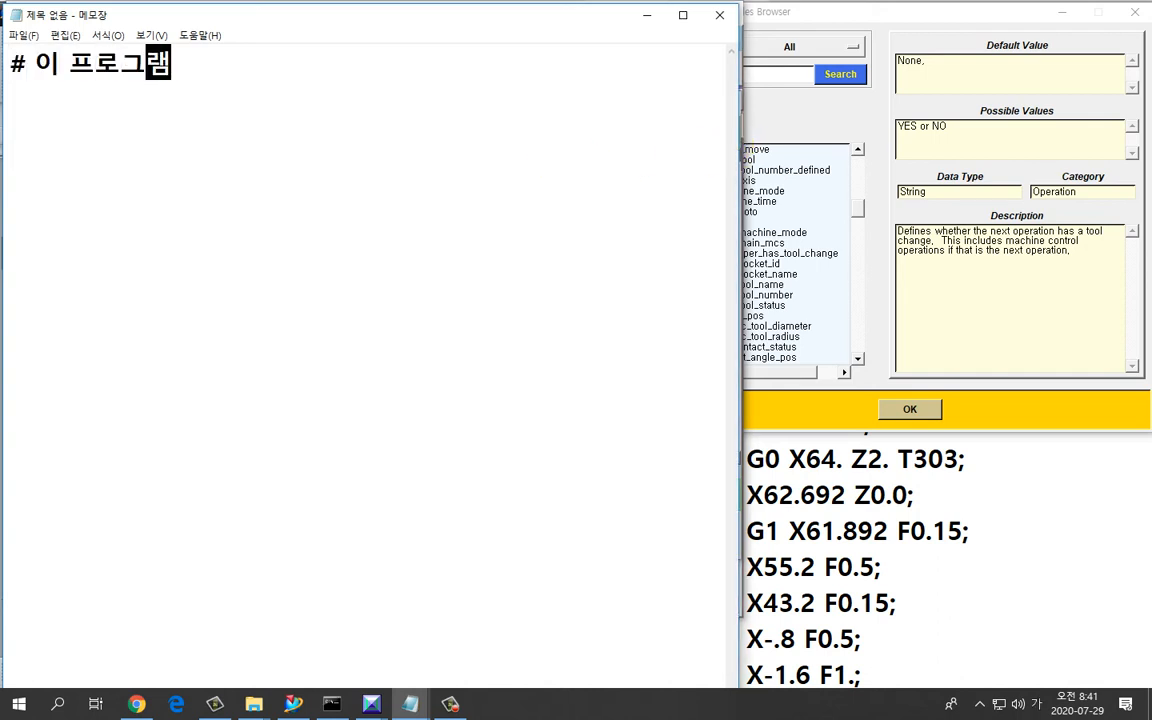
pyautogui.write('은 ')
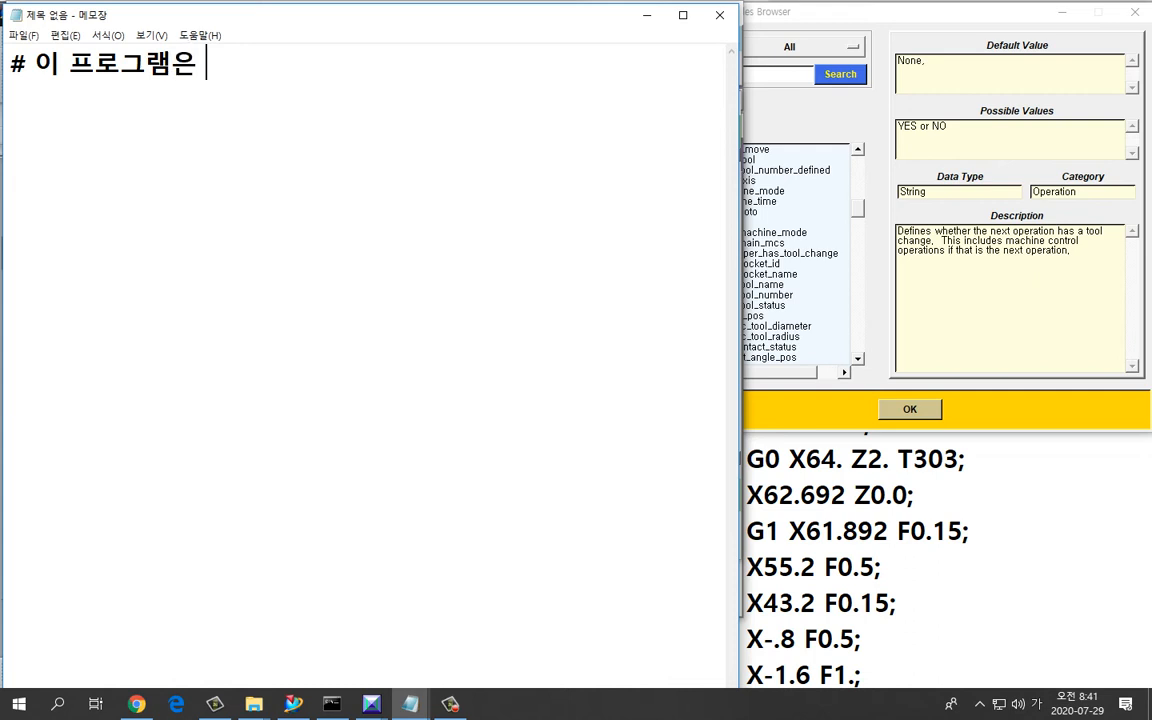
pyautogui.write('ㄱ')
pyautogui.press('BackSpace')
pyautogui.write('다음공정에')
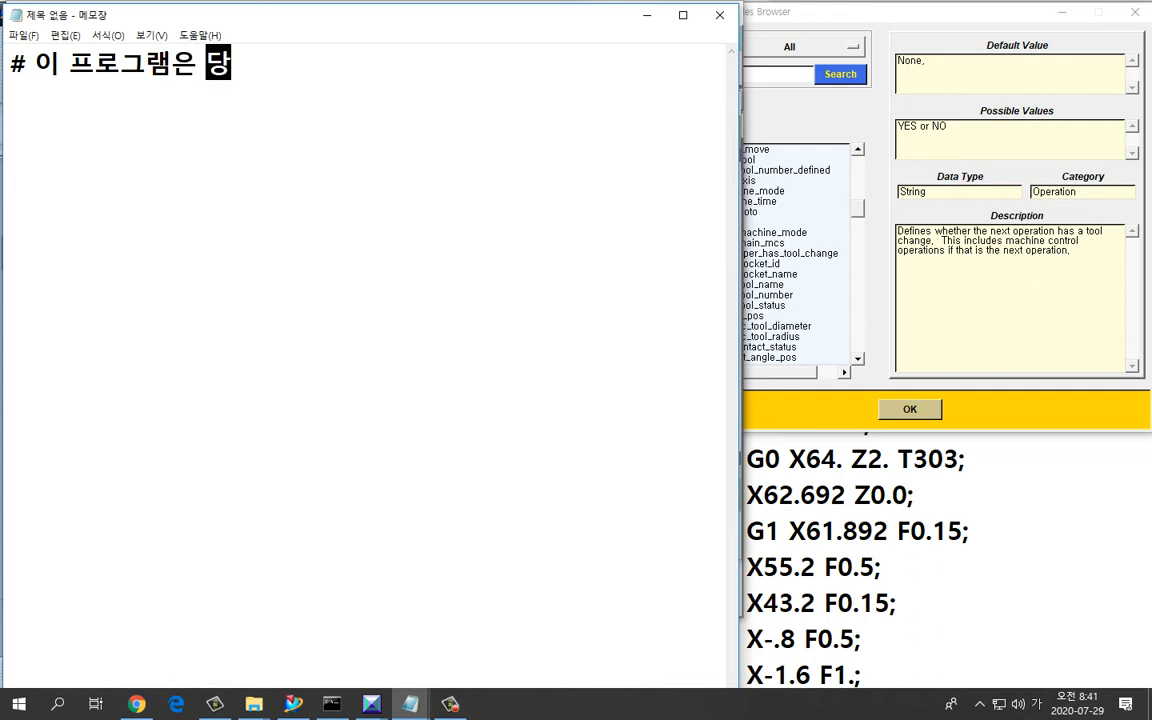
pyautogui.write(' 공구')
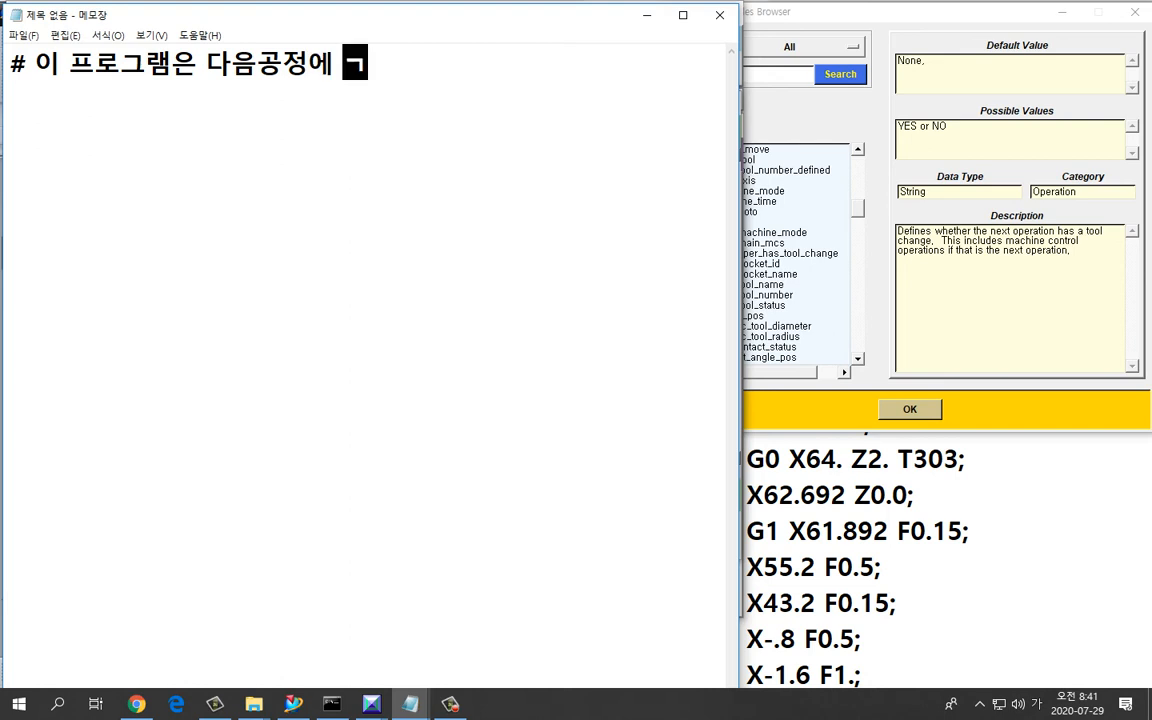
pyautogui.write('변경')
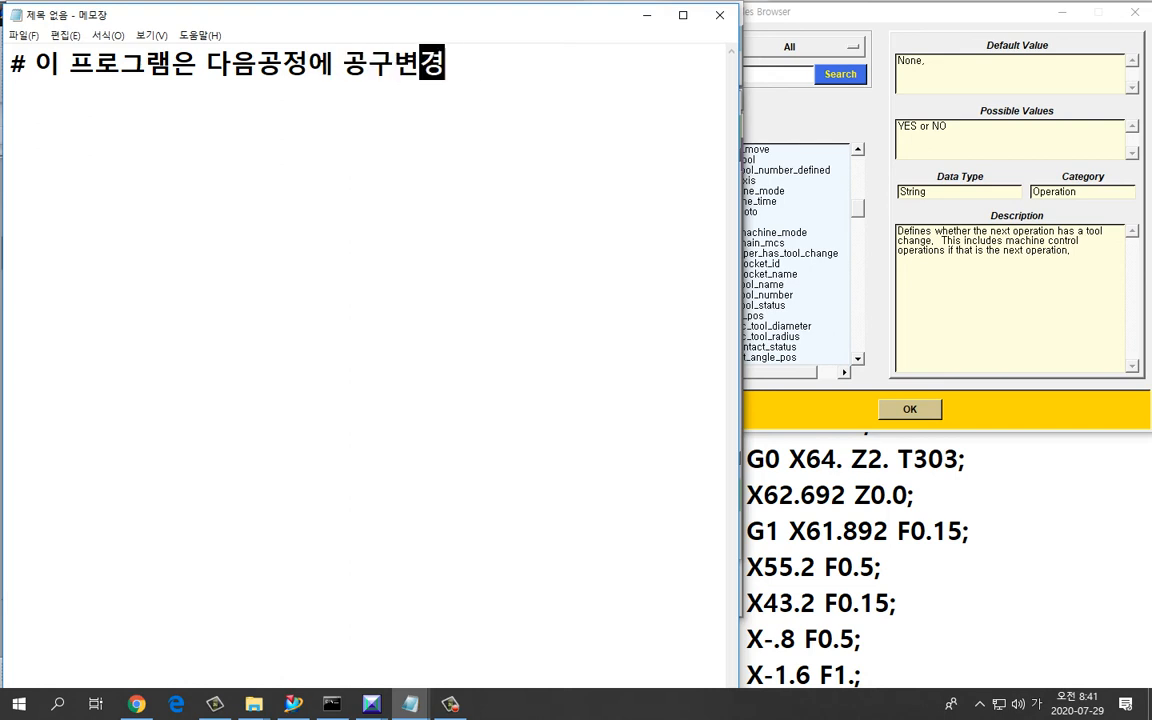
pyautogui.write('이 있ㅇ으면')
pyautogui.press('Return')
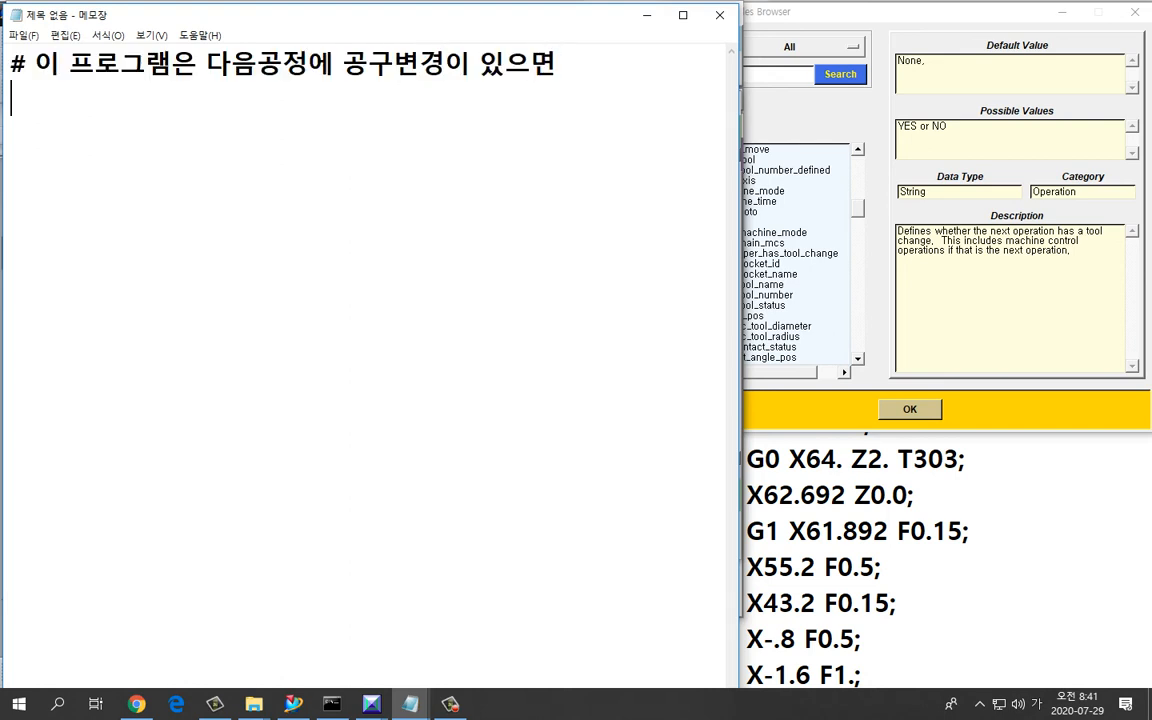
# Add the second comment line "# T100 과 같이 코드를 출력합니다." and leave blank lines below it.
pyautogui.write('#')
pyautogui.press('Hangul')
pyautogui.write('T100 rh')
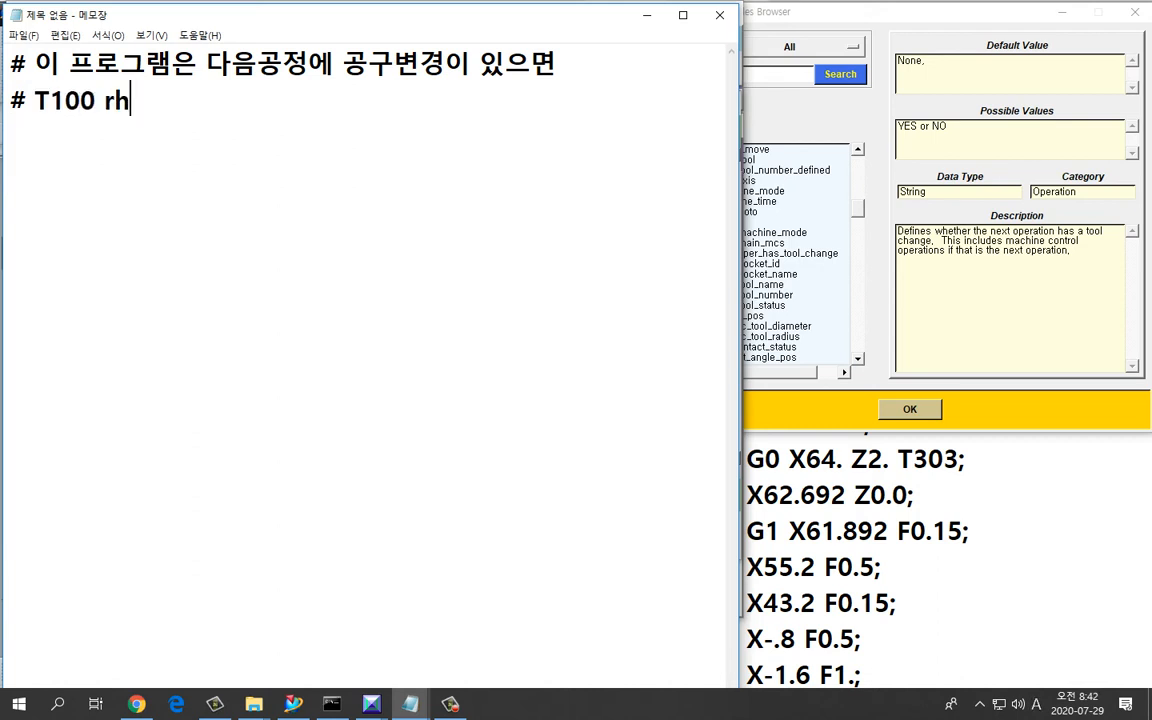
pyautogui.press('BackSpace')
pyautogui.press('BackSpace')
pyautogui.press('Hangul')
pyautogui.write('rhk rkxd')
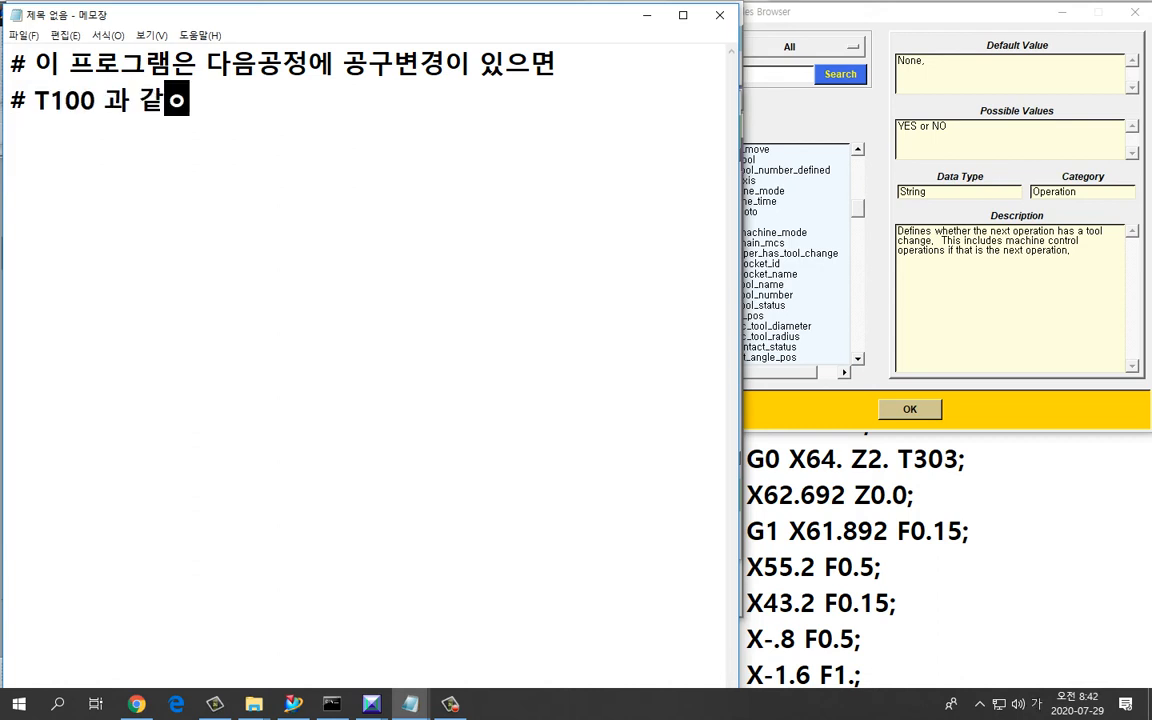
pyautogui.write('l')
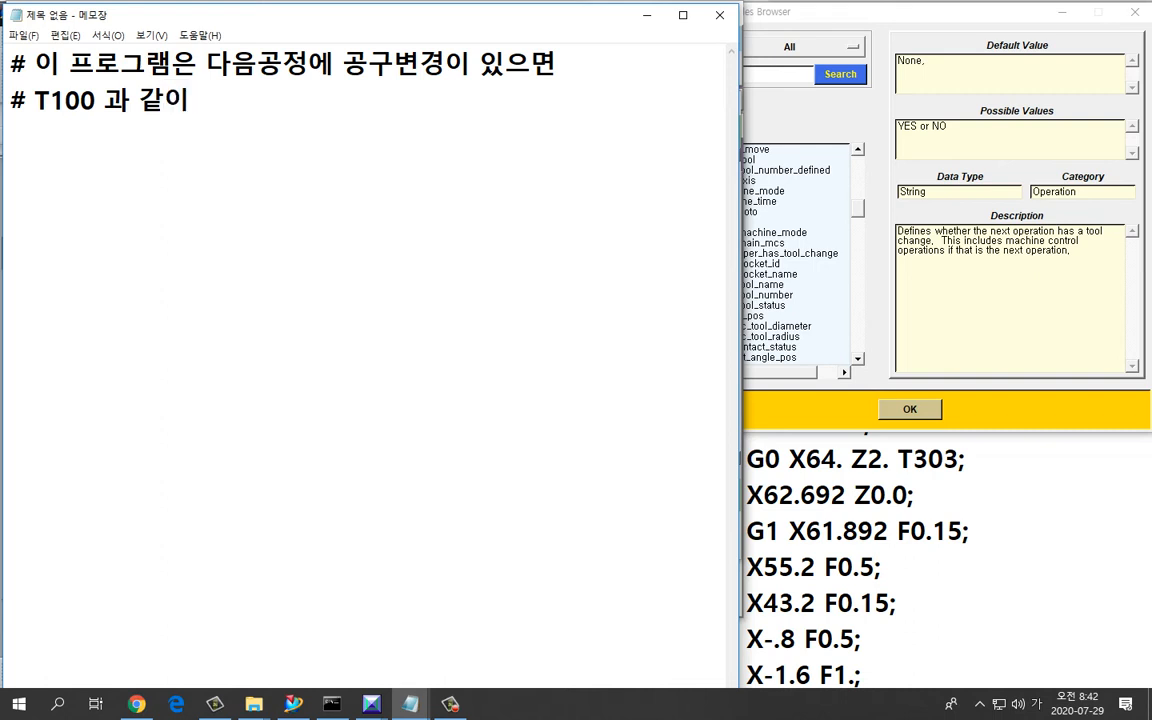
pyautogui.write(' zhemfmf cnffur')
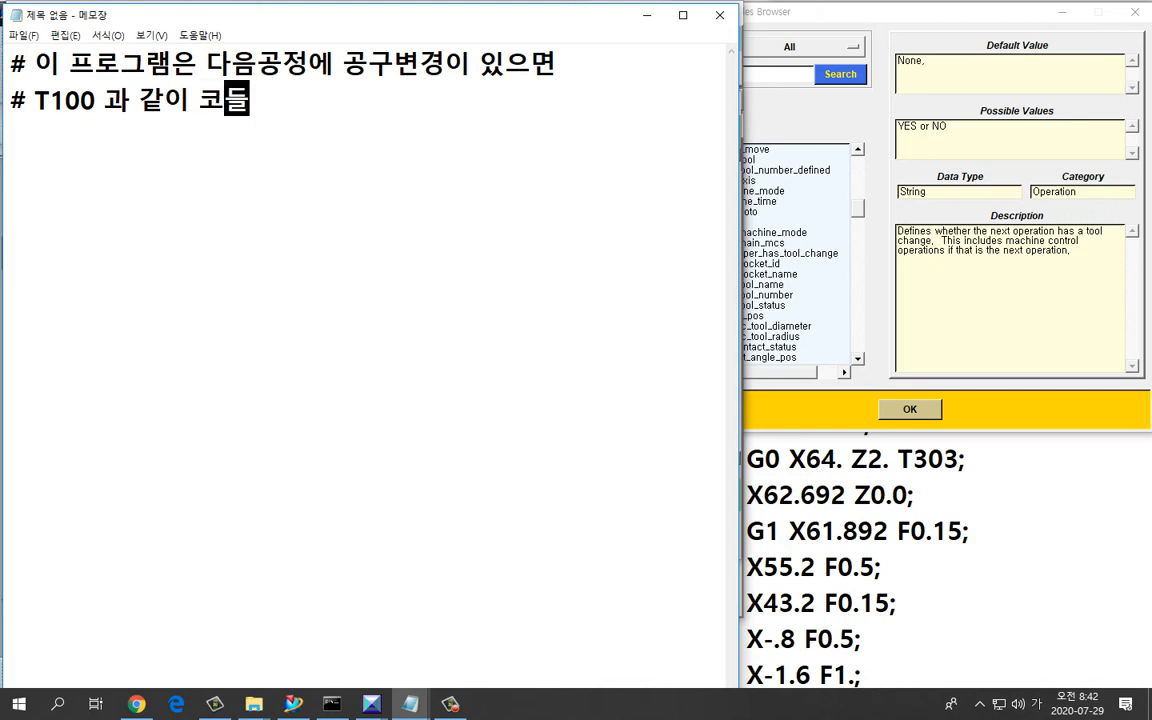
pyautogui.write('gkqslek.')
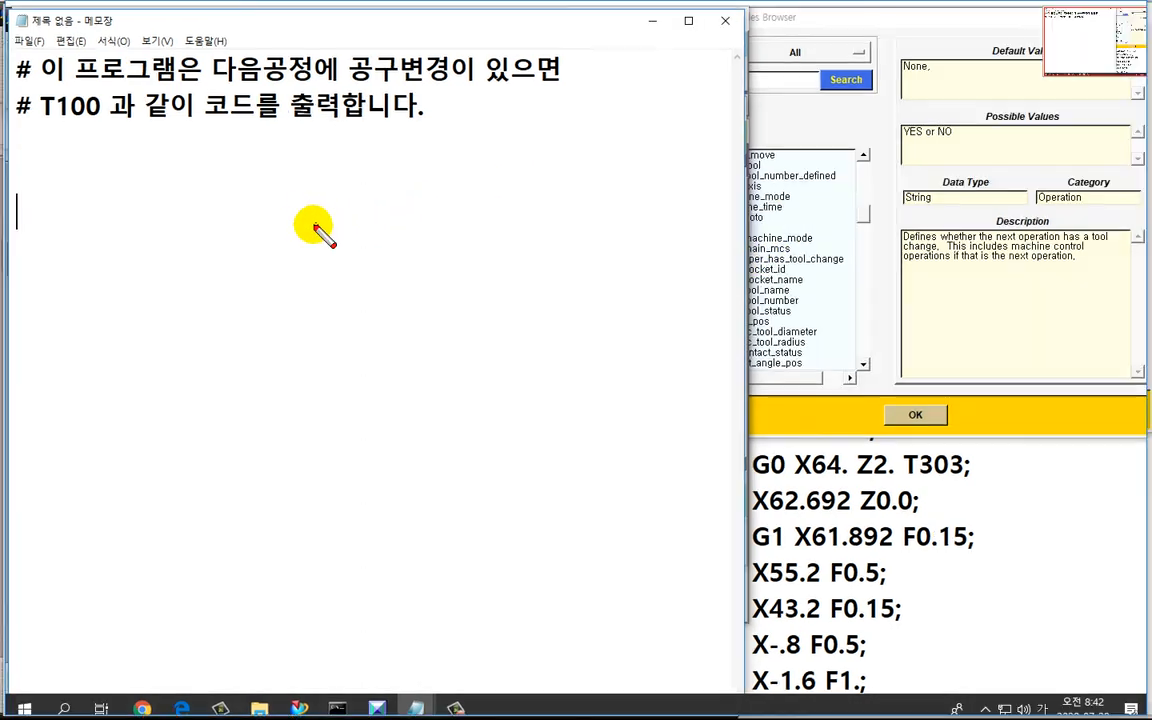
pyautogui.moveTo(296, 214)
pyautogui.mouseDown()
pyautogui.moveTo(360, 214)
pyautogui.moveTo(339, 290)
pyautogui.mouseUp()
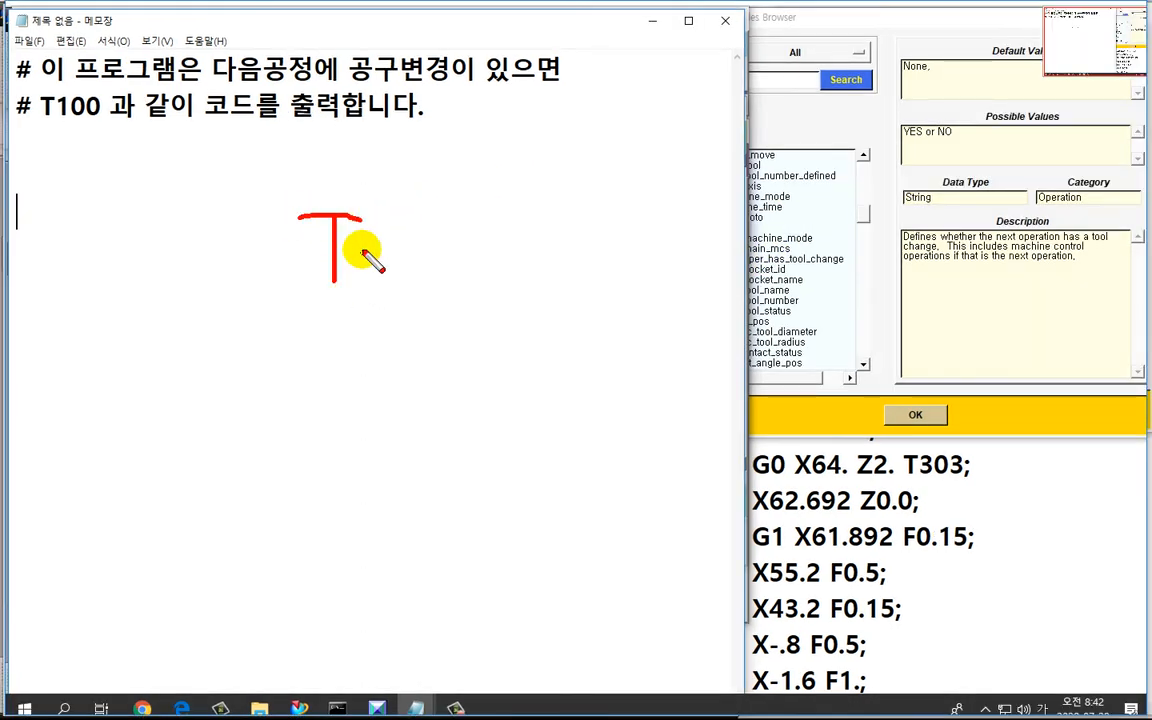
pyautogui.moveTo(367, 222)
pyautogui.mouseDown()
pyautogui.moveTo(370, 299)
pyautogui.moveTo(437, 247)
pyautogui.moveTo(368, 225)
pyautogui.mouseUp()
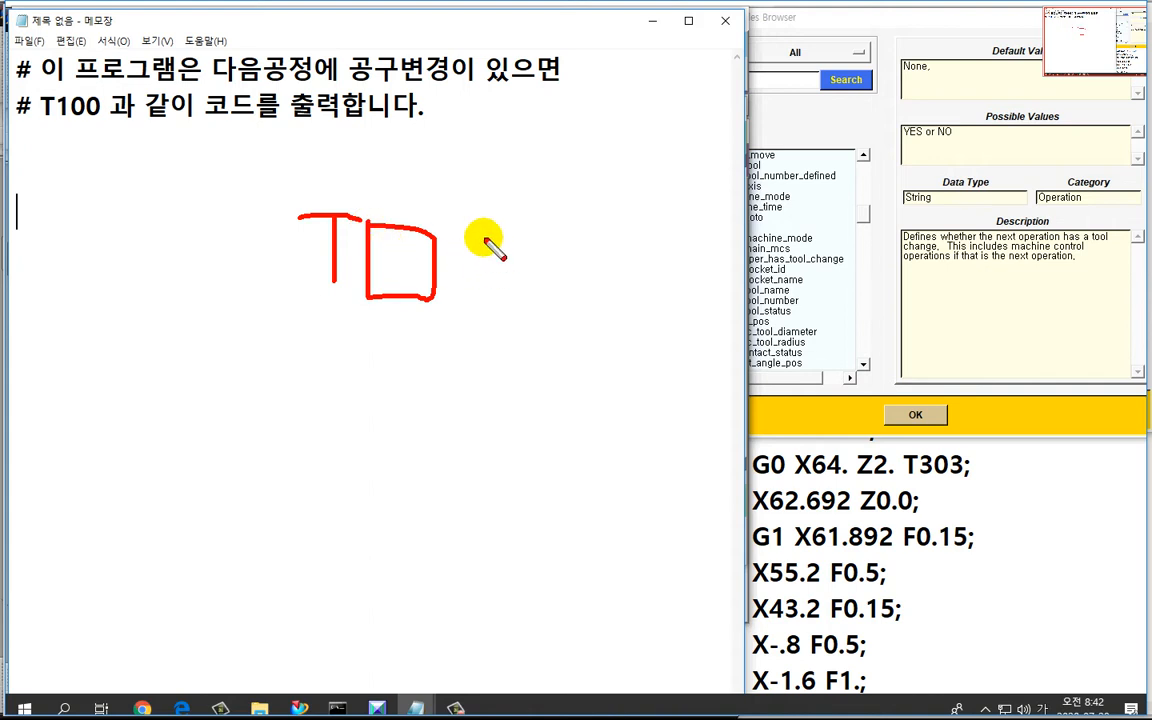
pyautogui.moveTo(483, 239)
pyautogui.mouseDown()
pyautogui.moveTo(488, 267)
pyautogui.moveTo(482, 238)
pyautogui.mouseUp()
pyautogui.moveTo(521, 240)
pyautogui.mouseDown()
pyautogui.moveTo(522, 286)
pyautogui.moveTo(526, 240)
pyautogui.mouseUp()
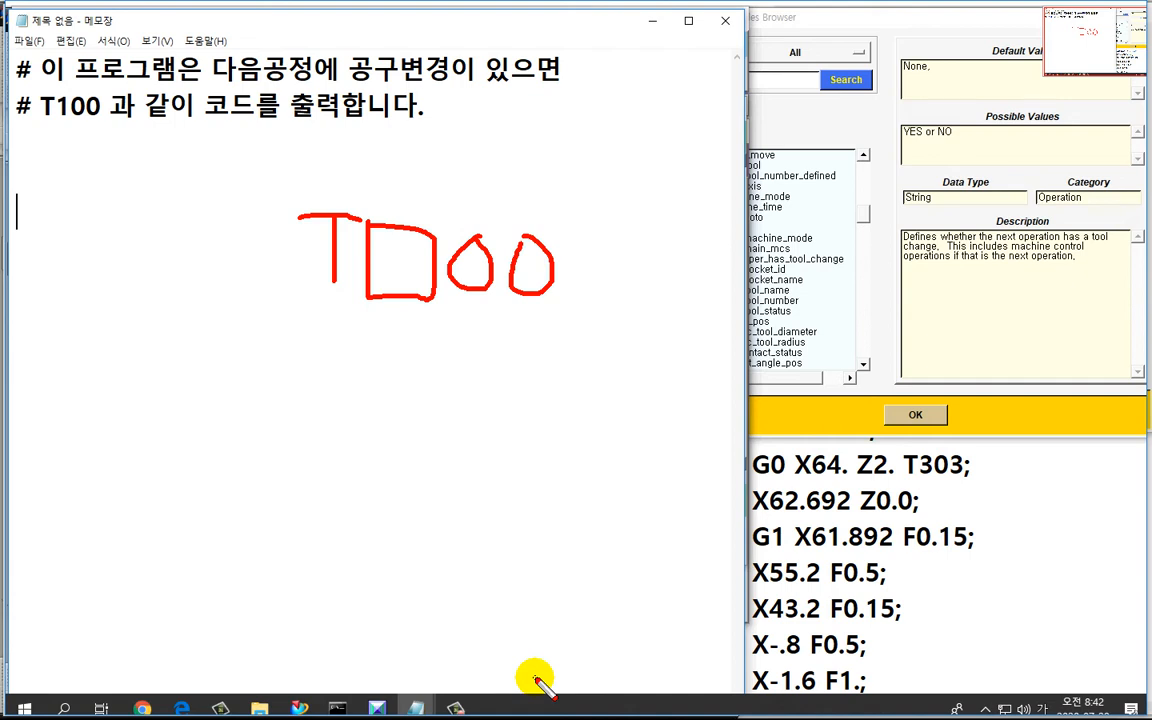
pyautogui.press('Escape')
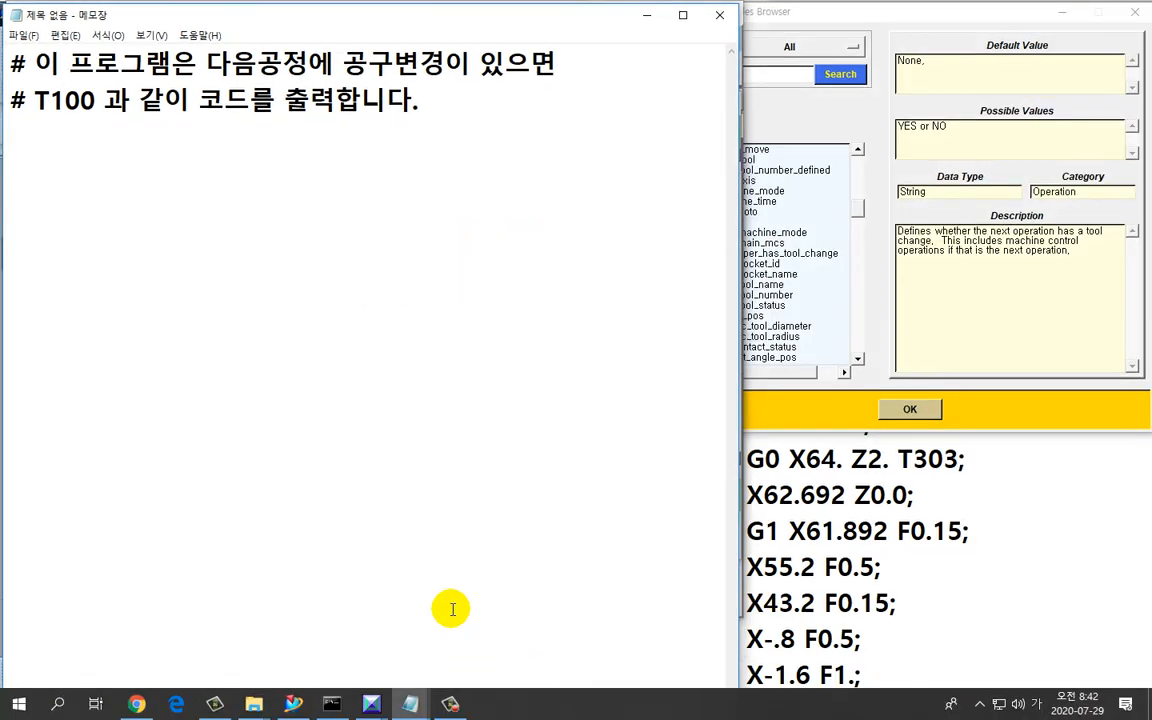
pyautogui.write('ㅡ')
pyautogui.press('BackSpace')
pyautogui.press('Hangul')
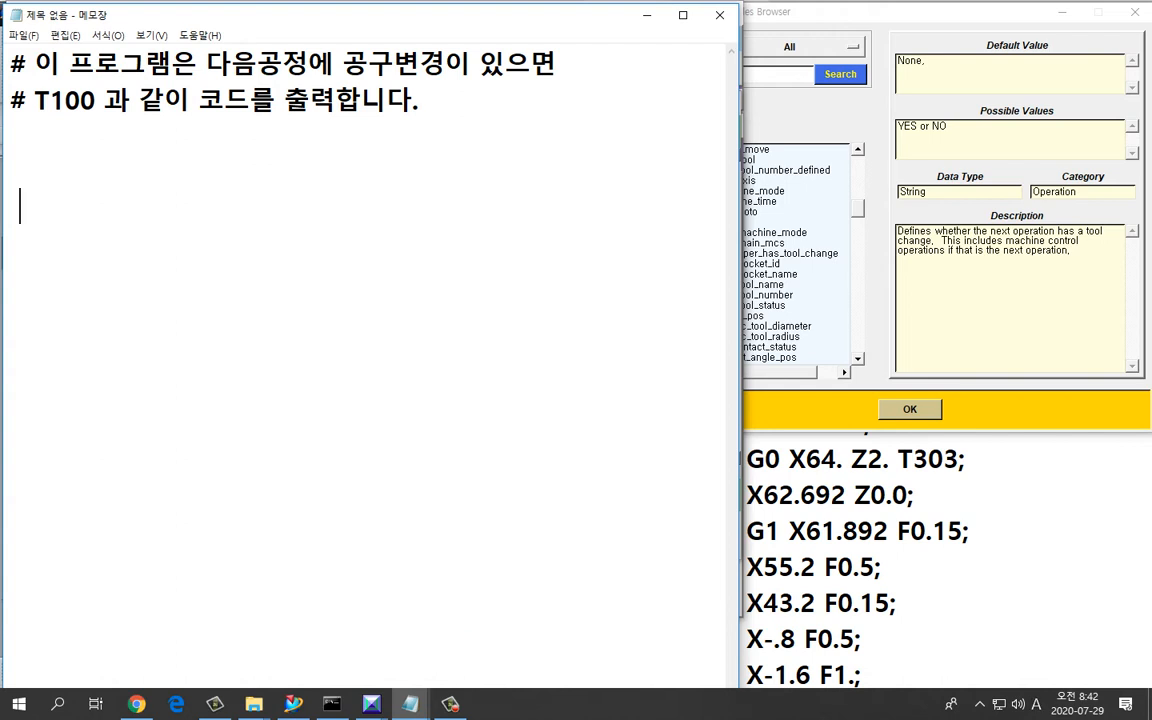
# Start the output line as MOM_output_literal "T$mom_tool_number, leaving the quotation open.
pyautogui.write('MOM')
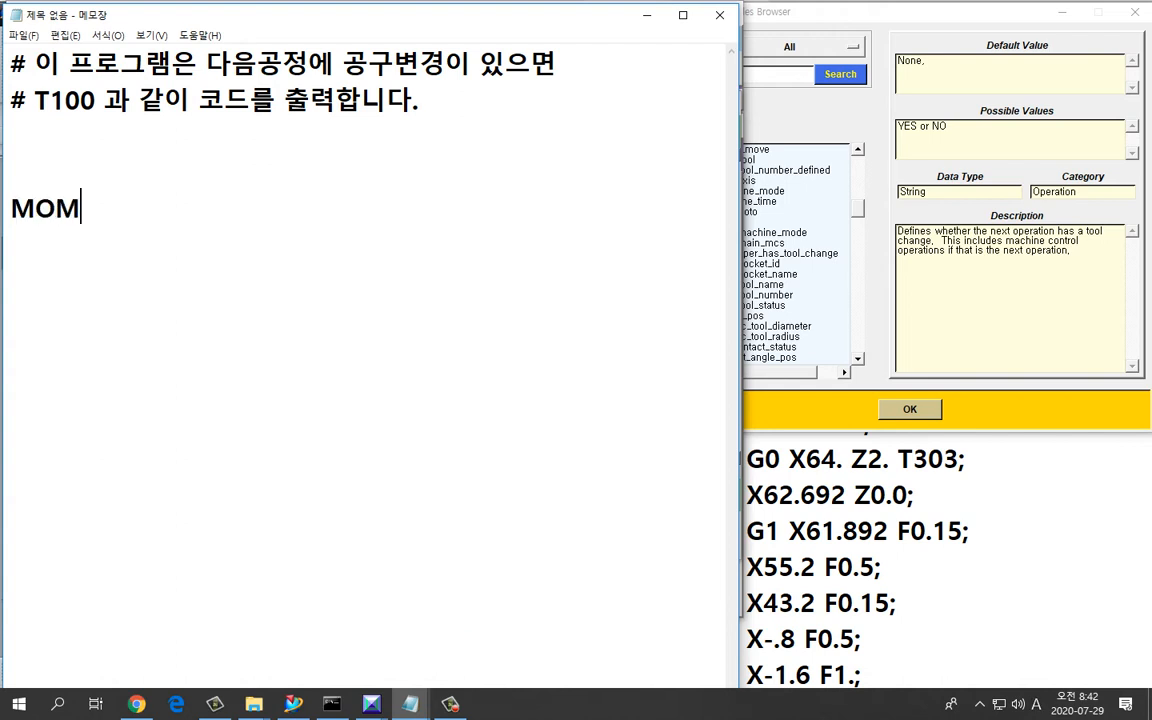
pyautogui.write('_output')
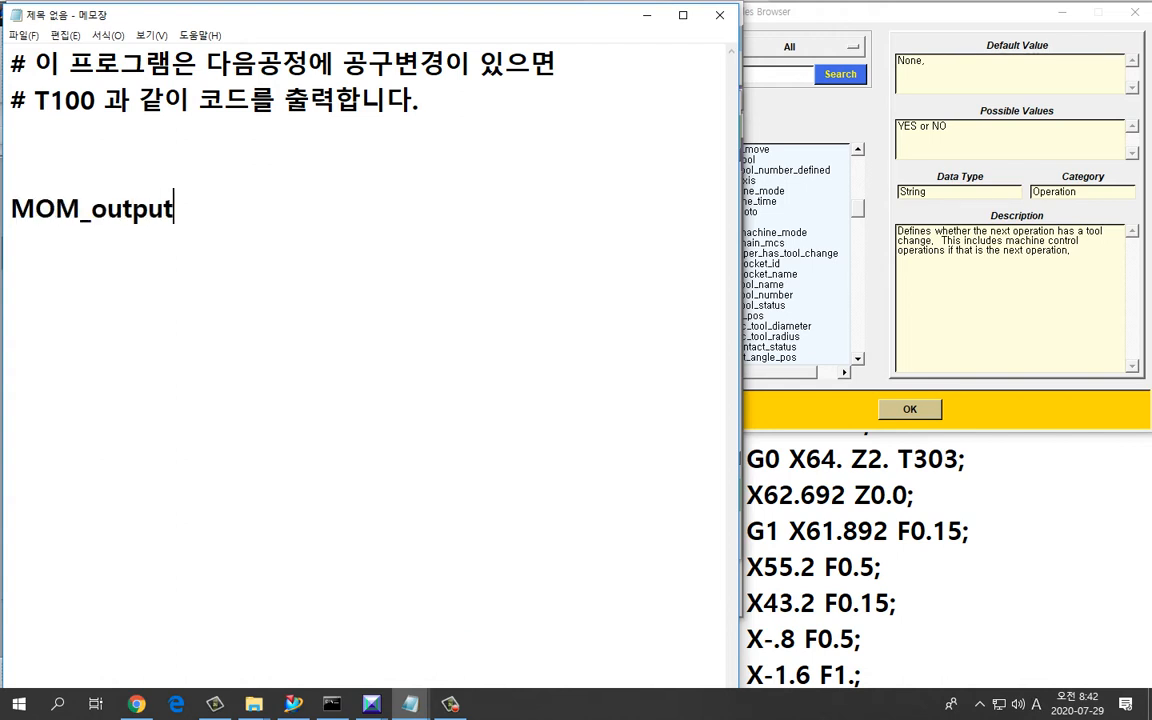
pyautogui.write('_literal')
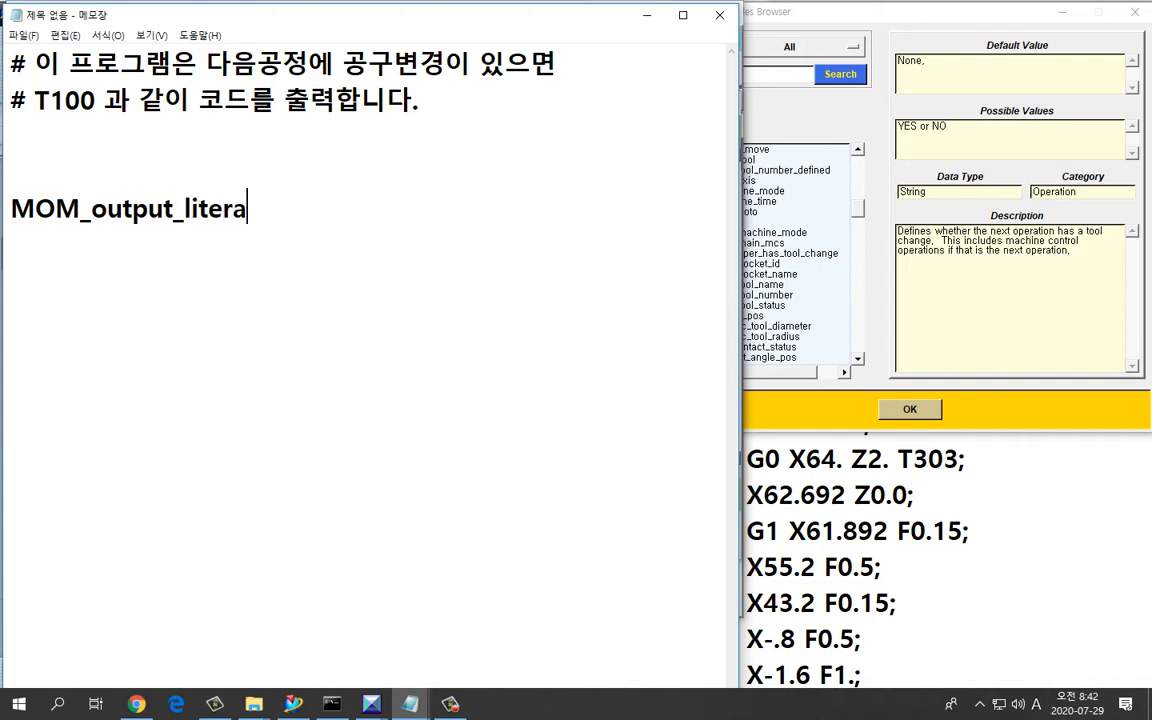
pyautogui.write('"T$mom_')
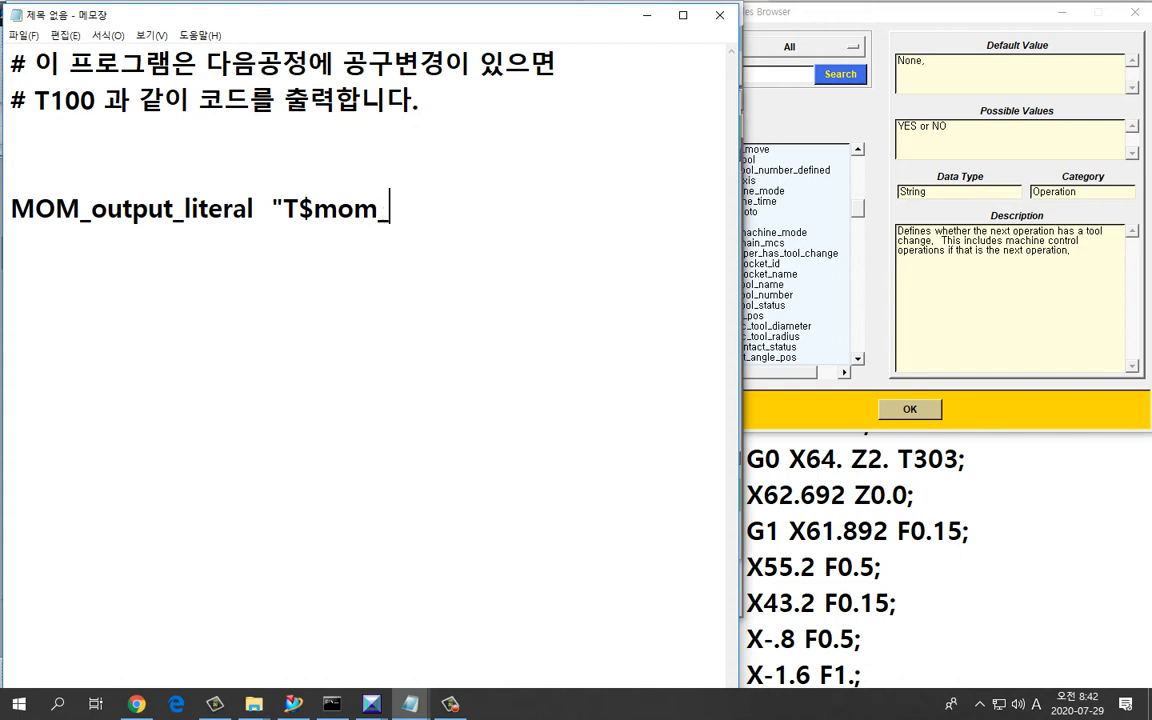
pyautogui.write('tool_')
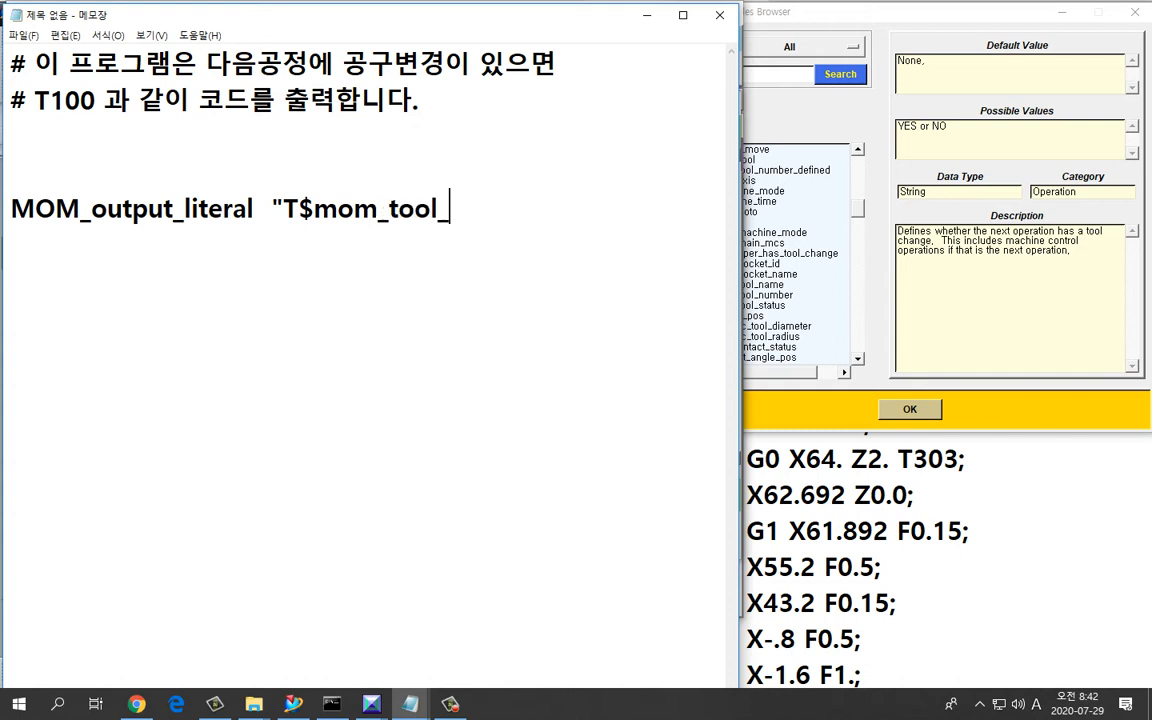
pyautogui.write('nu')
pyautogui.press('BackSpace')
pyautogui.write('number')
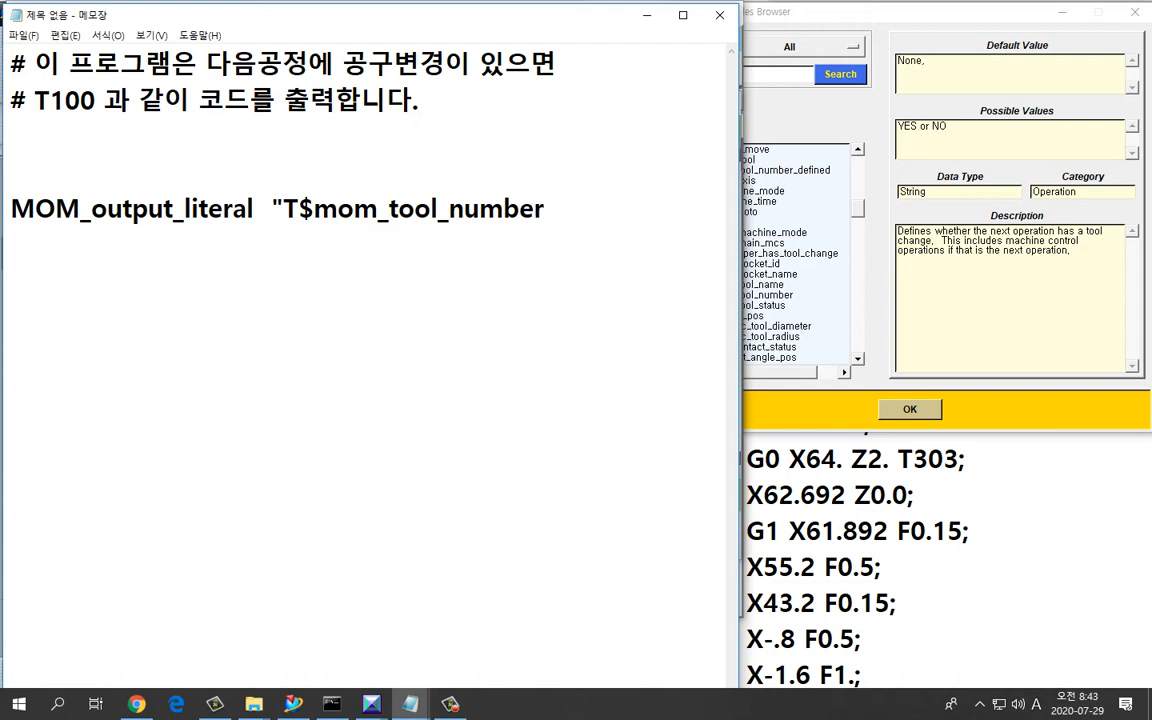
# Insert the declaration "global mom_tool_number" between the comments and the MOM_output_literal line.
pyautogui.press('Up')
pyautogui.press('Up')
pyautogui.press('Return')
pyautogui.write('global ')
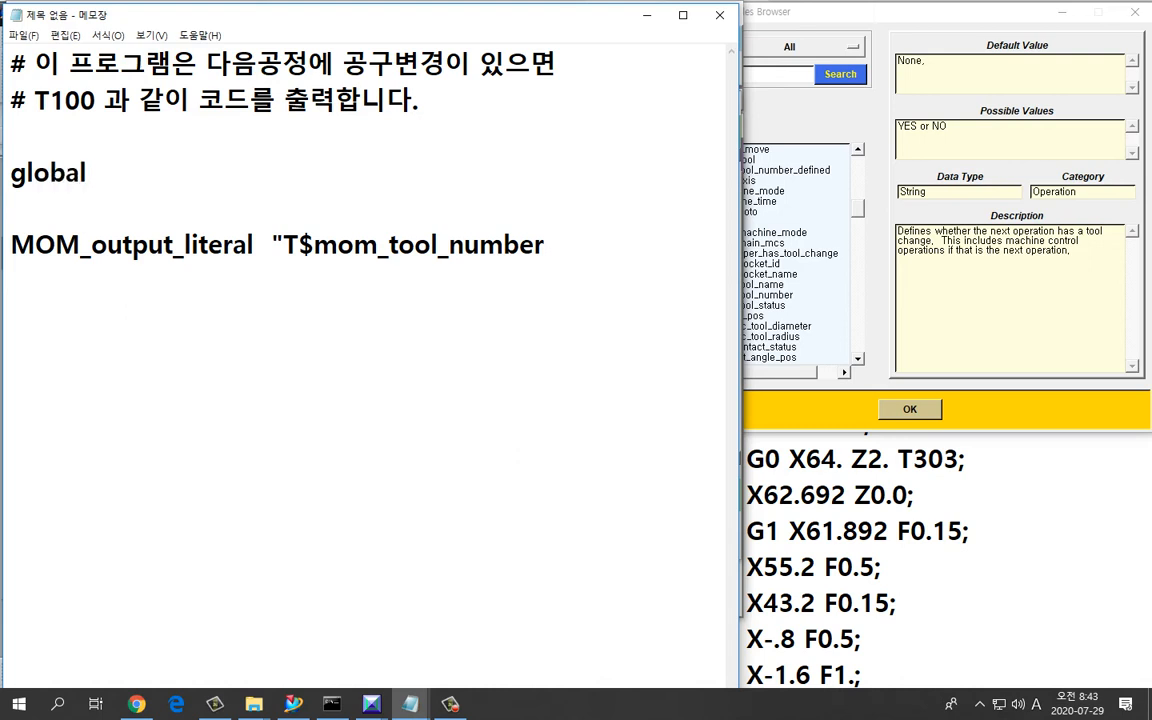
pyautogui.write('mom_to')
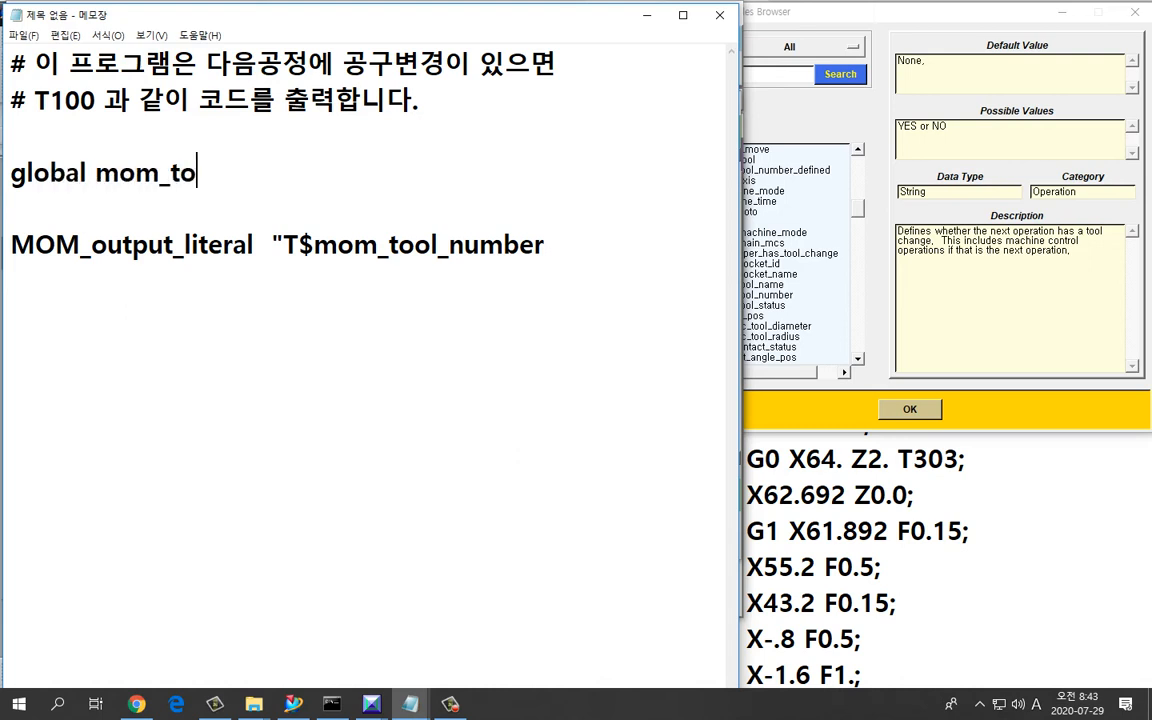
pyautogui.write('ol_number')
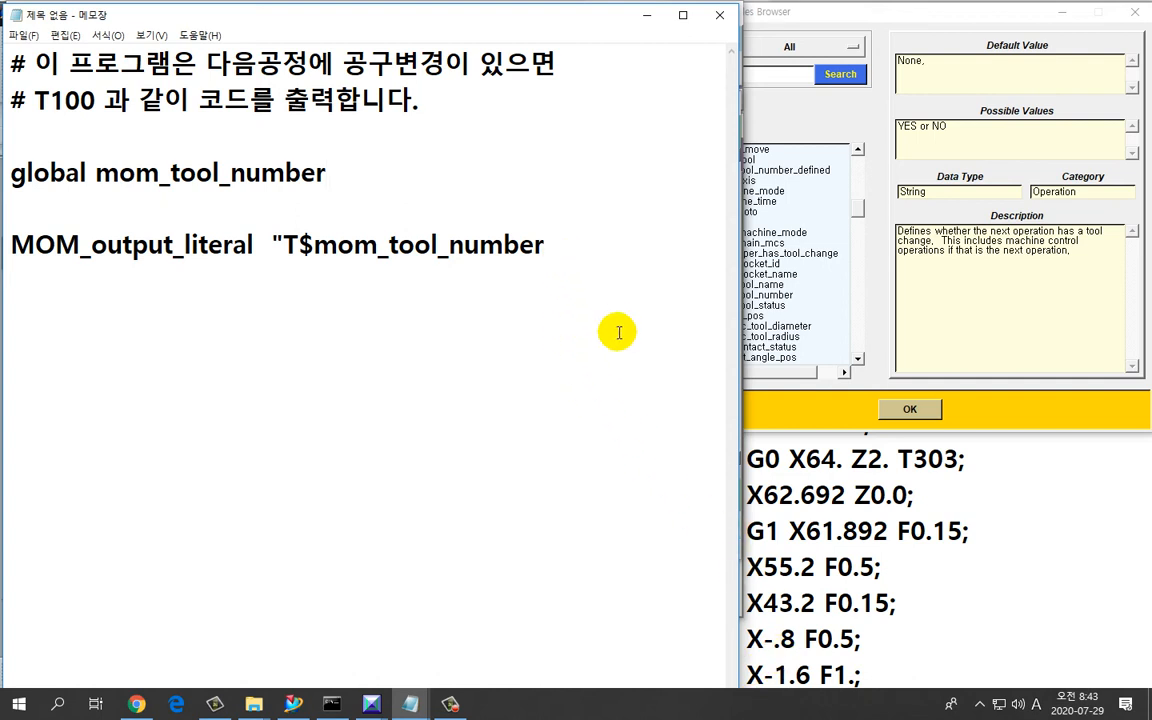
# Append 00 and the closing quotation mark directly after mom_tool_number in the MOM_output_literal line.
pyautogui.write('00')
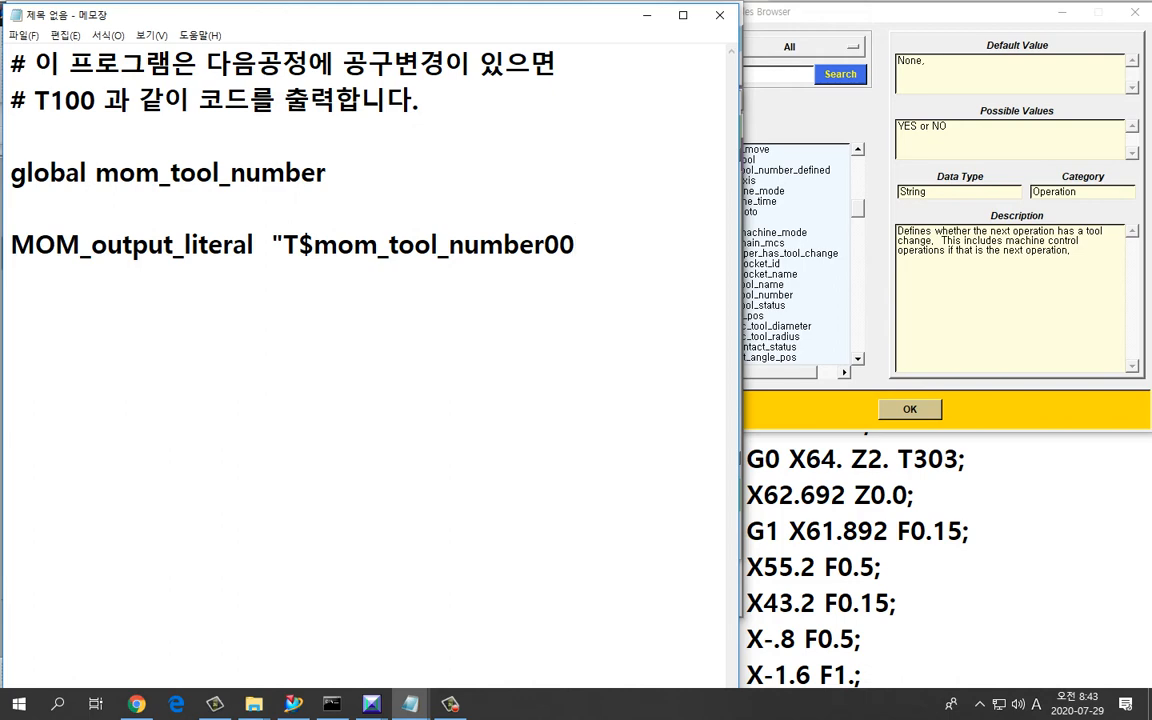
pyautogui.write('"')
pyautogui.hotkey('ctrl', '2')
pyautogui.moveTo(586, 269)
pyautogui.mouseDown()
pyautogui.moveTo(558, 276)
pyautogui.moveTo(583, 226)
pyautogui.moveTo(584, 269)
pyautogui.mouseUp()
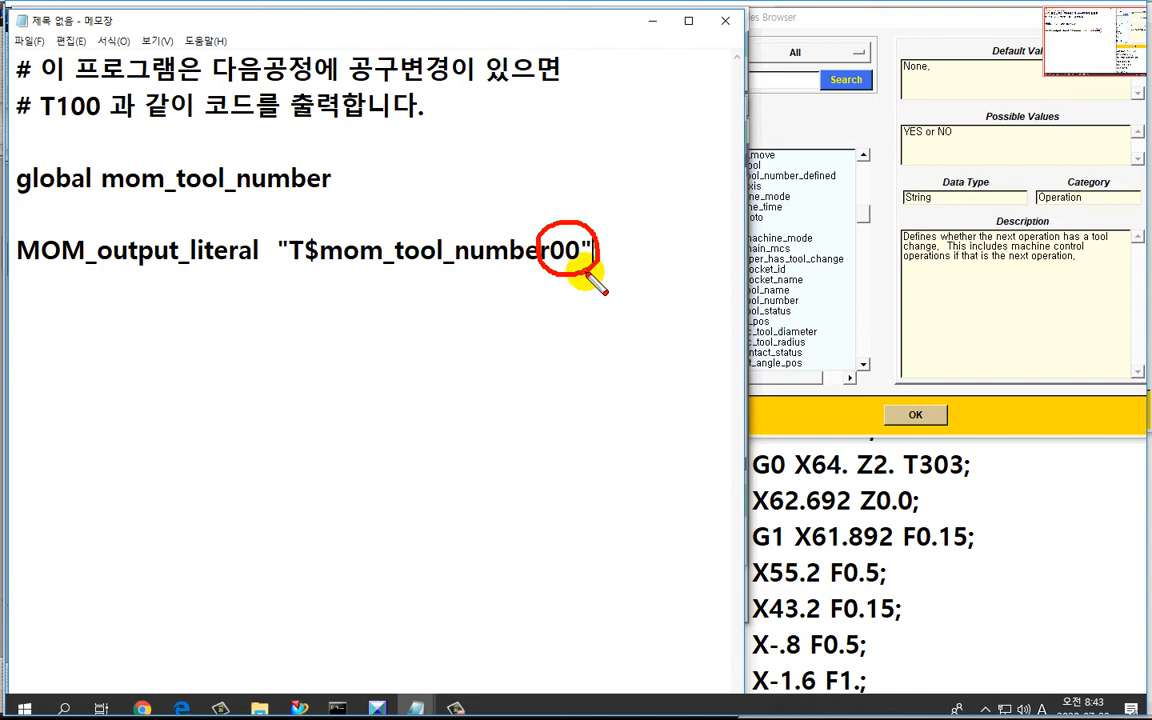
pyautogui.press('Escape')
pyautogui.hotkey('ctrl', '2')
pyautogui.moveTo(302, 270)
pyautogui.mouseDown()
pyautogui.moveTo(580, 275)
pyautogui.moveTo(568, 226)
pyautogui.moveTo(391, 219)
pyautogui.moveTo(301, 221)
pyautogui.moveTo(303, 268)
pyautogui.mouseUp()
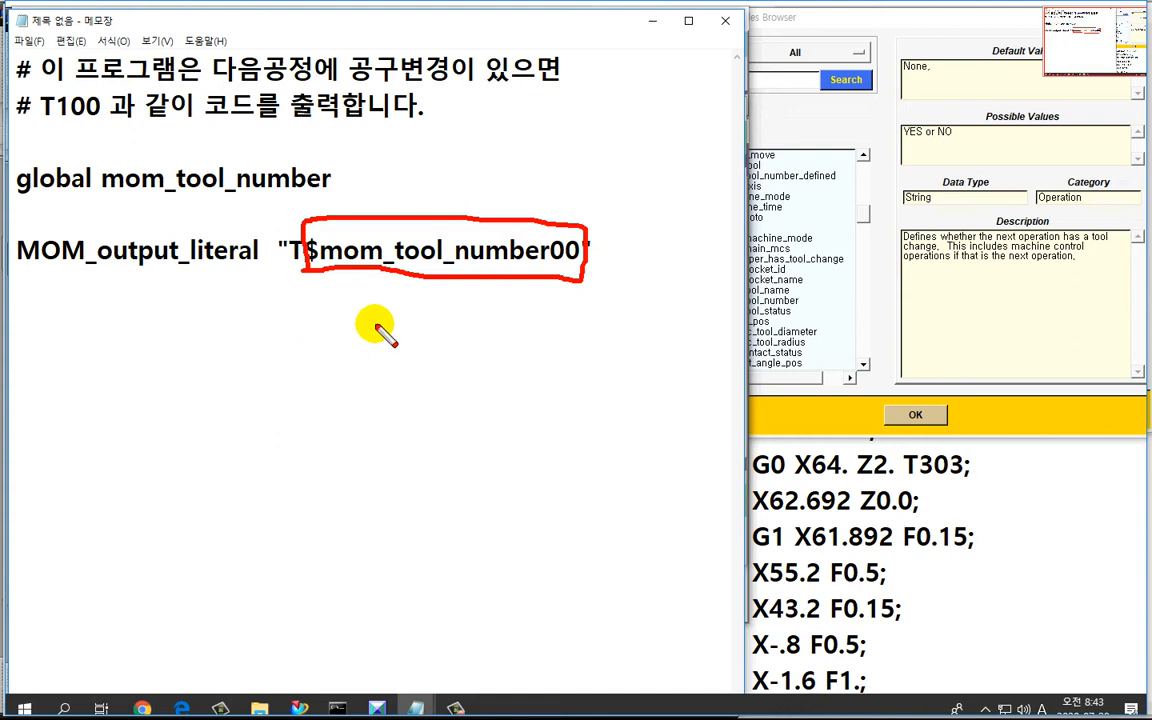
pyautogui.moveTo(103, 196); pyautogui.dragTo(341, 199)
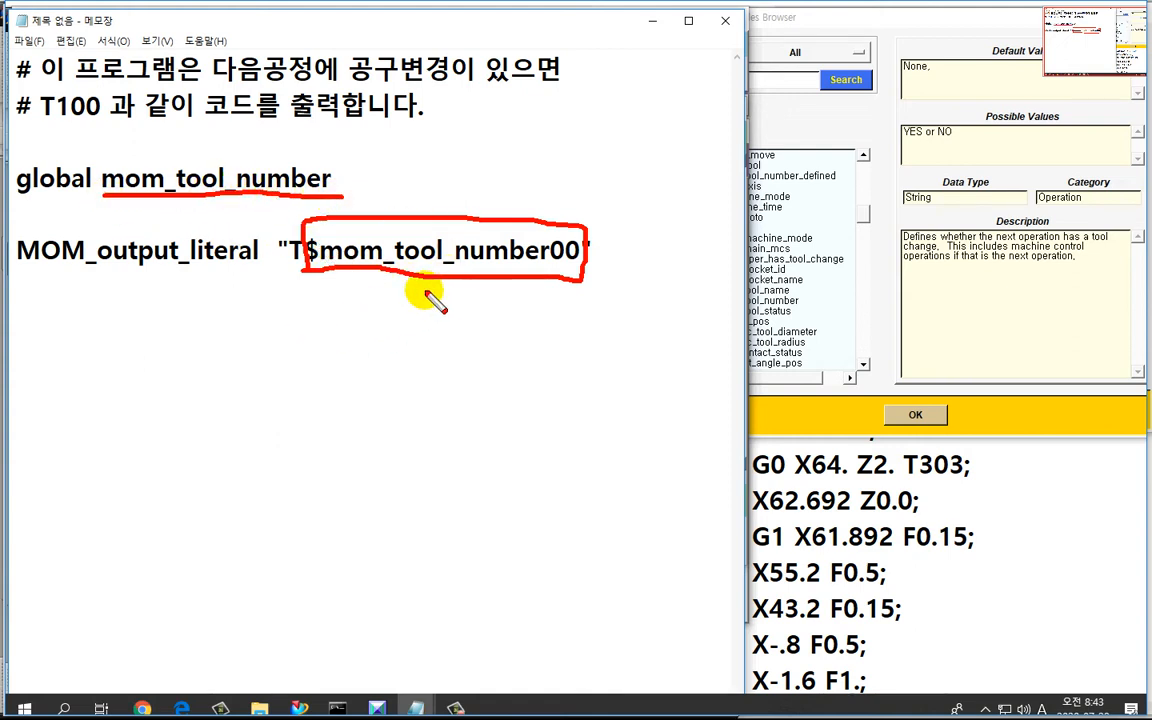
pyautogui.moveTo(325, 284)
pyautogui.mouseDown()
pyautogui.moveTo(582, 284)
pyautogui.moveTo(581, 249)
pyautogui.moveTo(589, 275)
pyautogui.mouseUp()
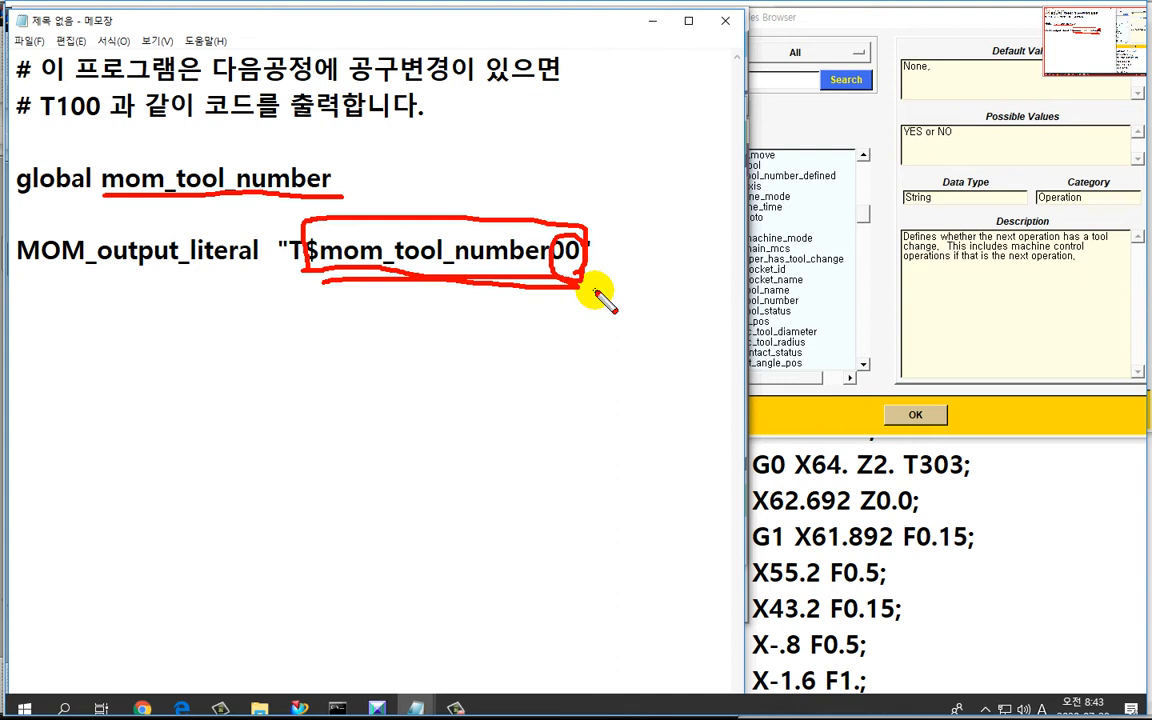
pyautogui.press('Escape')
# Delete the 00 before the closing quotation mark in the MOM_output_literal line.
pyautogui.click(576, 248)
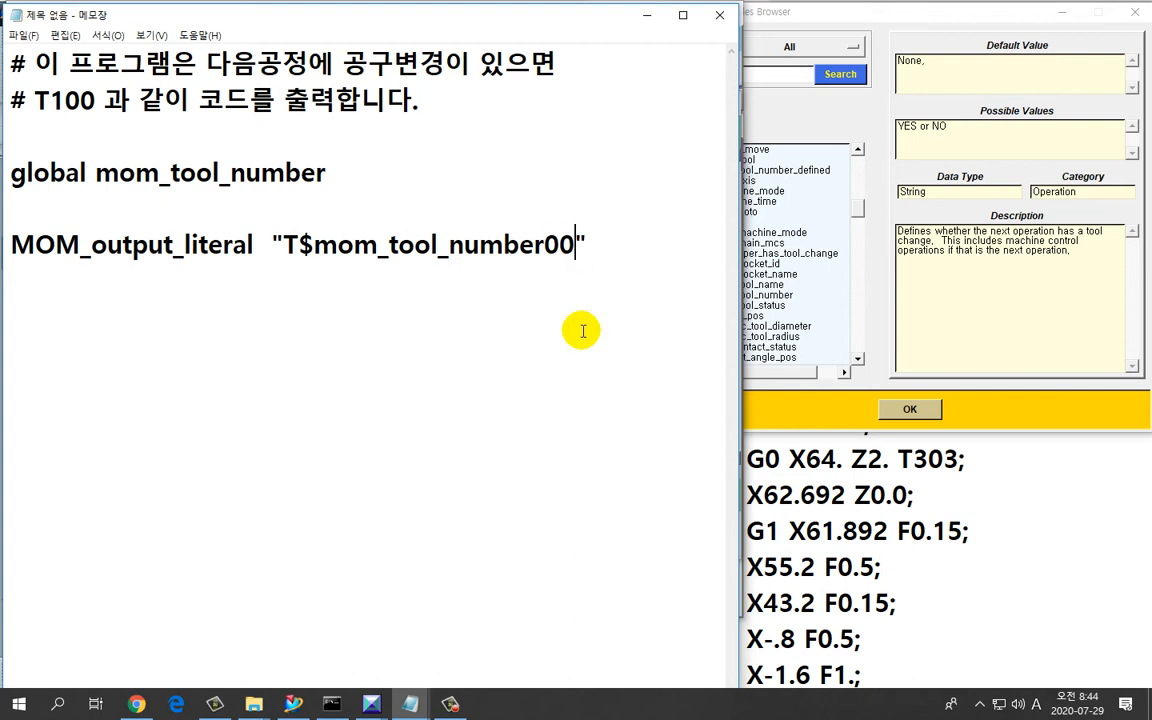
pyautogui.press('BackSpace')
pyautogui.press('BackSpace')
# Add blank lines below the global declaration and start a variable assignment there with "set dzero".
pyautogui.press('Up')
pyautogui.press('Up')
pyautogui.press('Down')
pyautogui.press('Return')
pyautogui.press('Return')
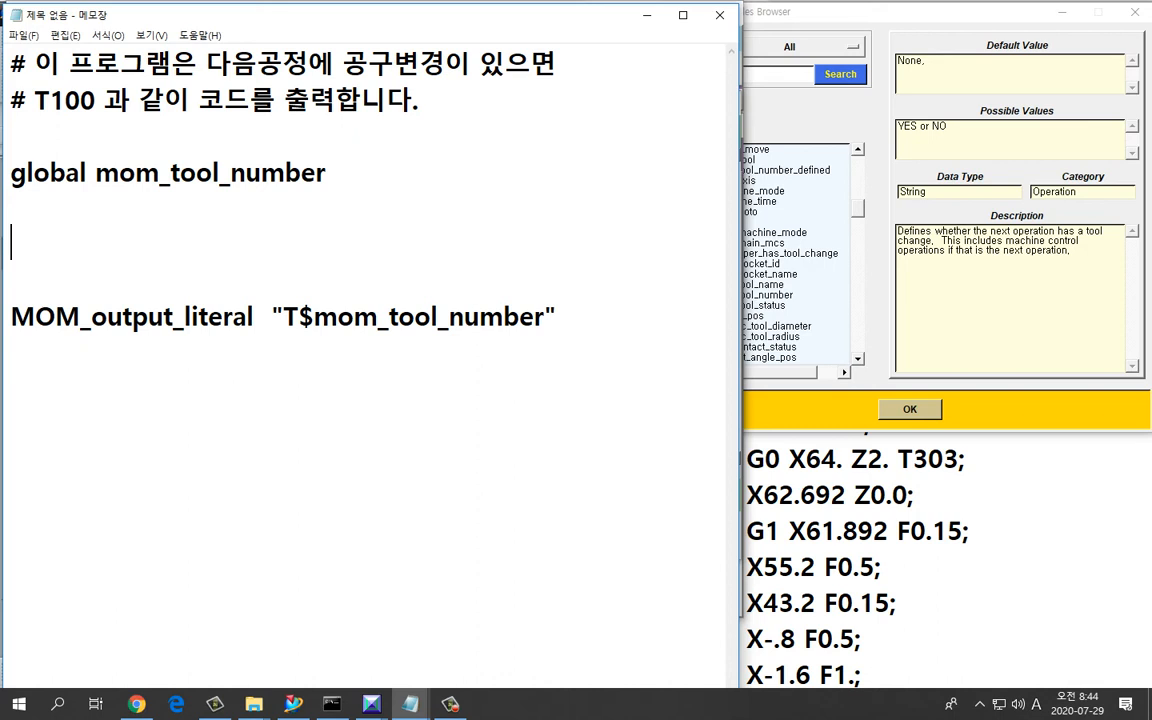
pyautogui.write('set')
pyautogui.write('dzer')
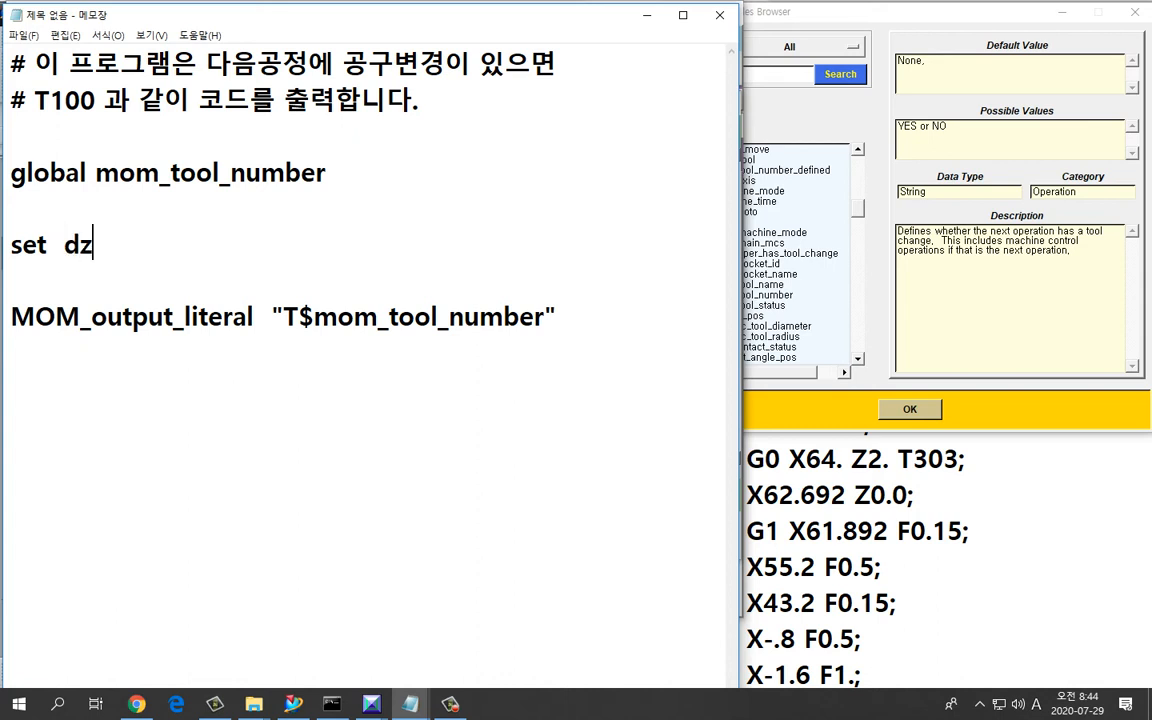
pyautogui.write('o')
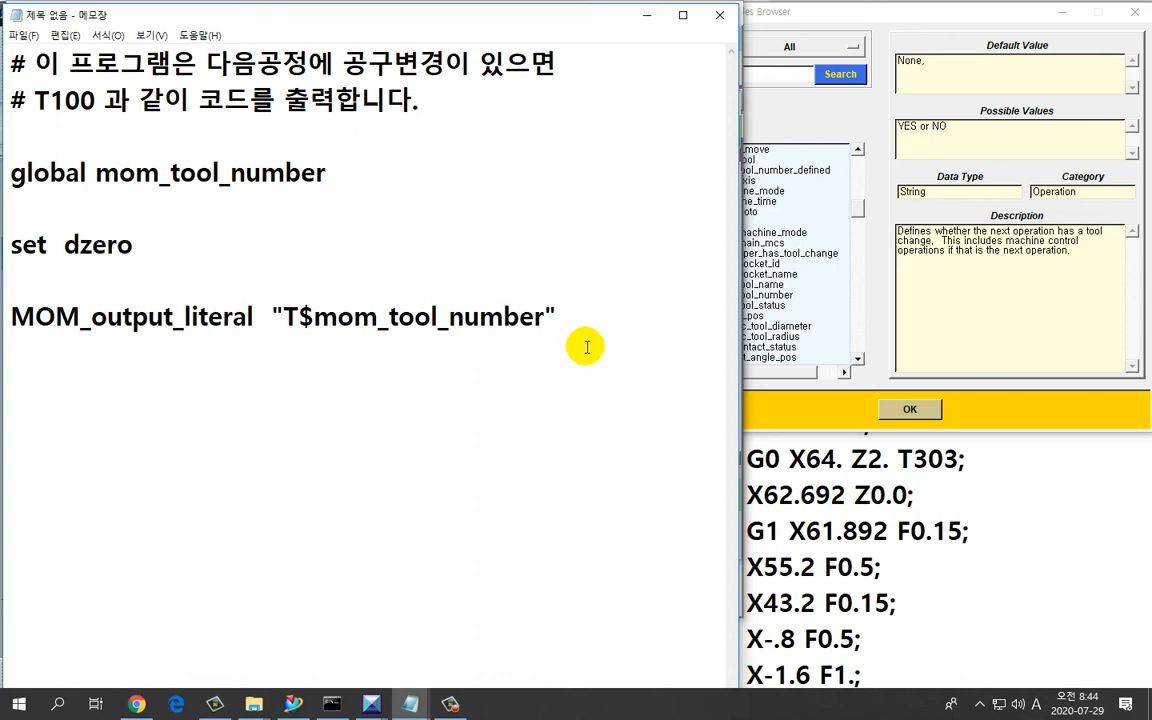
pyautogui.moveTo(125, 288)
pyautogui.mouseDown()
pyautogui.moveTo(64, 240)
pyautogui.moveTo(140, 238)
pyautogui.mouseUp()
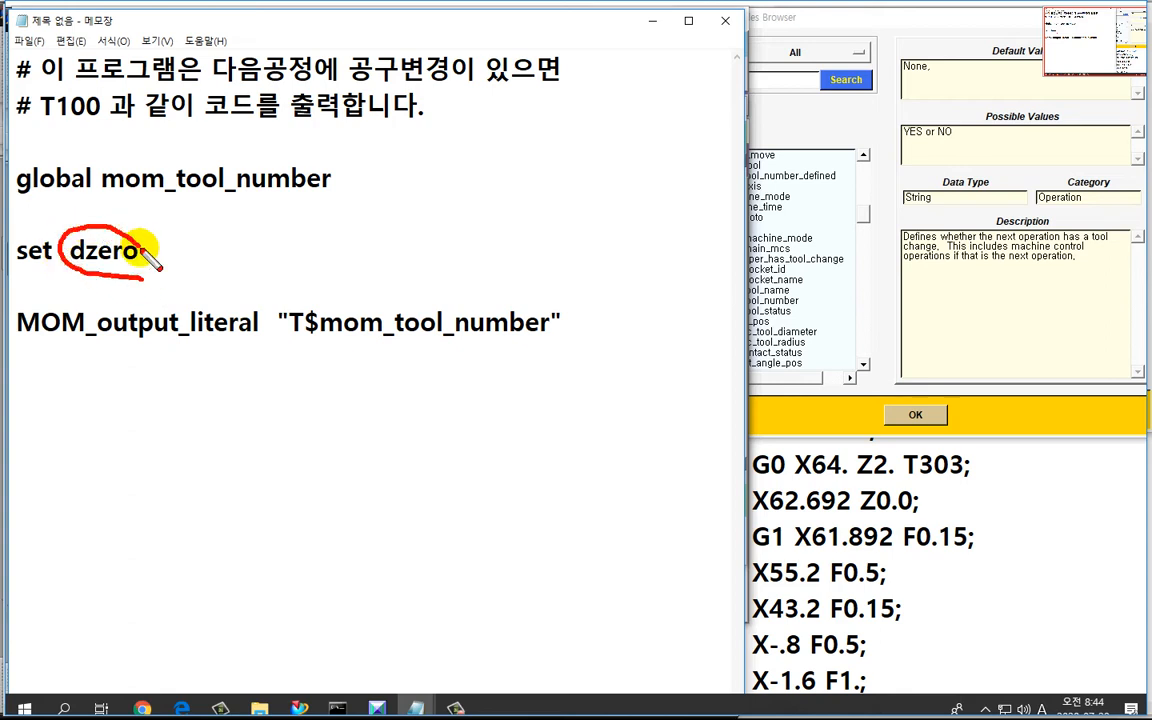
pyautogui.moveTo(104, 199)
pyautogui.mouseDown()
pyautogui.moveTo(330, 196)
pyautogui.moveTo(470, 152)
pyautogui.moveTo(780, 212)
pyautogui.moveTo(729, 191)
pyautogui.mouseUp()
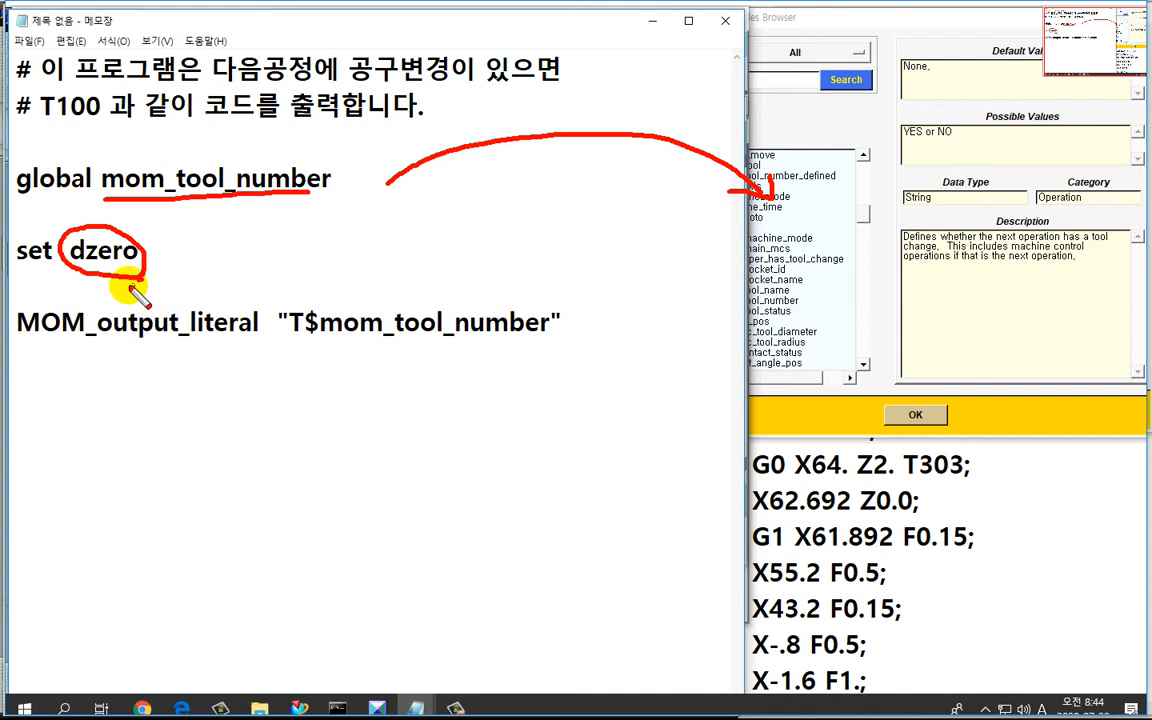
pyautogui.moveTo(55, 268); pyautogui.dragTo(163, 268)
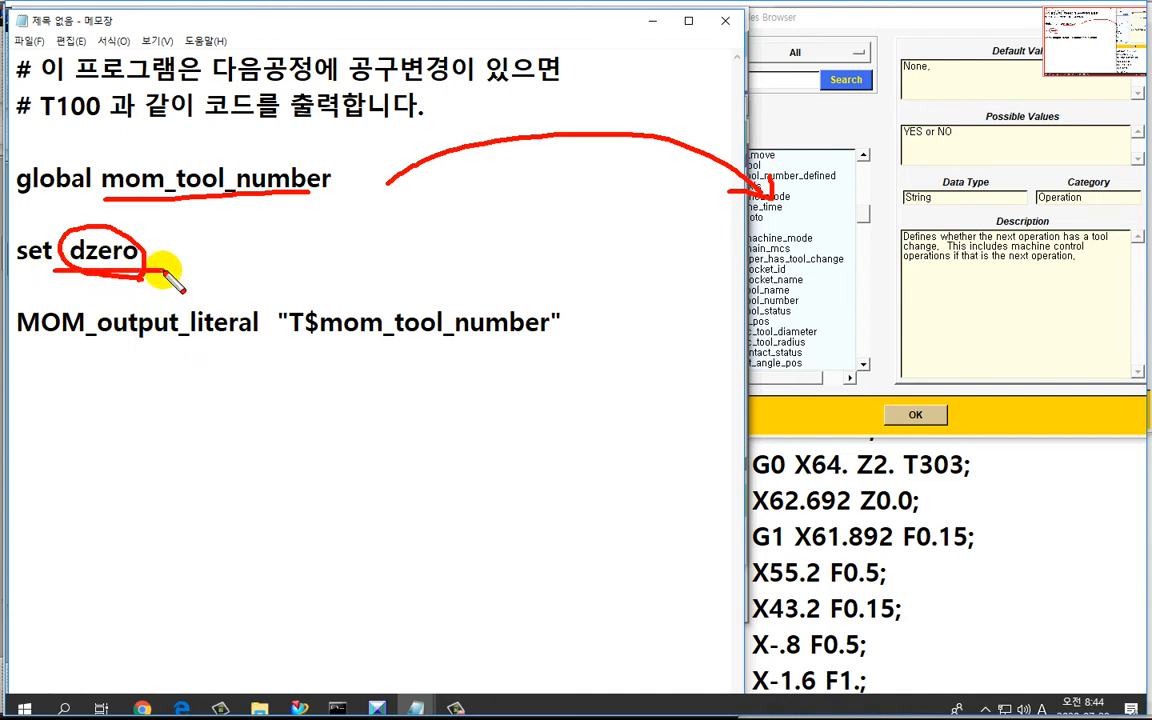
pyautogui.press('Escape')
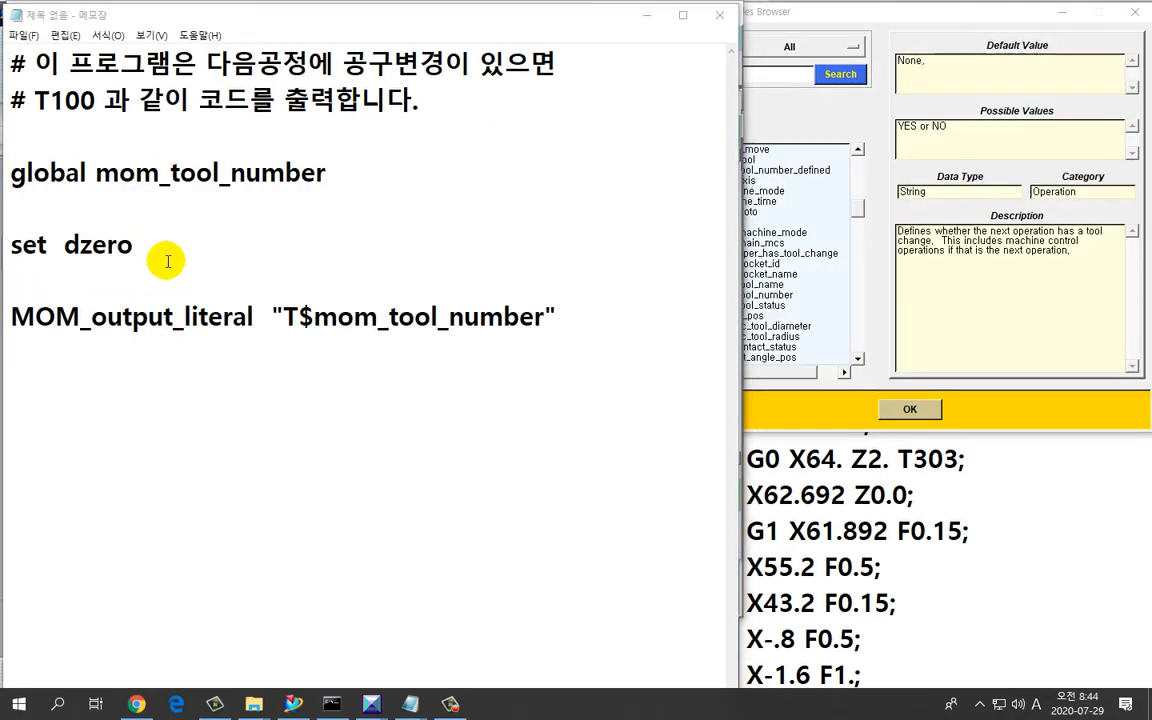
# Give the dzero variable the value 00 in its set line.
pyautogui.click(162, 250)
pyautogui.write('00')
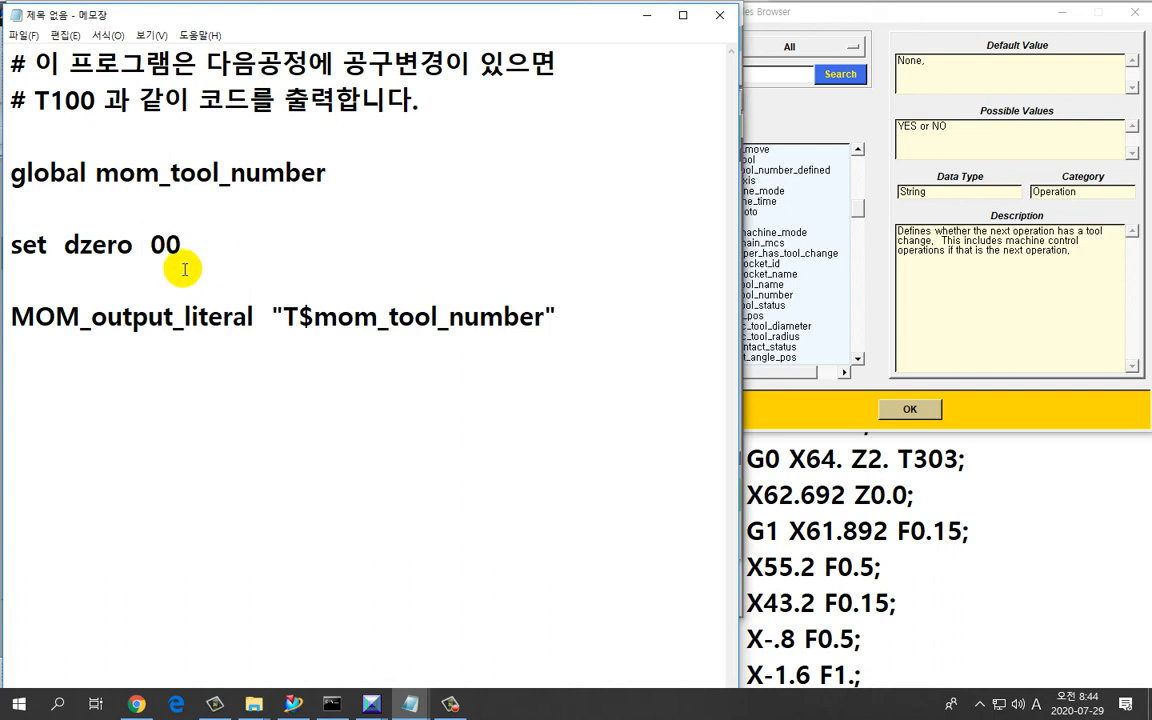
pyautogui.hotkey('ctrl', '2')
pyautogui.moveTo(64, 266); pyautogui.dragTo(138, 267)
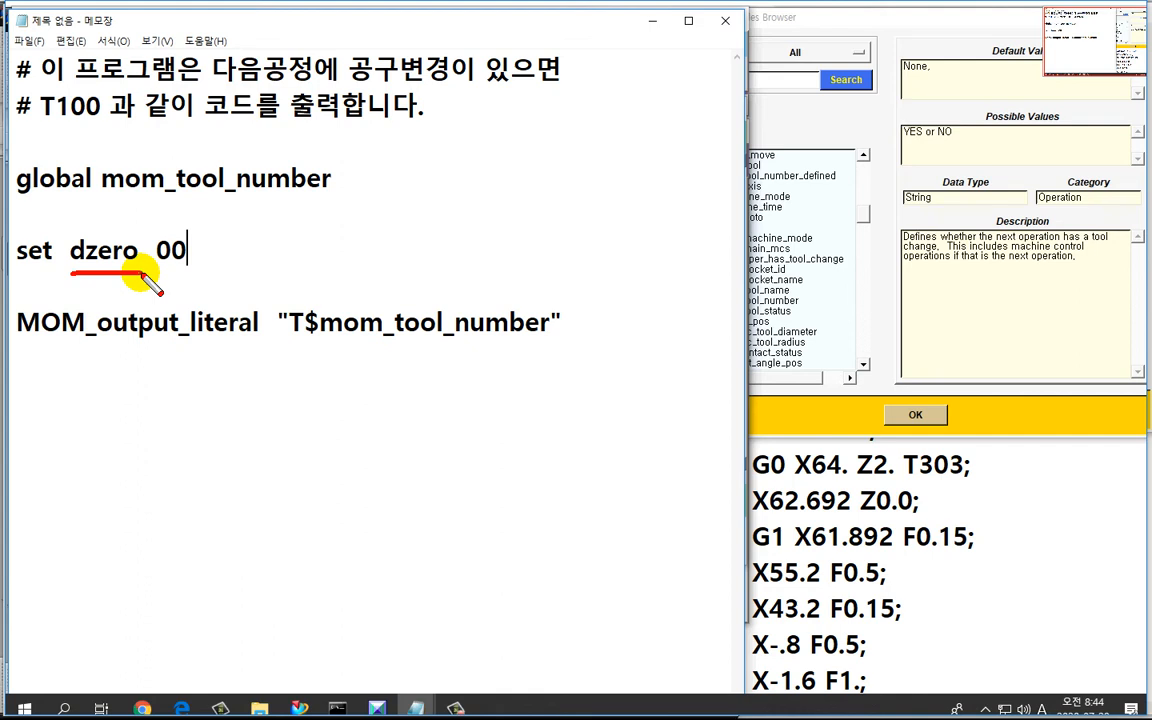
pyautogui.press('Escape')
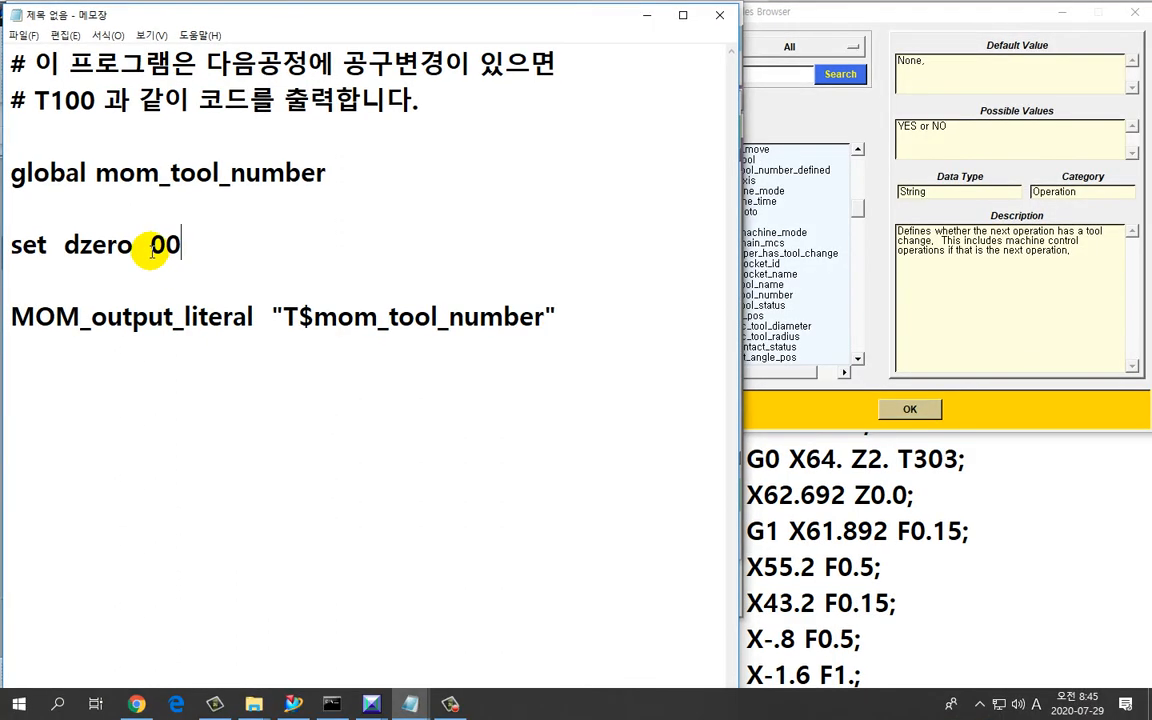
# Remove the extra space between dzero and 00 in the set line.
pyautogui.click(156, 252)
pyautogui.click(192, 394)
pyautogui.press('BackSpace')
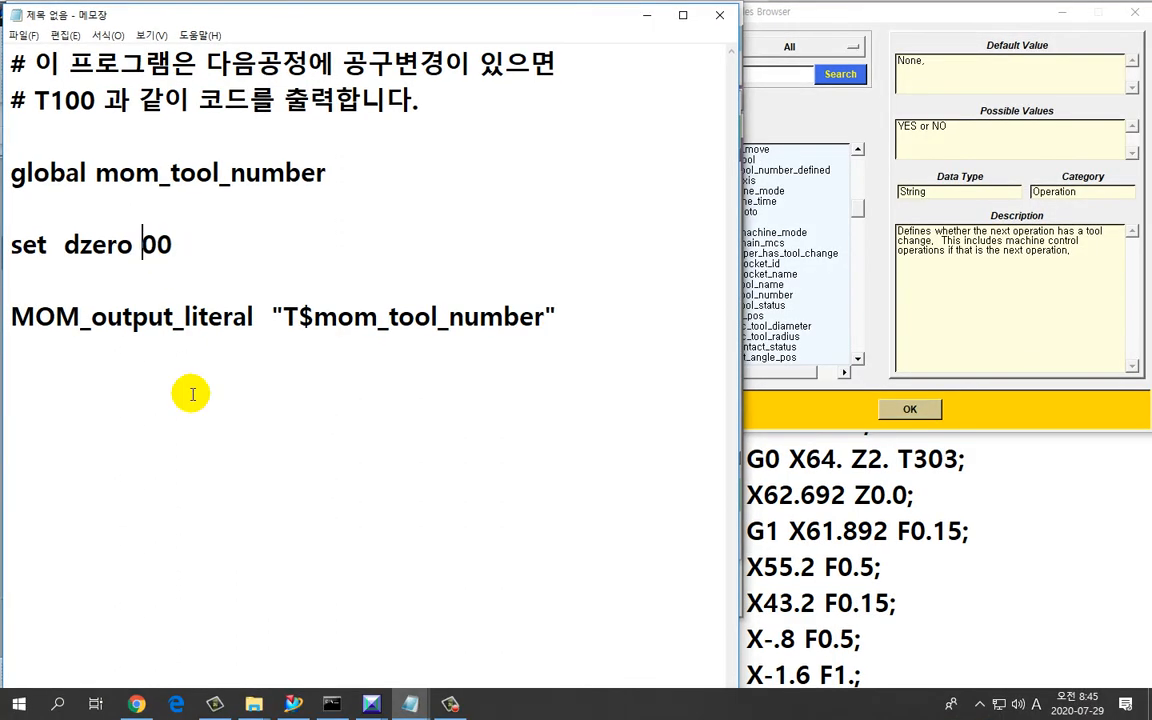
pyautogui.hotkey('ctrl', '2')
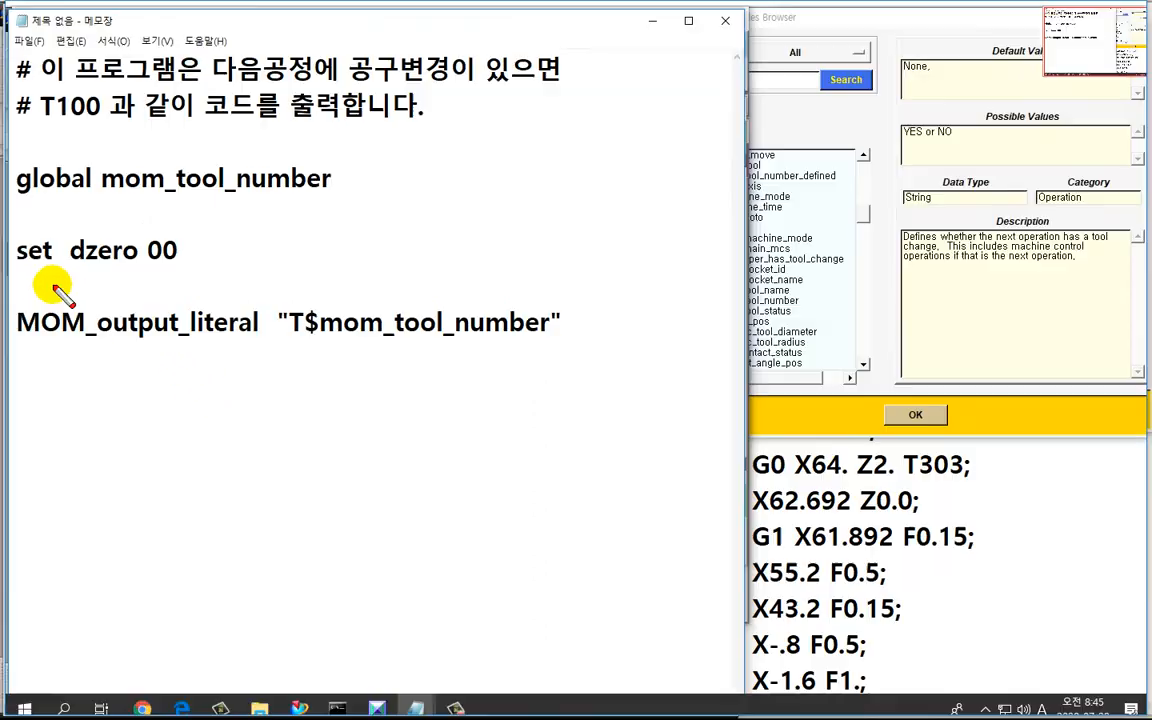
pyautogui.moveTo(18, 265); pyautogui.dragTo(133, 266)
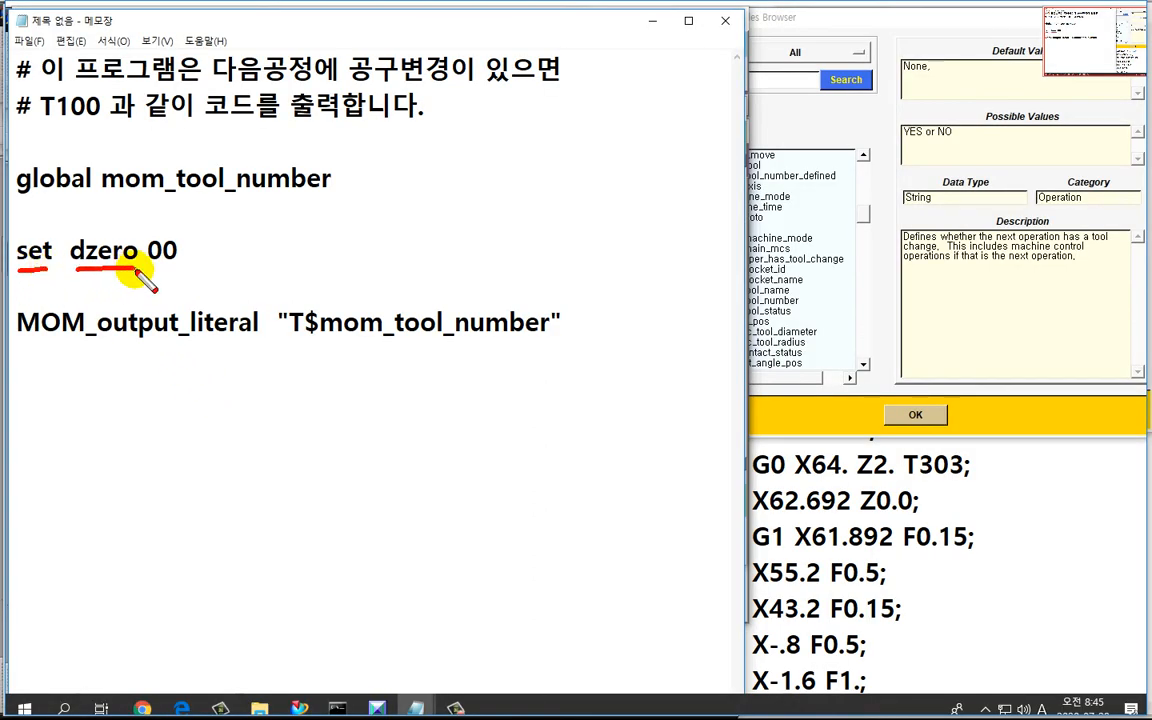
pyautogui.moveTo(150, 266); pyautogui.dragTo(177, 264)
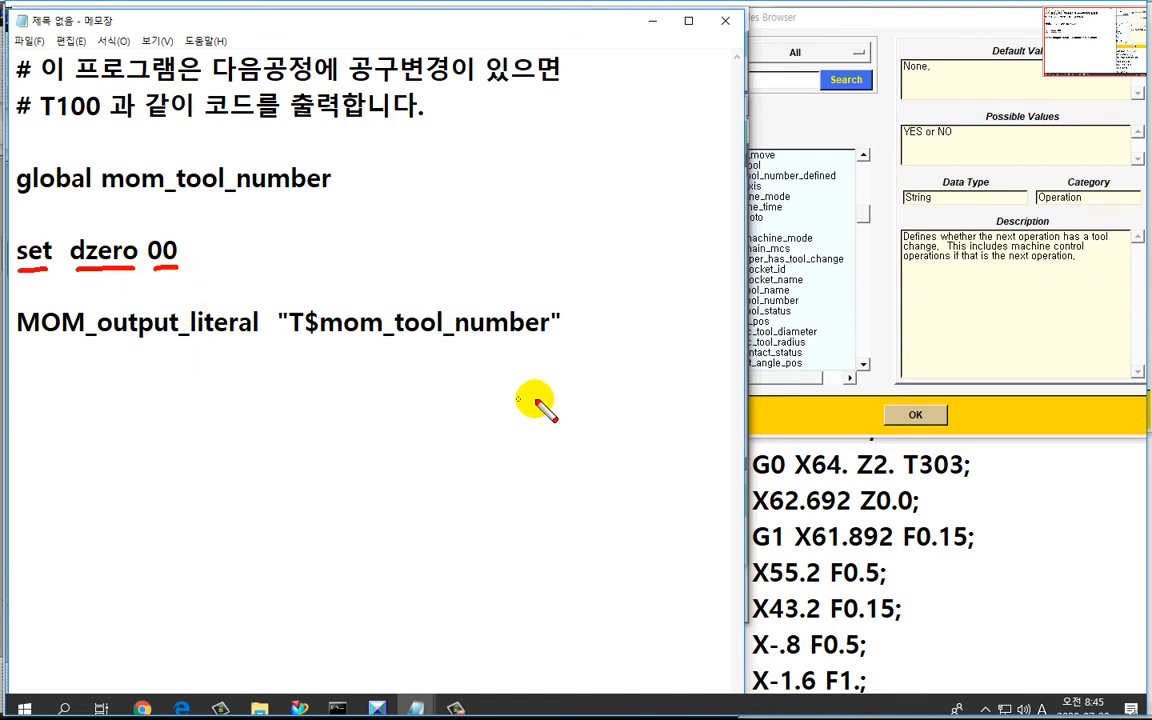
pyautogui.press('Escape')
# Append $dzero after mom_tool_number inside the quotation marks so the literal reads "T$mom_tool_number$dzero".
pyautogui.click(550, 322)
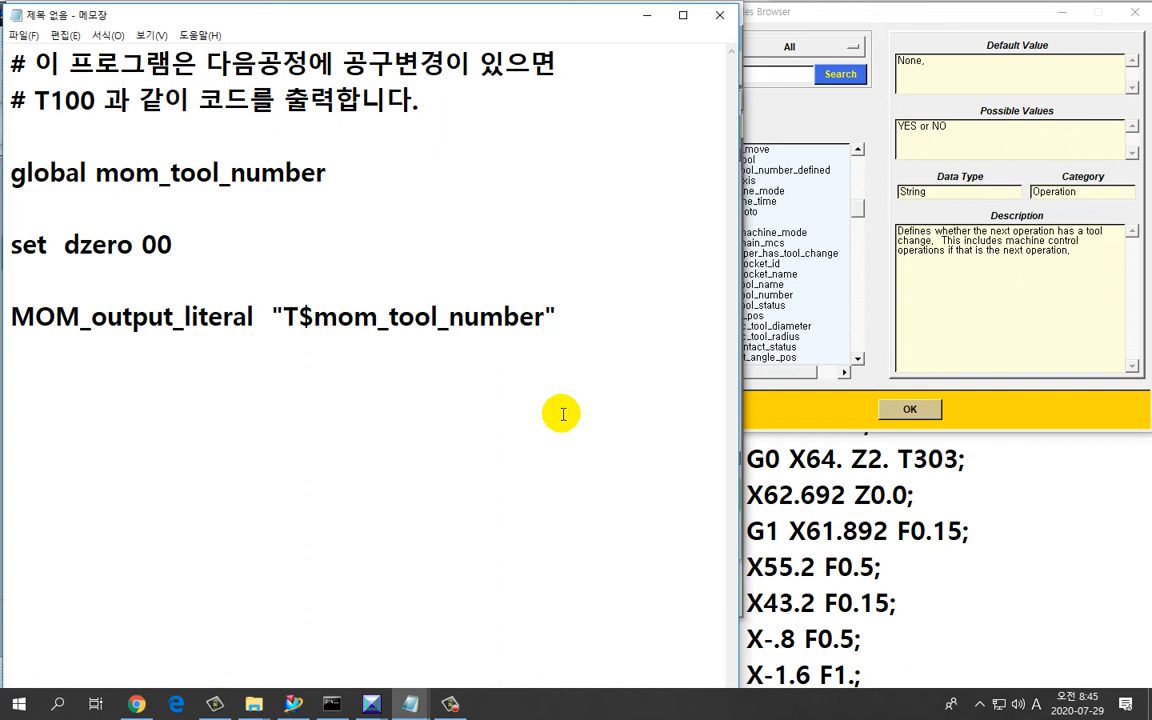
pyautogui.write('$')
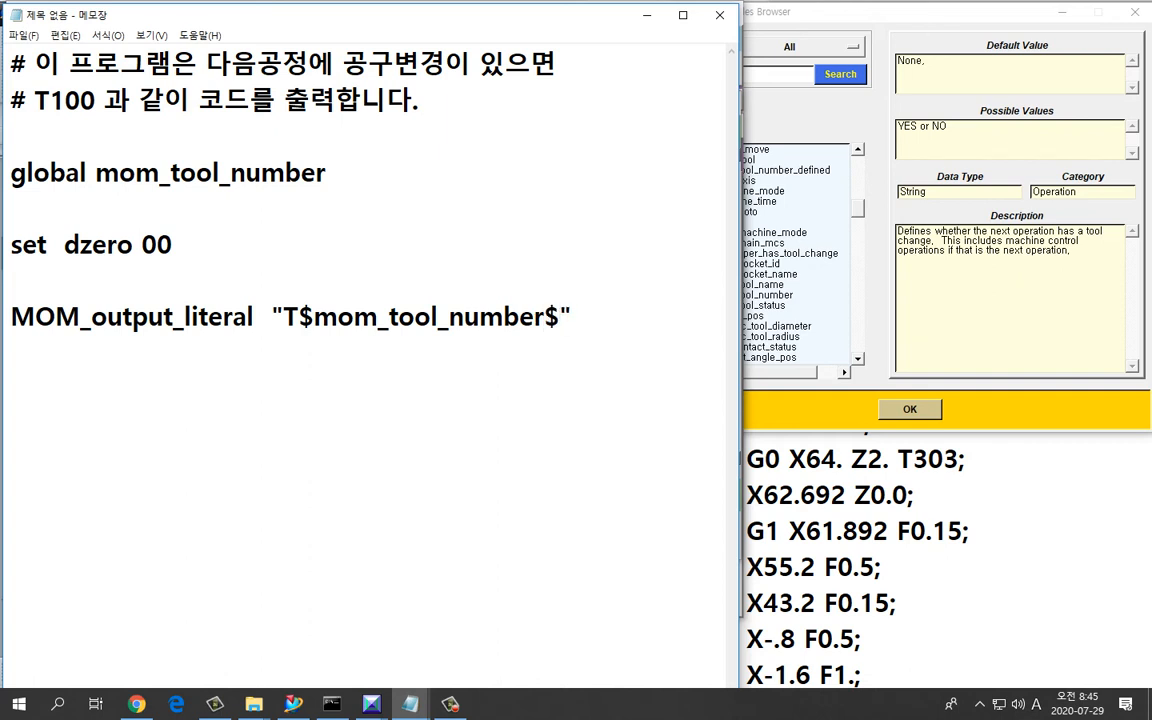
pyautogui.write('dzero')
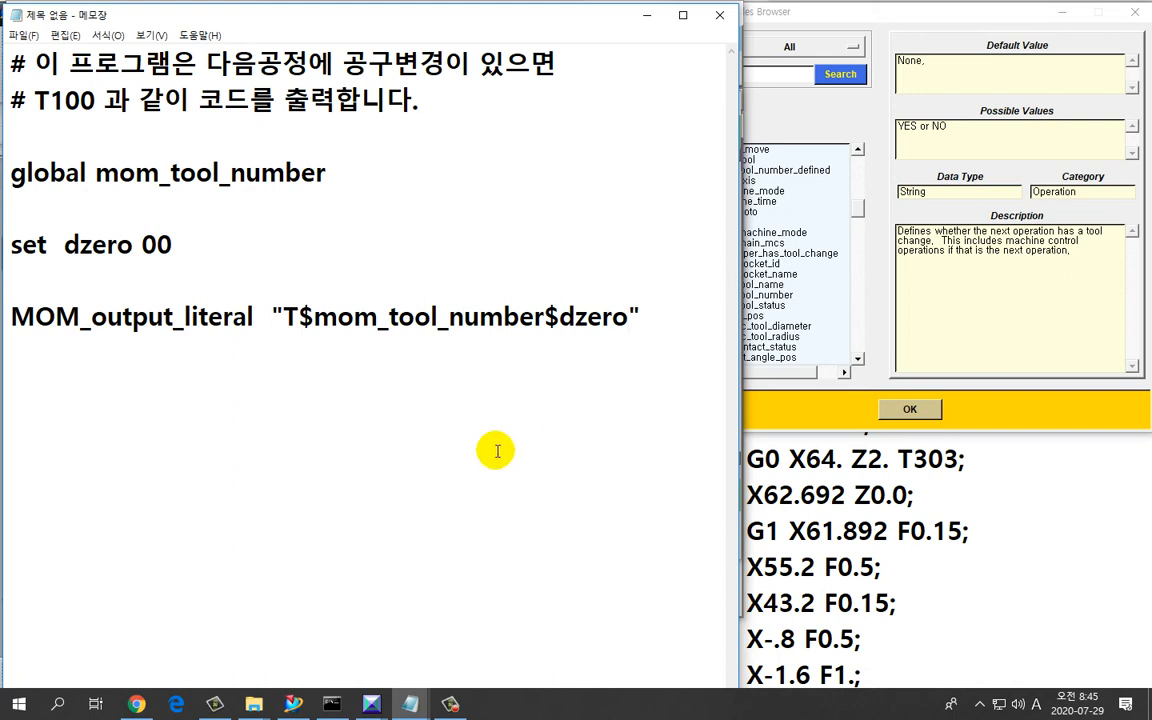
pyautogui.hotkey('ctrl', '2')
pyautogui.moveTo(270, 363)
pyautogui.mouseDown()
pyautogui.moveTo(339, 362)
pyautogui.moveTo(309, 424)
pyautogui.mouseUp()
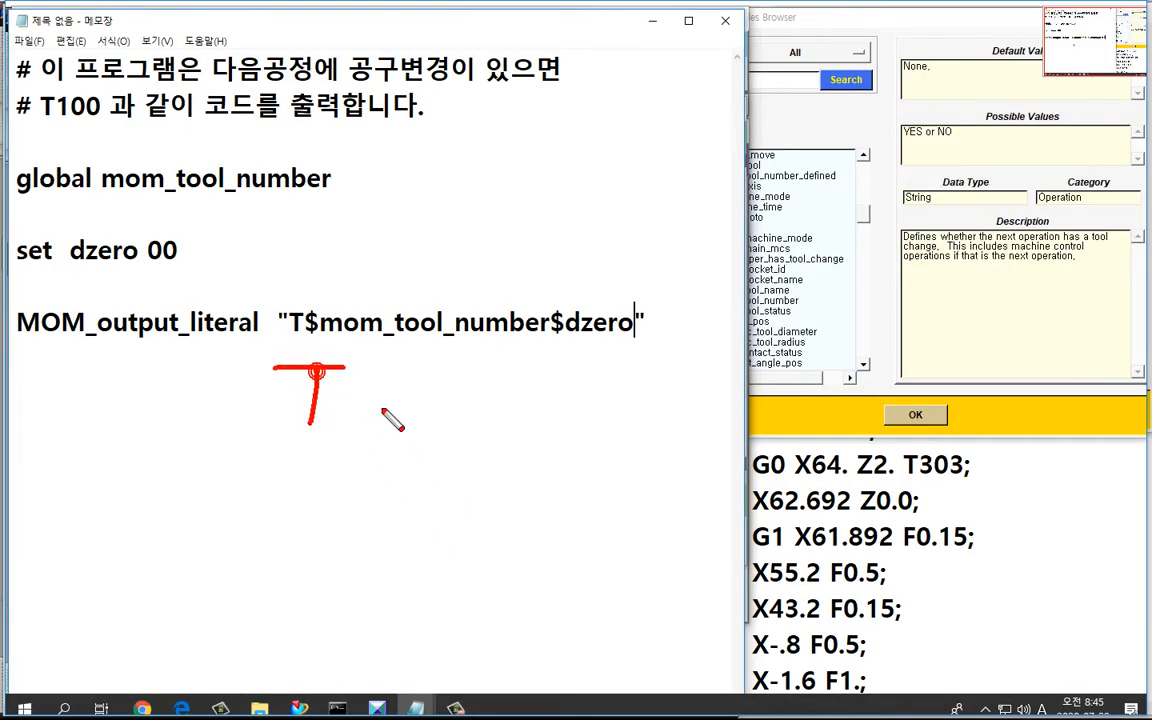
pyautogui.moveTo(362, 372)
pyautogui.mouseDown()
pyautogui.moveTo(385, 432)
pyautogui.moveTo(405, 445)
pyautogui.mouseUp()
pyautogui.moveTo(458, 382)
pyautogui.mouseDown()
pyautogui.moveTo(476, 434)
pyautogui.moveTo(481, 384)
pyautogui.mouseUp()
pyautogui.moveTo(506, 393)
pyautogui.mouseDown()
pyautogui.moveTo(510, 456)
pyautogui.moveTo(538, 402)
pyautogui.mouseUp()
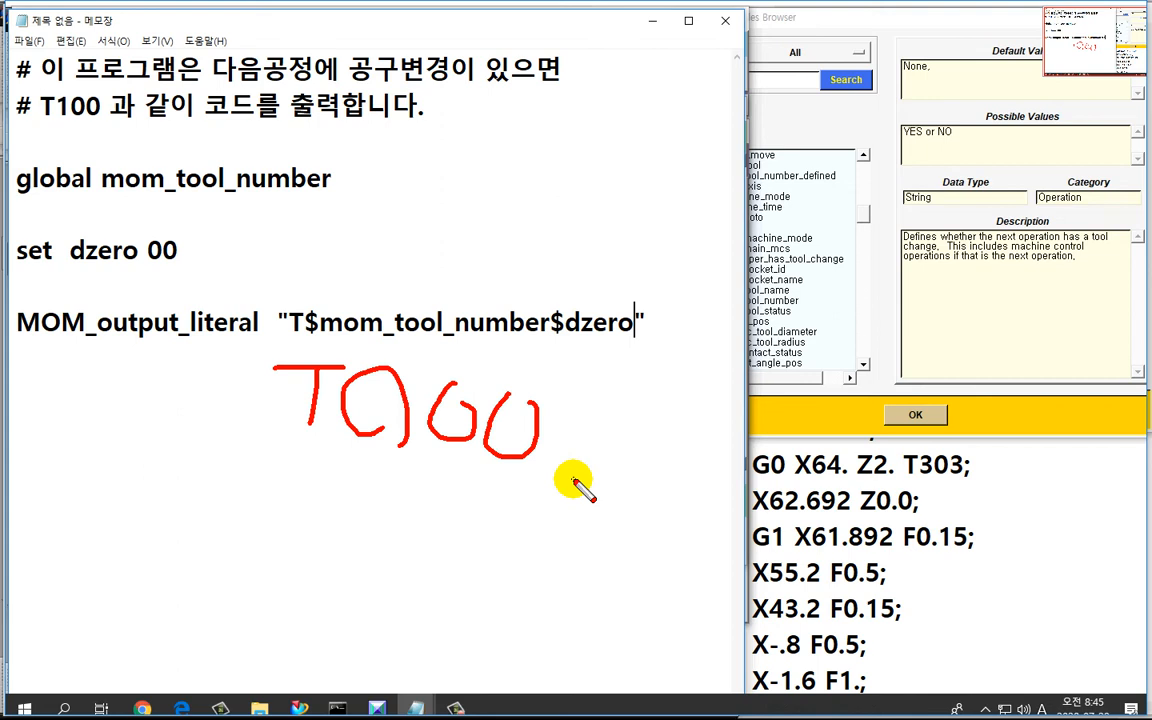
pyautogui.press('Escape')
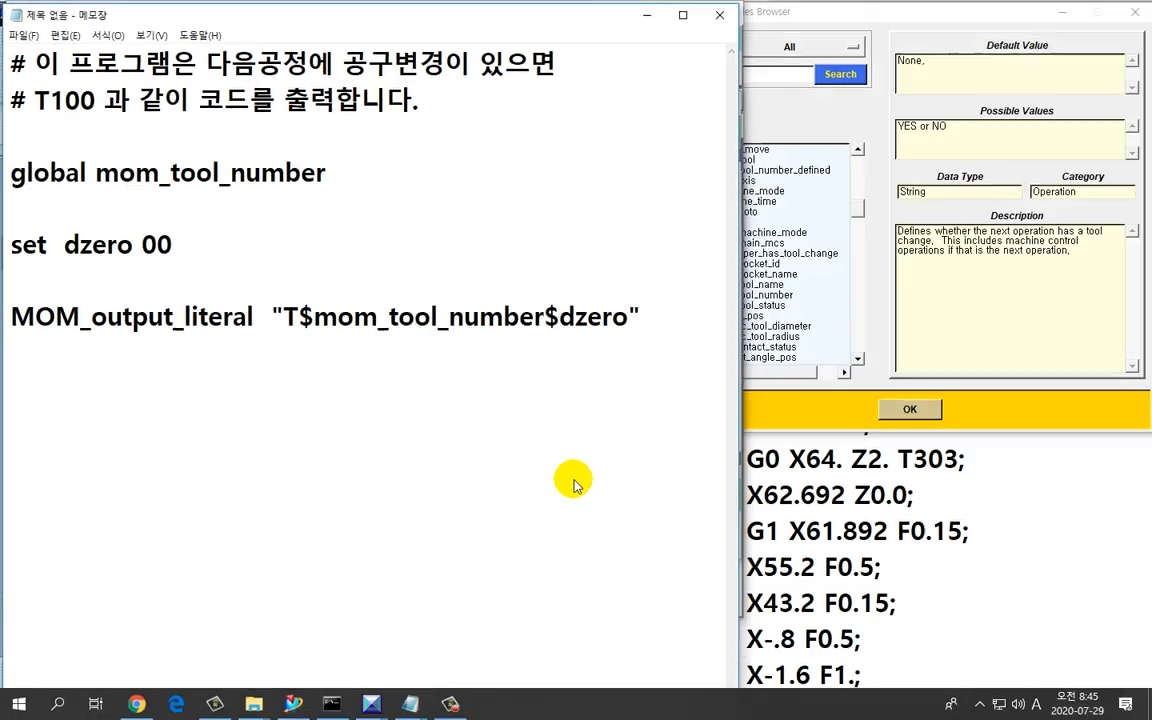
# Insert blank lines between the set dzero line and the MOM_output_literal line and start a condition there with "if {".
pyautogui.click(229, 281)
pyautogui.press('Return')
pyautogui.press('Return')
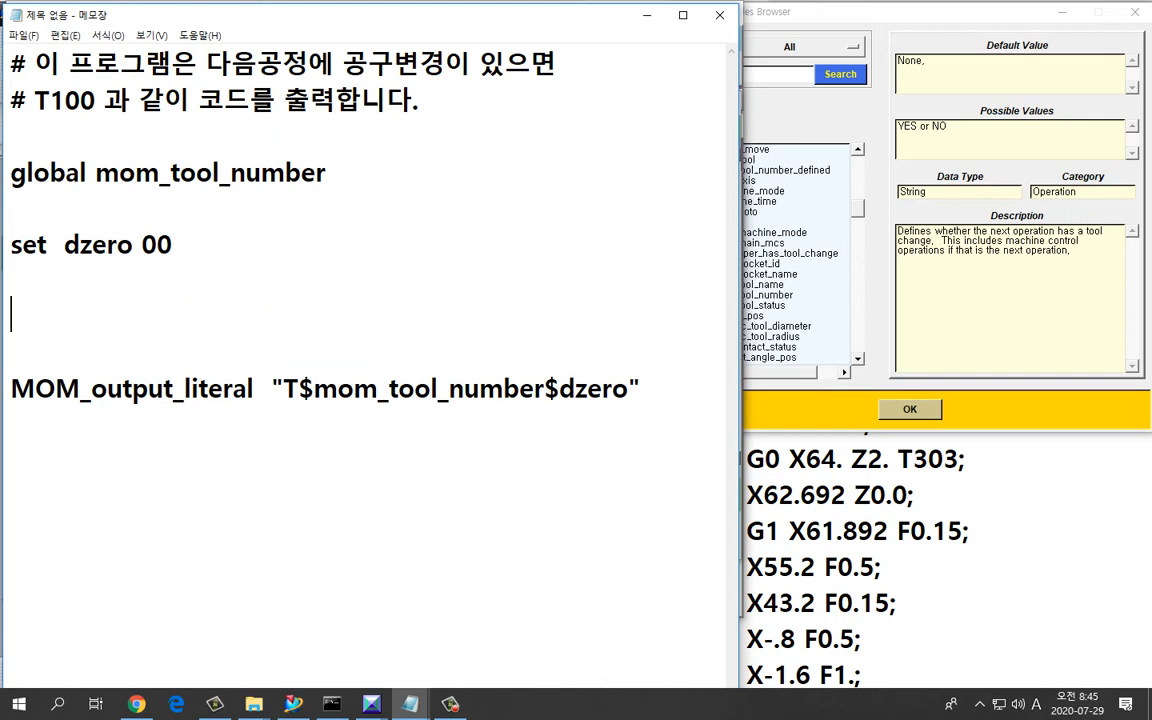
pyautogui.press('Up')
pyautogui.write('if {')
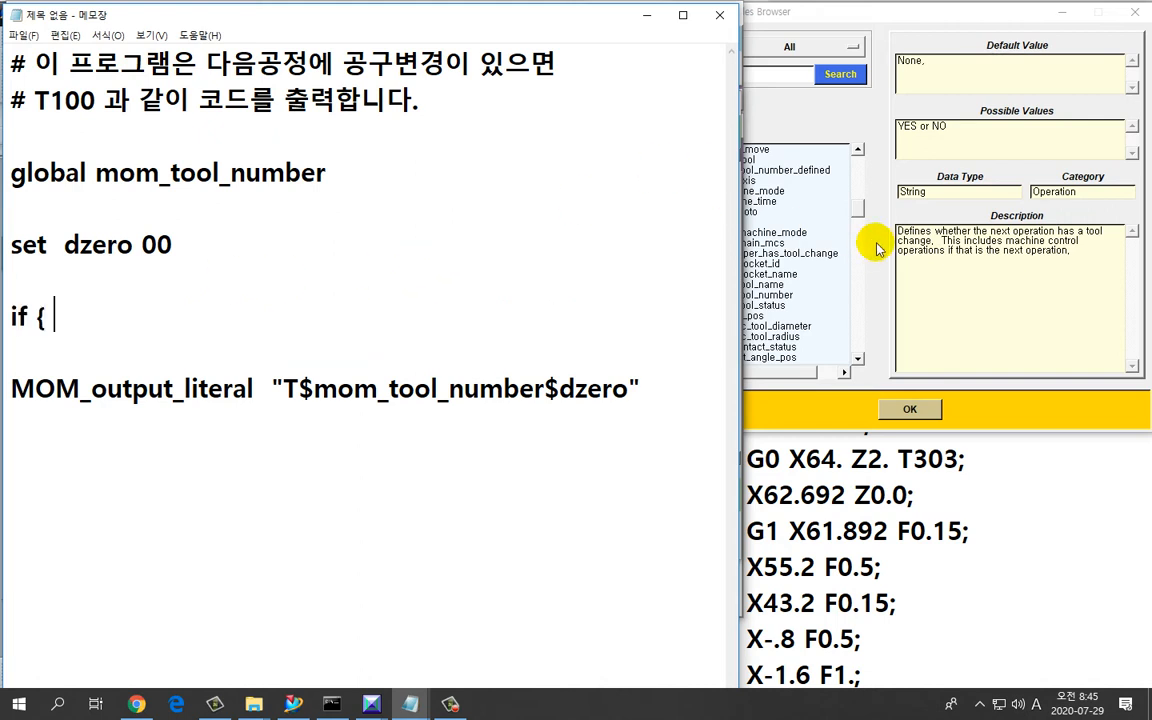
# Copy mom_next_oper_has_tool_change from the MOM Variables Browser and paste it after "if {" in the Notepad code.
pyautogui.click(788, 220)
pyautogui.click(745, 253)
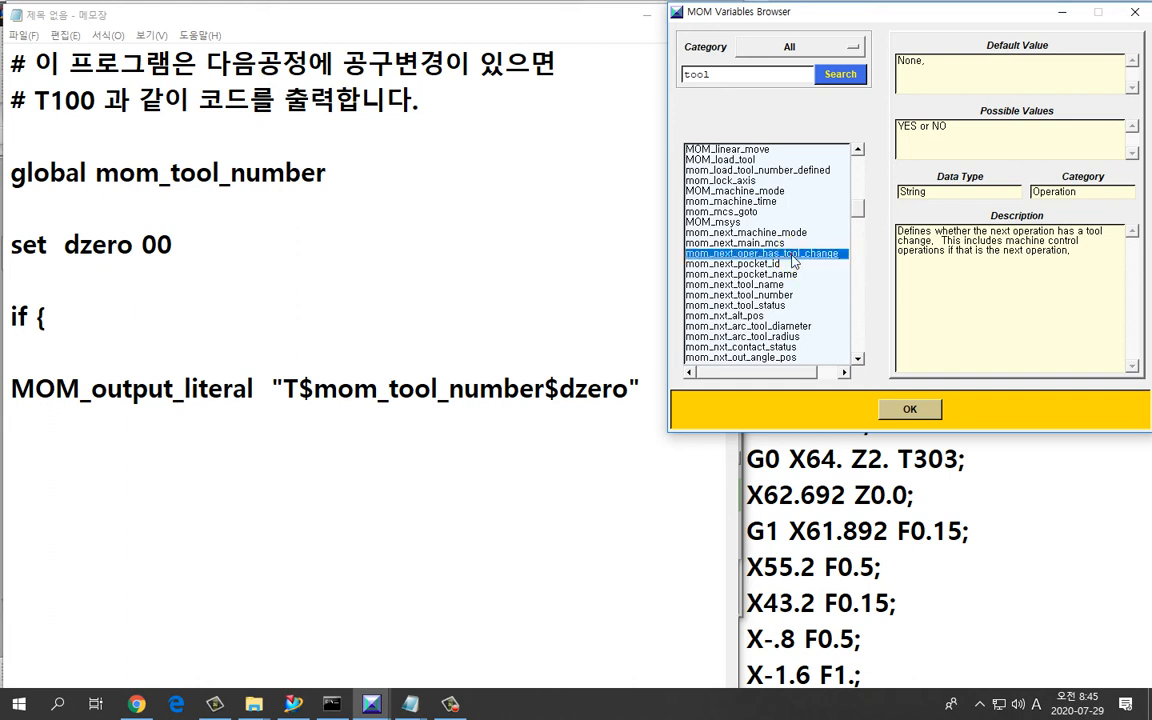
pyautogui.rightClick(740, 263)
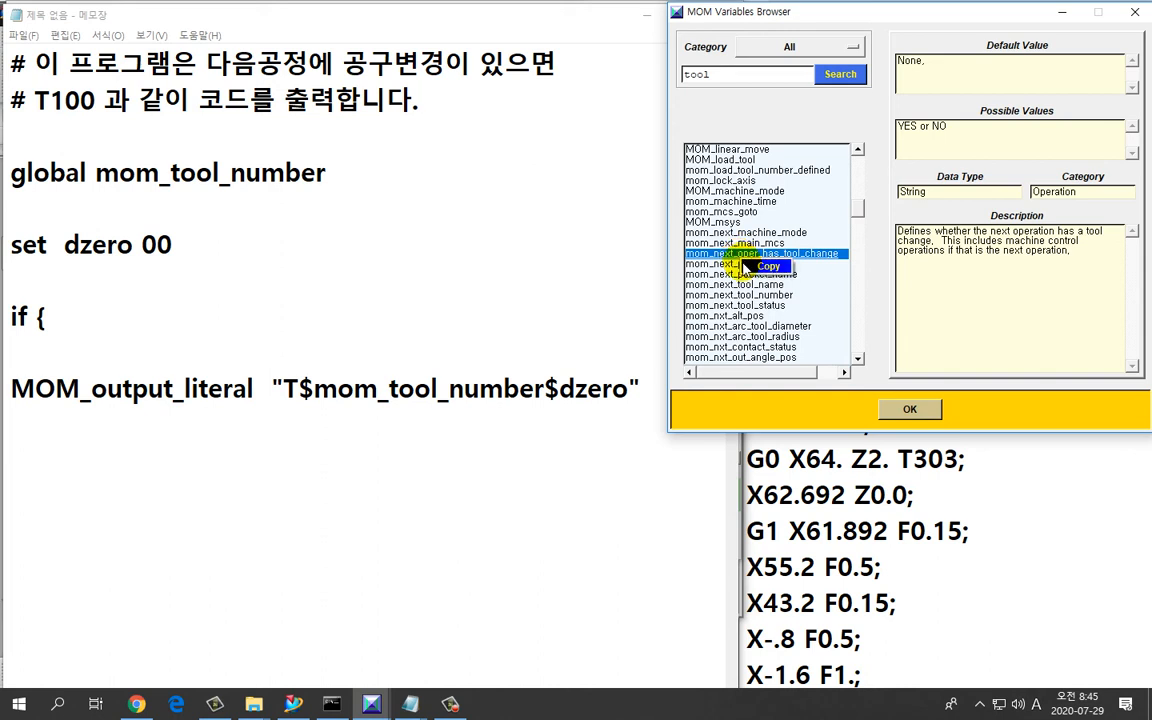
pyautogui.click(758, 266)
pyautogui.click(141, 315)
pyautogui.hotkey('ctrl', 'v')
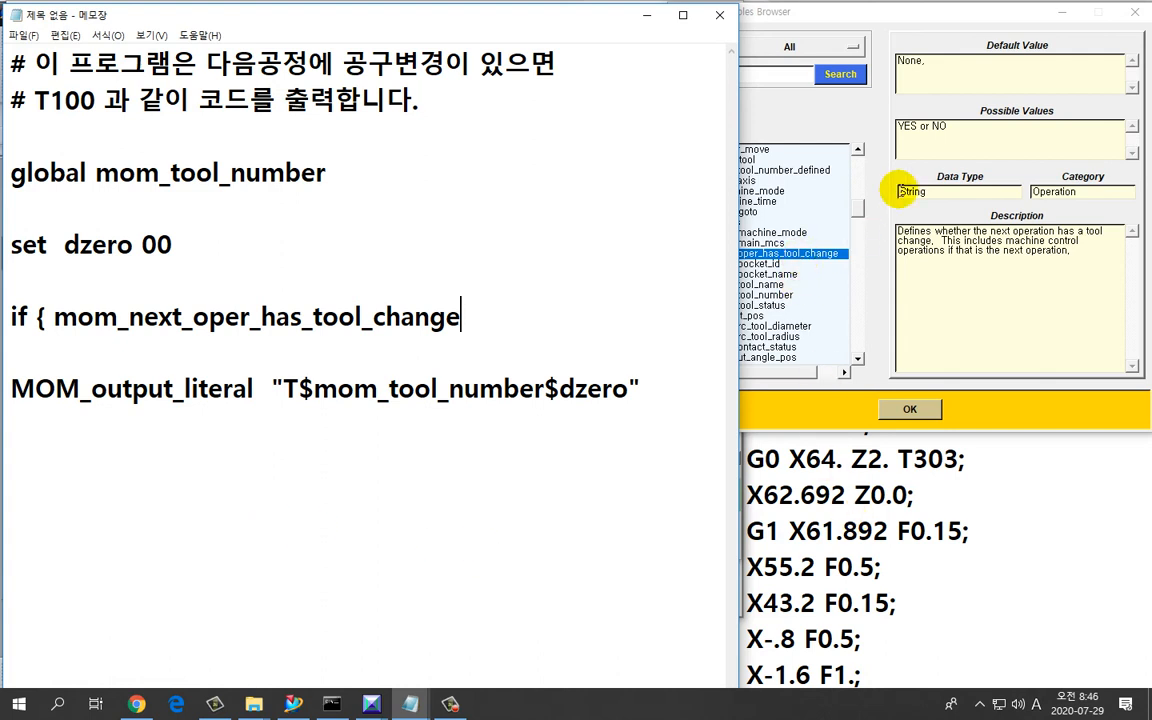
# Check the variable's possible values and data type, and complete the condition line with == "YES" } {.
pyautogui.hotkey('ctrl', '2')
pyautogui.moveTo(947, 158)
pyautogui.mouseDown()
pyautogui.moveTo(955, 120)
pyautogui.moveTo(957, 160)
pyautogui.mouseUp()
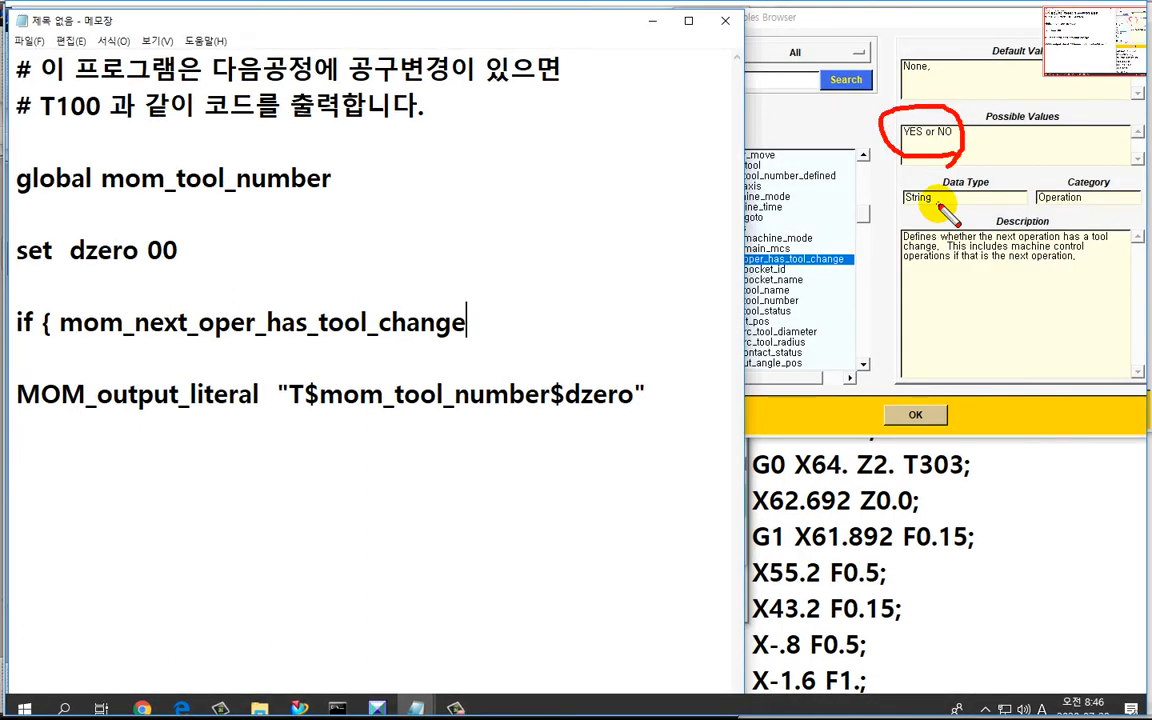
pyautogui.press('Escape')
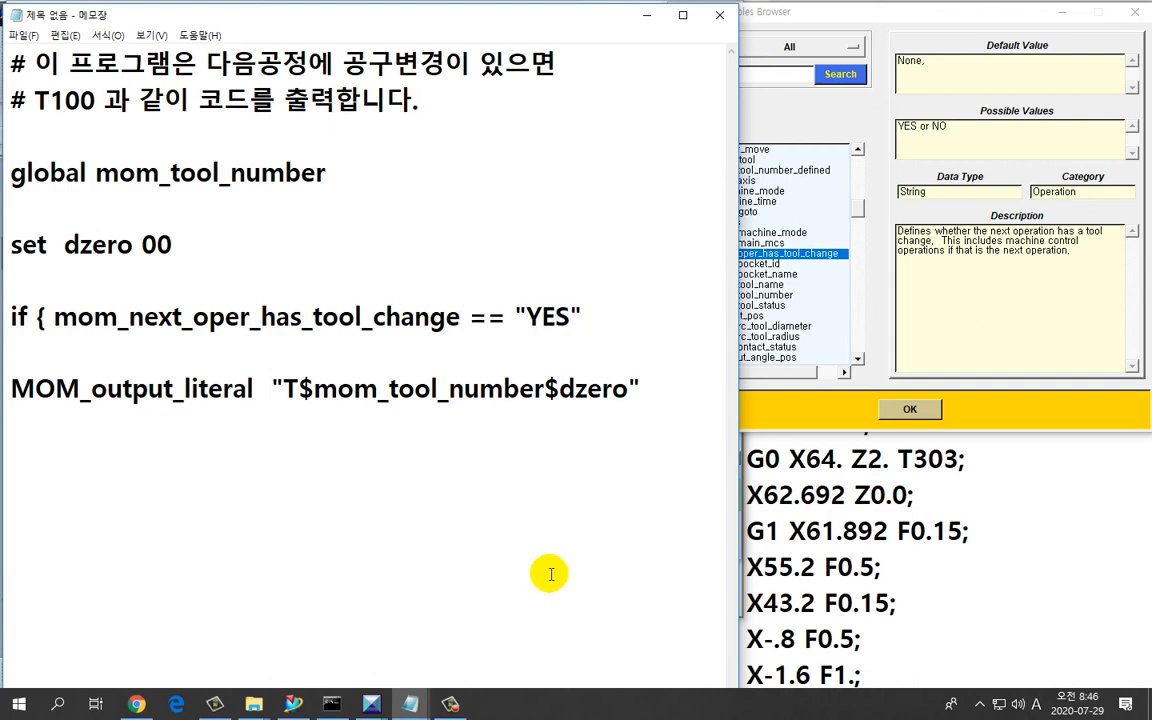
pyautogui.hotkey('ctrl', '2')
pyautogui.moveTo(574, 338)
pyautogui.mouseDown()
pyautogui.moveTo(522, 340)
pyautogui.moveTo(604, 338)
pyautogui.mouseUp()
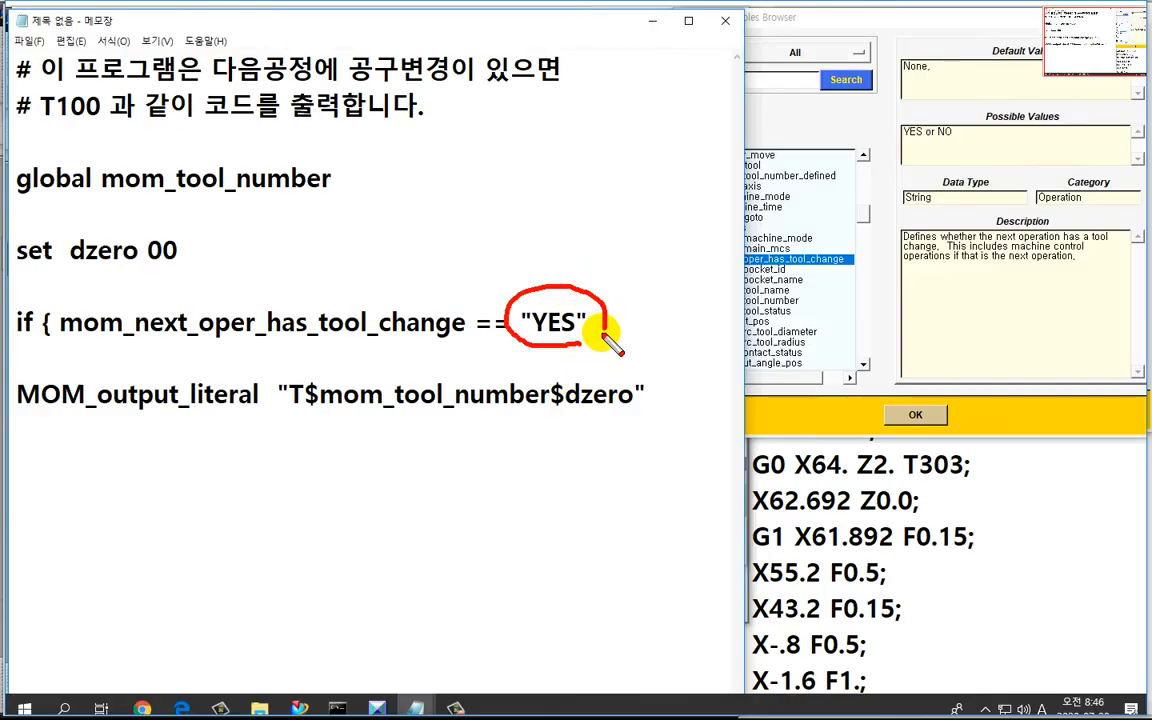
pyautogui.moveTo(922, 180)
pyautogui.mouseDown()
pyautogui.moveTo(886, 212)
pyautogui.moveTo(935, 236)
pyautogui.mouseUp()
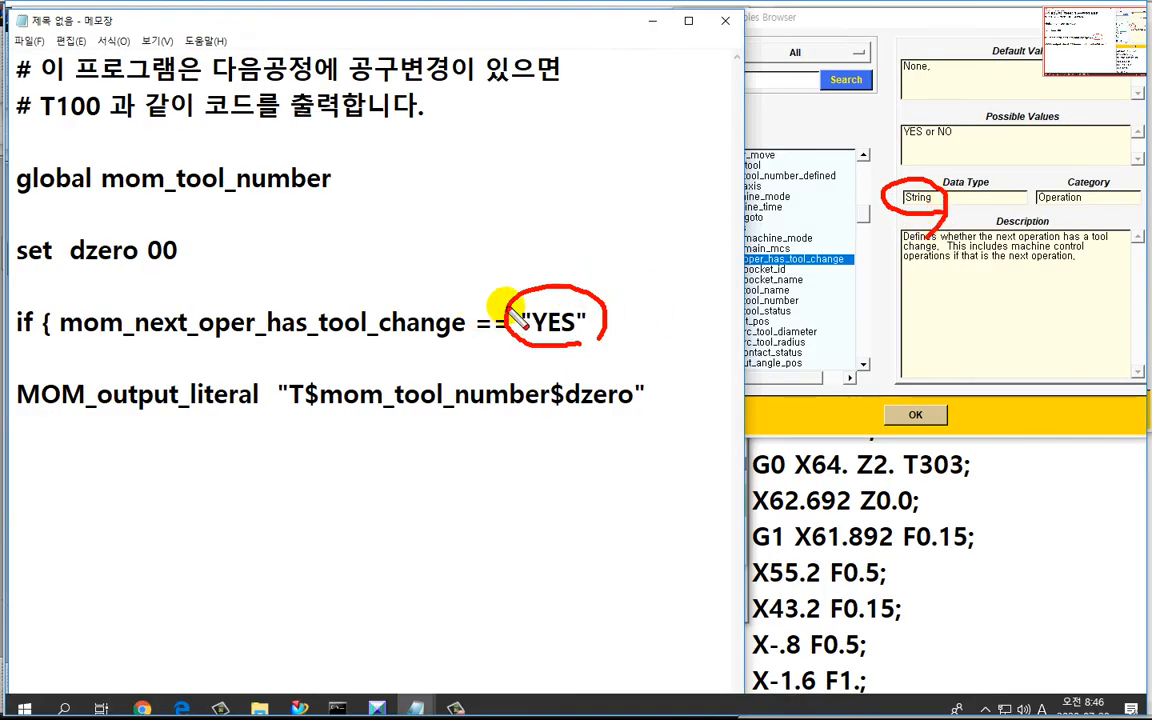
pyautogui.press('Escape')
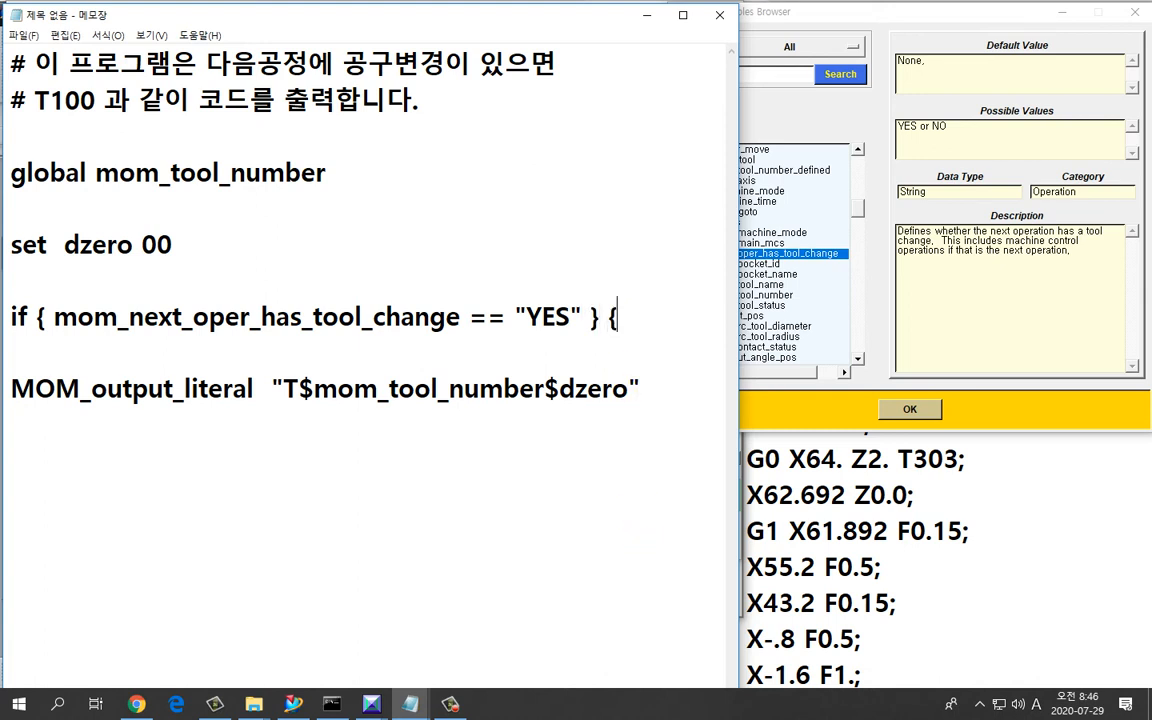
# Remove the blank line below the condition, indent the MOM_output_literal line by one space and add a closing brace under it.
pyautogui.click(205, 348)
pyautogui.press('Delete')
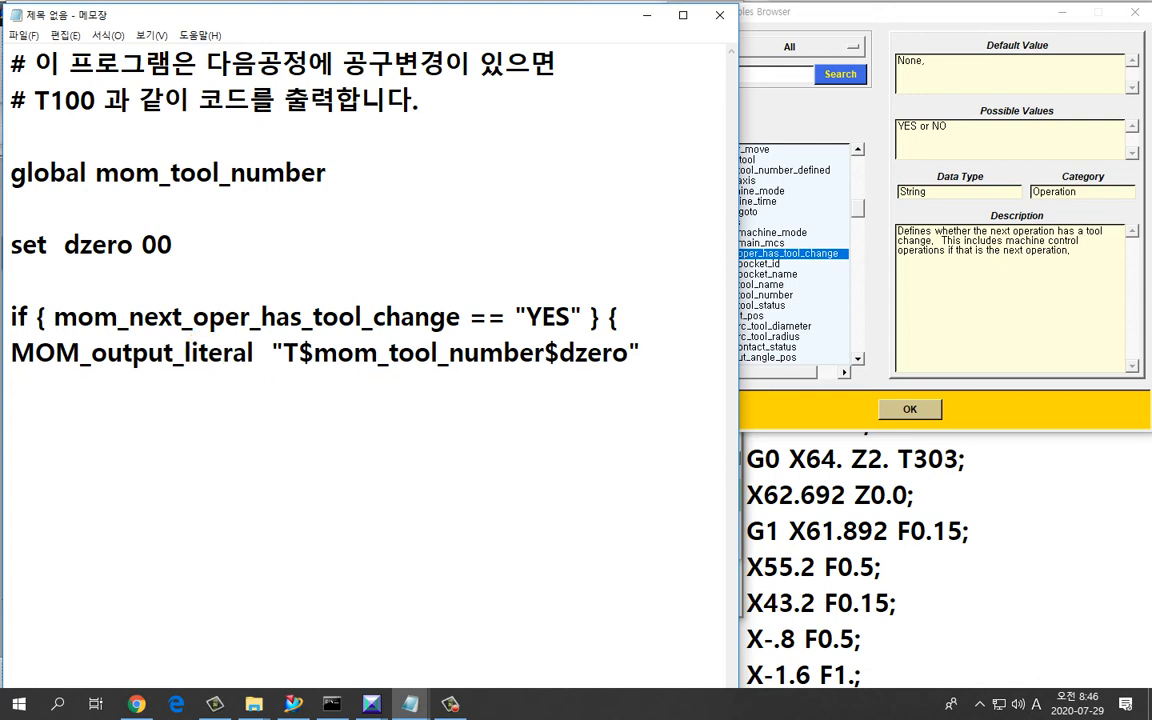
pyautogui.press('End')
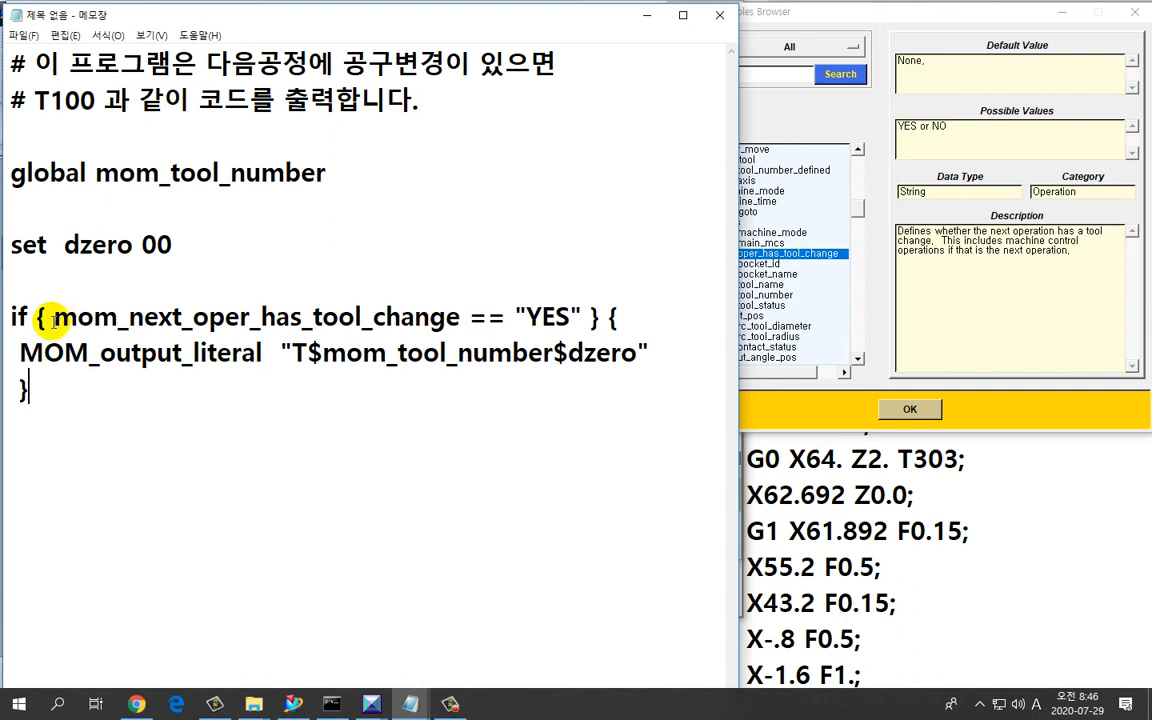
# Copy the whole code into the PB_CMD_tool_end custom command in Post Builder and try to confirm the command.
pyautogui.moveTo(98, 400); pyautogui.dragTo(8, 68)
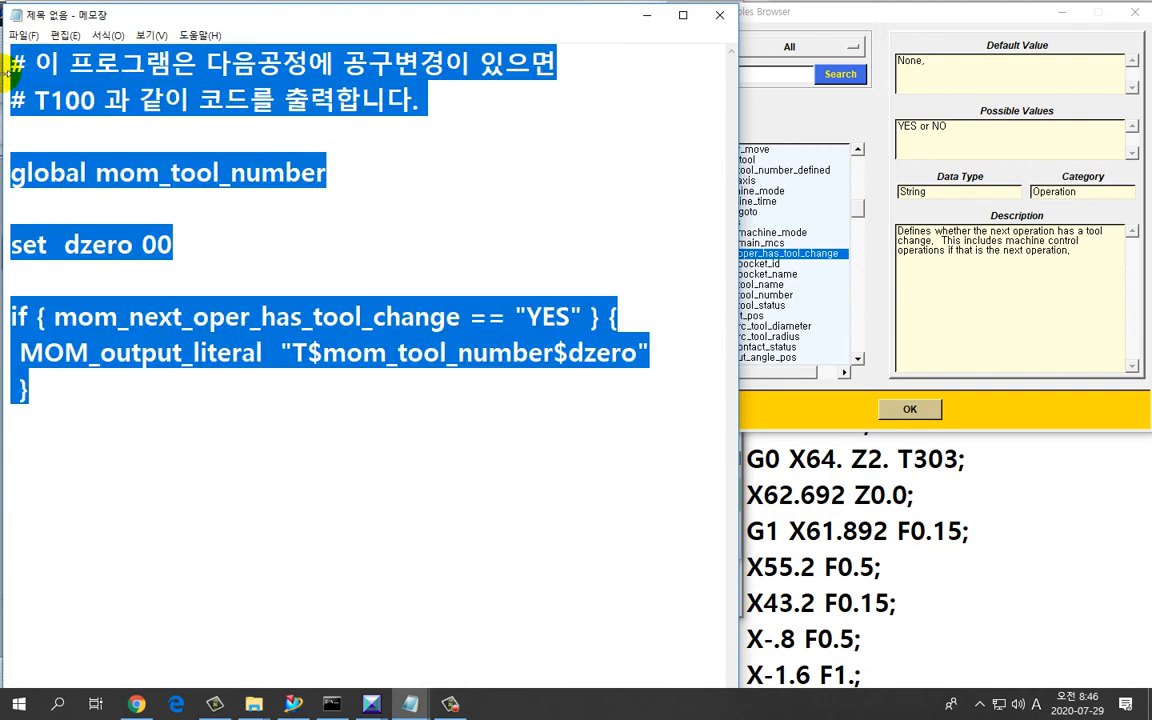
pyautogui.click(279, 423)
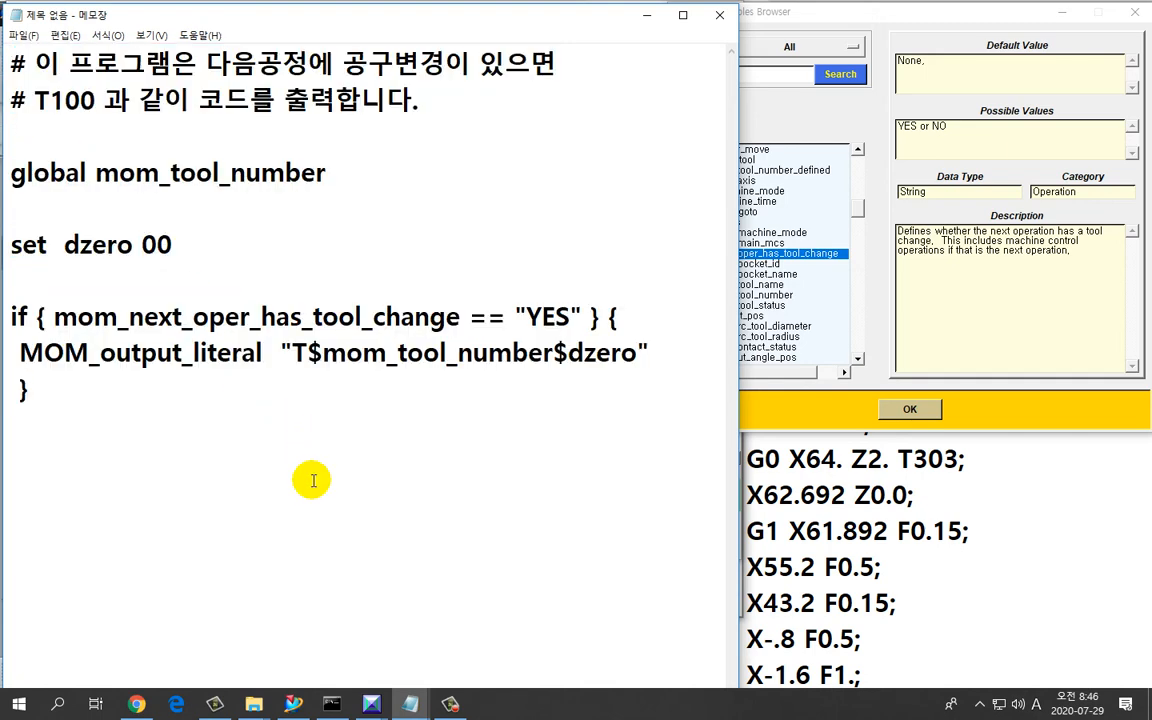
pyautogui.moveTo(266, 24); pyautogui.dragTo(684, 24)
pyautogui.click(299, 210)
pyautogui.hotkey('ctrl', 'v')
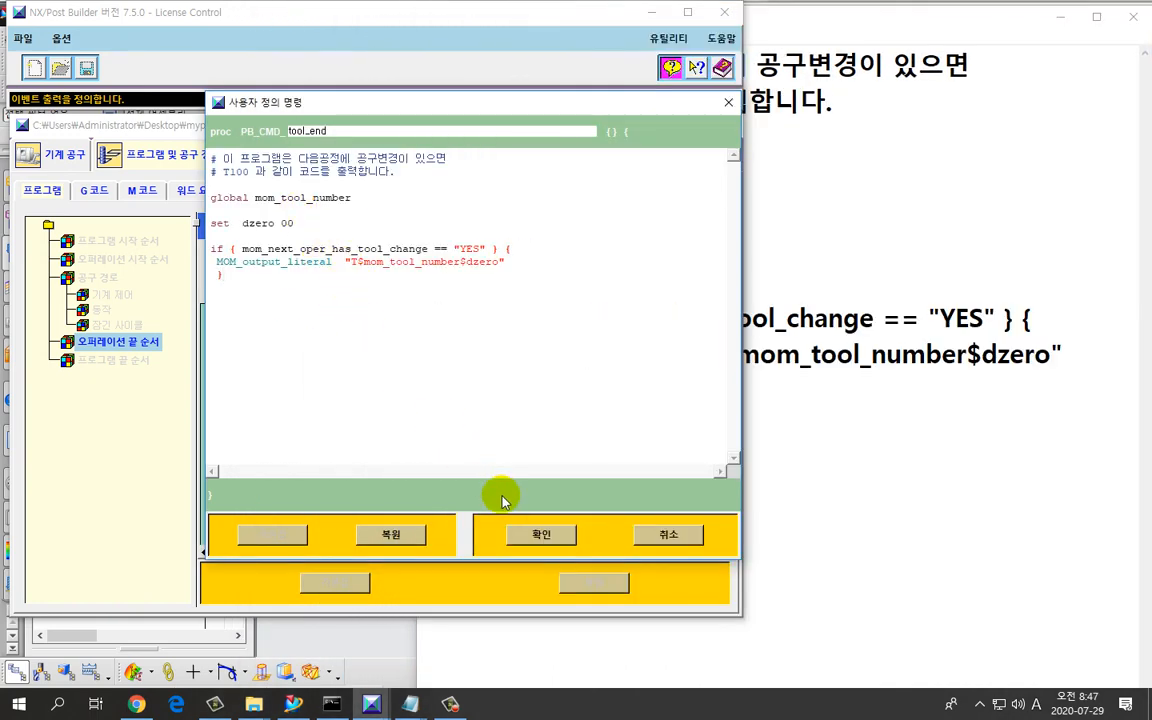
pyautogui.click(530, 535)
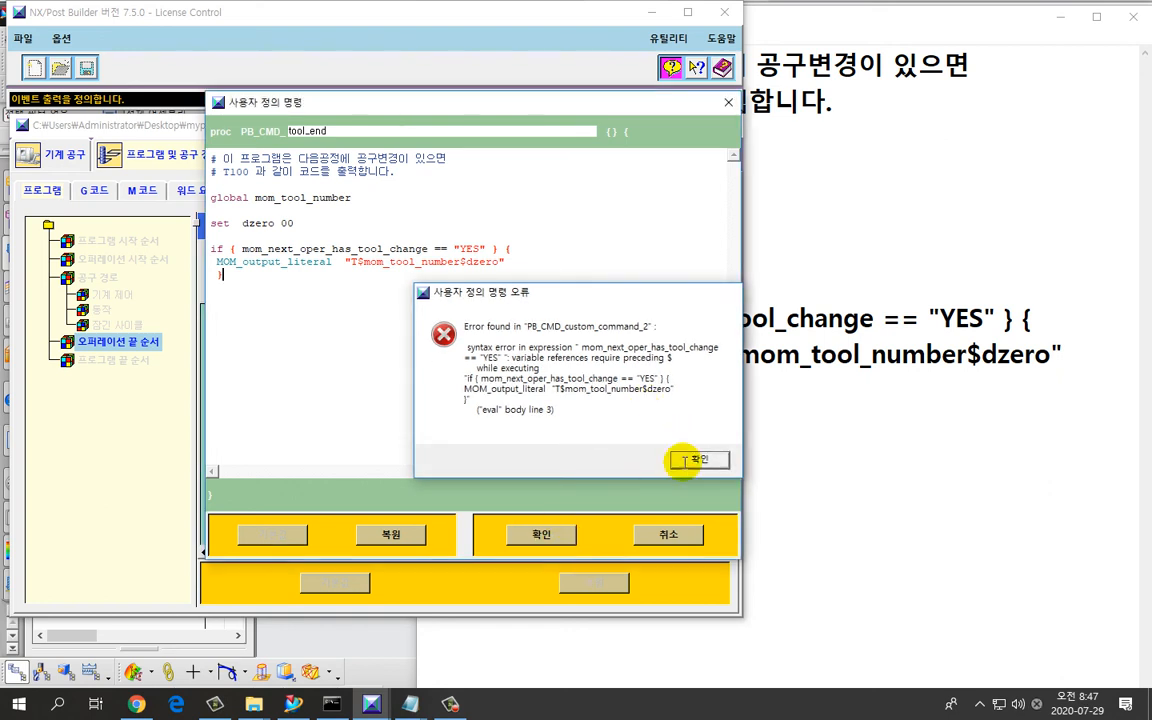
pyautogui.click(688, 462)
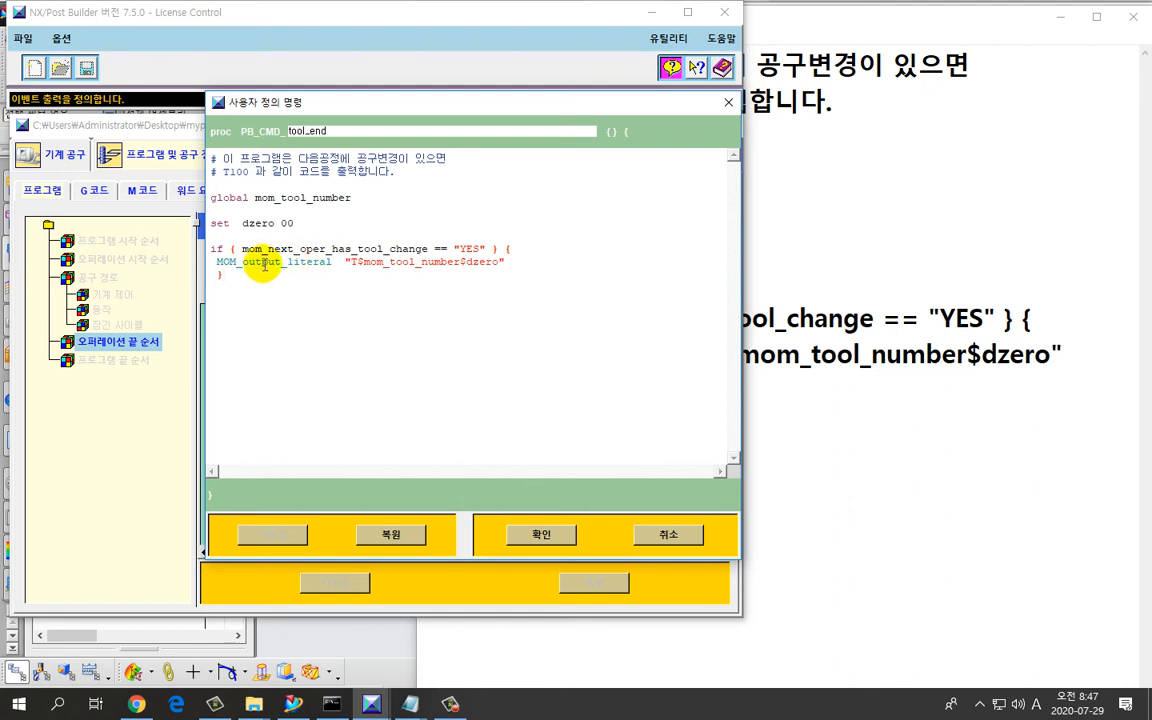
# Submit the tool_end command again, examine the reported error's explanation of the condition syntax, and dismiss it.
pyautogui.click(546, 534)
pyautogui.moveTo(480, 292); pyautogui.dragTo(420, 150)
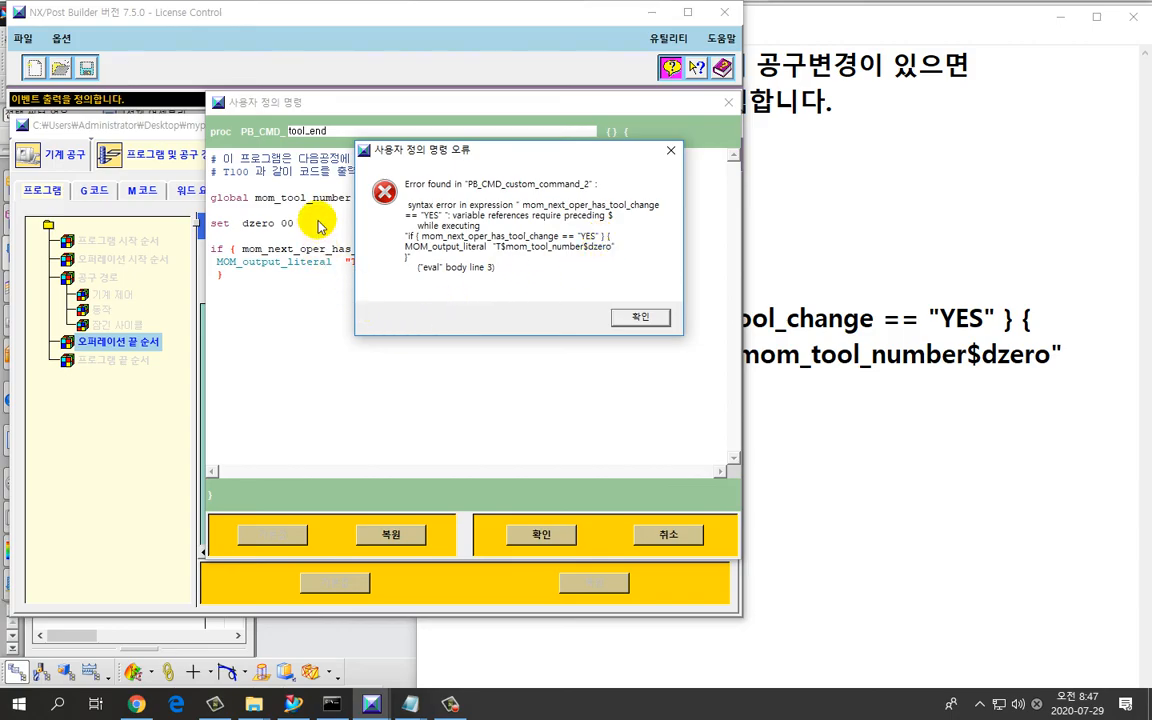
pyautogui.hotkey('ctrl', '2')
pyautogui.moveTo(312, 208); pyautogui.dragTo(319, 263)
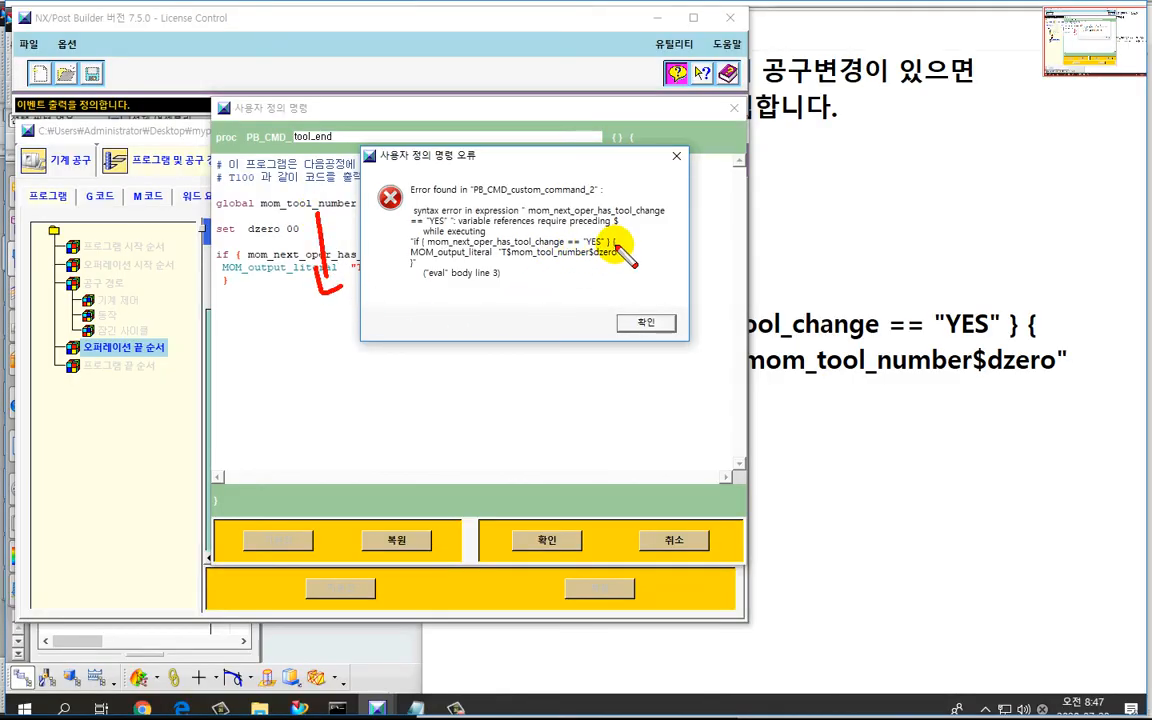
pyautogui.moveTo(617, 230)
pyautogui.mouseDown()
pyautogui.moveTo(641, 229)
pyautogui.moveTo(630, 240)
pyautogui.mouseUp()
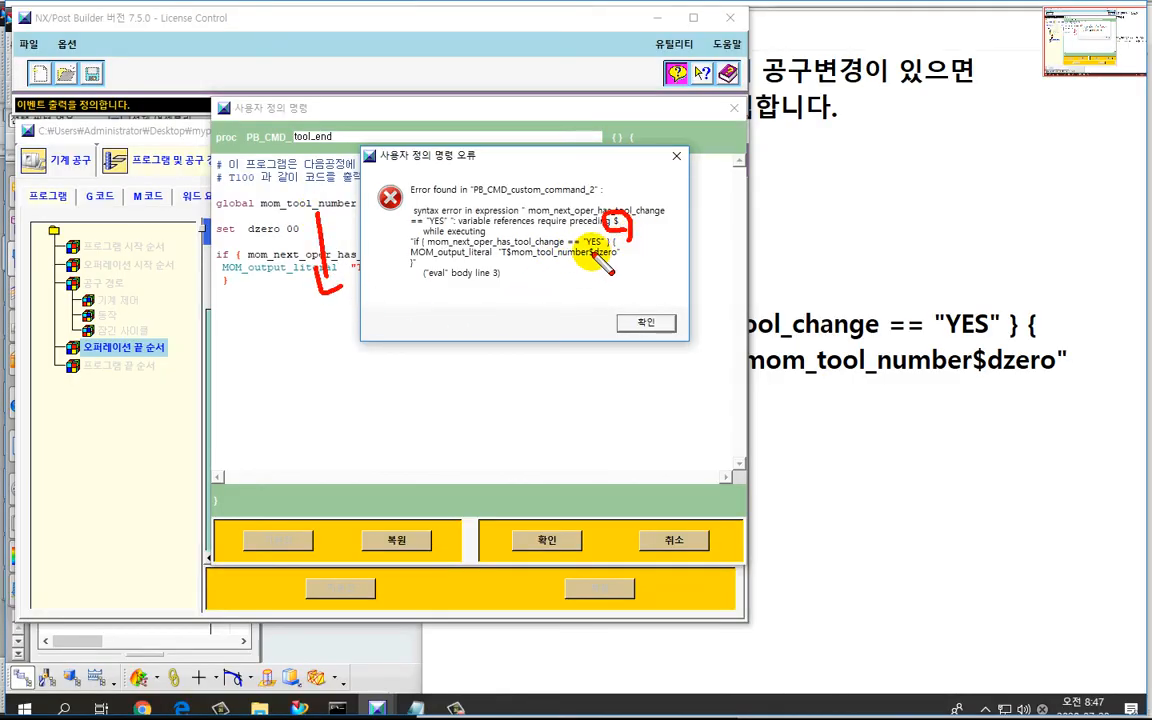
pyautogui.press('e')
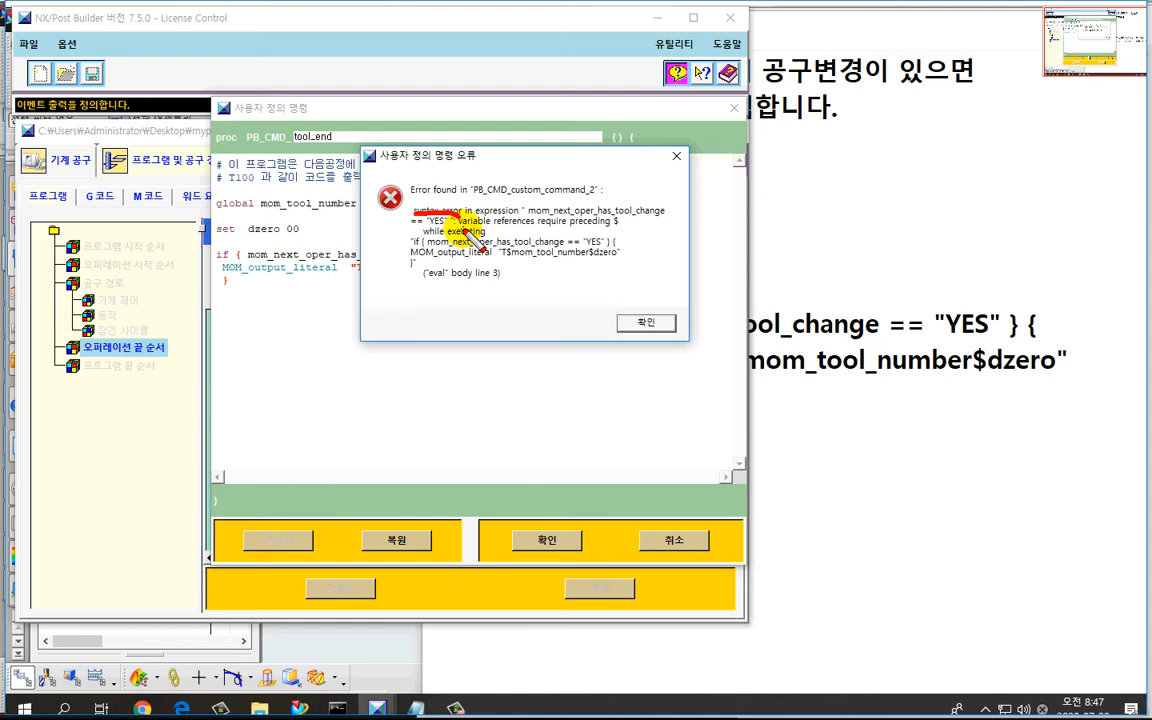
pyautogui.press('e')
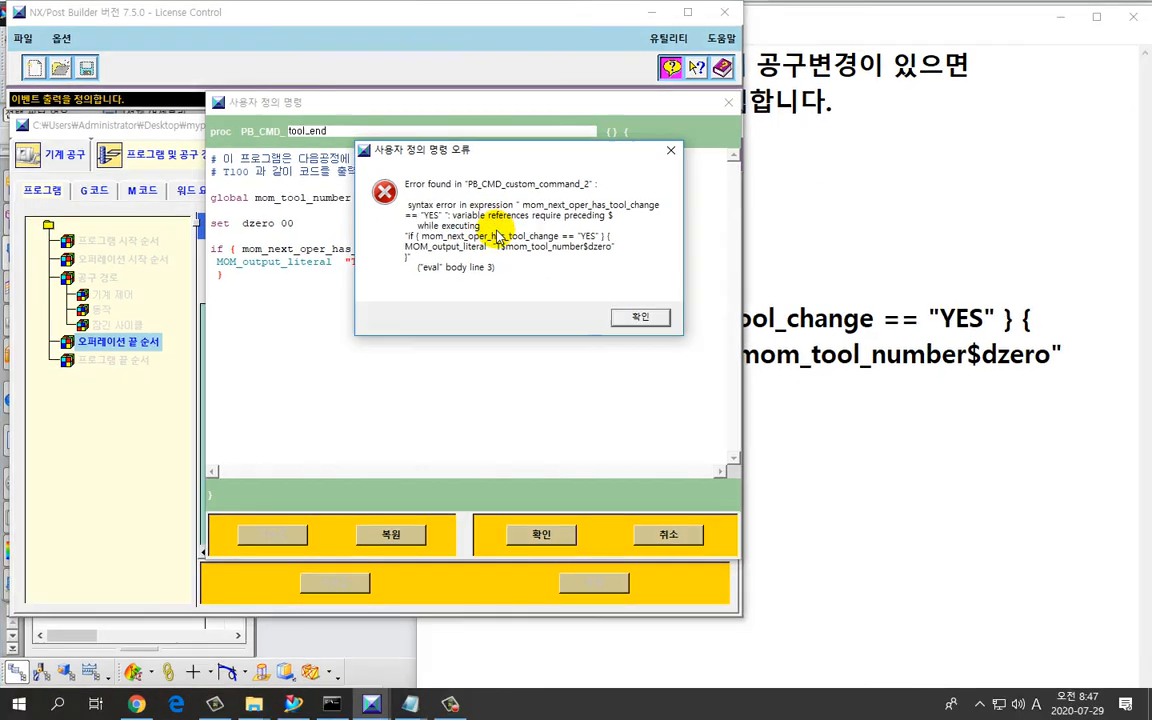
pyautogui.moveTo(418, 225)
pyautogui.mouseDown()
pyautogui.moveTo(476, 208)
pyautogui.moveTo(465, 213)
pyautogui.moveTo(530, 232)
pyautogui.mouseUp()
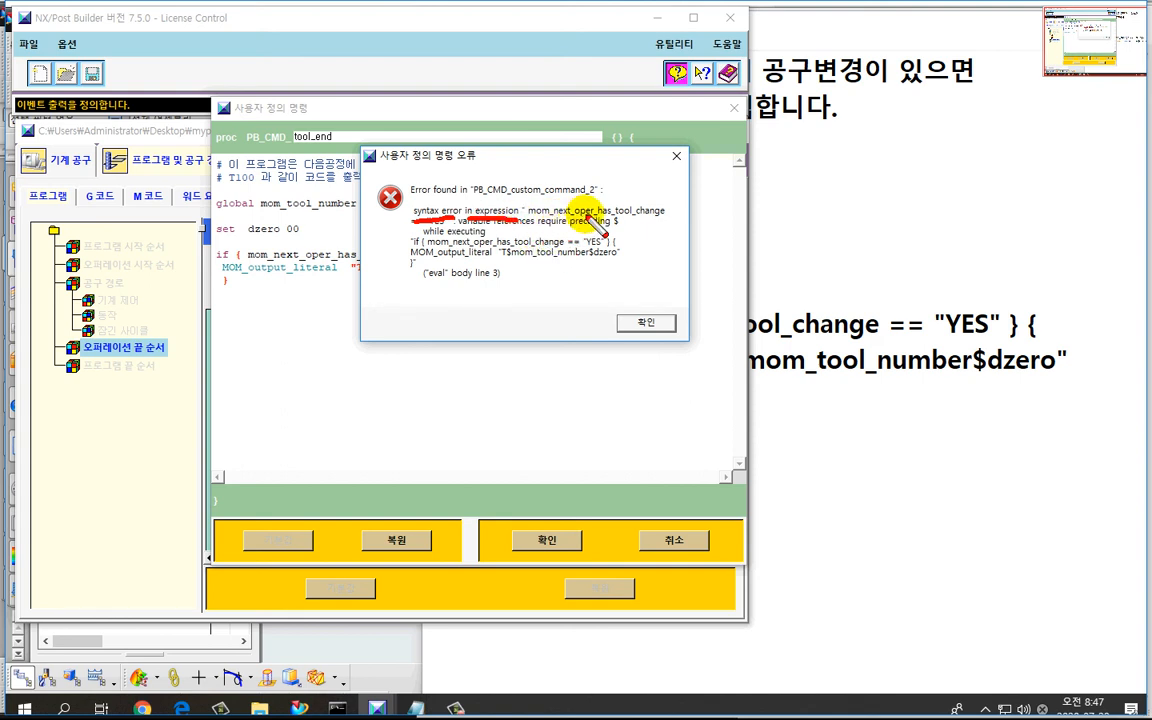
pyautogui.click(750, 310)
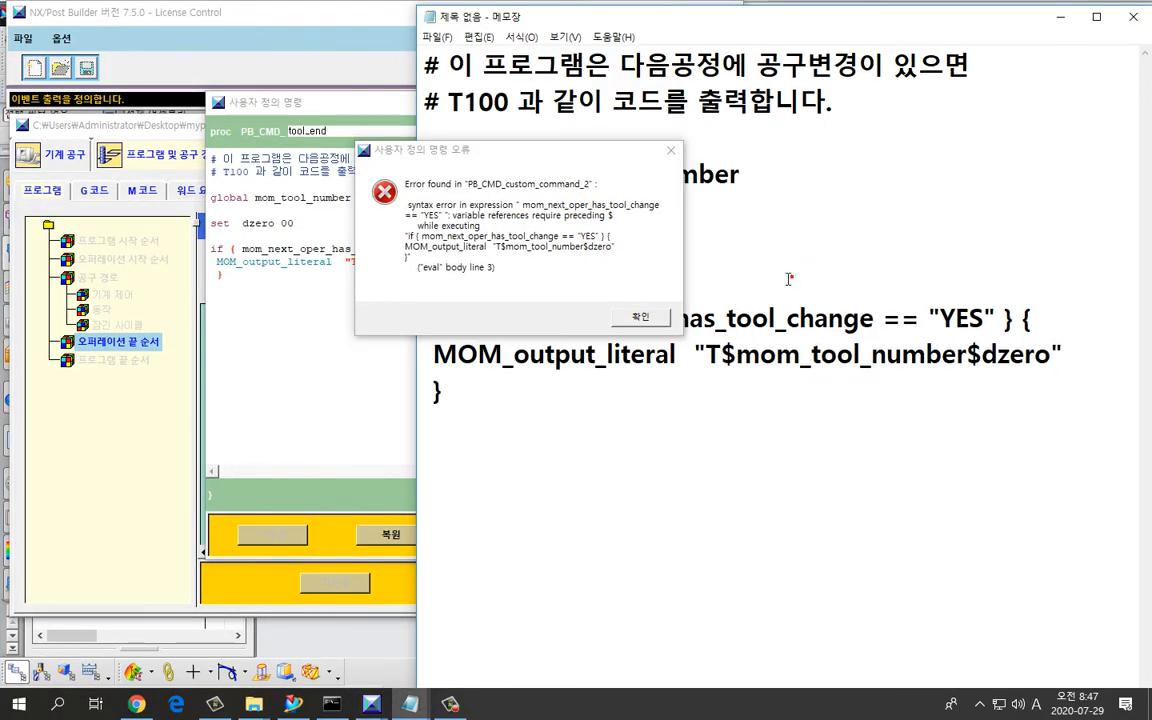
pyautogui.click(640, 317)
# Add the declaration "global mom_next_oper_has_tool_change" below the first global line in Notepad, followed by a blank line.
pyautogui.click(752, 250)
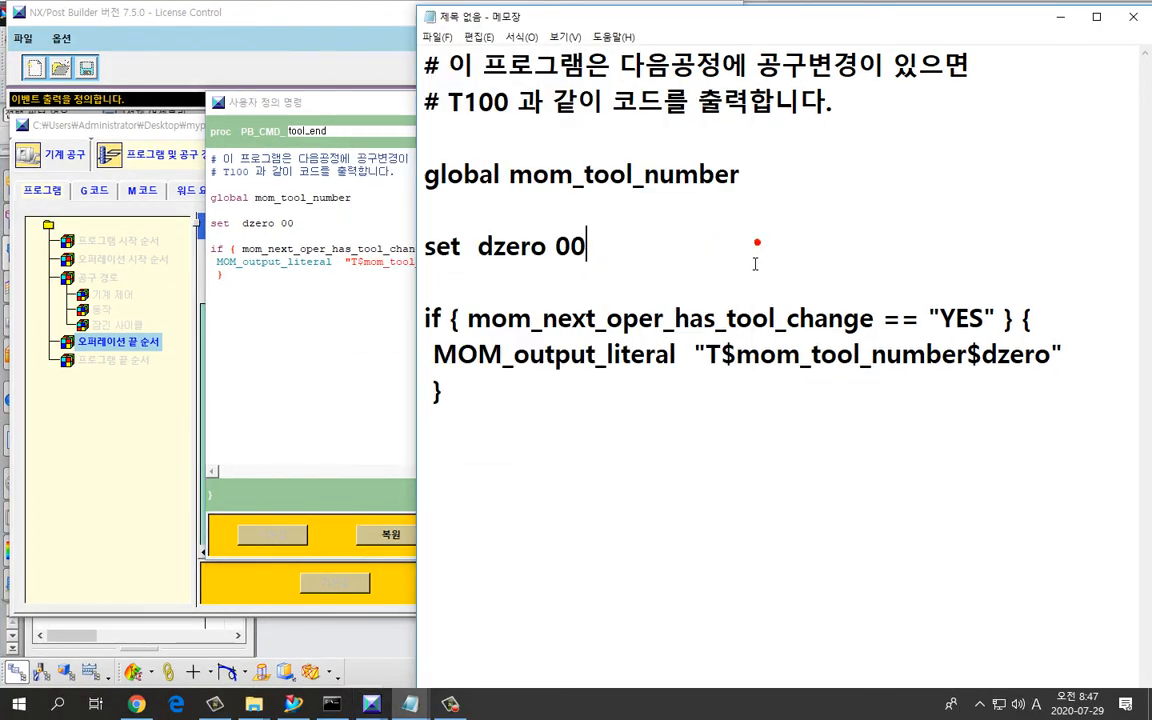
pyautogui.moveTo(467, 320); pyautogui.dragTo(870, 320)
pyautogui.hotkey('ctrl', 'c')
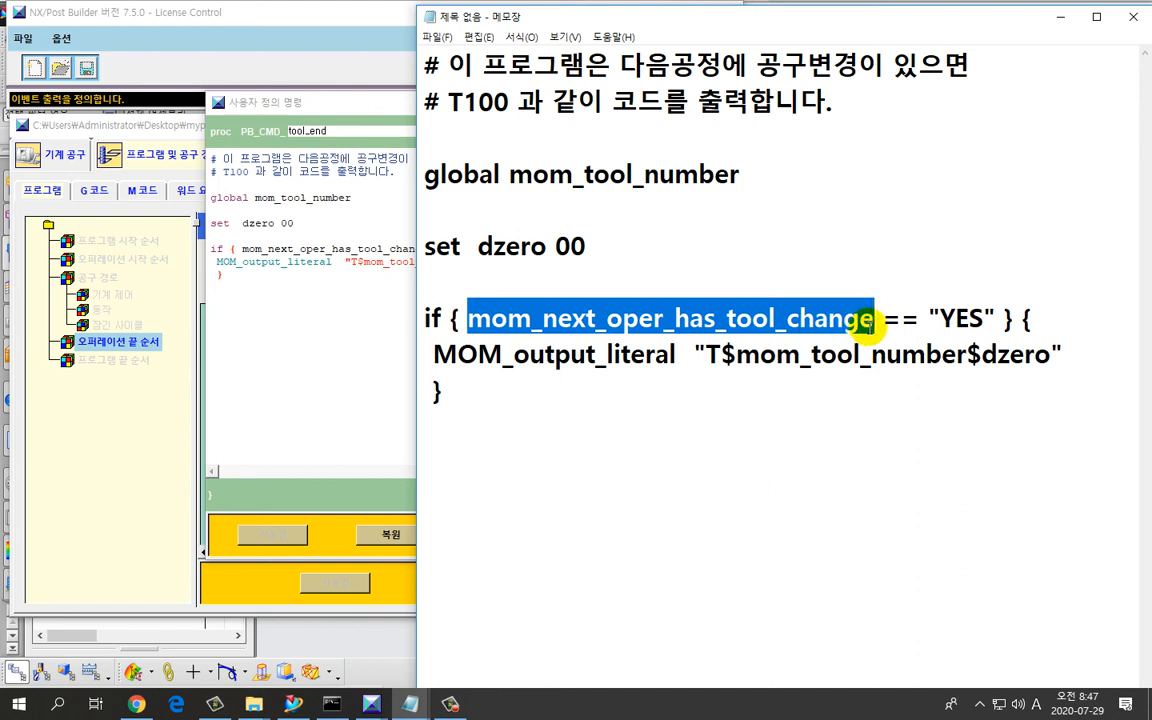
pyautogui.click(597, 213)
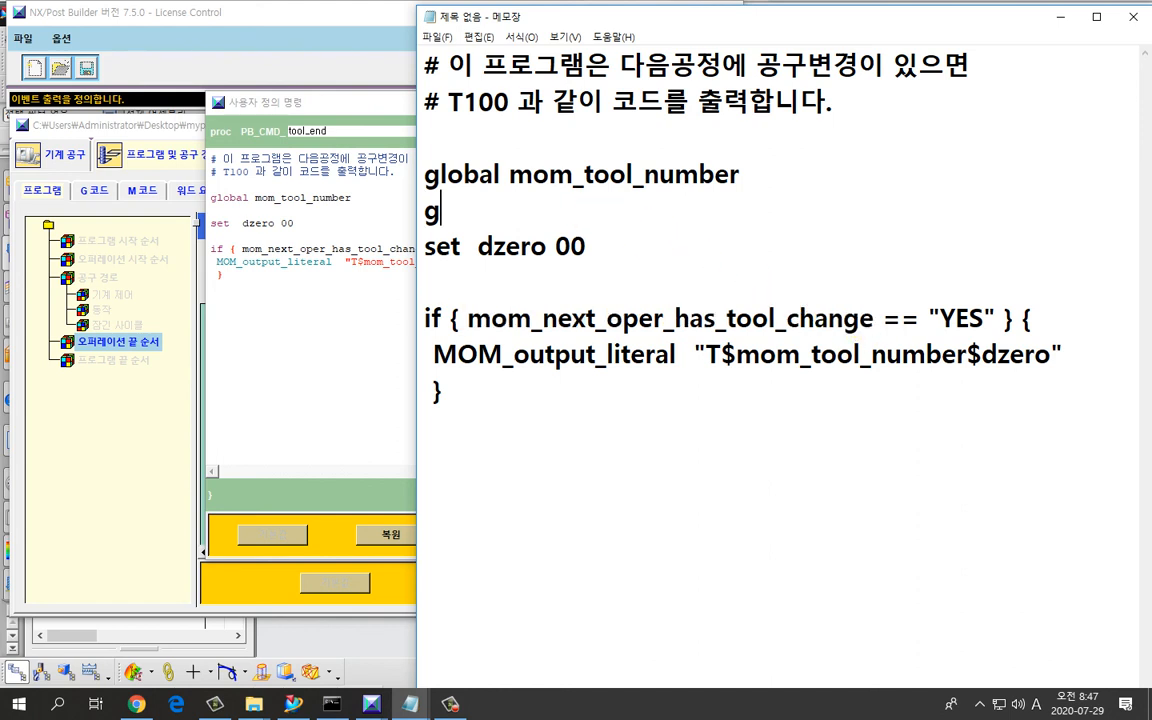
pyautogui.write('global')
pyautogui.hotkey('ctrl', 'v')
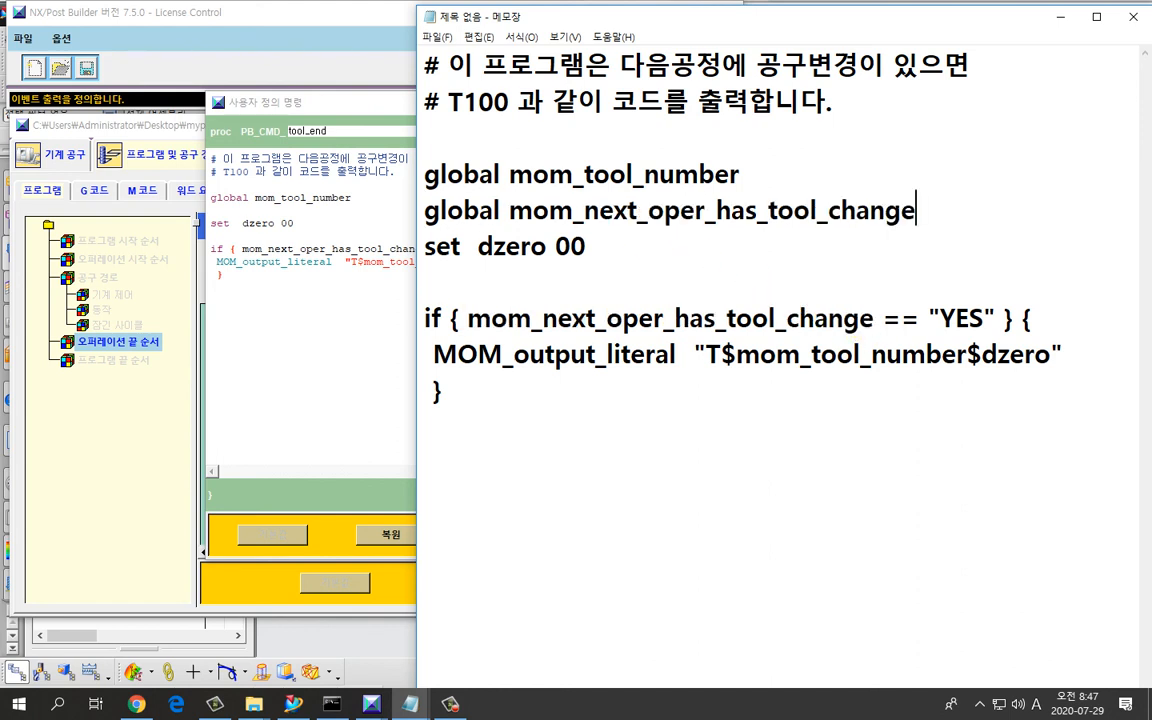
pyautogui.press('Return')
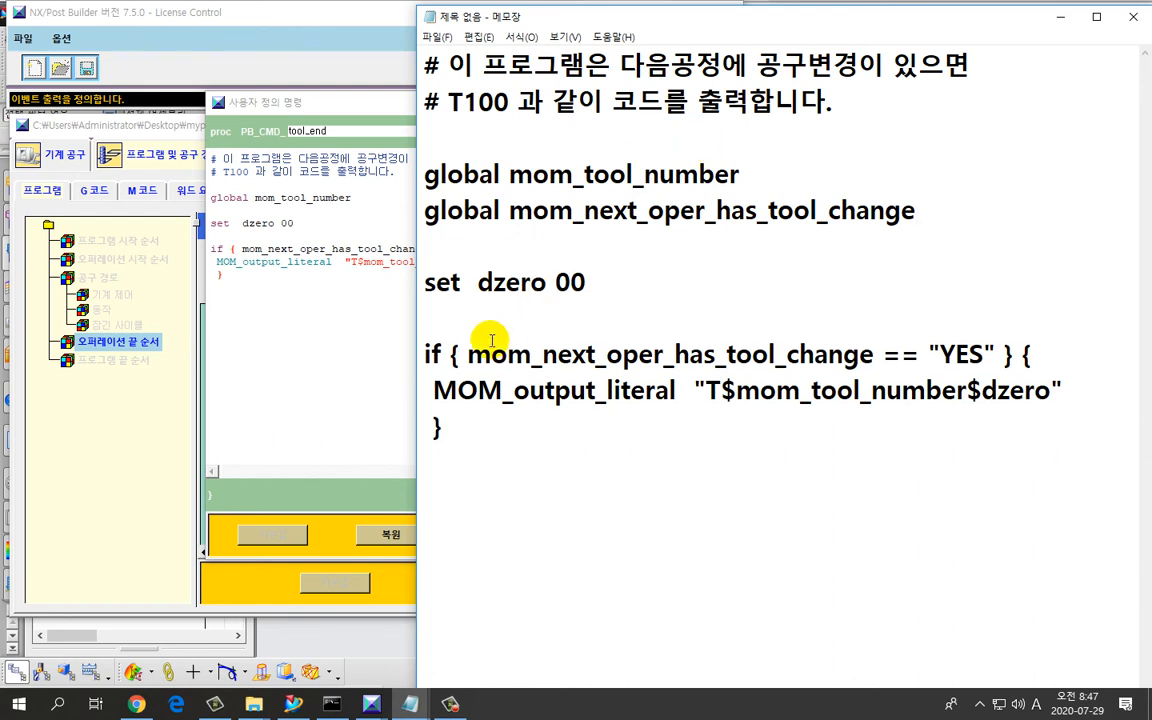
# Put a $ before mom_next_oper_has_tool_change in the if condition and compare the name with its global declaration.
pyautogui.write('$')
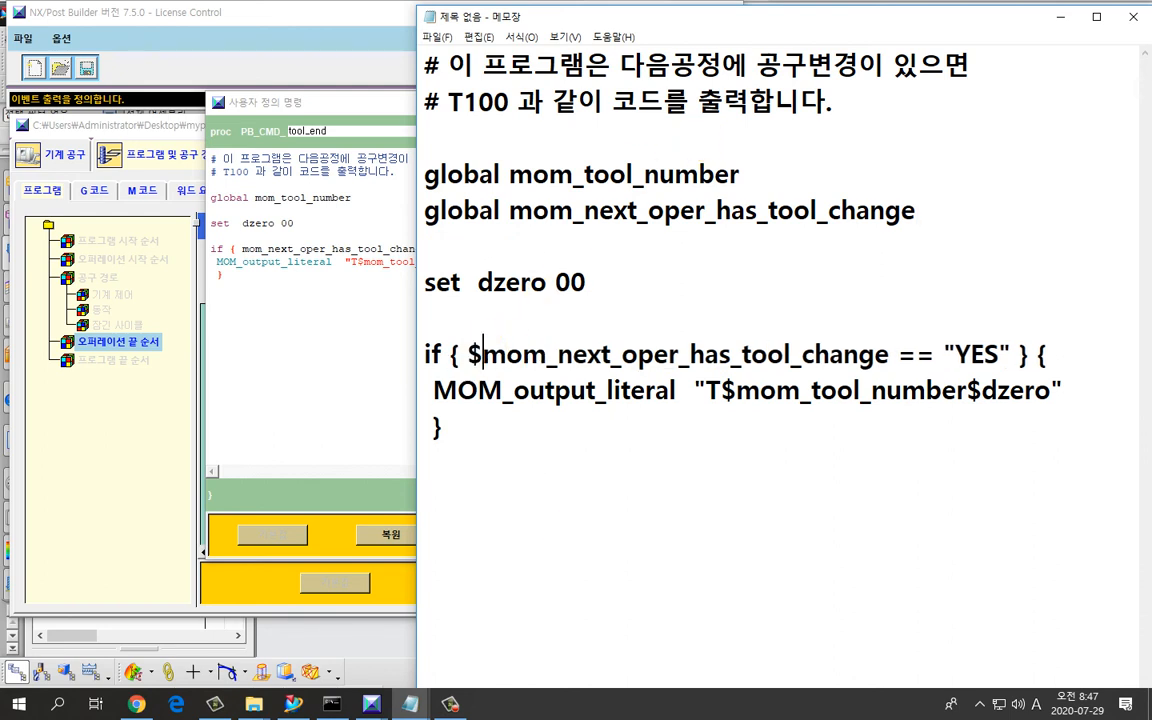
pyautogui.hotkey('ctrl', '2')
pyautogui.moveTo(476, 378); pyautogui.dragTo(905, 382)
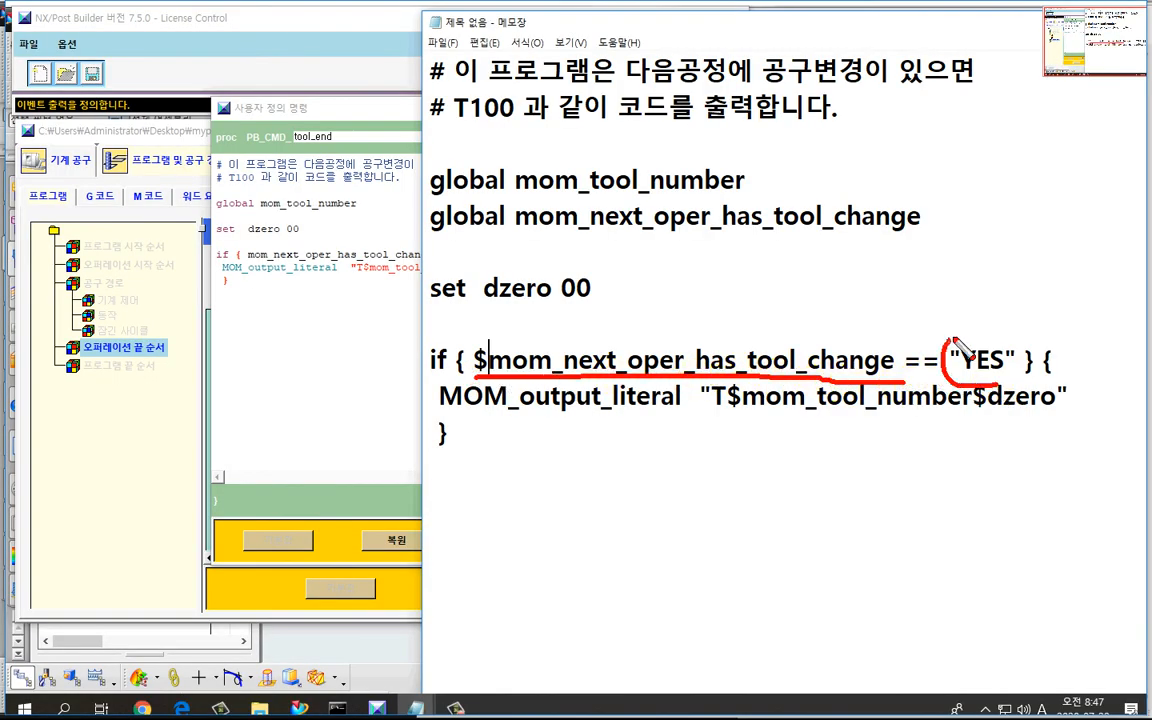
pyautogui.moveTo(955, 341); pyautogui.dragTo(1005, 370)
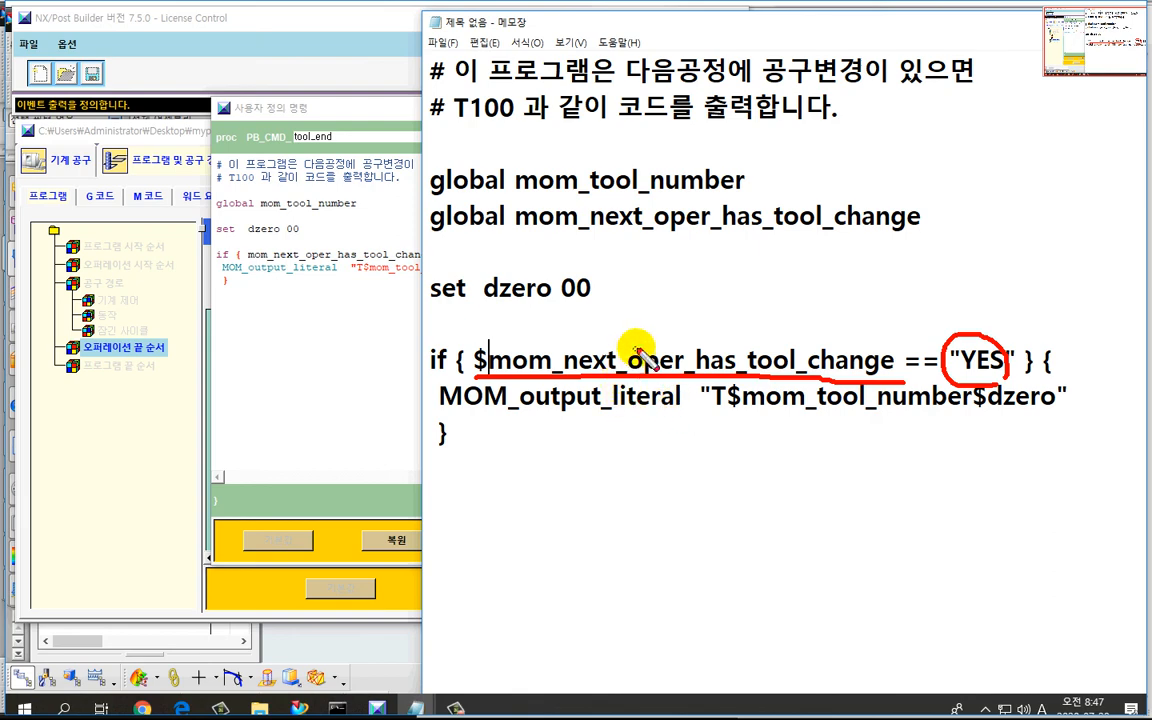
pyautogui.moveTo(648, 352)
pyautogui.mouseDown()
pyautogui.moveTo(645, 245)
pyautogui.moveTo(666, 262)
pyautogui.mouseUp()
pyautogui.moveTo(518, 238); pyautogui.dragTo(920, 238)
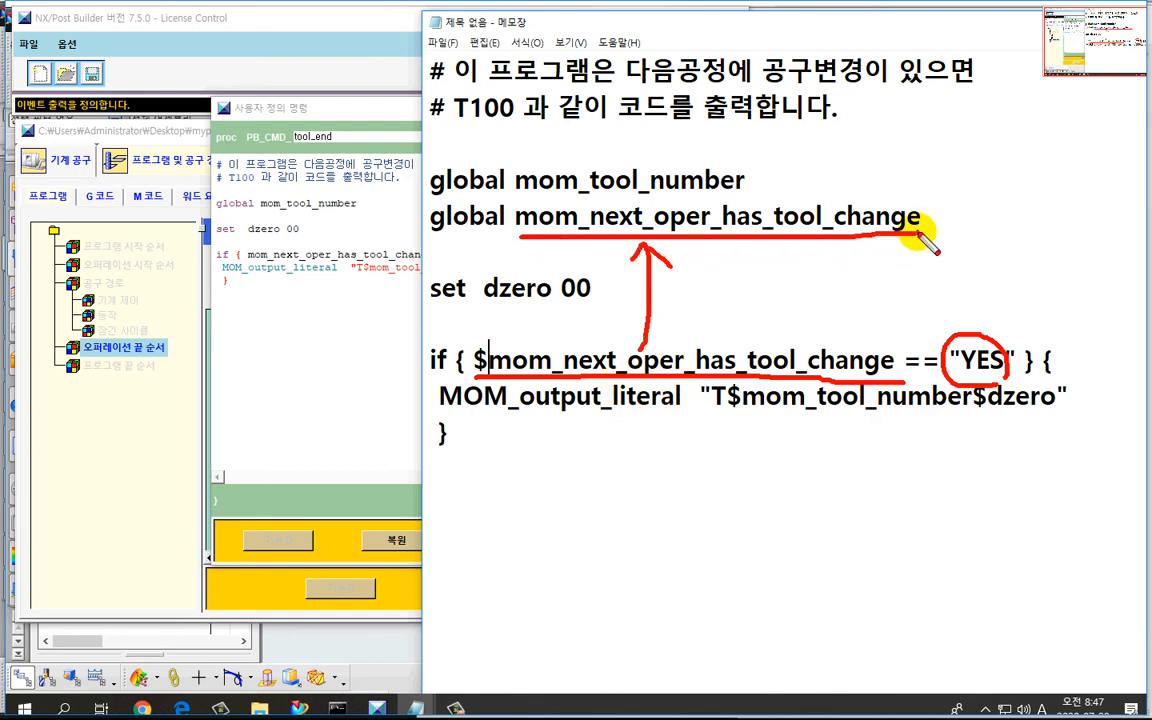
pyautogui.press('Escape')
# Copy the corrected code from Notepad and replace the contents of the PB_CMD_tool_end command in Post Builder with it.
pyautogui.moveTo(506, 452); pyautogui.dragTo(393, 47)
pyautogui.hotkey('ctrl', 'c')
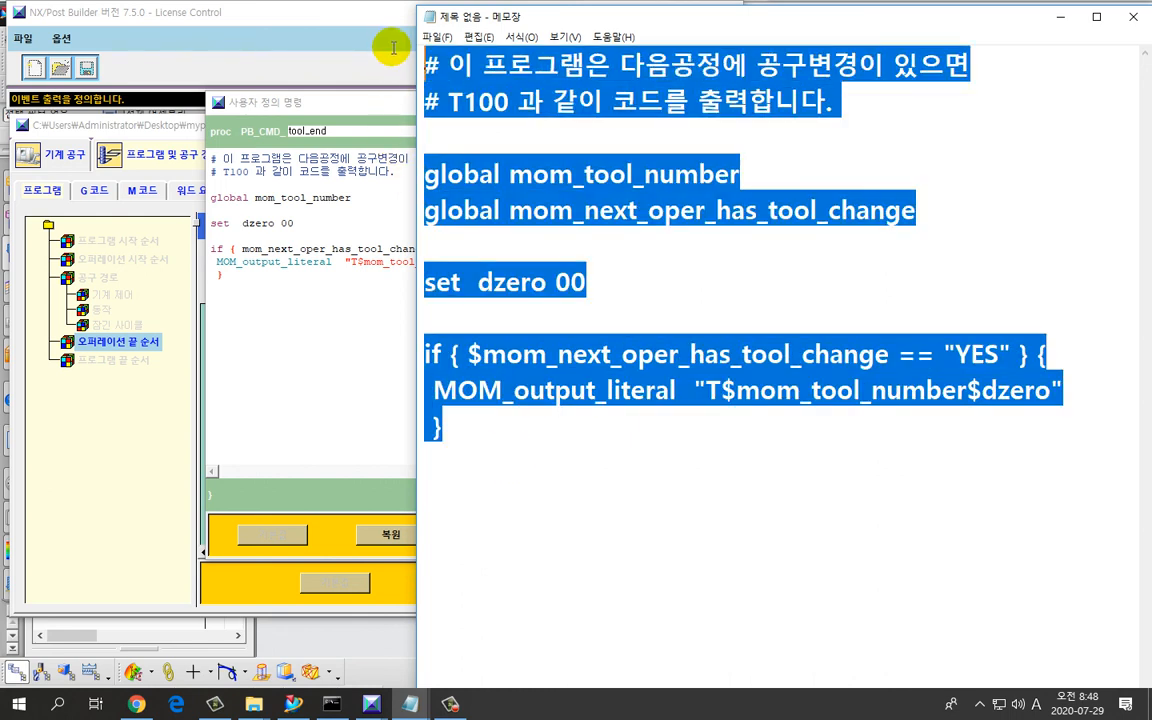
pyautogui.moveTo(288, 280); pyautogui.dragTo(181, 140)
pyautogui.hotkey('ctrl', 'v')
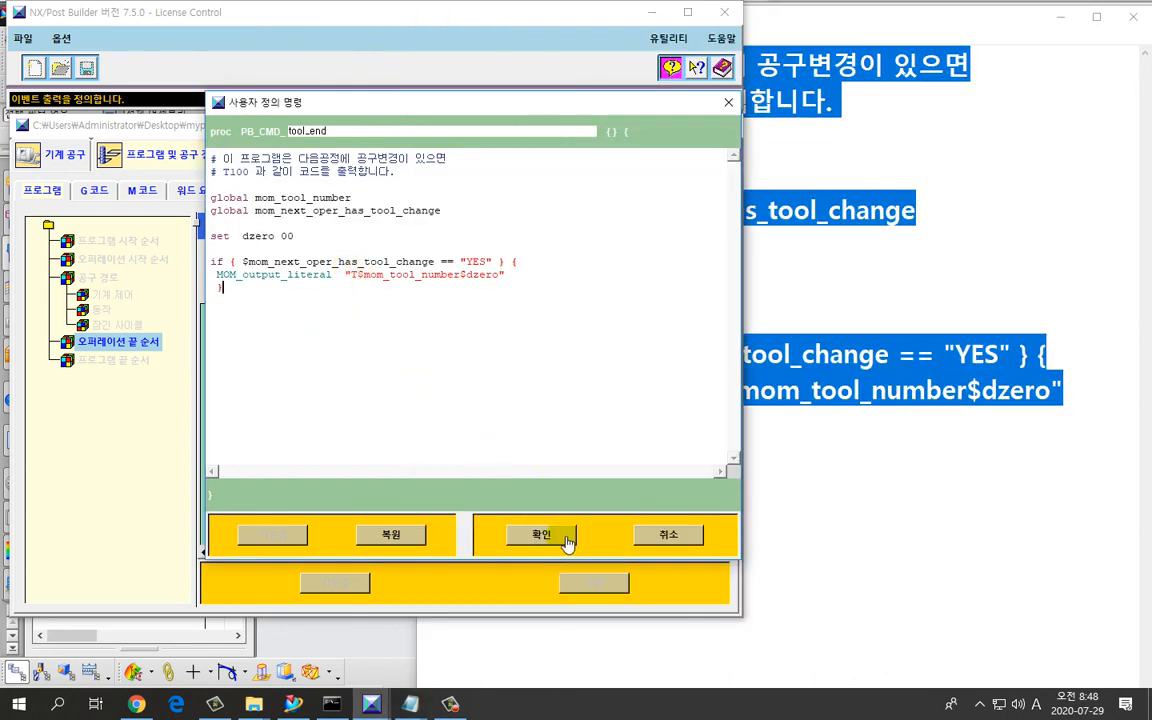
# Accept the corrected tool_end command in Post Builder and switch to NX.
pyautogui.click(560, 468)
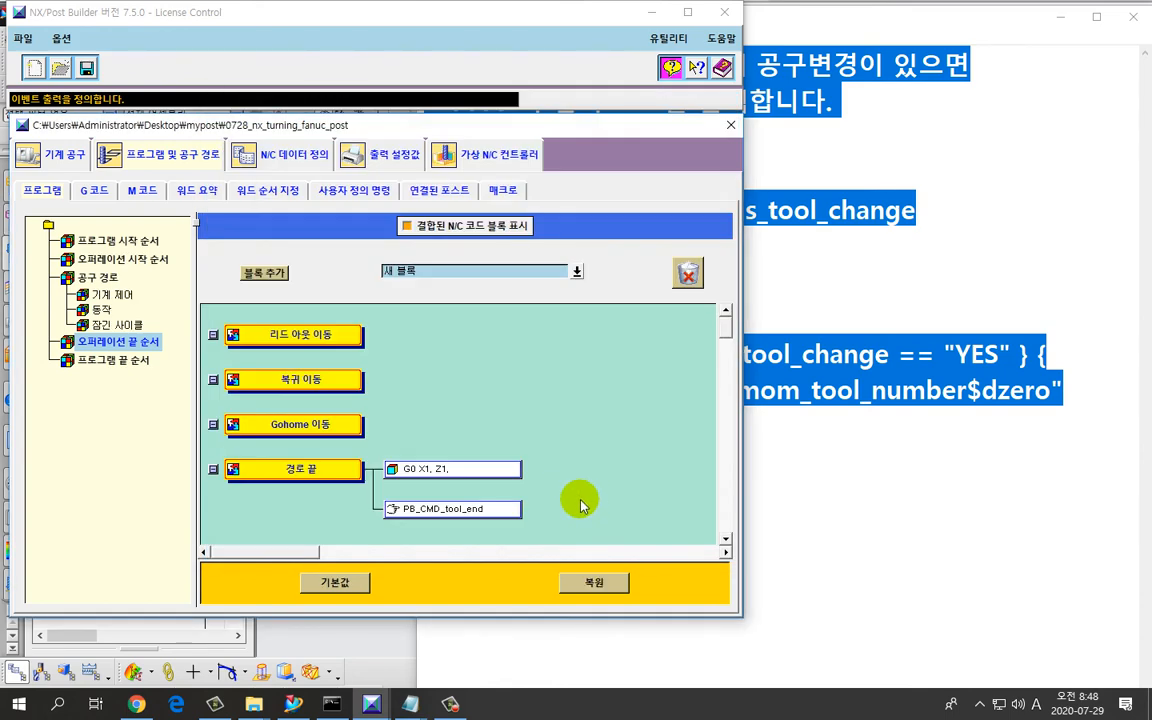
pyautogui.click(463, 283)
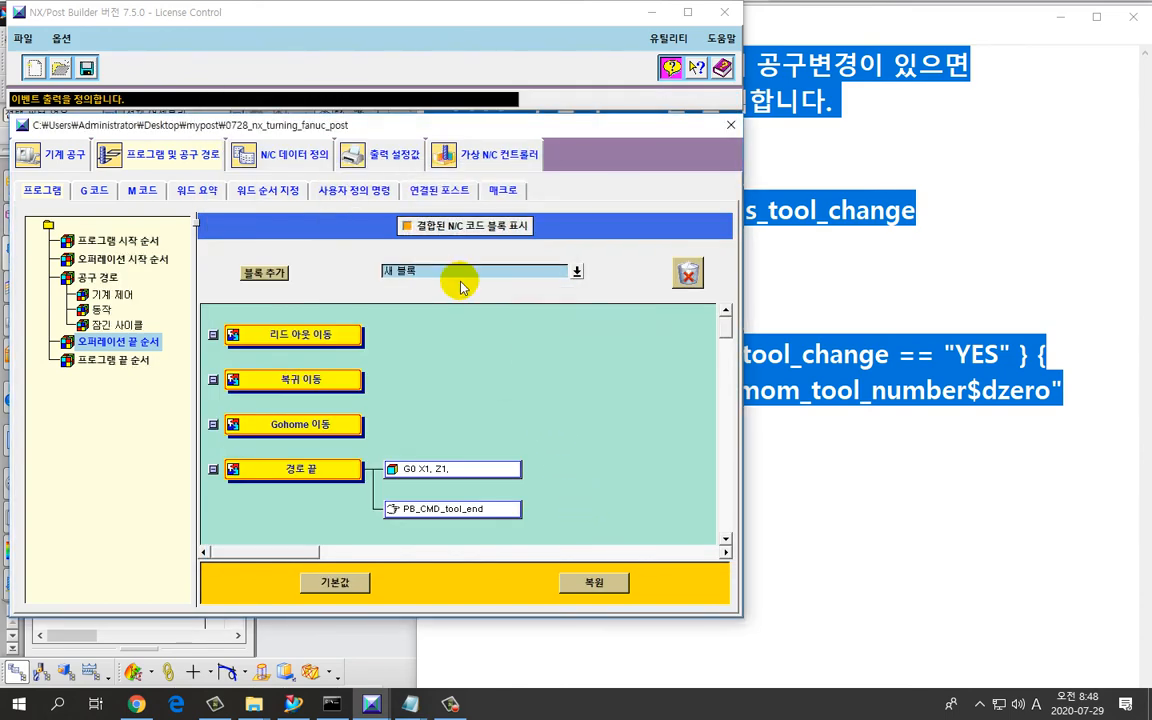
pyautogui.hotkey('alt', 'Tab')
pyautogui.hotkey('alt', 'Tab')
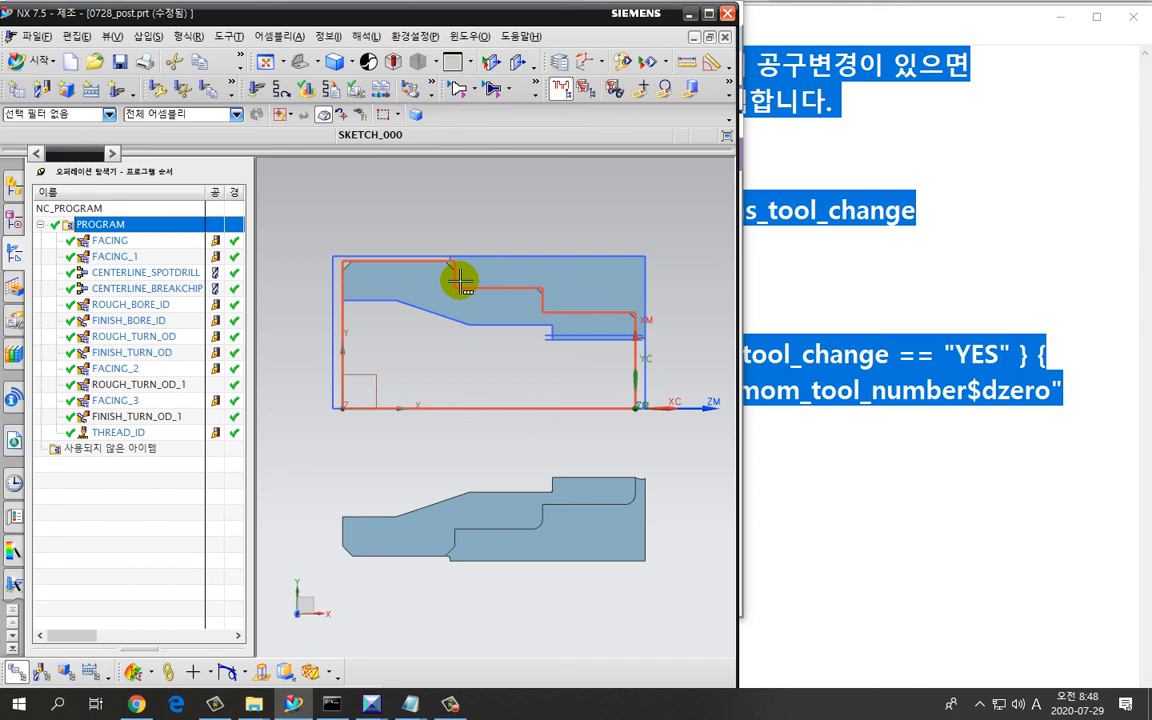
# Postprocess the PROGRAM group with 0728_nx_turning_fanuc_post, check the tool-cancel output just before FACING_1, and close the listing.
pyautogui.hotkey('ctrl', 'p')
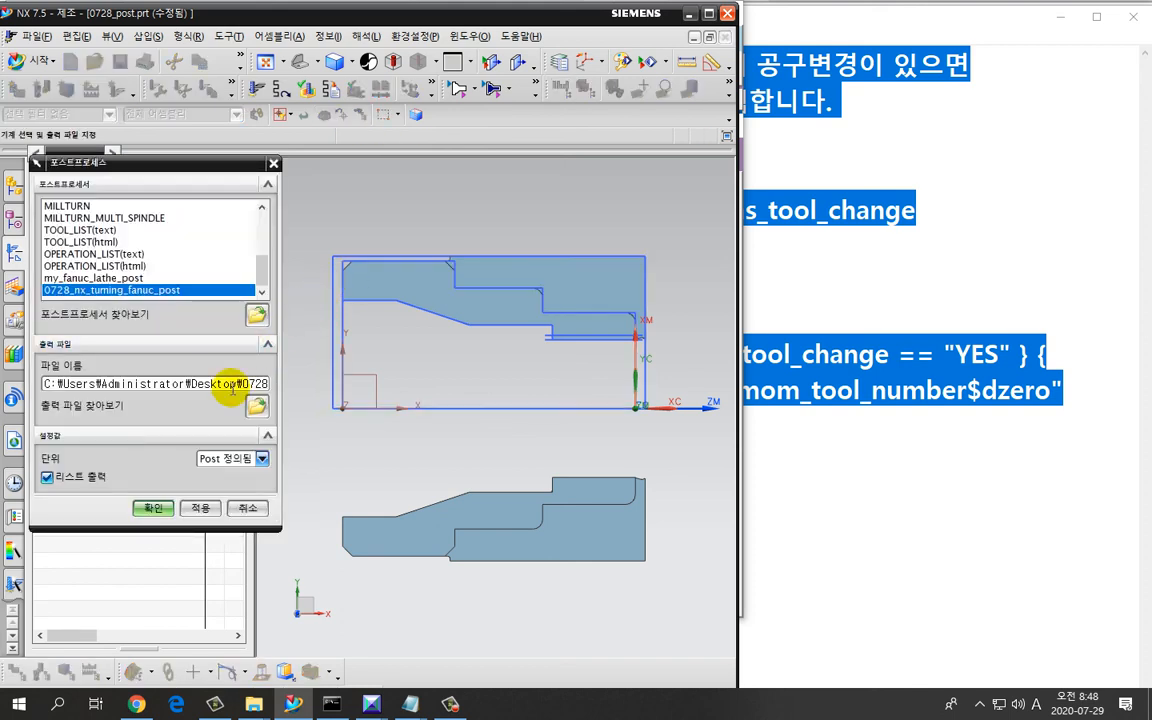
pyautogui.click(153, 508)
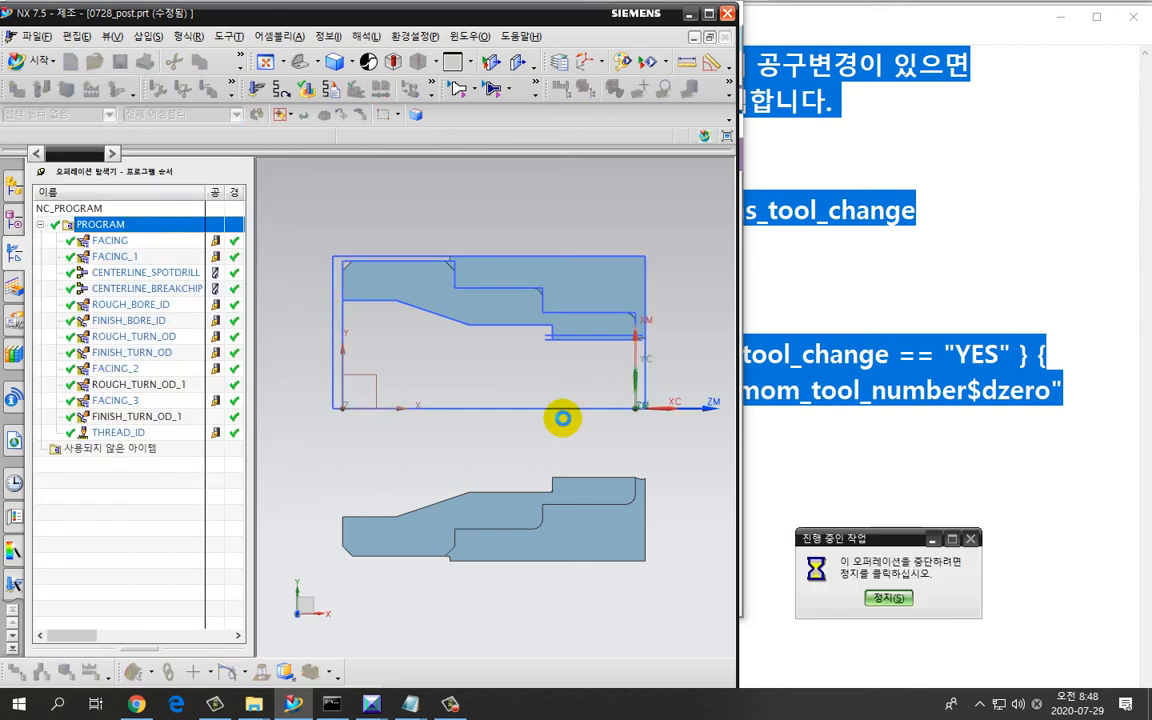
pyautogui.scroll(-4, 527, 404)
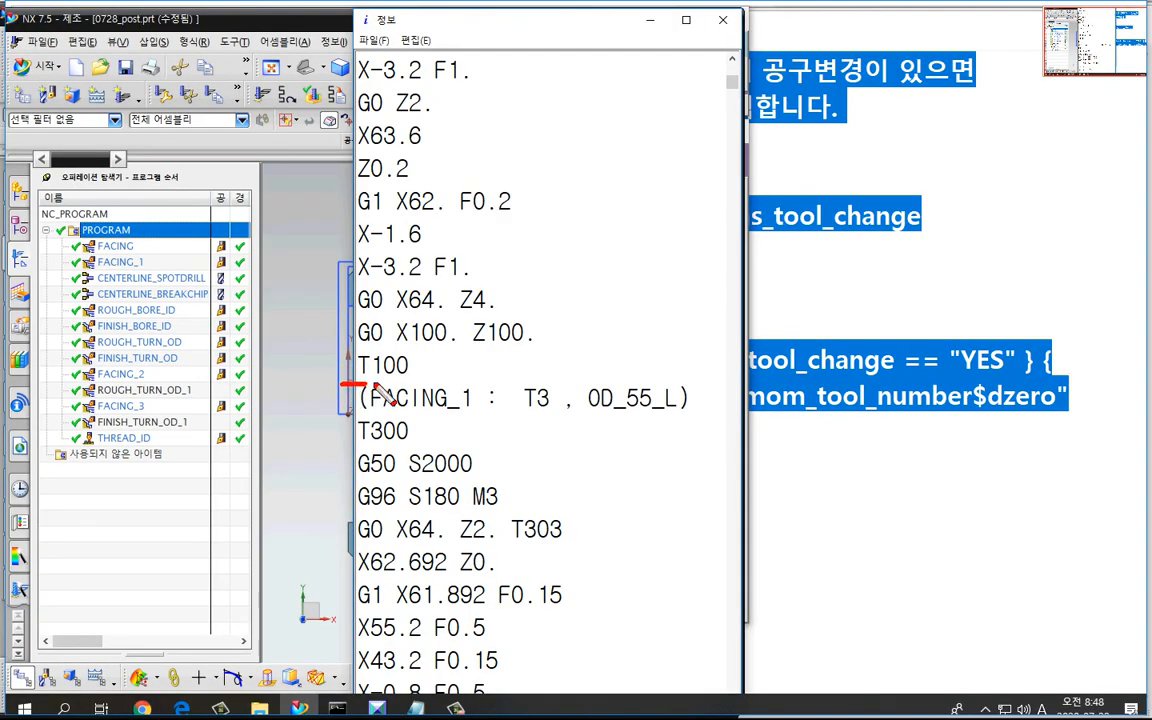
pyautogui.moveTo(338, 378)
pyautogui.mouseDown()
pyautogui.moveTo(424, 347)
pyautogui.moveTo(332, 360)
pyautogui.moveTo(345, 380)
pyautogui.mouseUp()
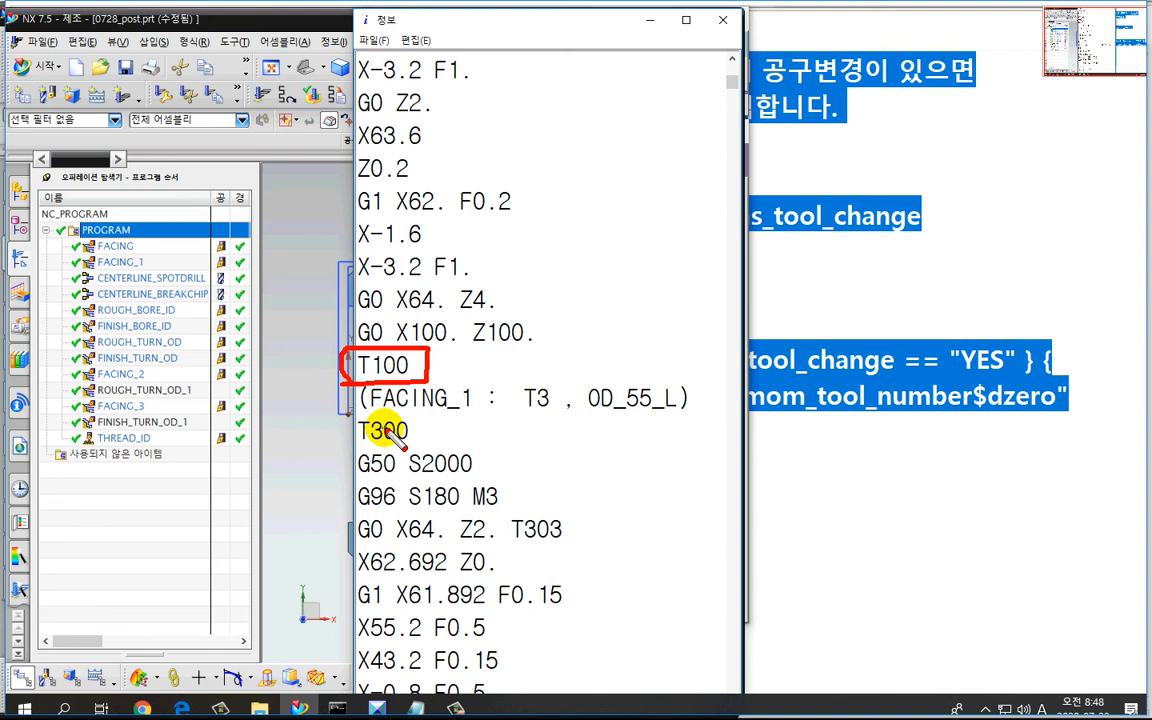
pyautogui.press('Escape')
pyautogui.click(266, 288)
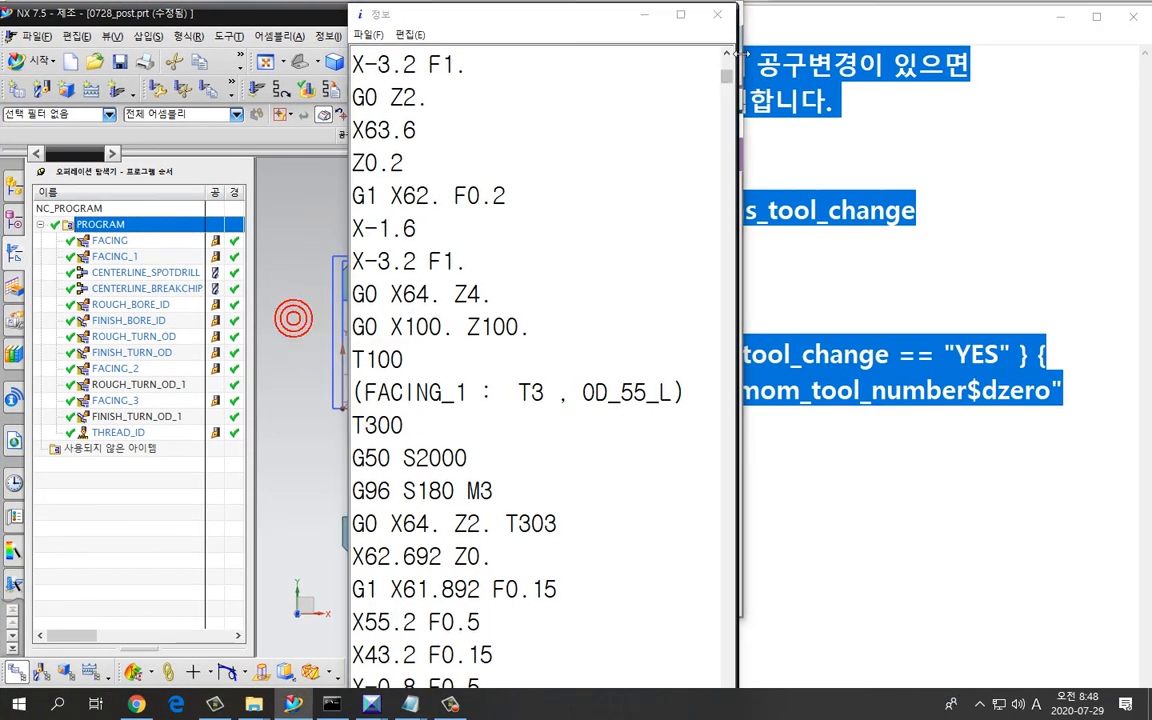
pyautogui.click(724, 18)
# Switch to the 0721_cnc_modeling.prt part and check the tool-change marks for the FACING and ROUGH_TURN_OD operations.
pyautogui.click(470, 36)
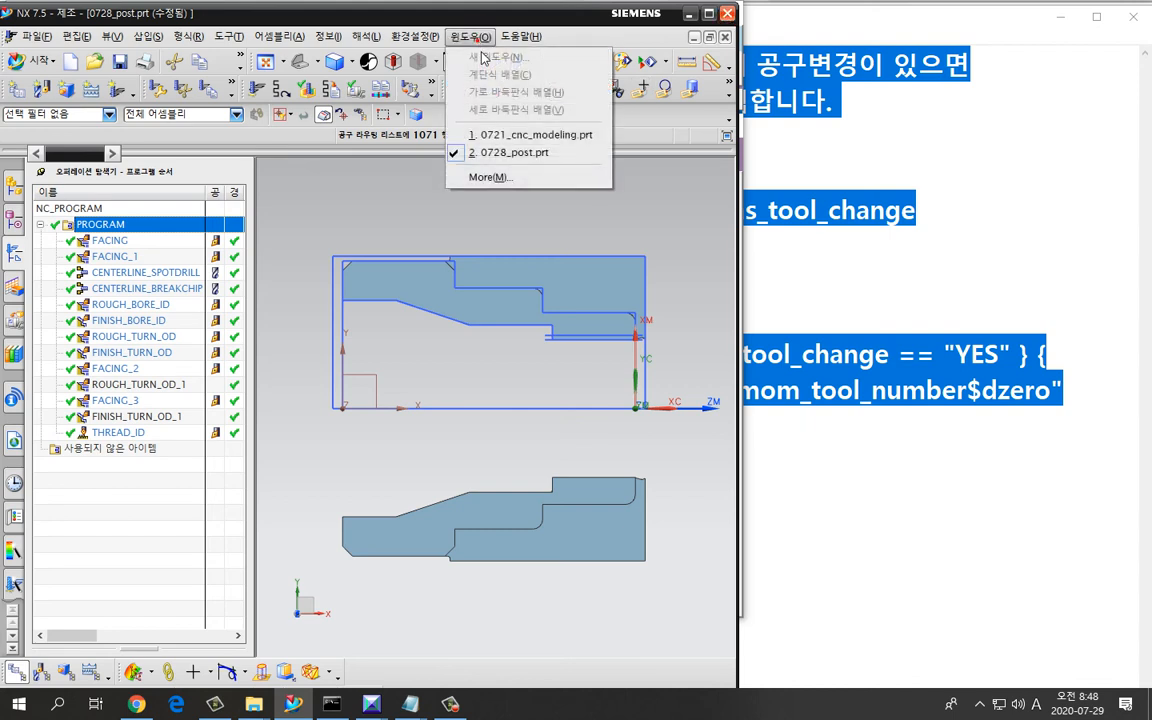
pyautogui.click(510, 136)
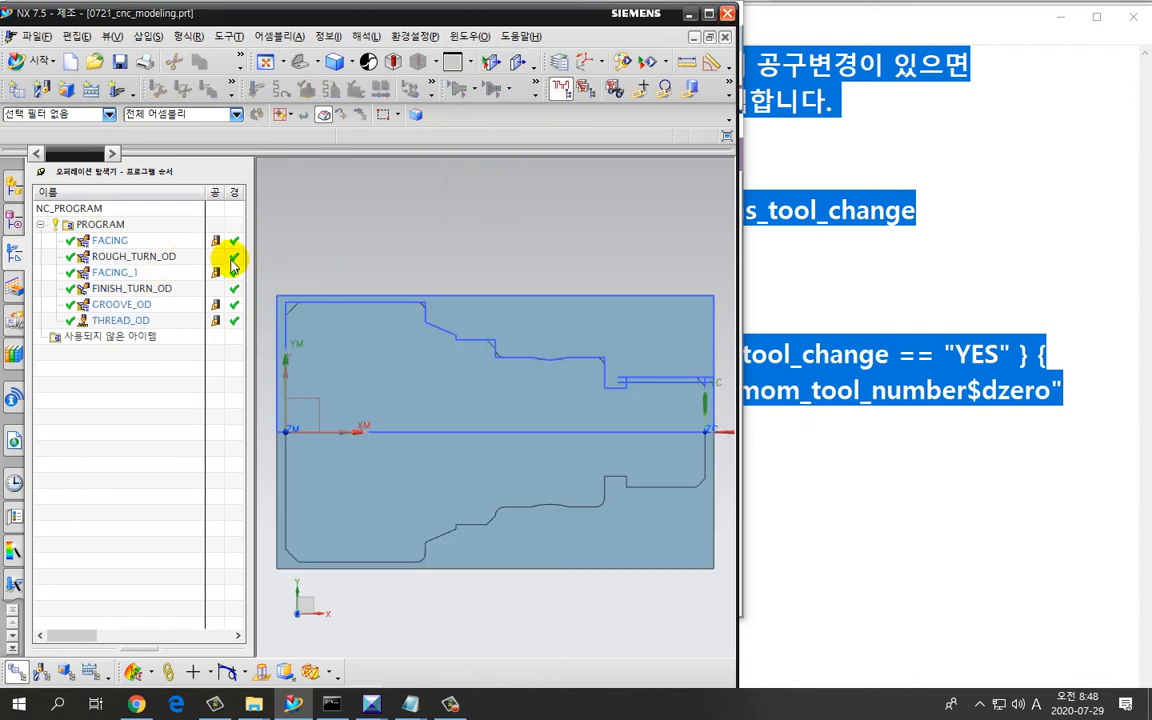
pyautogui.hotkey('ctrl', '2')
pyautogui.moveTo(234, 263)
pyautogui.mouseDown()
pyautogui.moveTo(208, 258)
pyautogui.moveTo(238, 268)
pyautogui.mouseUp()
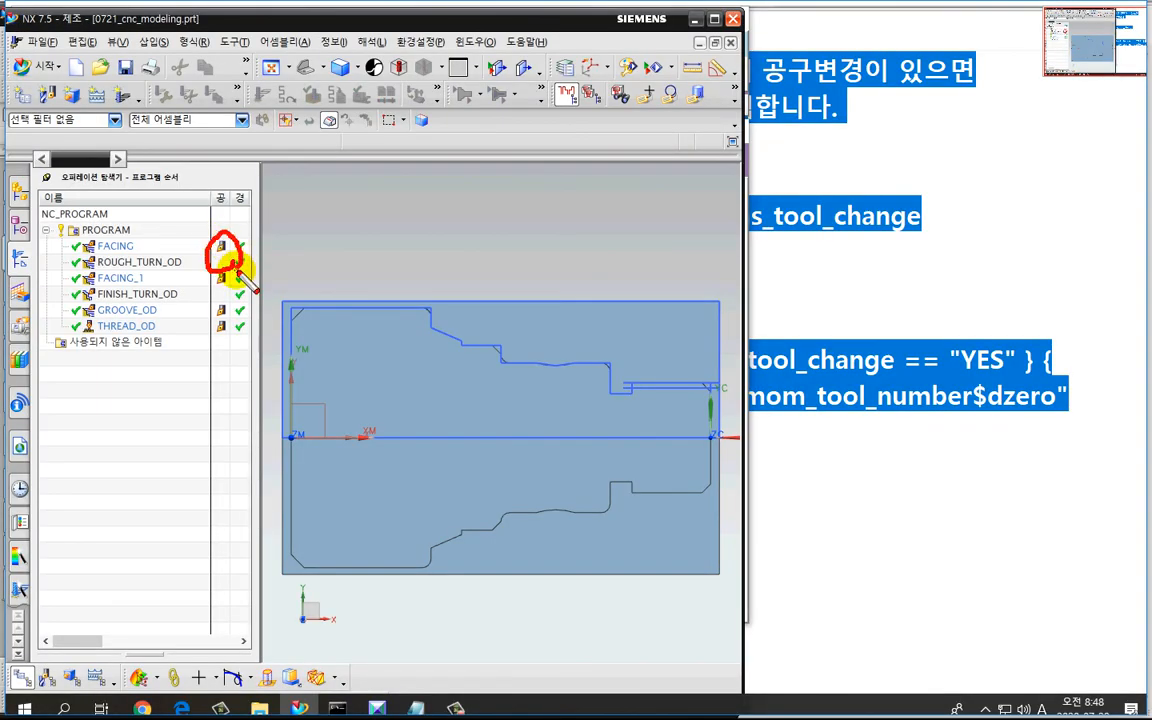
pyautogui.press('Escape')
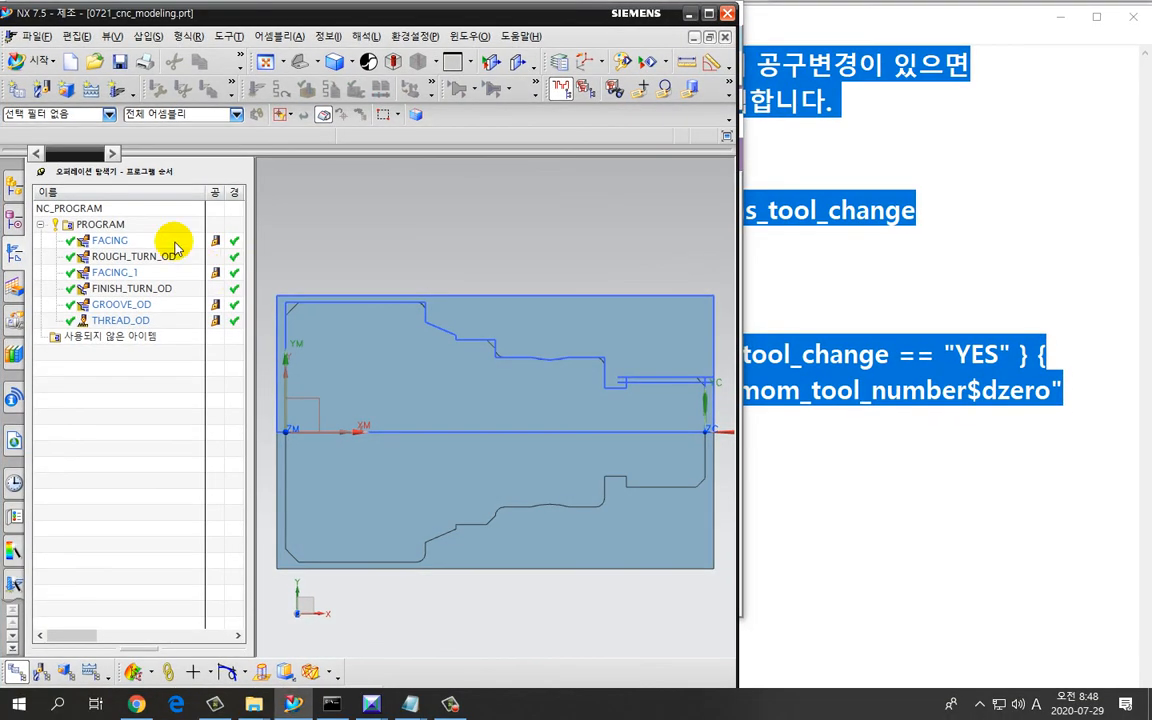
# Postprocess this part's PROGRAM group with 0728_nx_turning_fanuc_post and examine the output between FACING and ROUGH_TURN_OD for a tool-cancel code.
pyautogui.click(178, 232)
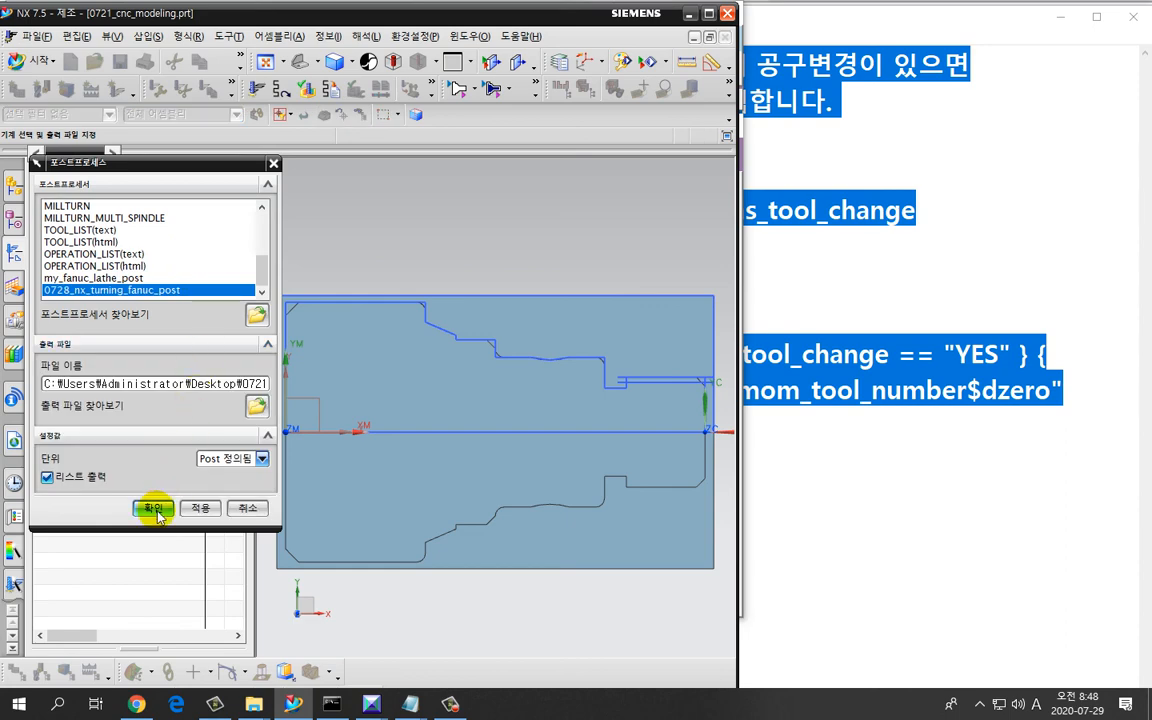
pyautogui.click(150, 510)
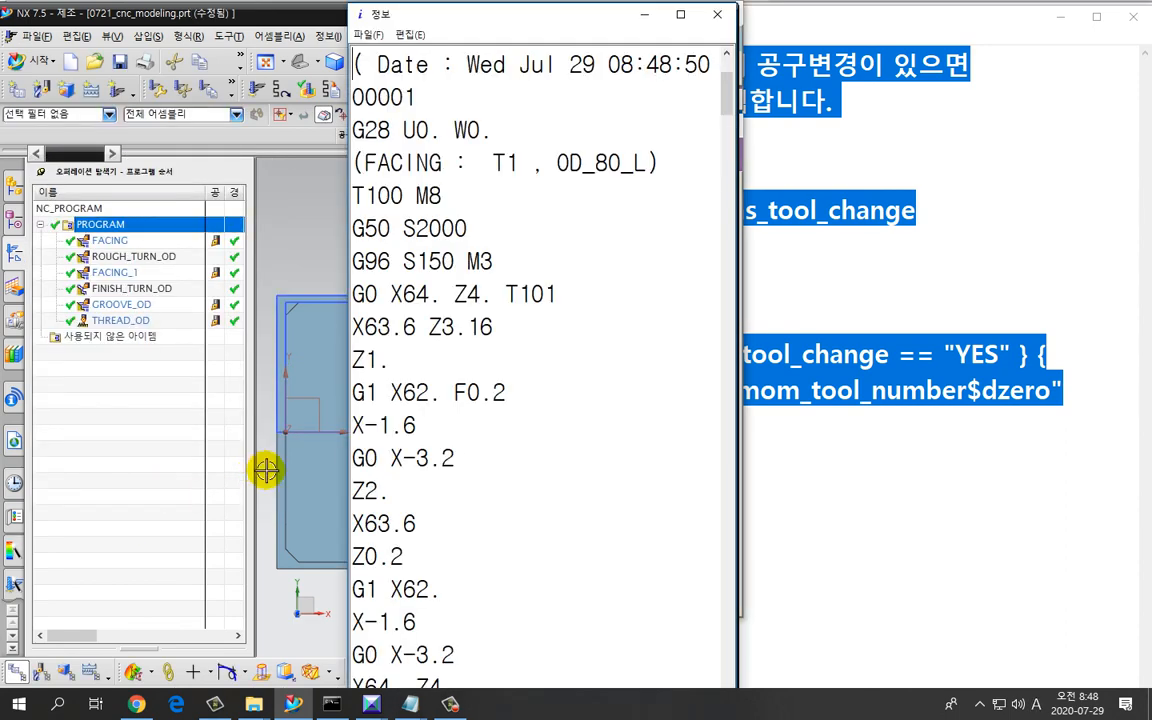
pyautogui.hotkey('ctrl', '2')
pyautogui.moveTo(672, 182); pyautogui.dragTo(327, 190)
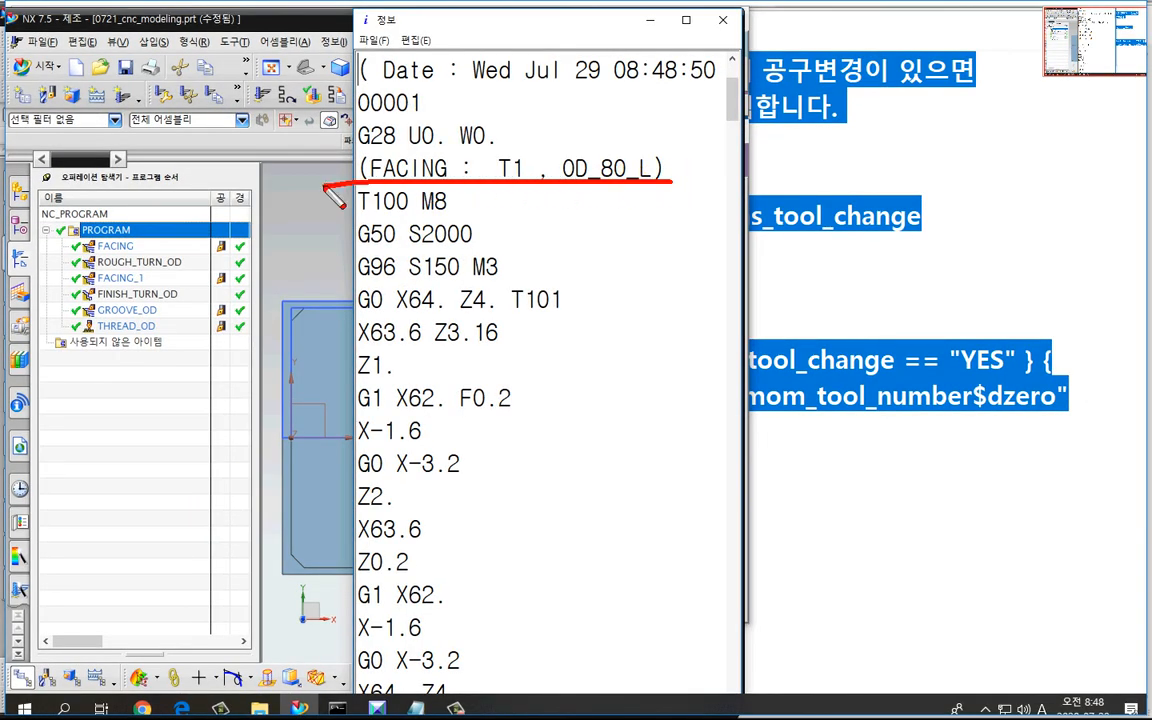
pyautogui.press('Escape')
pyautogui.scroll(-4, 455, 393)
pyautogui.hotkey('ctrl', '2')
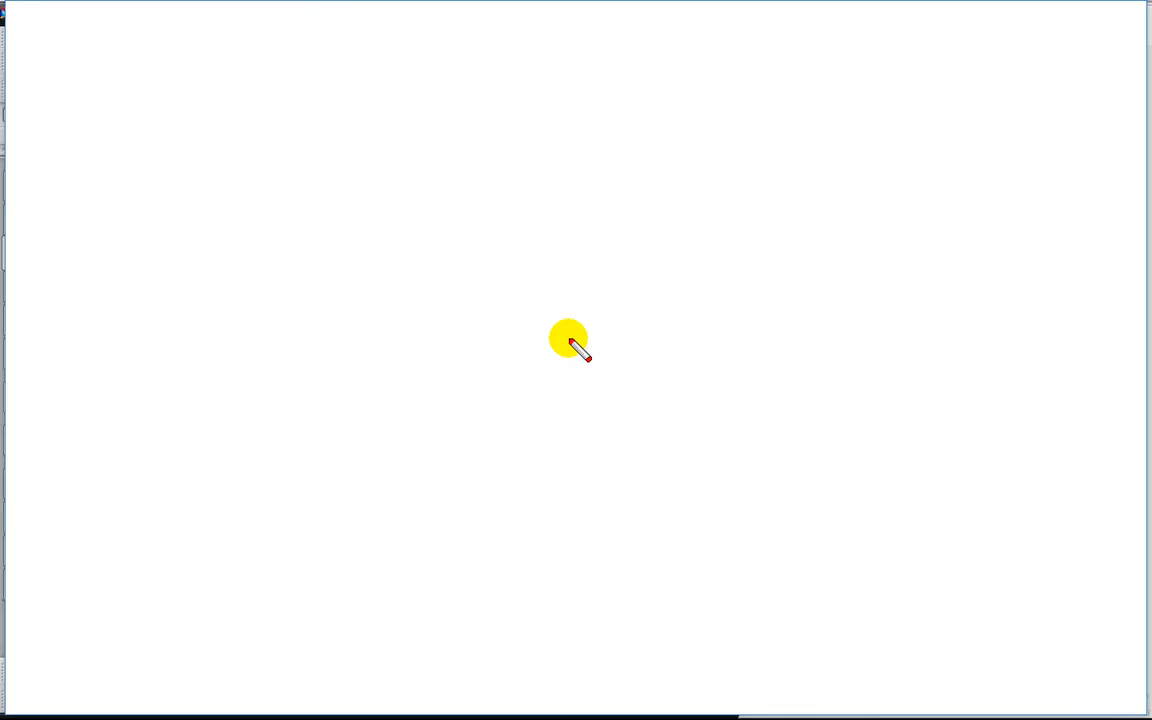
pyautogui.moveTo(565, 333); pyautogui.dragTo(325, 338)
pyautogui.moveTo(378, 380)
pyautogui.mouseDown()
pyautogui.moveTo(348, 382)
pyautogui.moveTo(355, 376)
pyautogui.mouseUp()
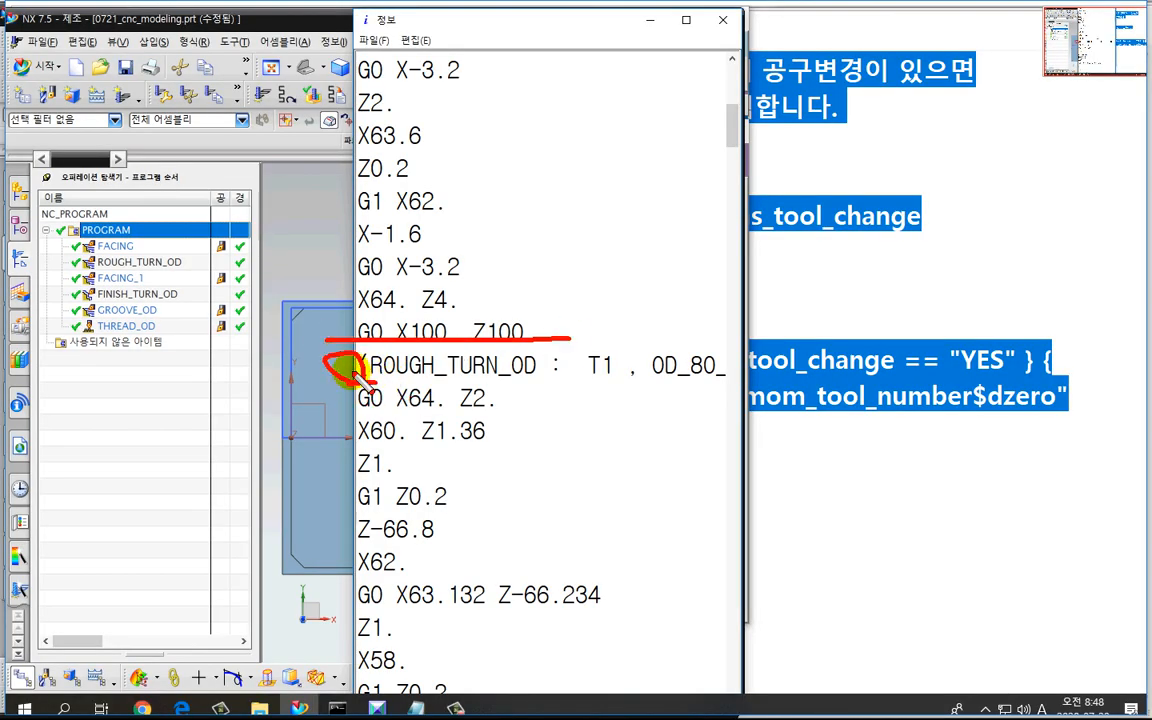
pyautogui.press('Escape')
# Examine the end of the ROUGH_TURN_OD output for the tool-cancel code before FACING_1.
pyautogui.scroll(-11, 400, 340)
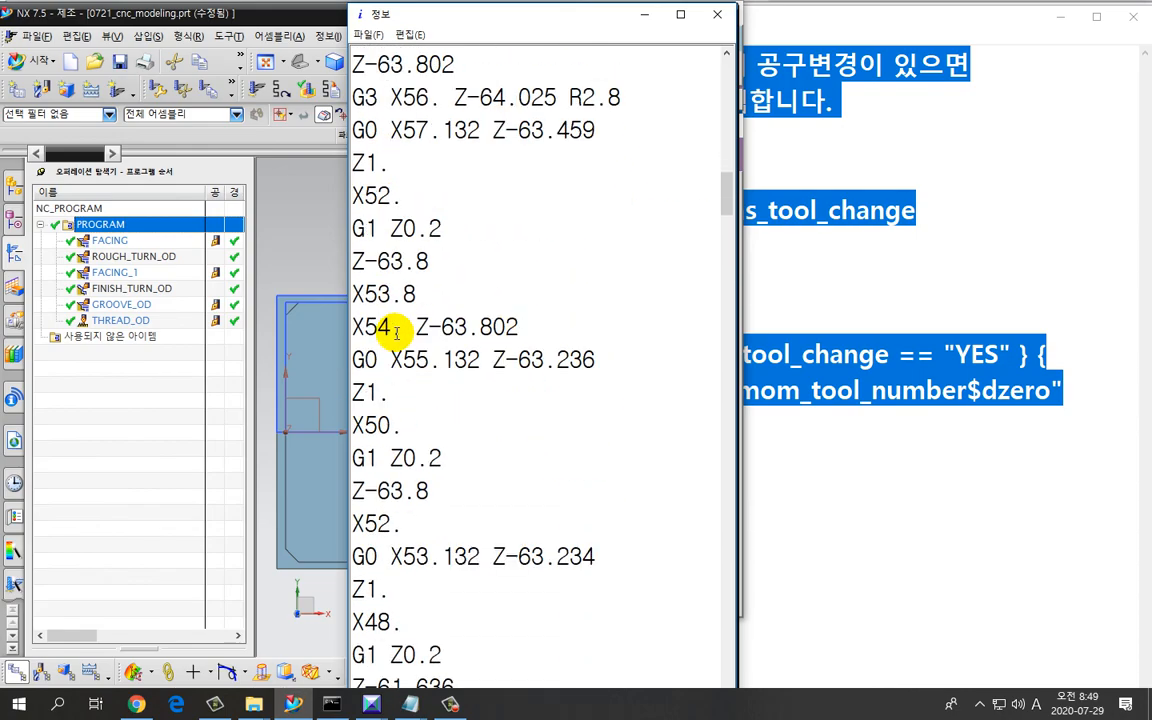
pyautogui.click(437, 296)
pyautogui.scroll(-13, 432, 300)
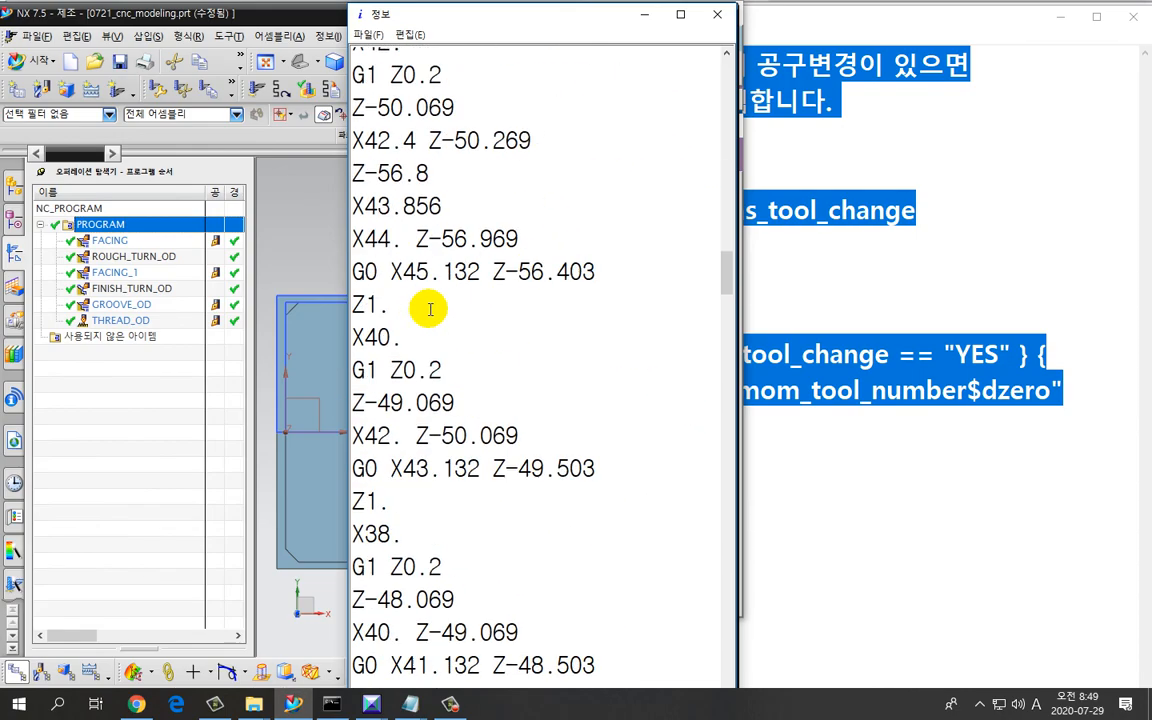
pyautogui.scroll(-15, 430, 309)
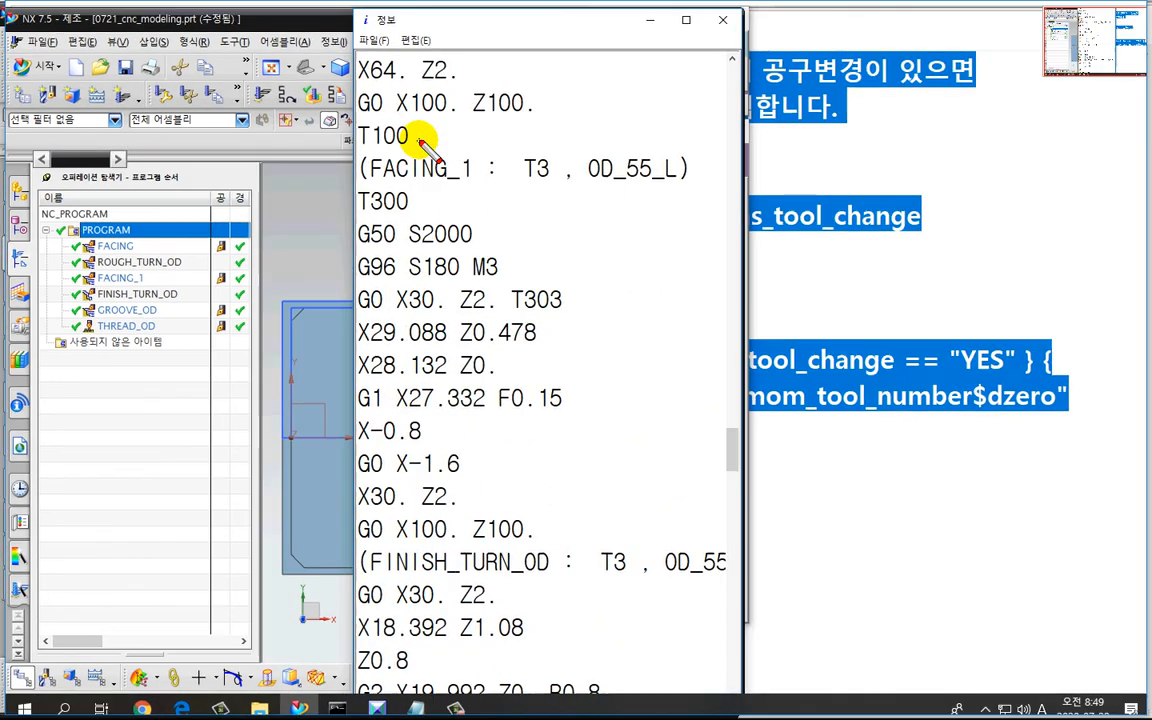
pyautogui.moveTo(416, 136)
pyautogui.mouseDown()
pyautogui.moveTo(341, 144)
pyautogui.moveTo(404, 114)
pyautogui.moveTo(435, 177)
pyautogui.mouseUp()
pyautogui.press('Escape')
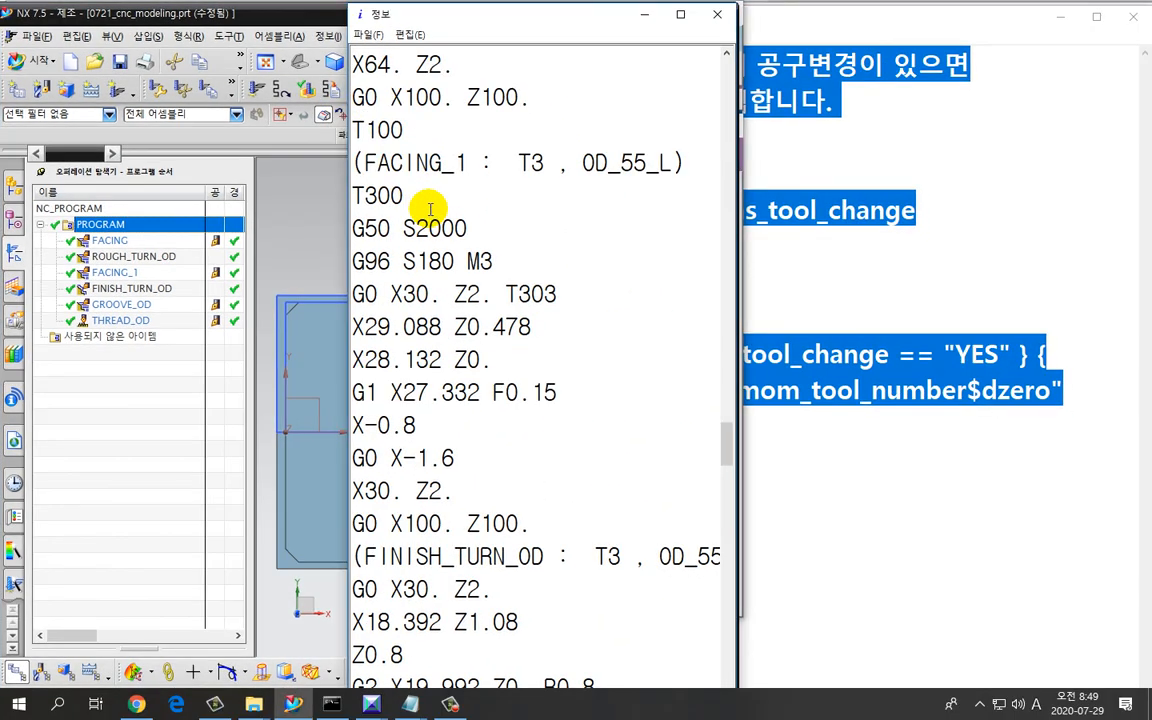
# Return to Post Builder and reopen the PB_CMD_tool_end command under the end-of-path event.
pyautogui.hotkey('alt', 'Tab')
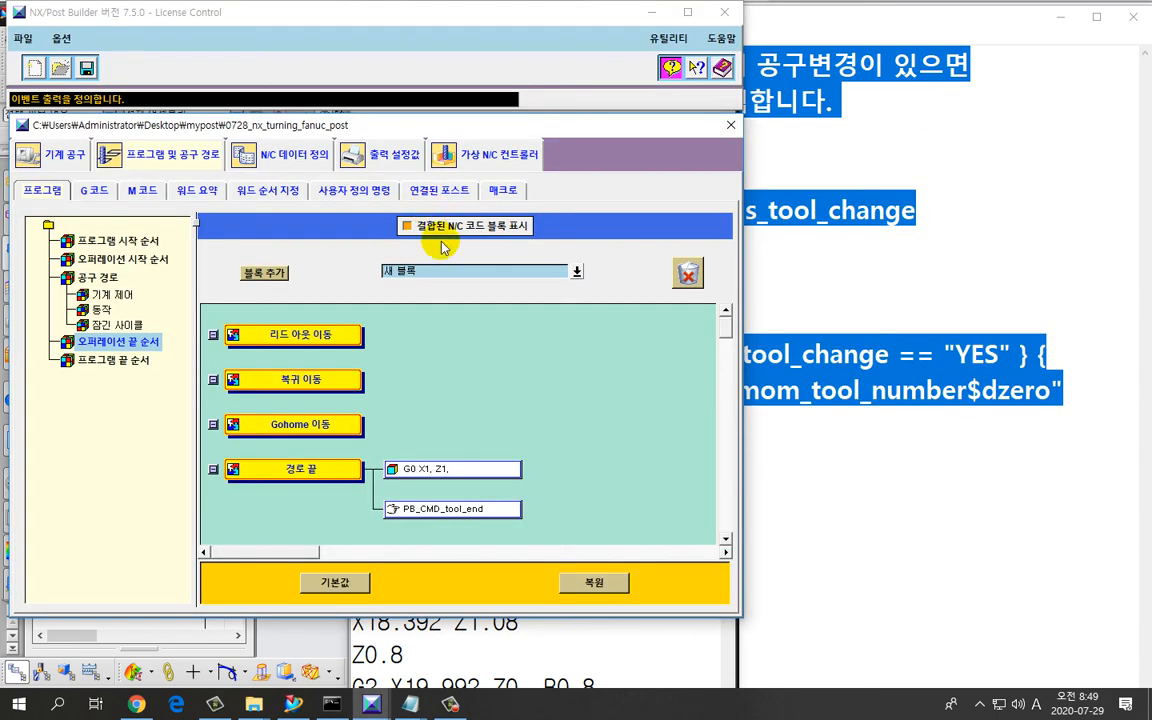
pyautogui.doubleClick(430, 447)
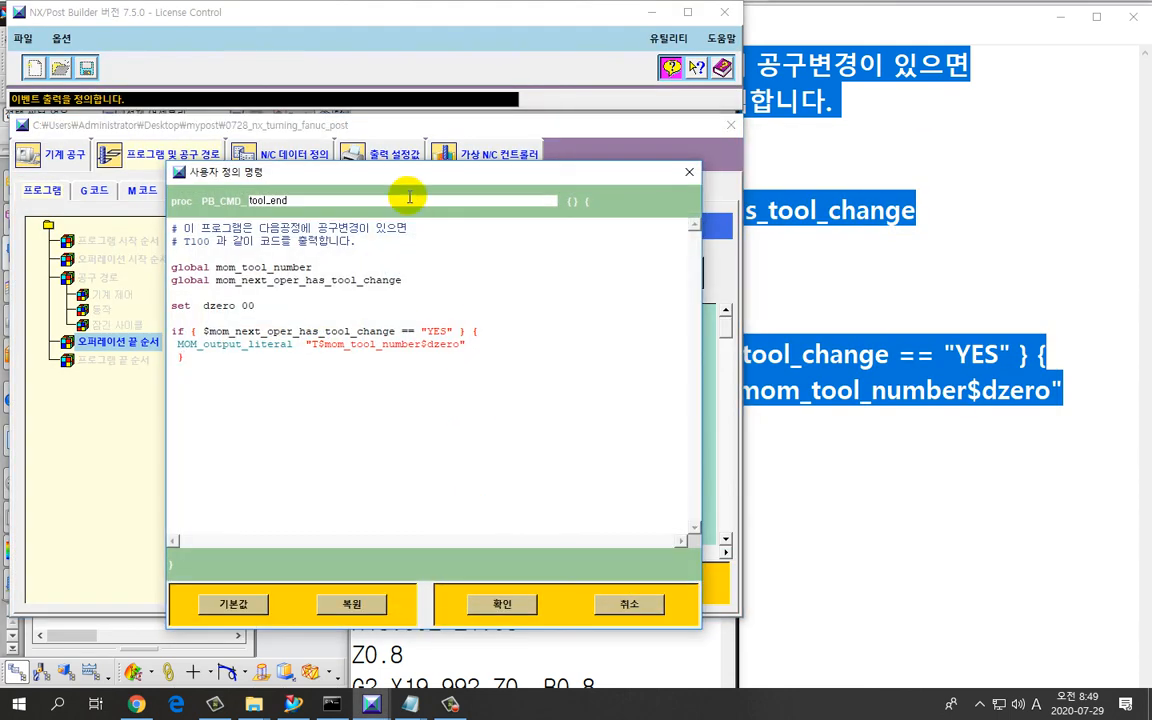
pyautogui.moveTo(366, 174); pyautogui.dragTo(313, 156)
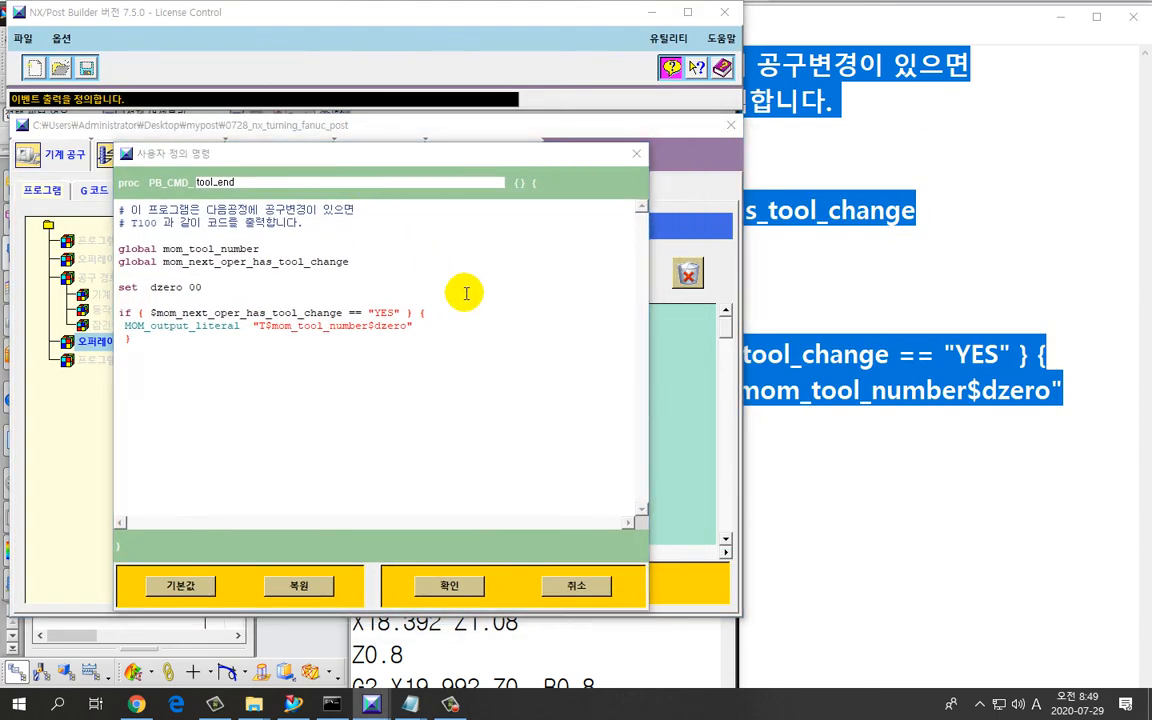
# Arrange the tool_end command window beside the Notepad code and review the global declarations in both.
pyautogui.hotkey('alt', 'Tab')
pyautogui.hotkey('alt', 'Tab')
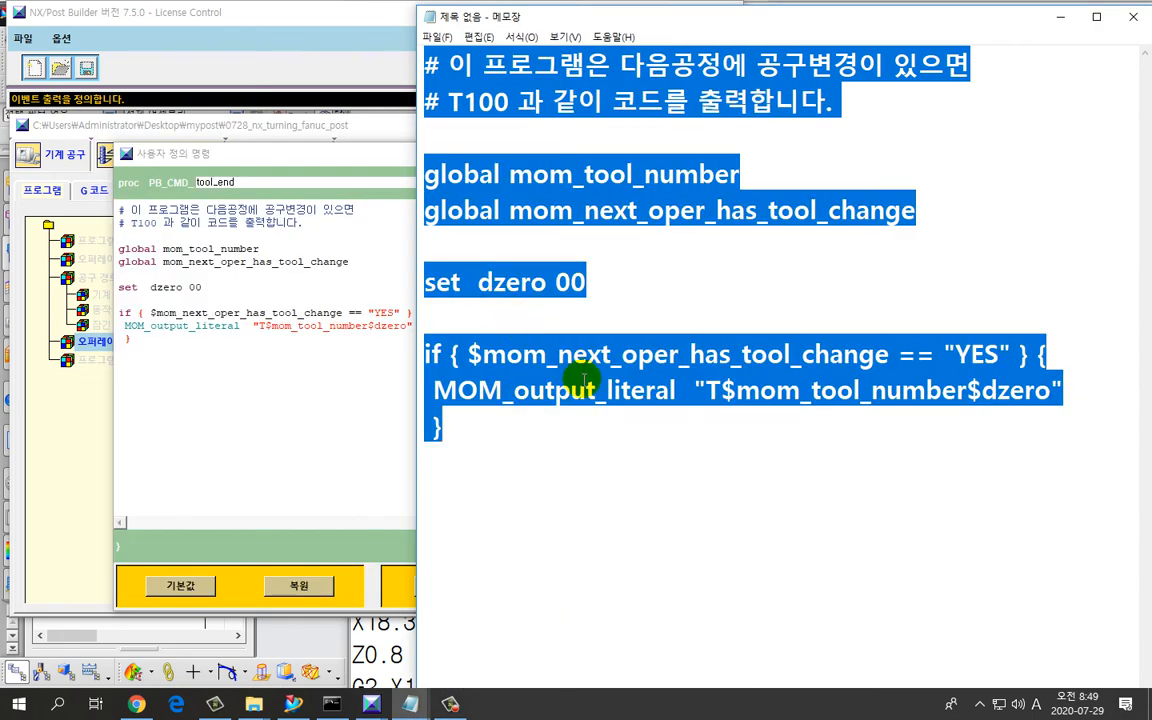
pyautogui.click(745, 488)
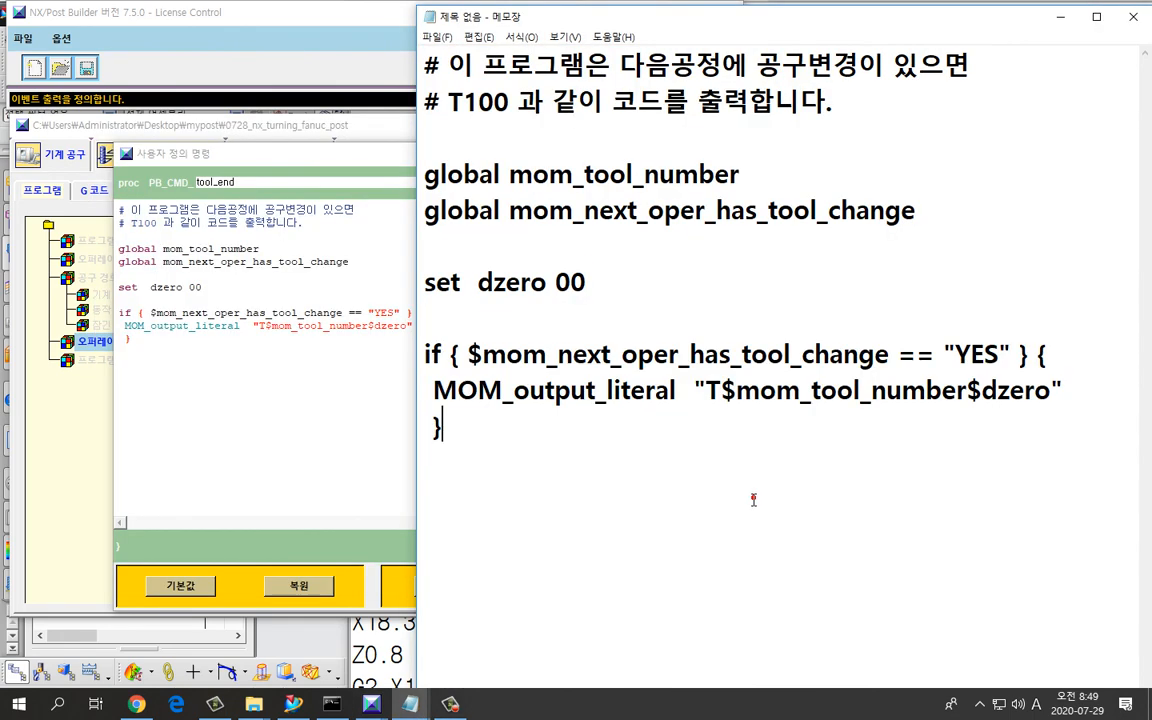
pyautogui.moveTo(368, 160); pyautogui.dragTo(267, 154)
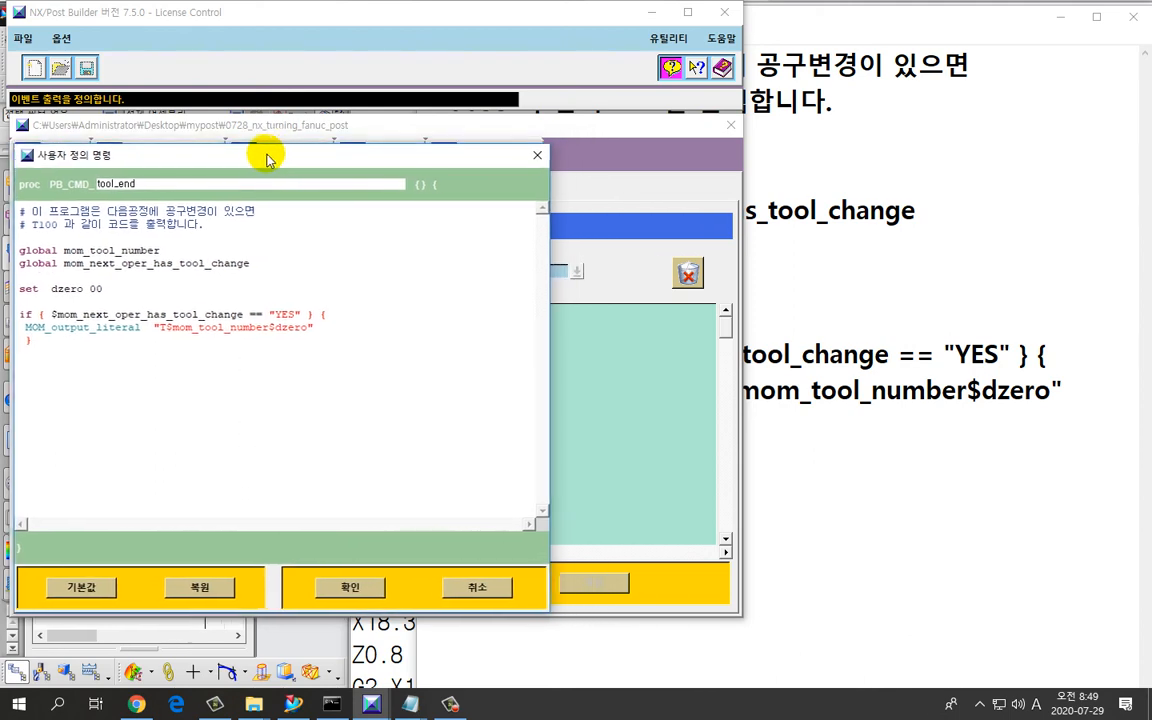
pyautogui.click(842, 240)
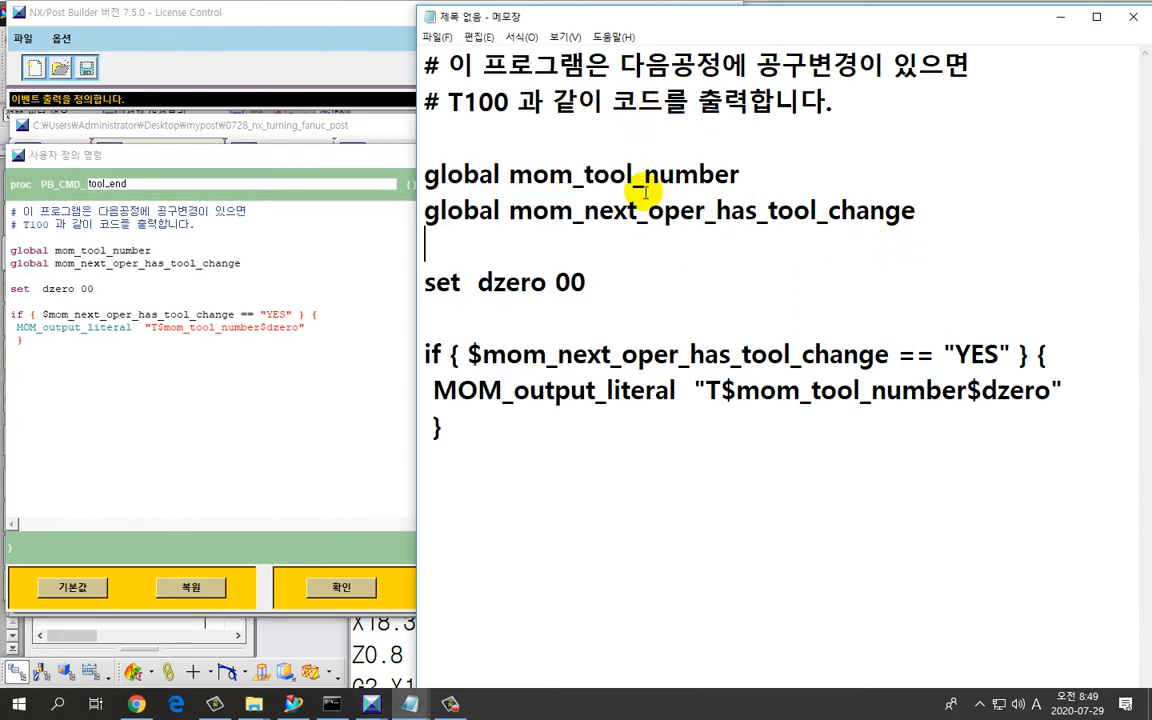
pyautogui.click(316, 148)
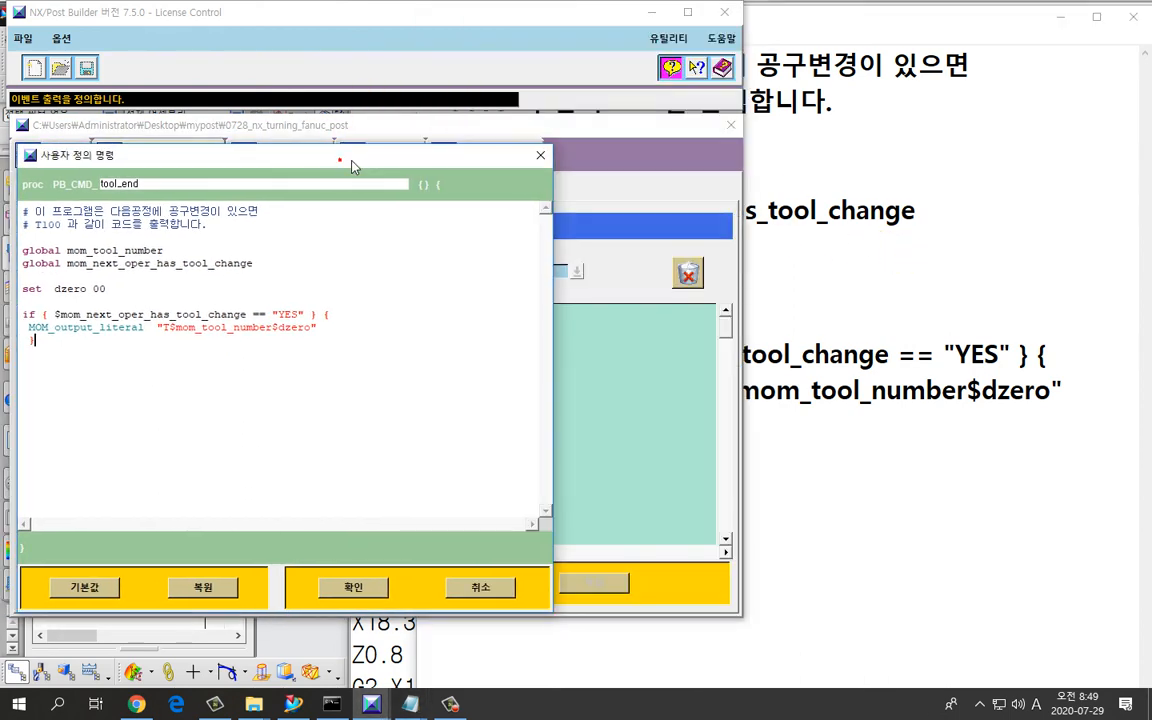
pyautogui.moveTo(338, 163); pyautogui.dragTo(334, 160)
pyautogui.click(787, 236)
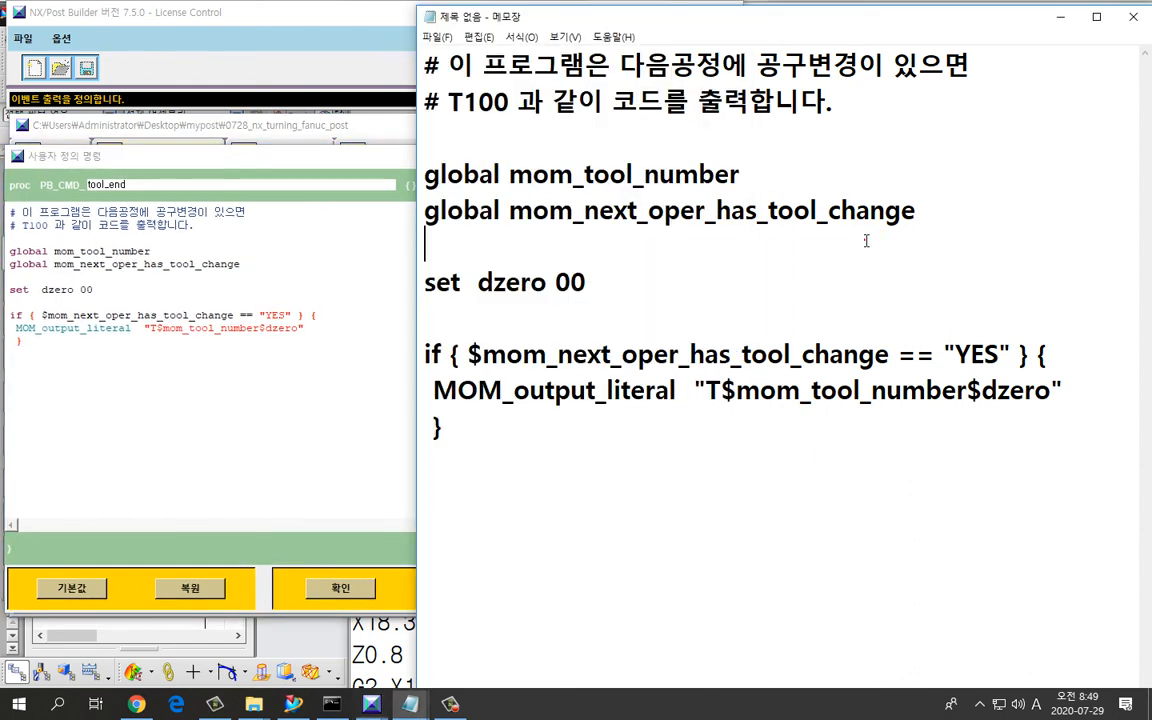